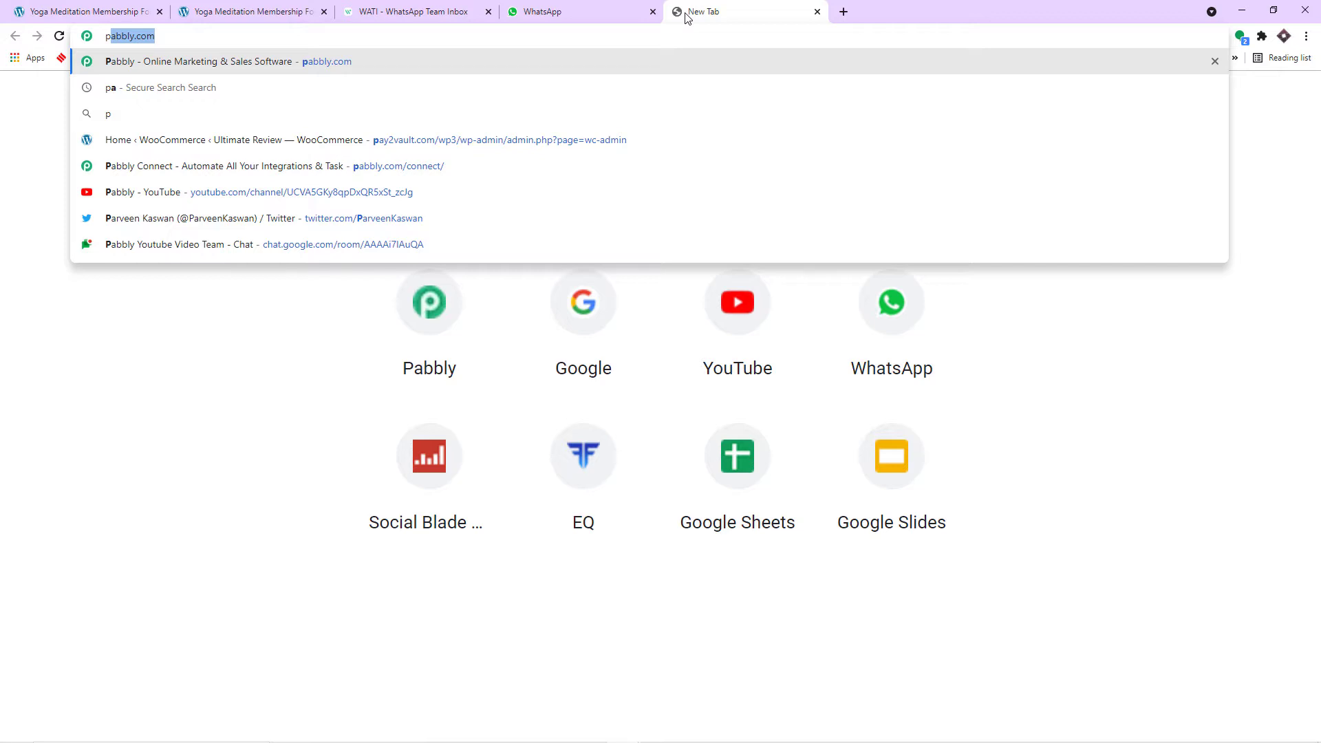
# - Load pabbly.com, open the Connect product page, and launch Connect from the account's All Apps page
pyautogui.press('Return')
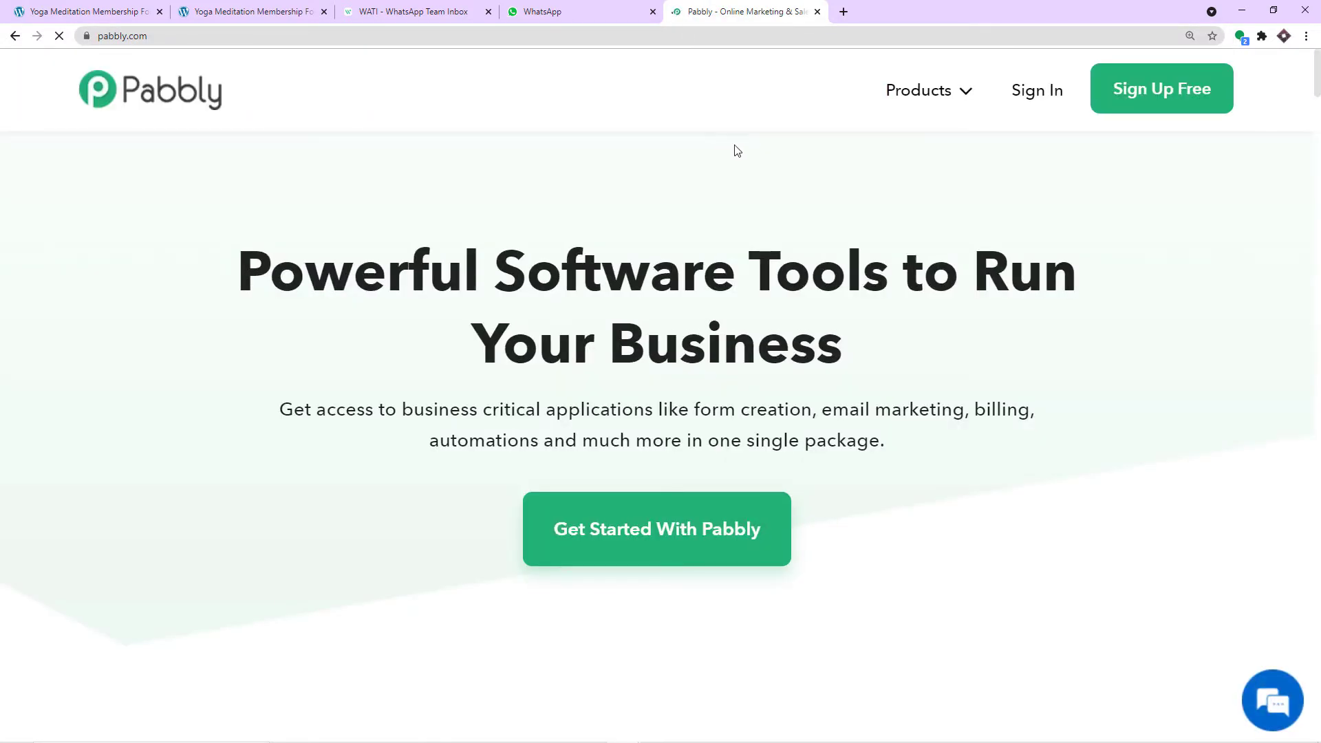
pyautogui.moveTo(939, 95)
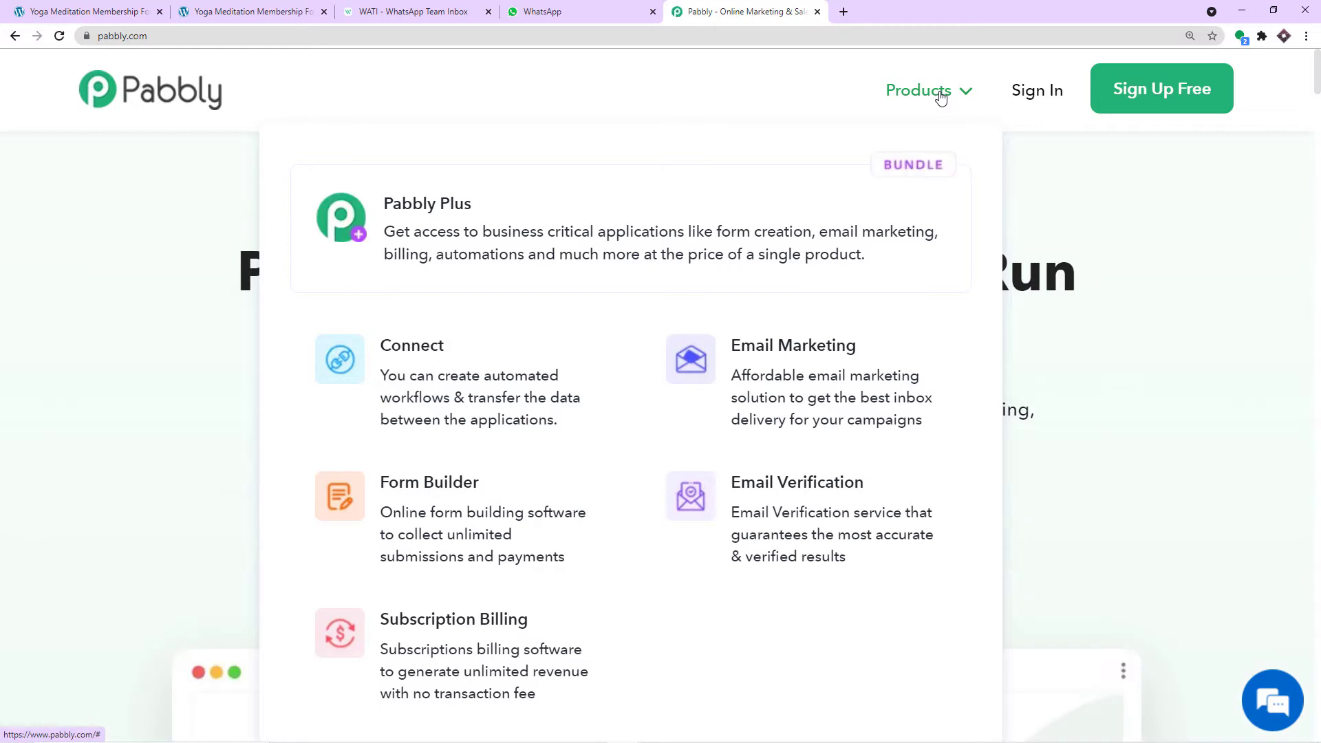
pyautogui.click(508, 374)
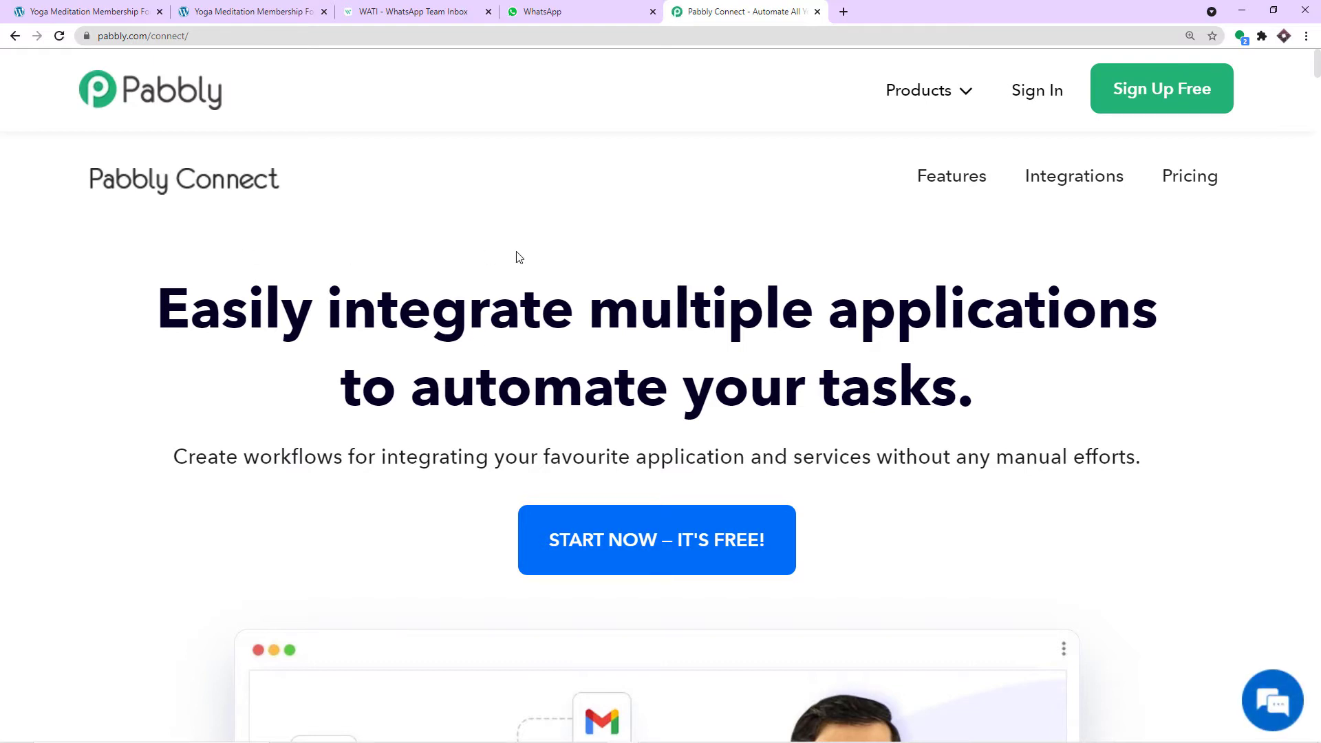
pyautogui.click(1127, 104)
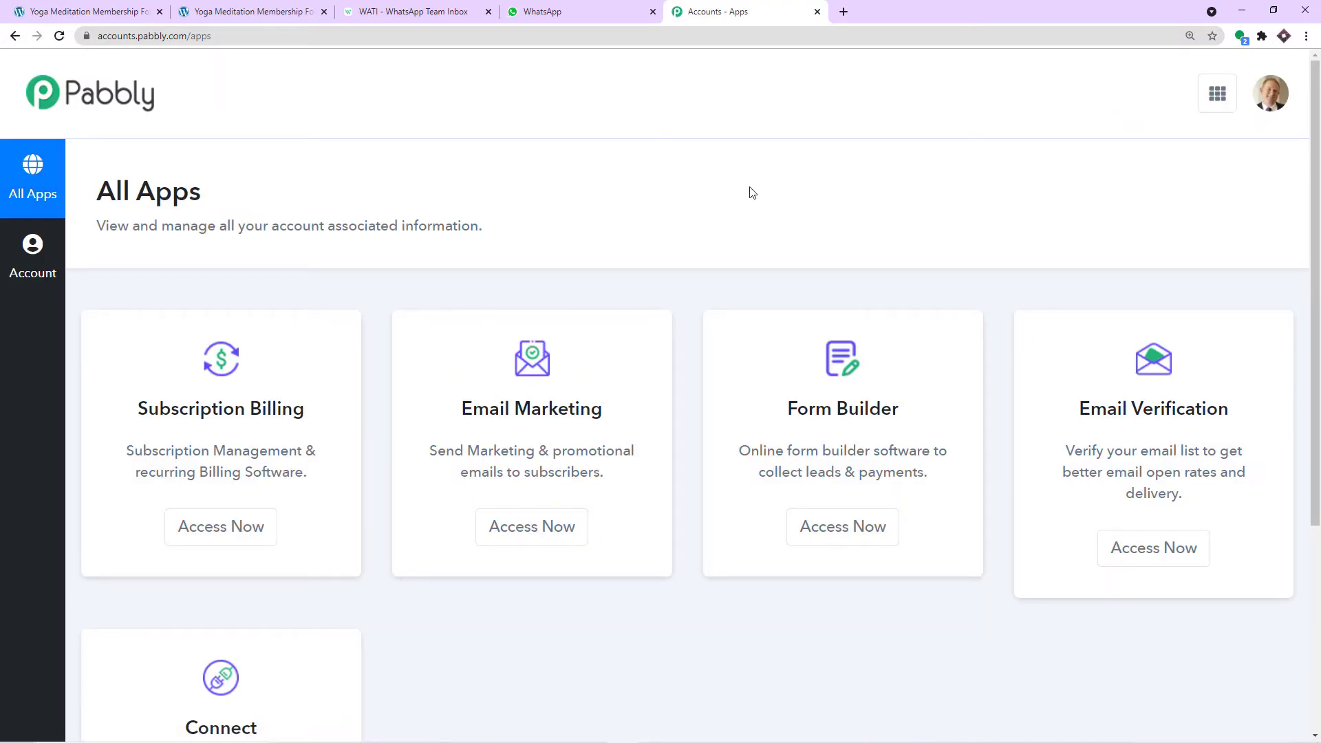
pyautogui.scroll(-5, 828, 309)
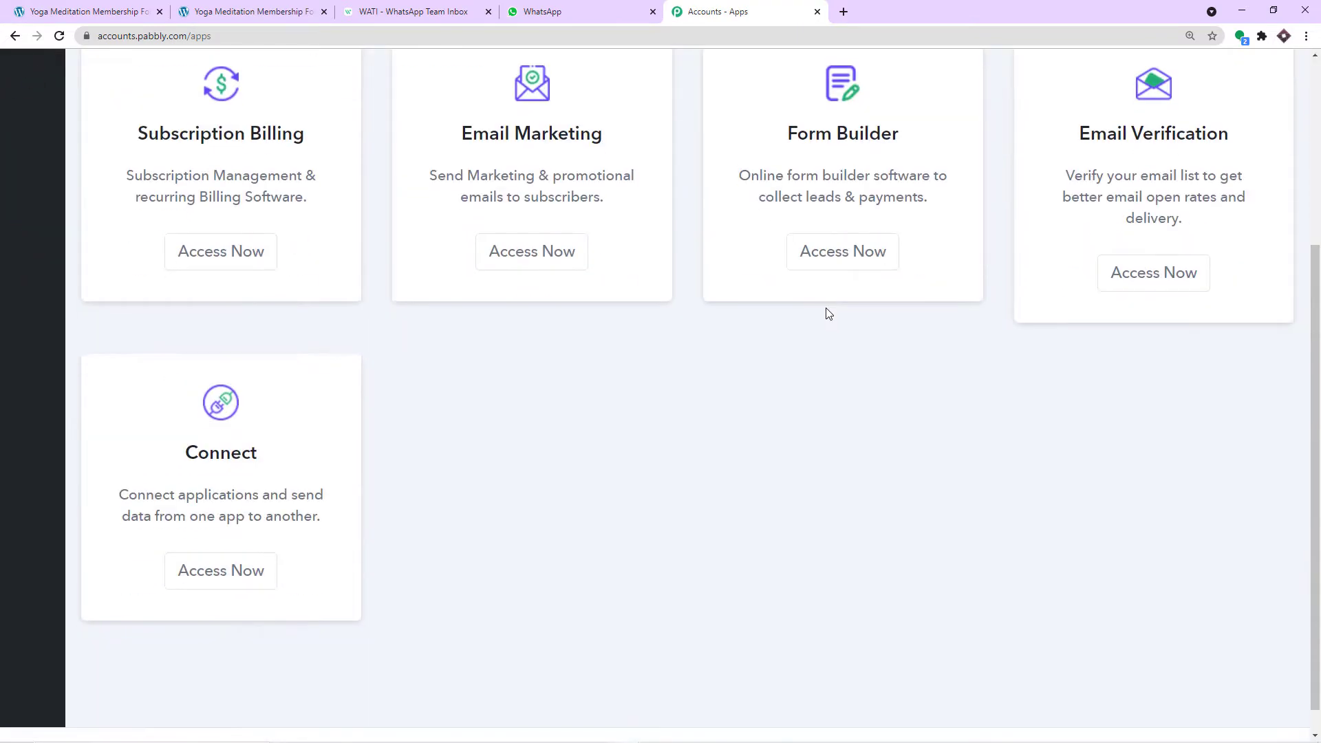
pyautogui.click(238, 542)
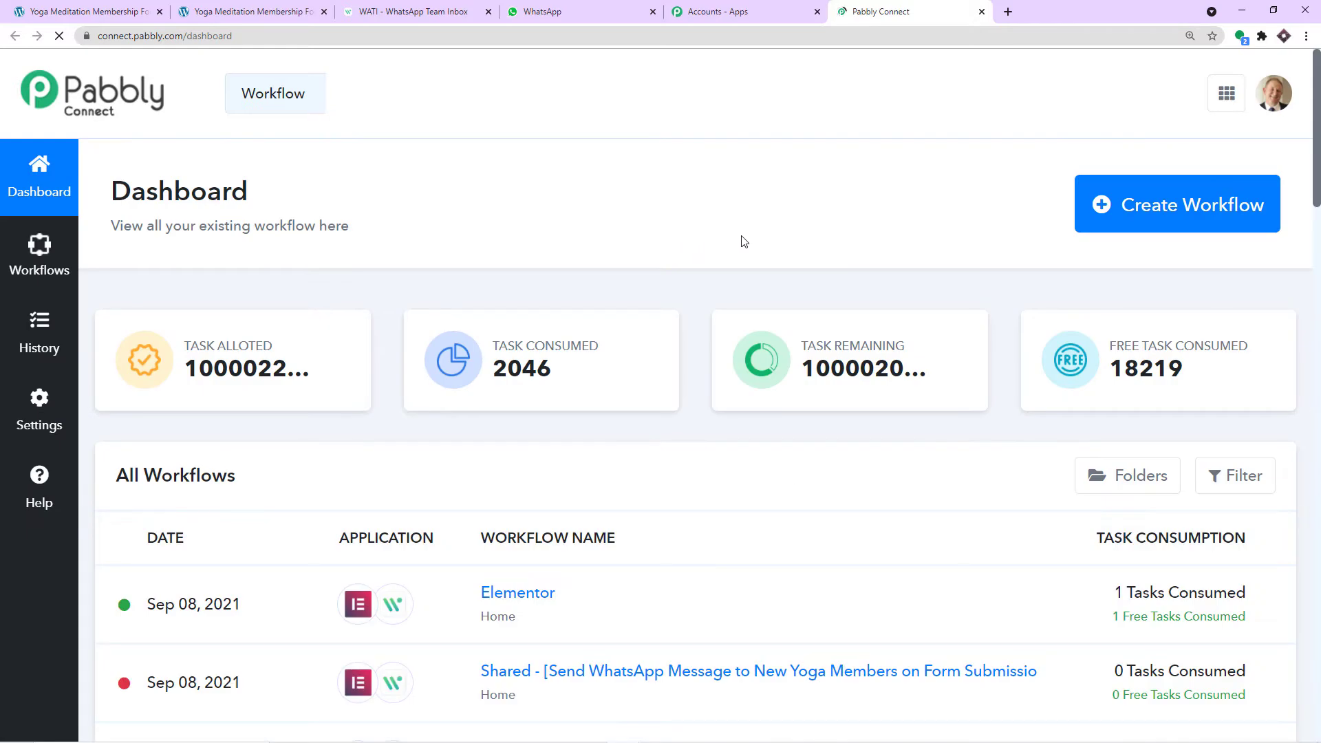
# - Start a new workflow and create it with the name 'Elementor to WhatsApp'
pyautogui.click(1131, 228)
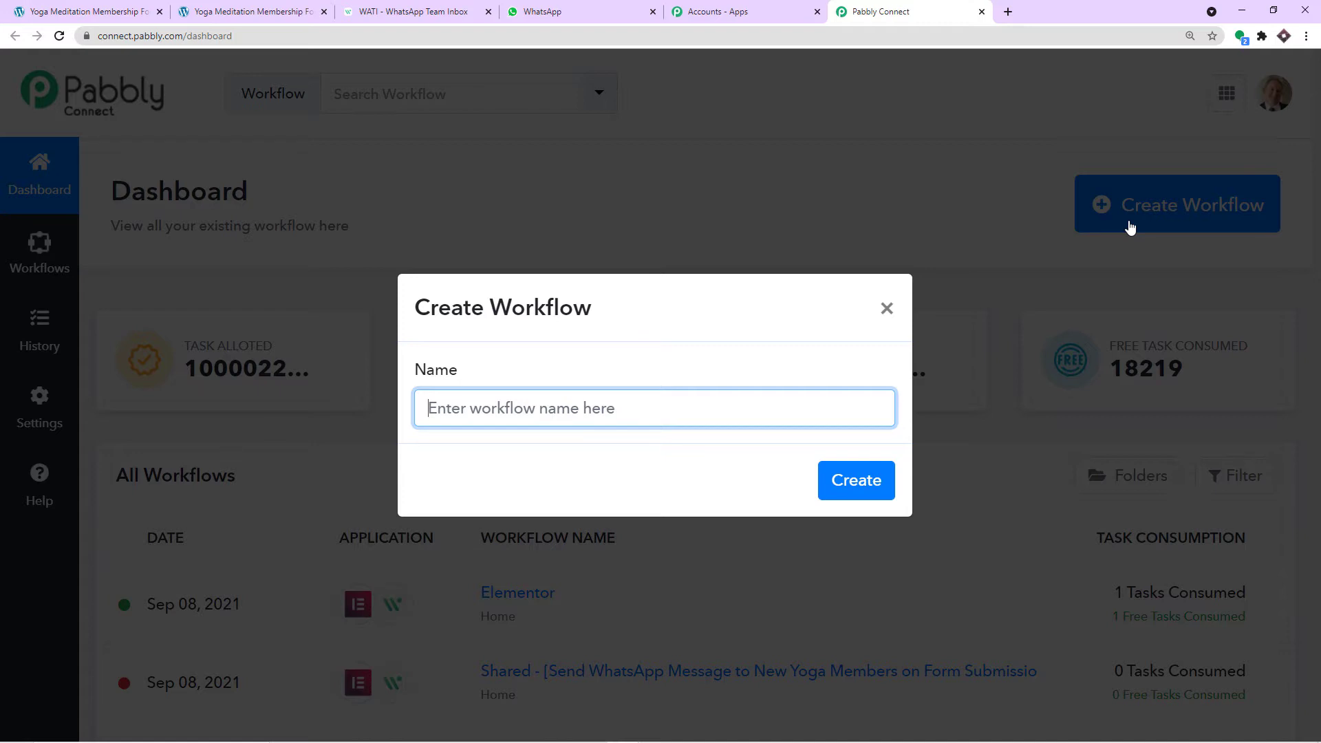
pyautogui.write('Elementor')
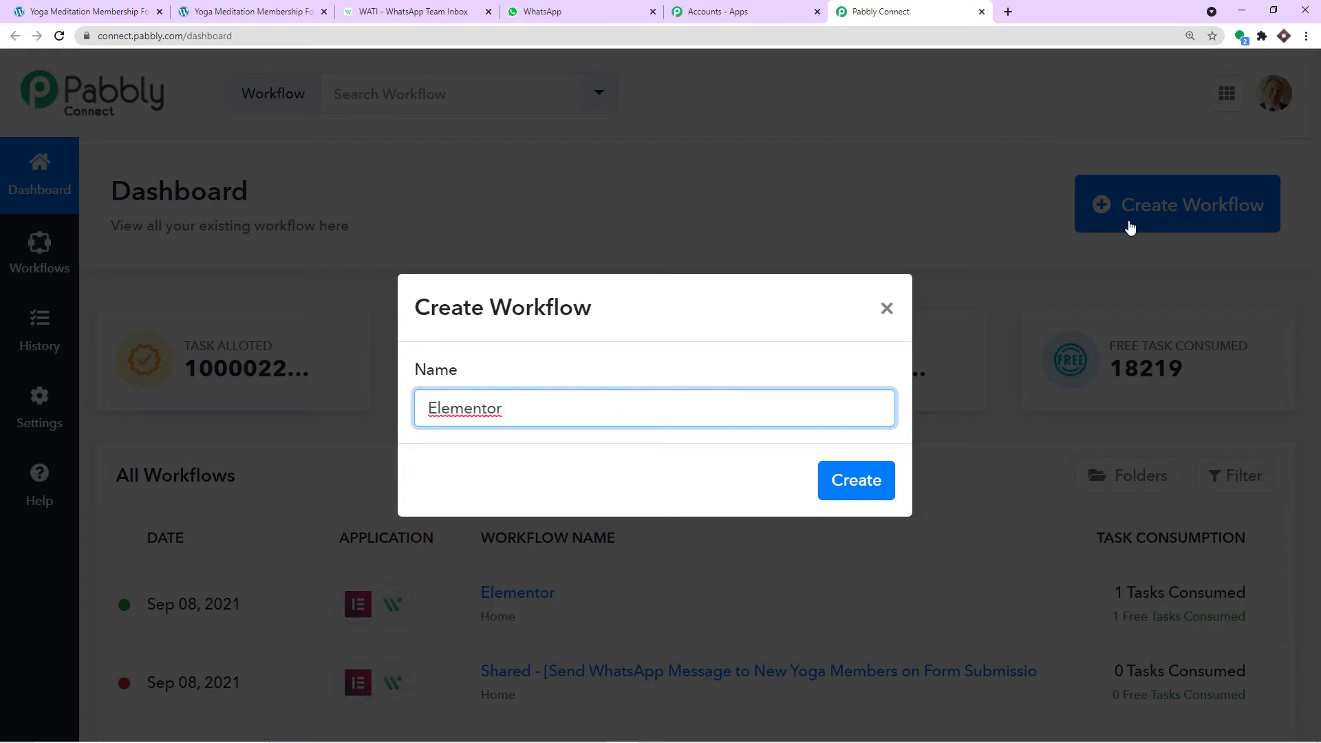
pyautogui.write(' to WhatsApp')
pyautogui.click(860, 480)
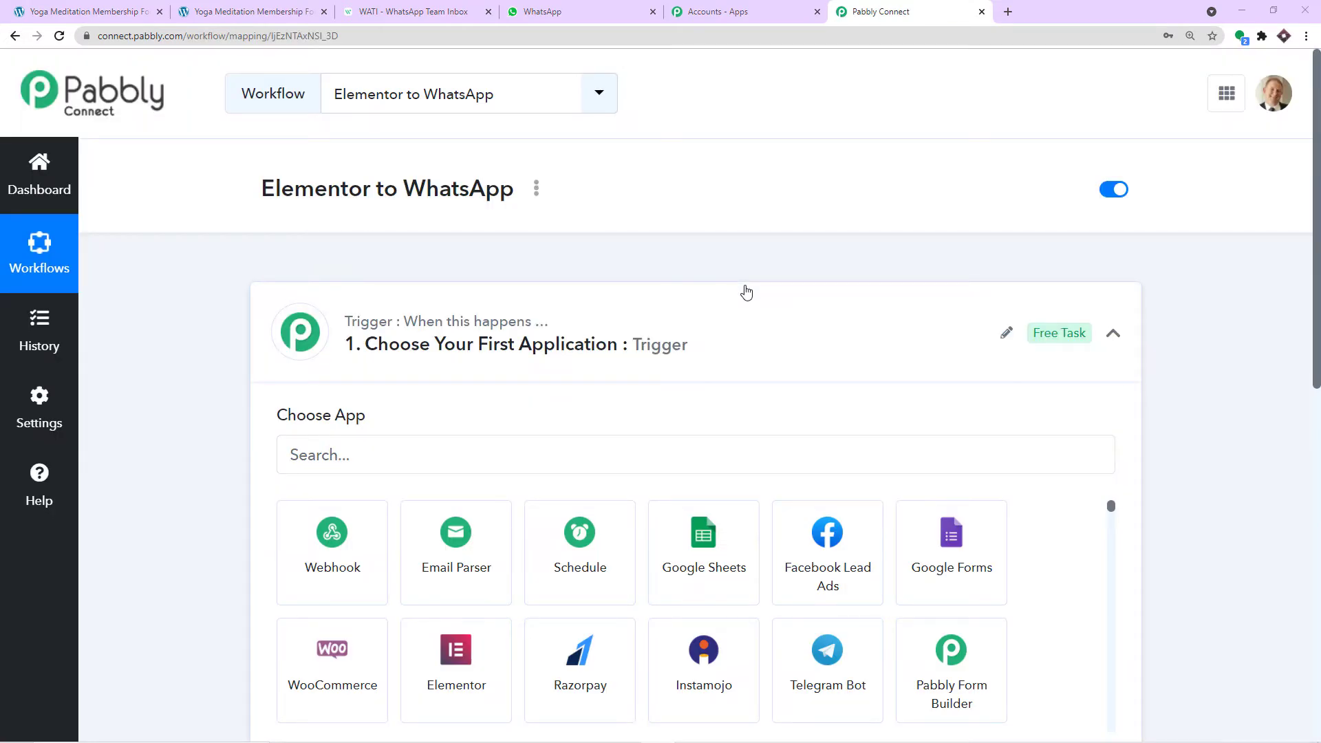
# - Set the workflow trigger to Elementor with the New Form Submission event
pyautogui.click(711, 307)
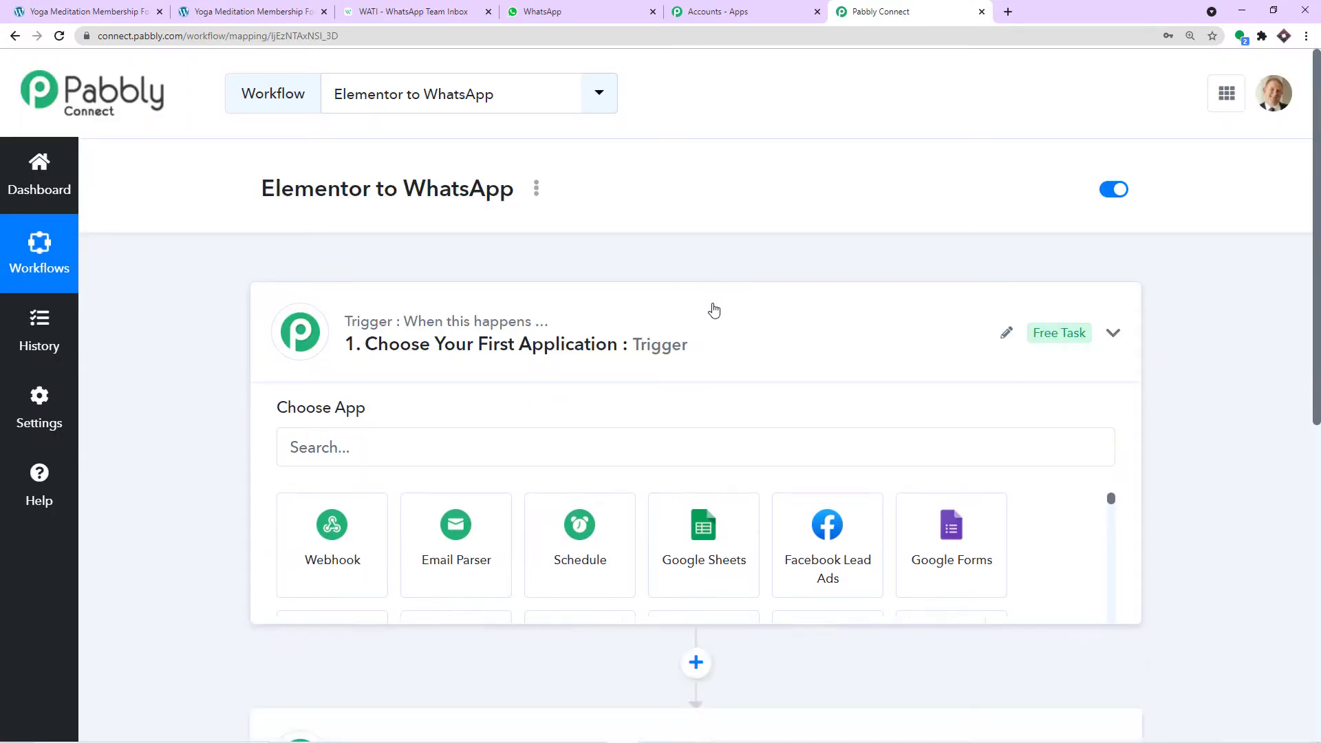
pyautogui.click(614, 330)
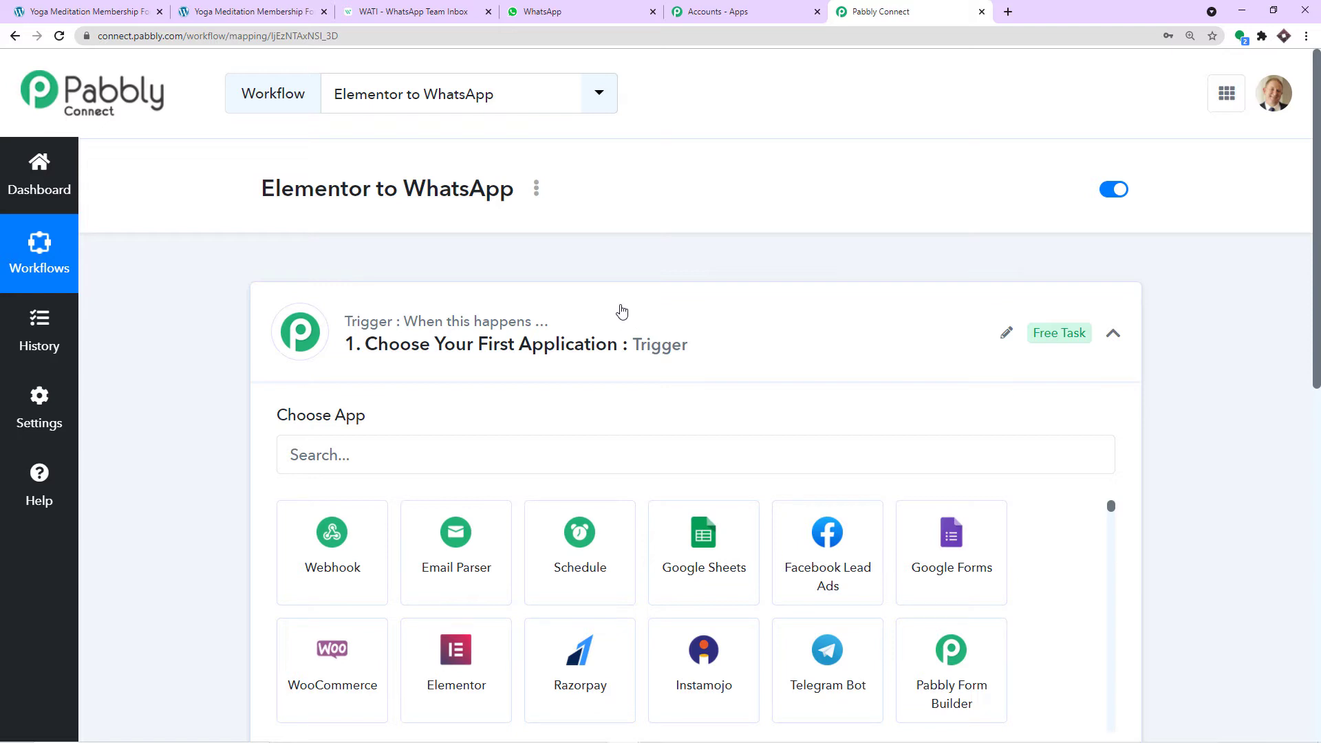
pyautogui.scroll(-2, 621, 312)
pyautogui.click(525, 329)
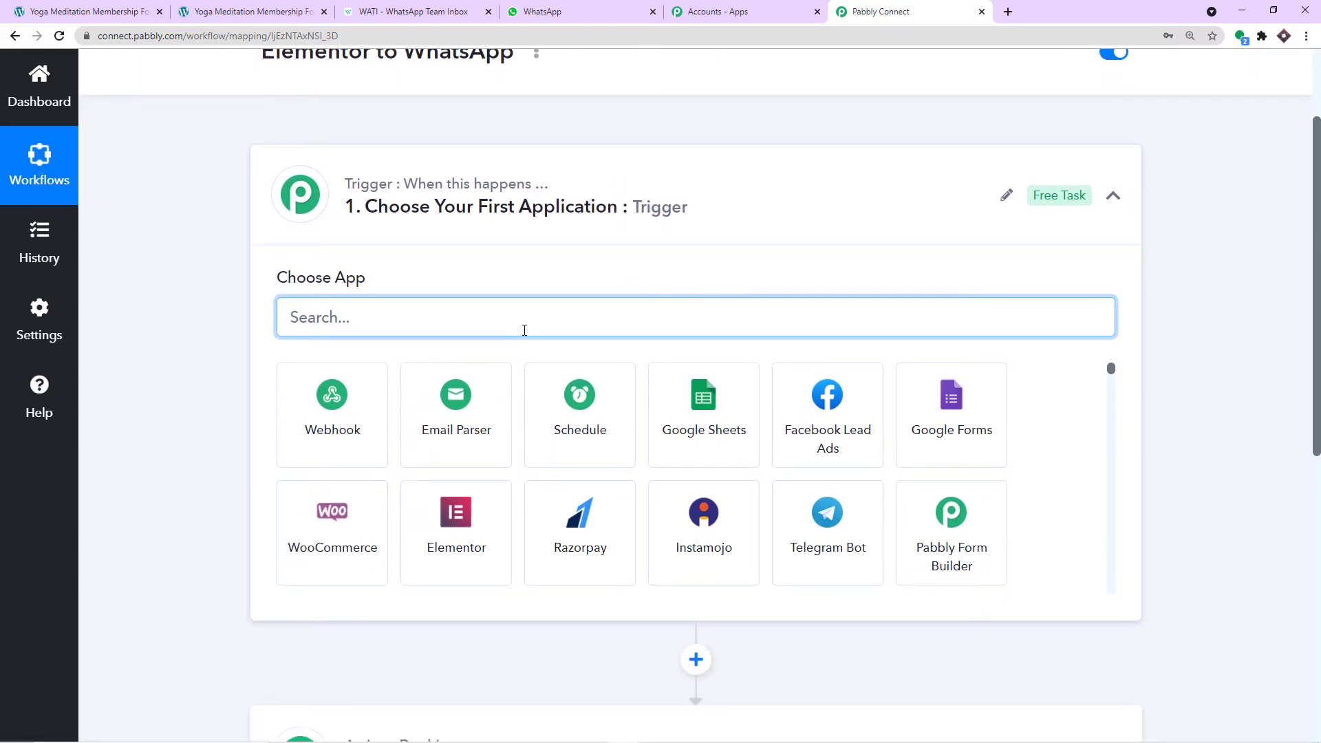
pyautogui.write('el')
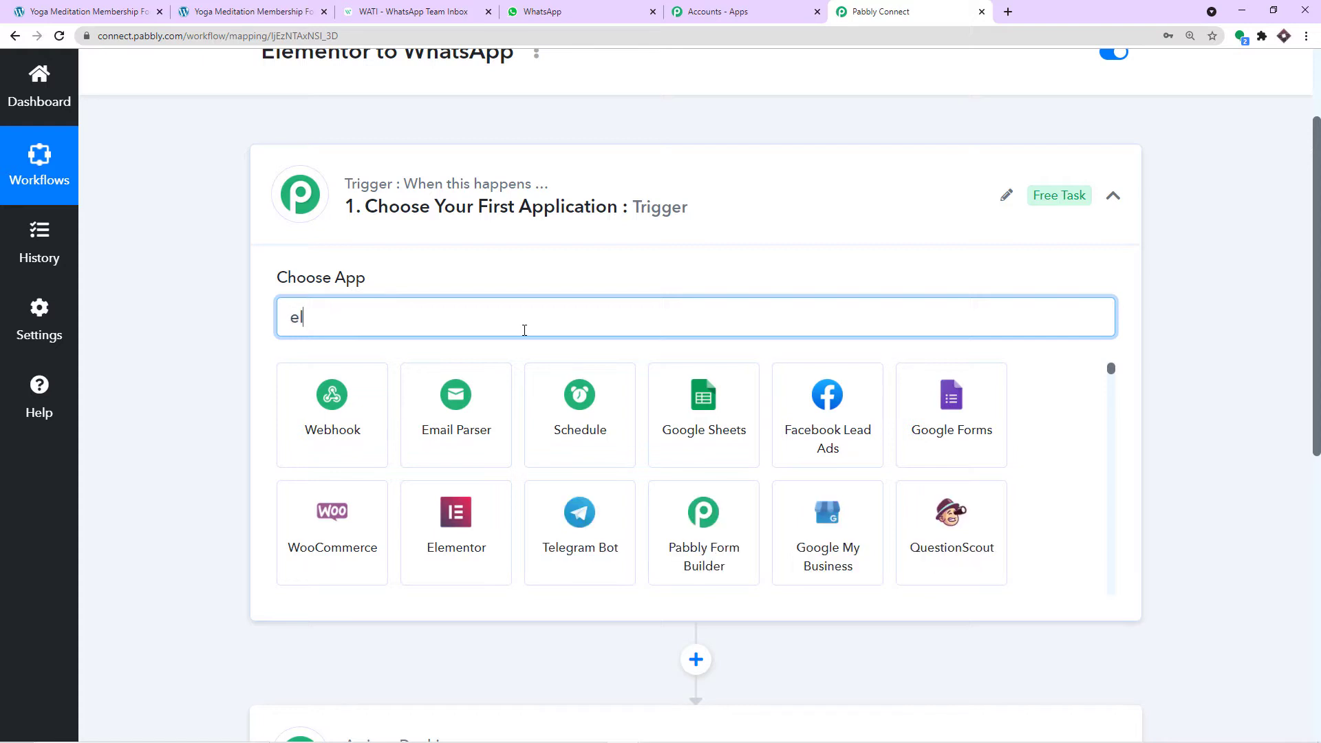
pyautogui.write('e')
pyautogui.click(378, 424)
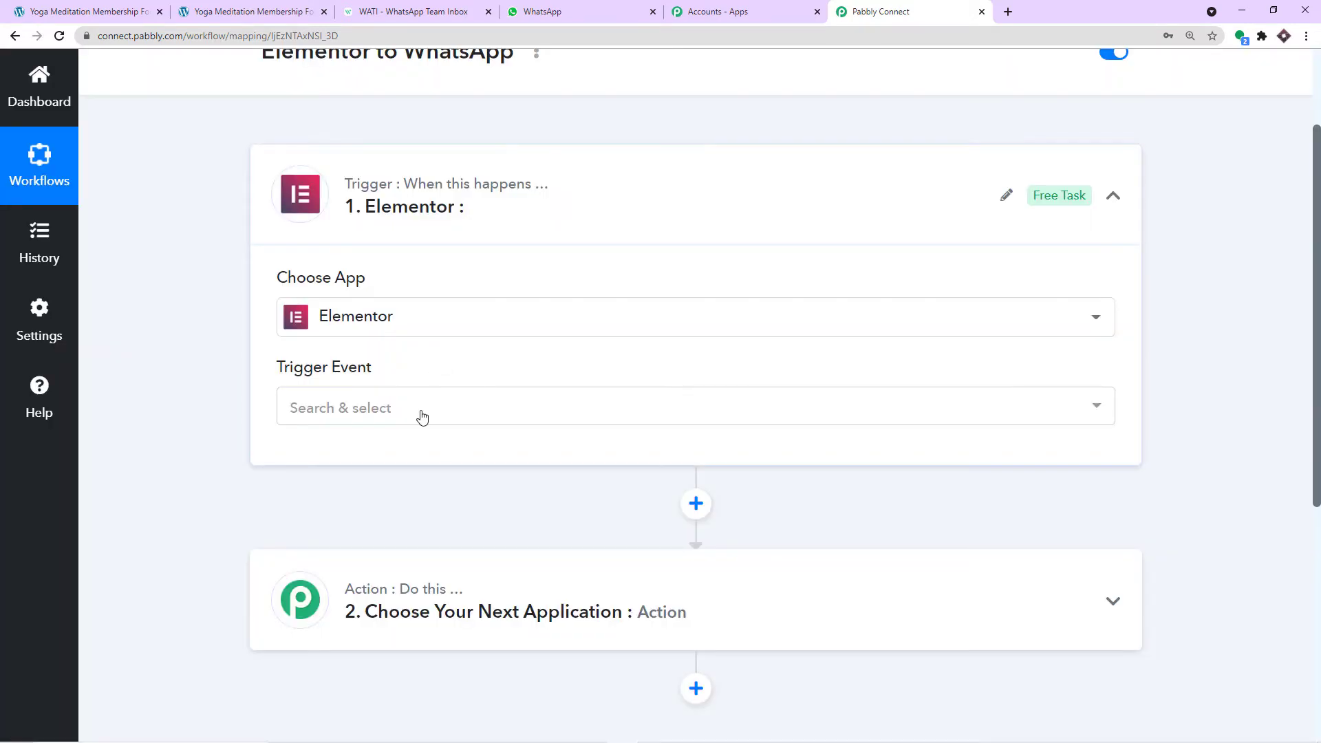
pyautogui.click(422, 413)
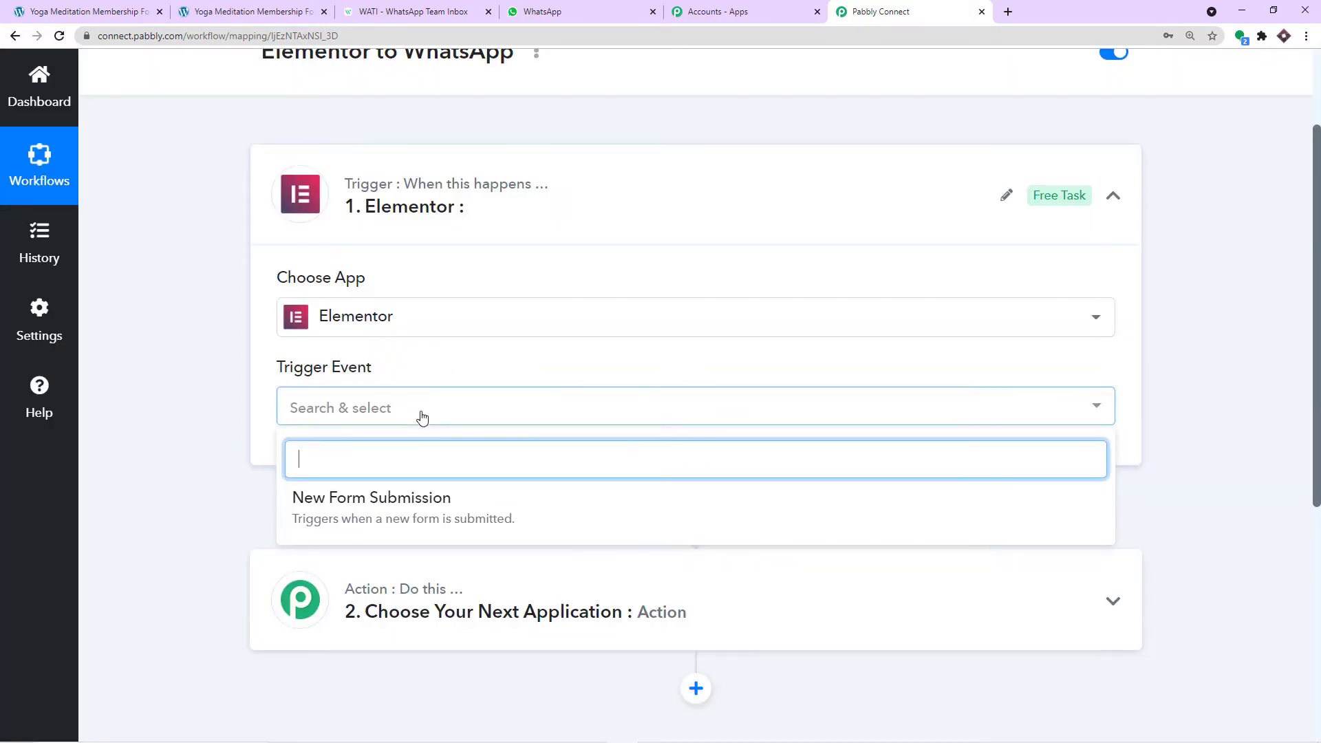
pyautogui.click(418, 506)
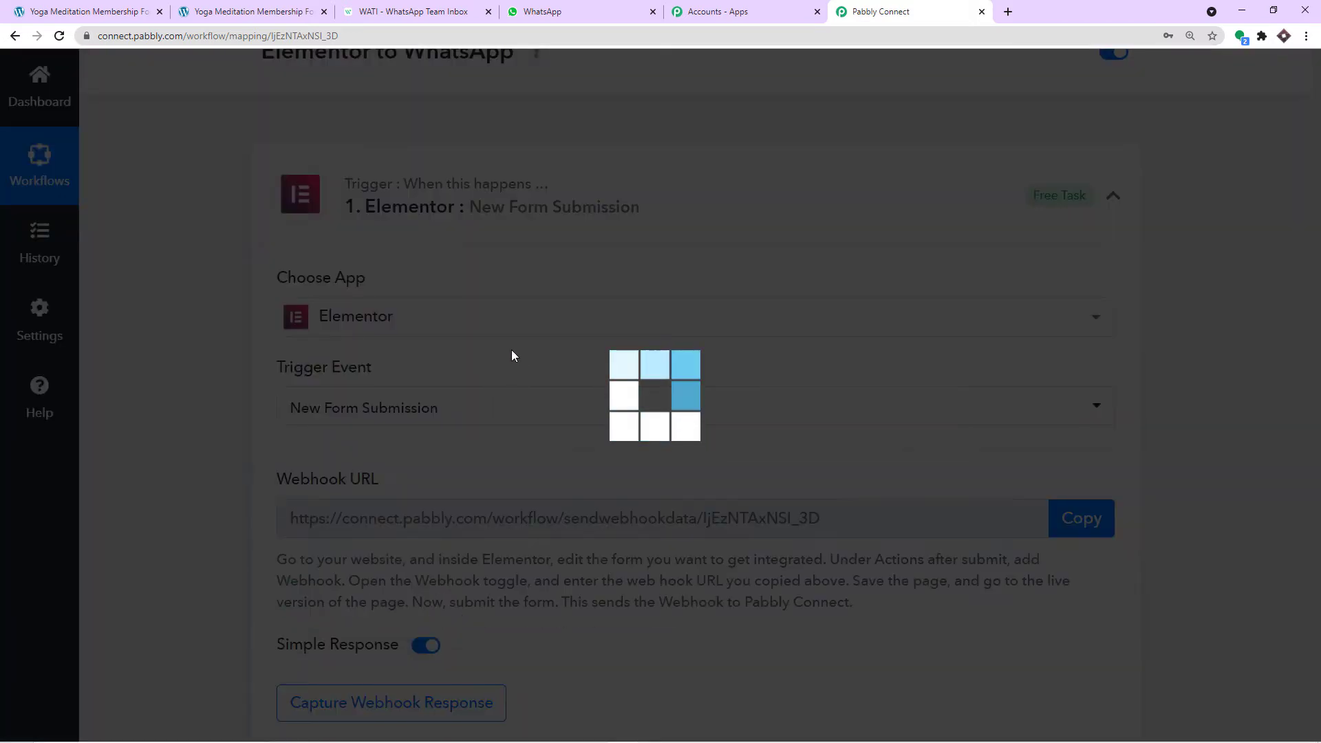
# - Review the generated webhook URL, then switch to the Yoga Meditation Membership Form page
pyautogui.scroll(-2, 511, 355)
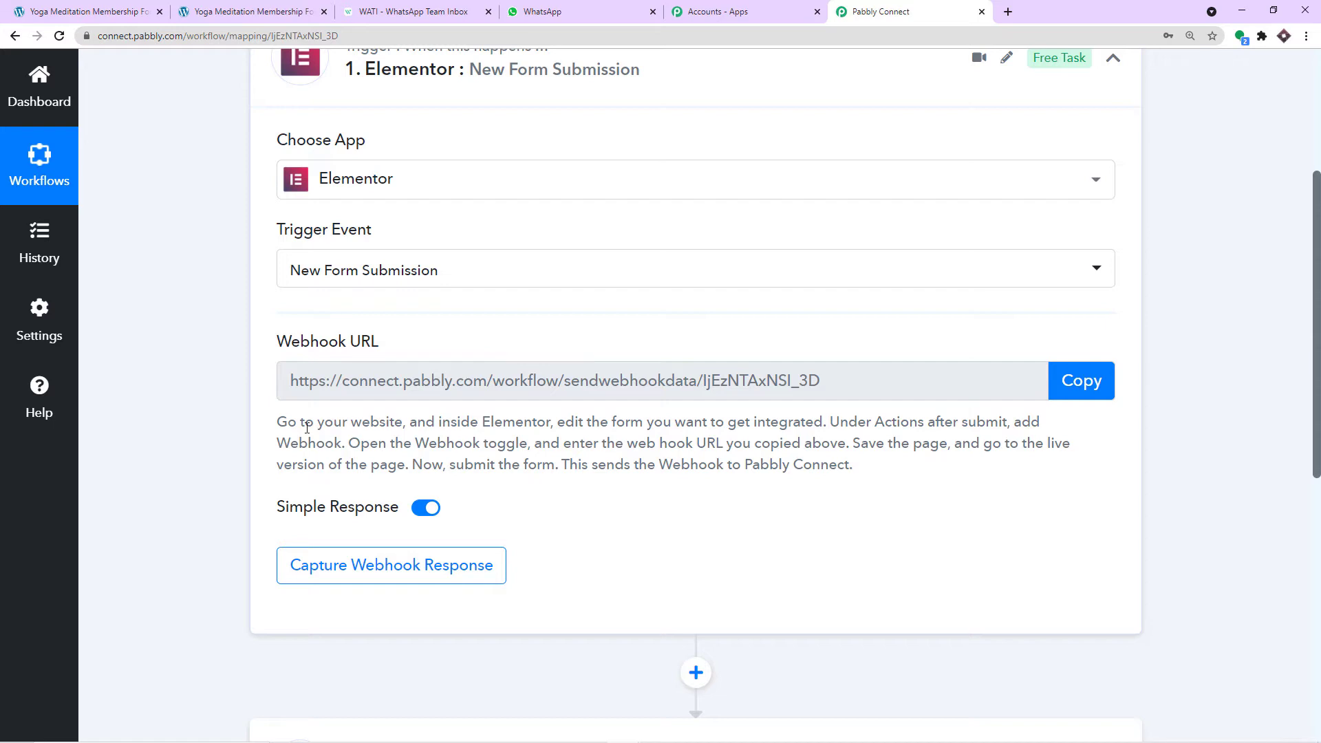
pyautogui.scroll(1, 719, 428)
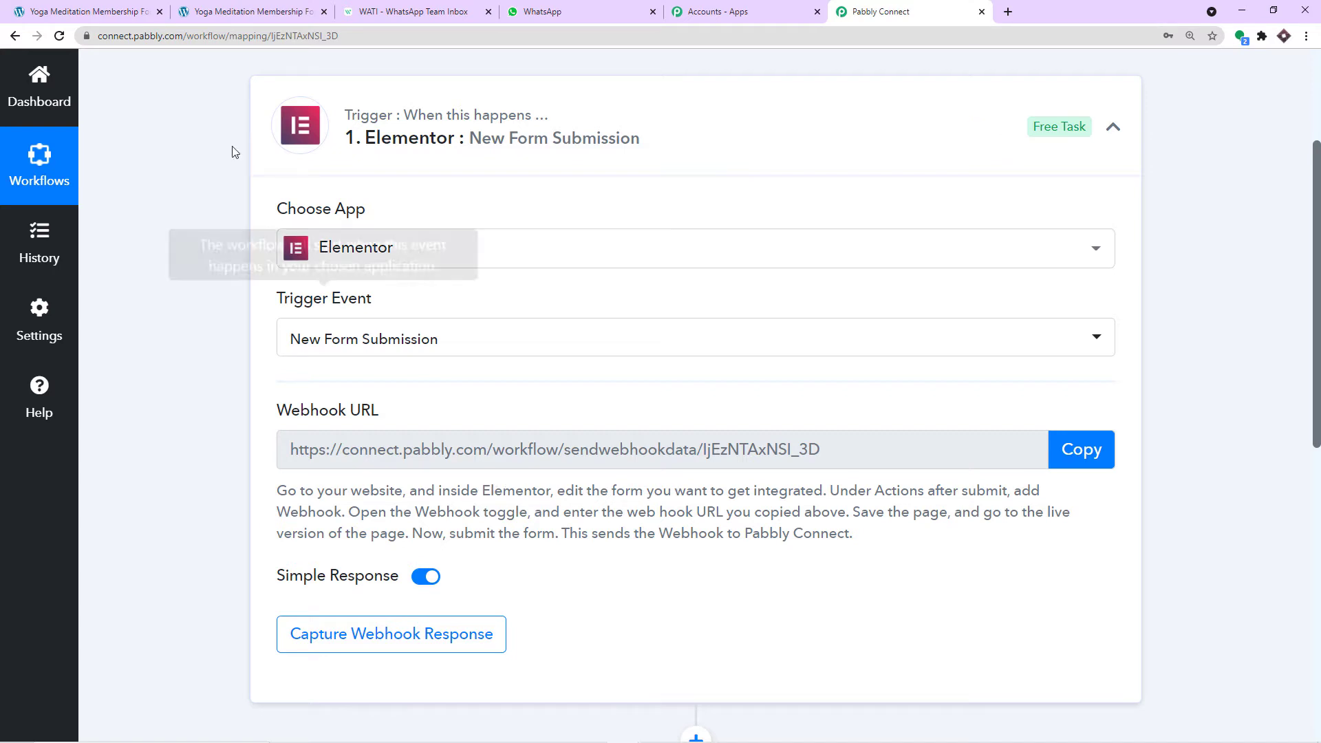
pyautogui.click(249, 12)
pyautogui.scroll(6, 445, 172)
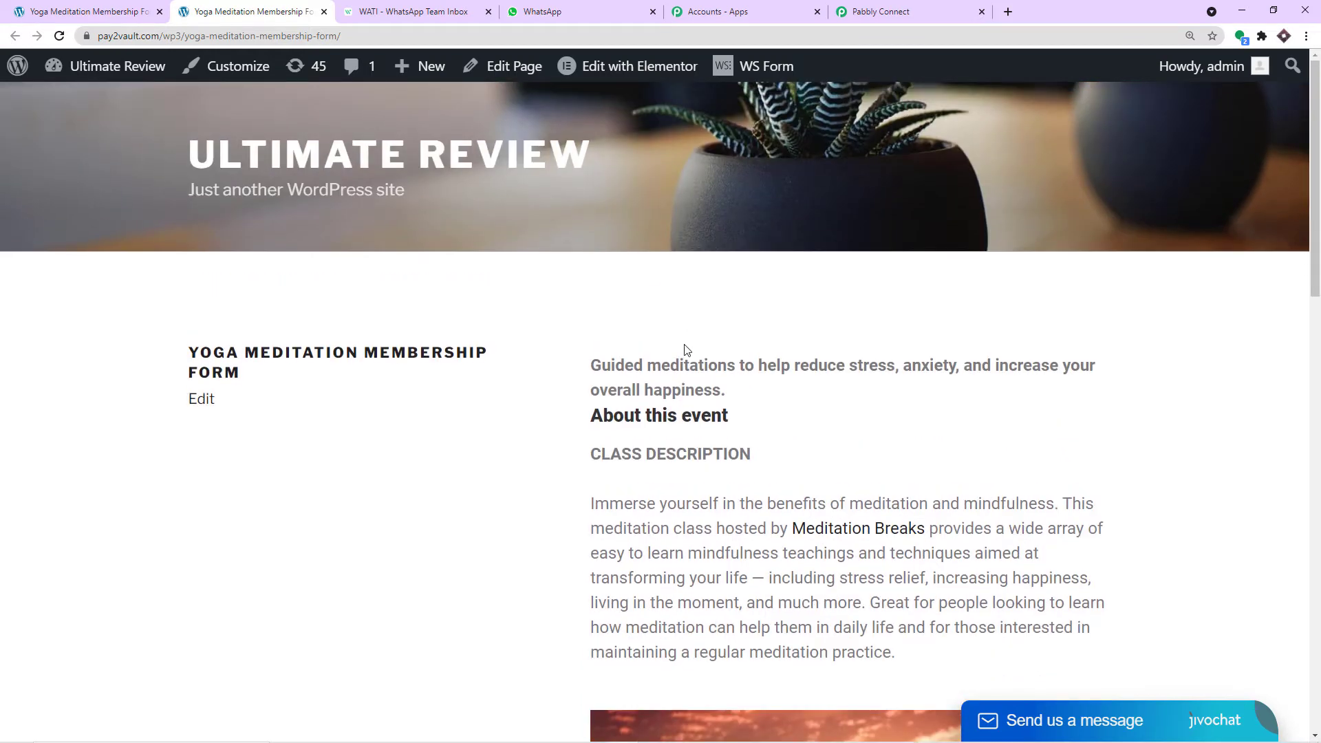
# - Open the membership form page in the Elementor editor and select the form widget
pyautogui.click(512, 80)
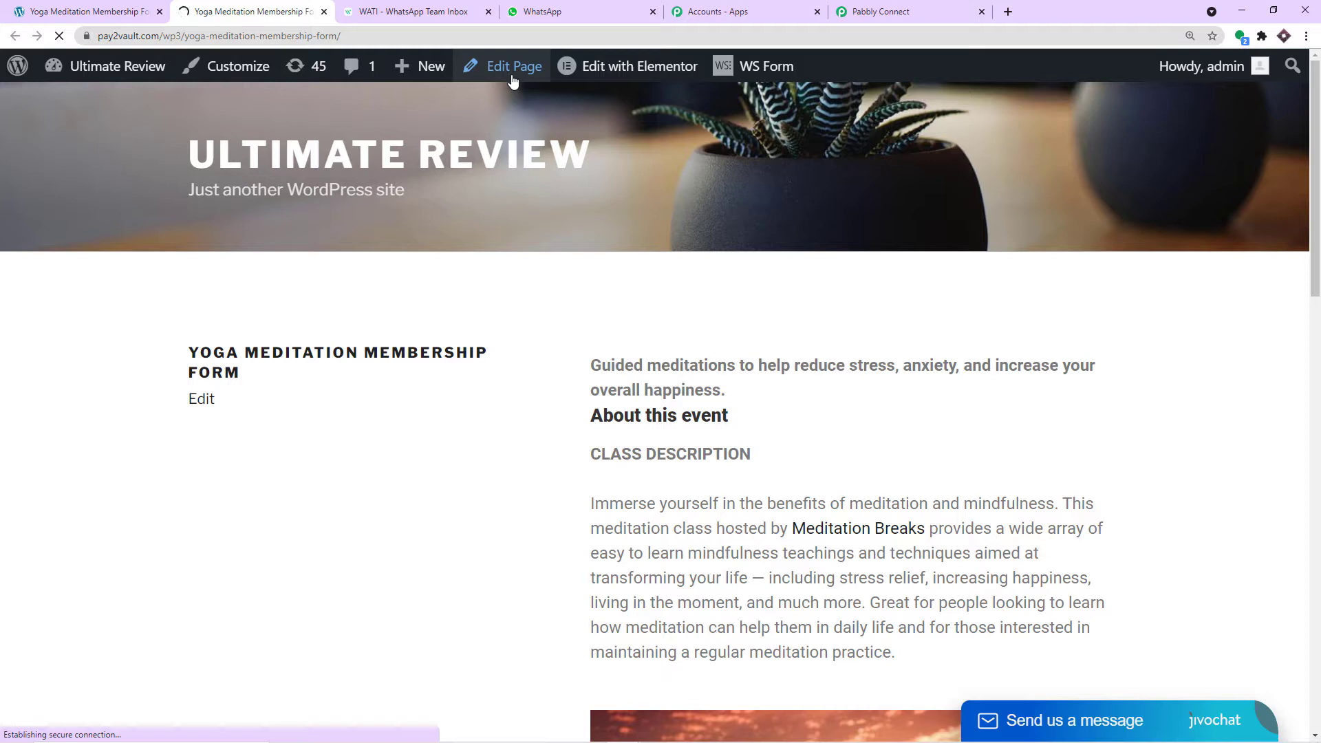
pyautogui.click(868, 12)
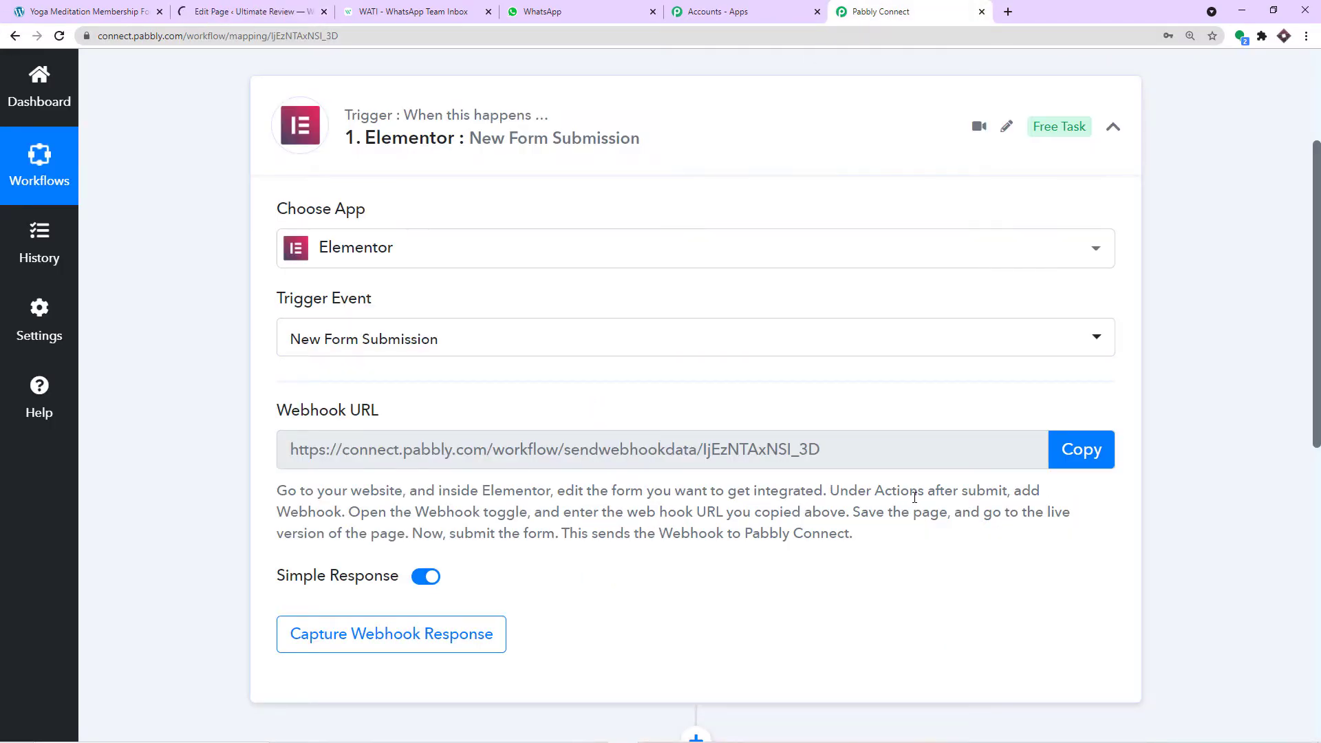
pyautogui.click(251, 12)
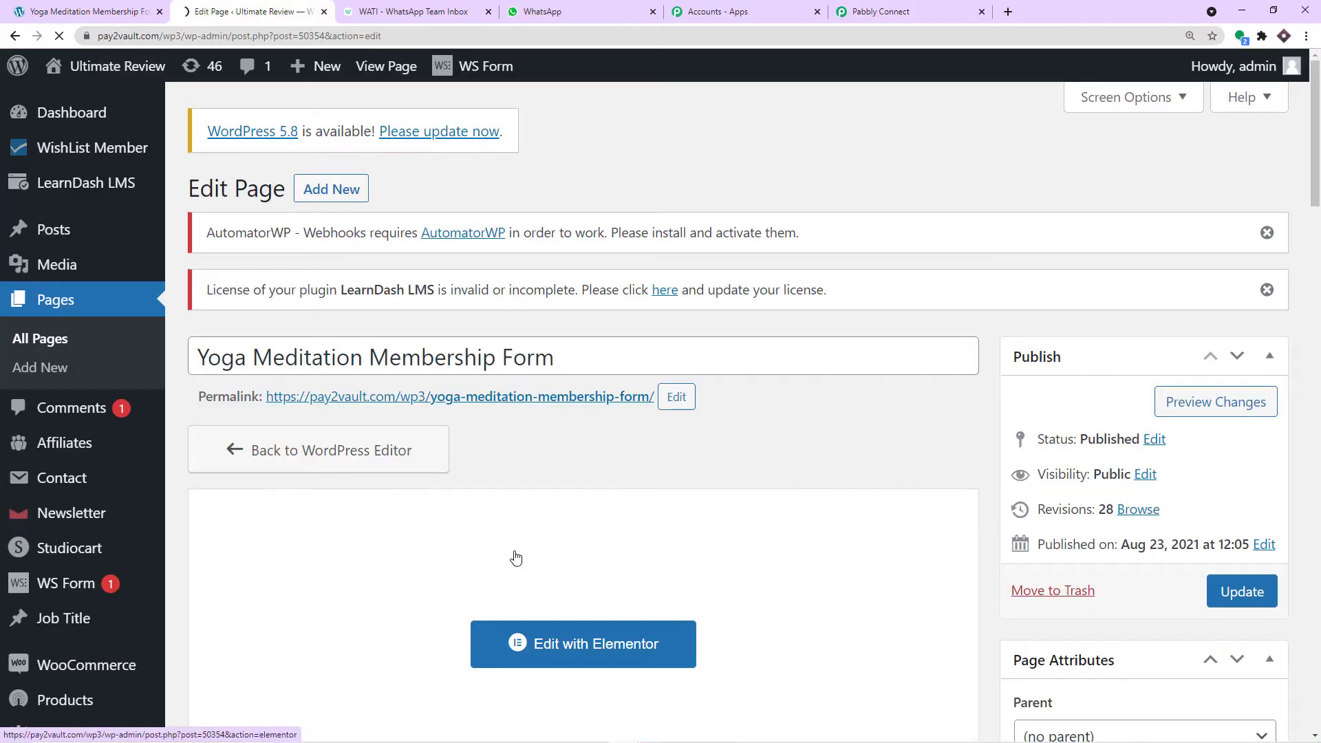
pyautogui.scroll(-1, 524, 586)
pyautogui.click(542, 580)
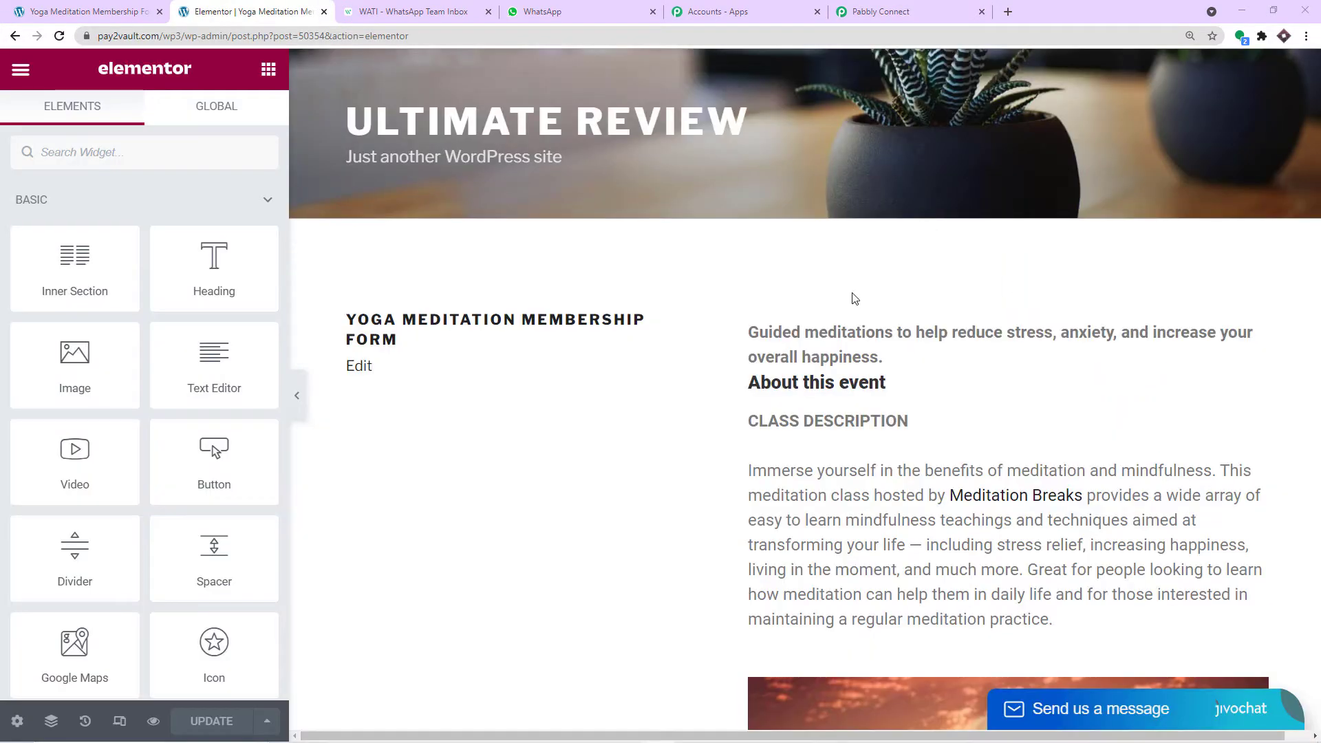
pyautogui.scroll(-10, 860, 301)
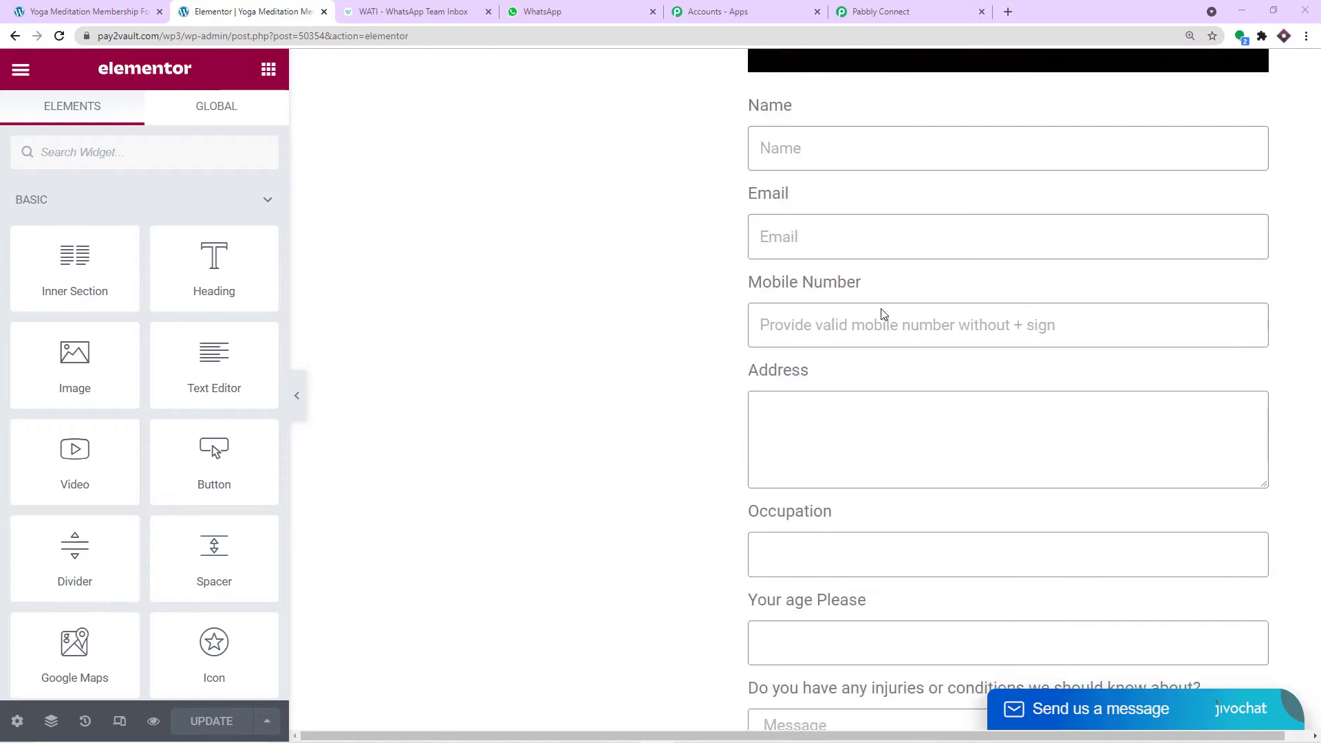
pyautogui.click(829, 245)
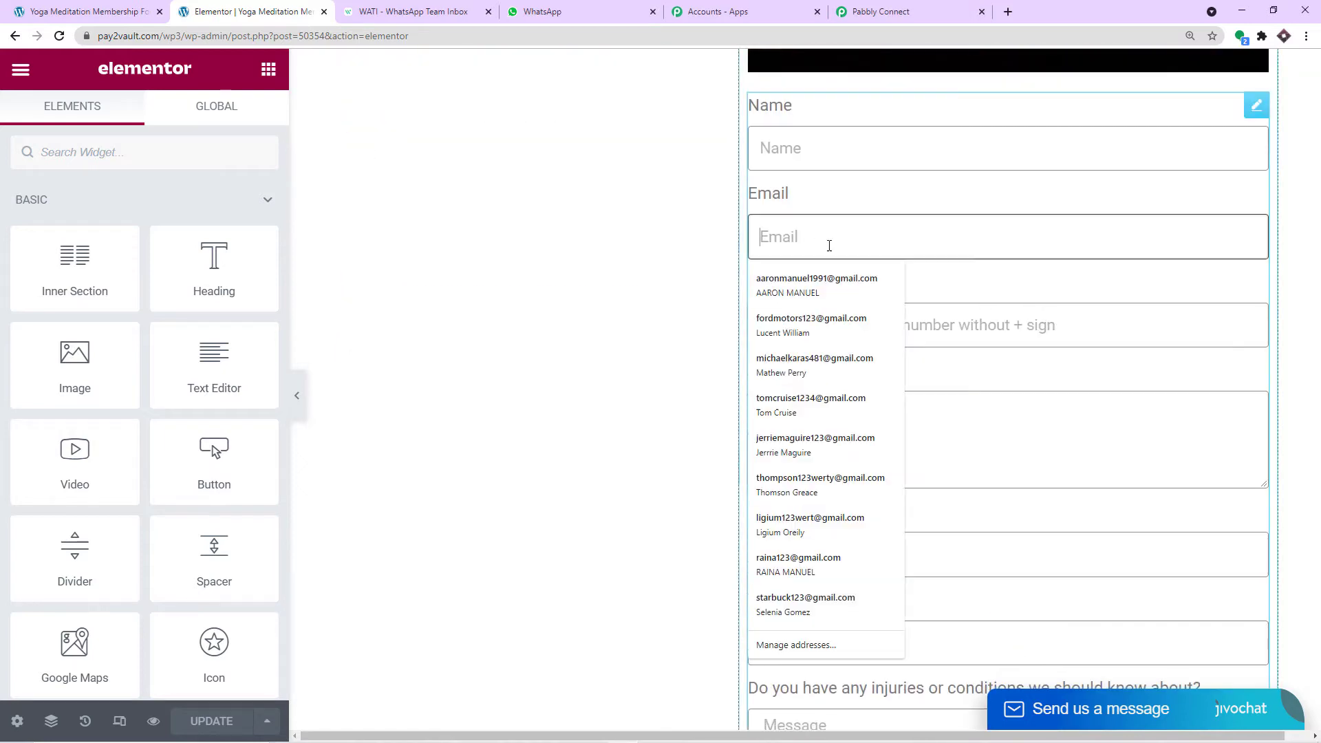
pyautogui.click(896, 207)
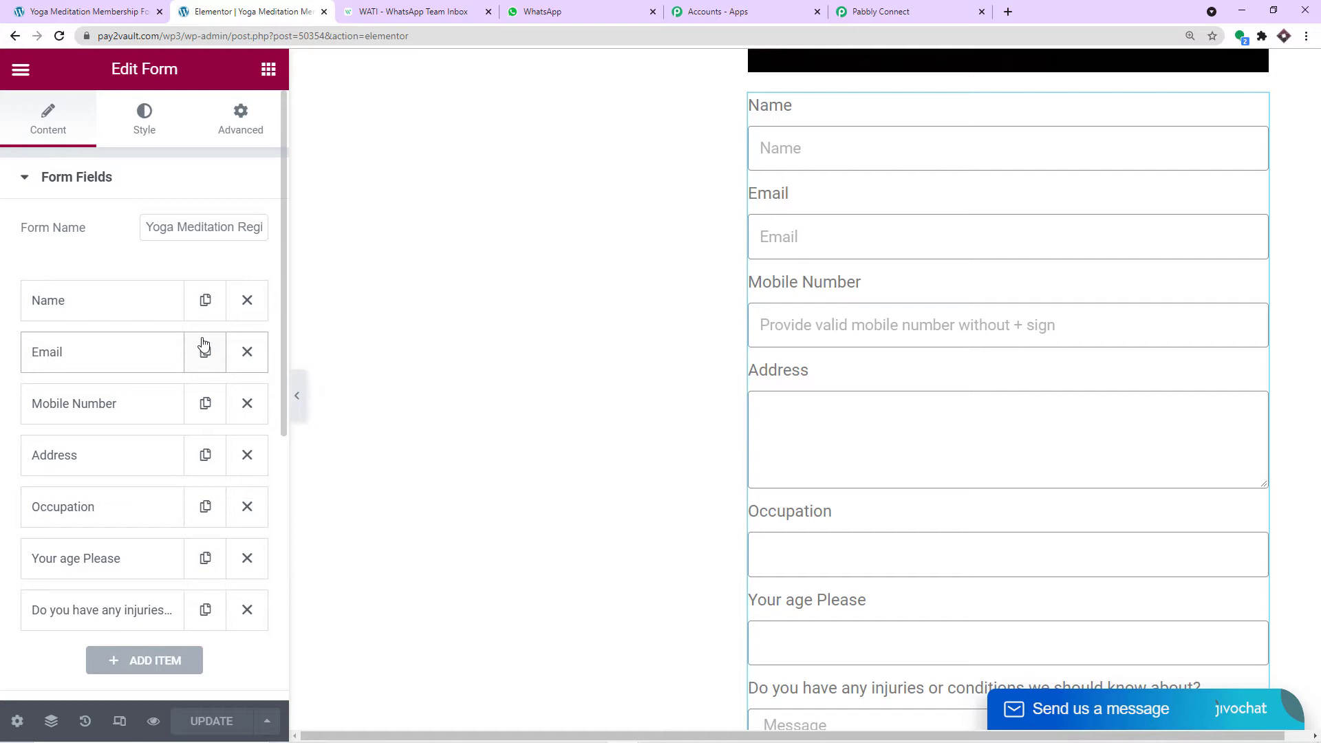
# - Add Webhook to the form's Actions After Submit and expand its settings
pyautogui.scroll(-7, 203, 347)
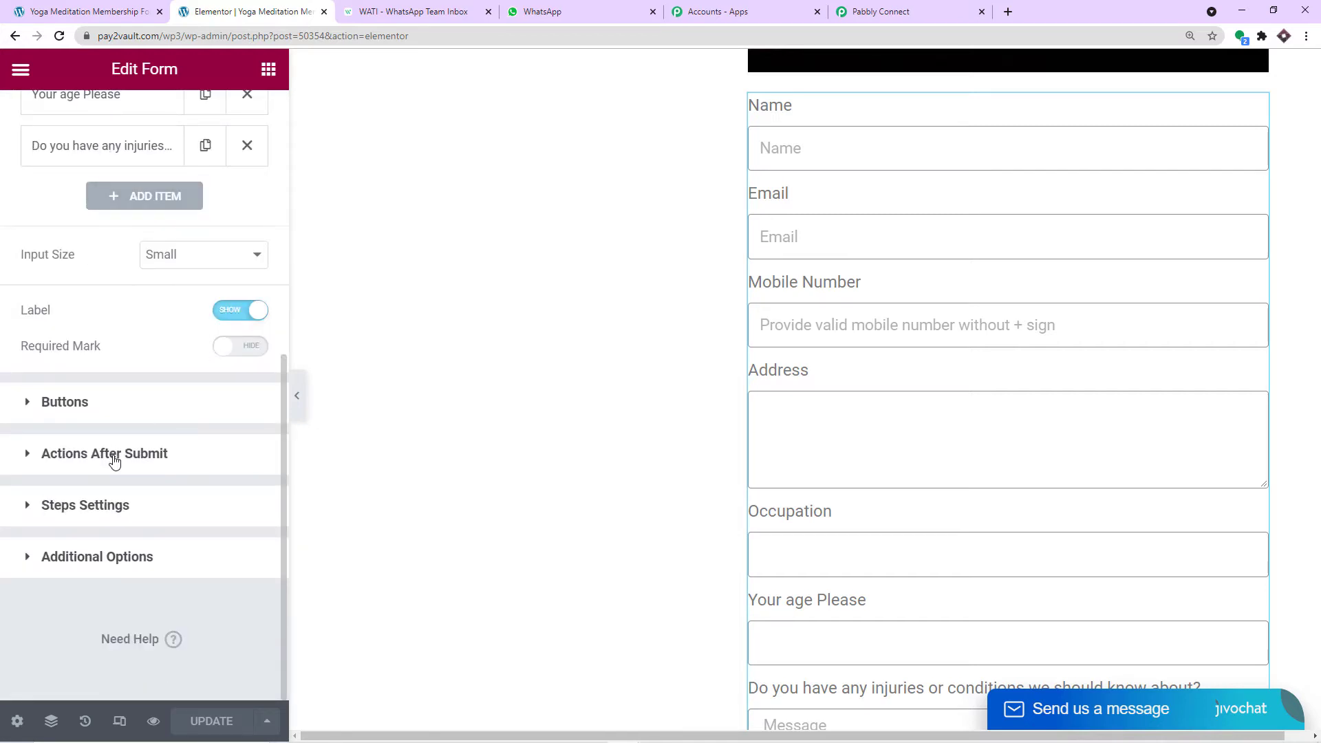
pyautogui.click(114, 454)
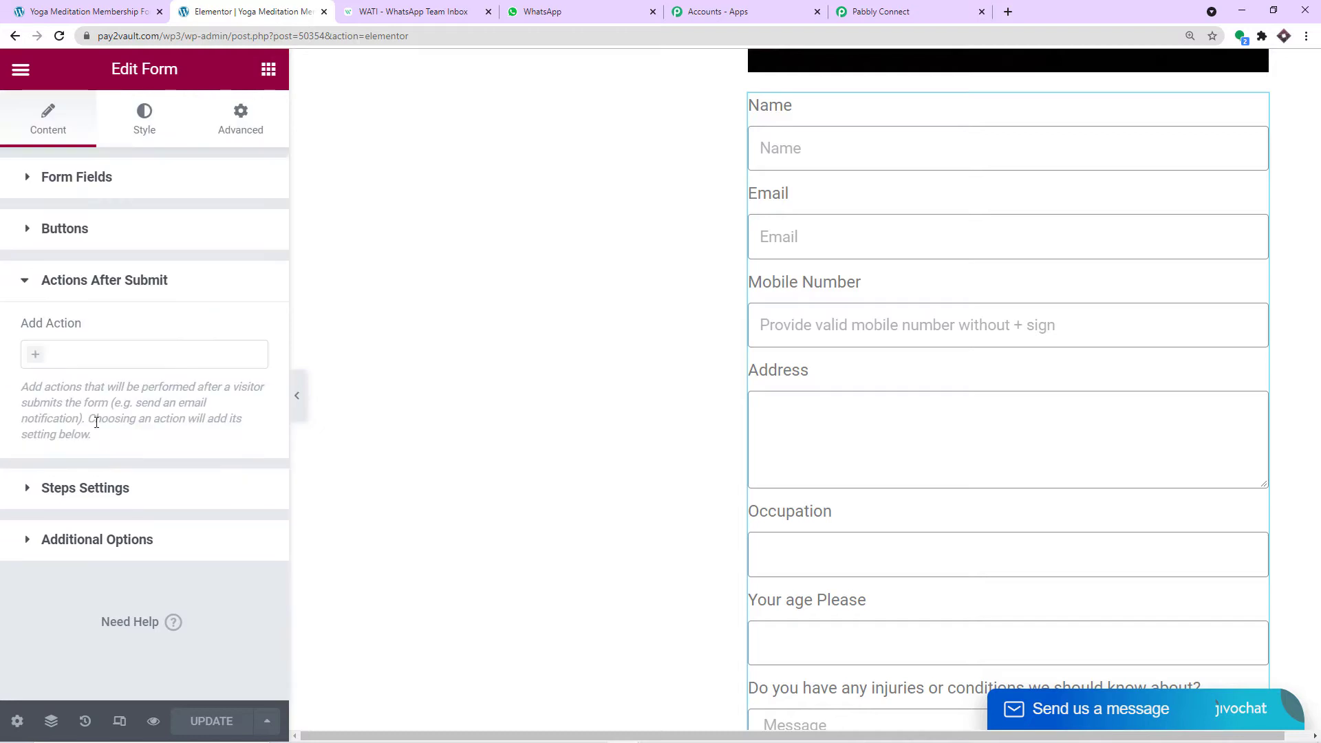
pyautogui.click(37, 364)
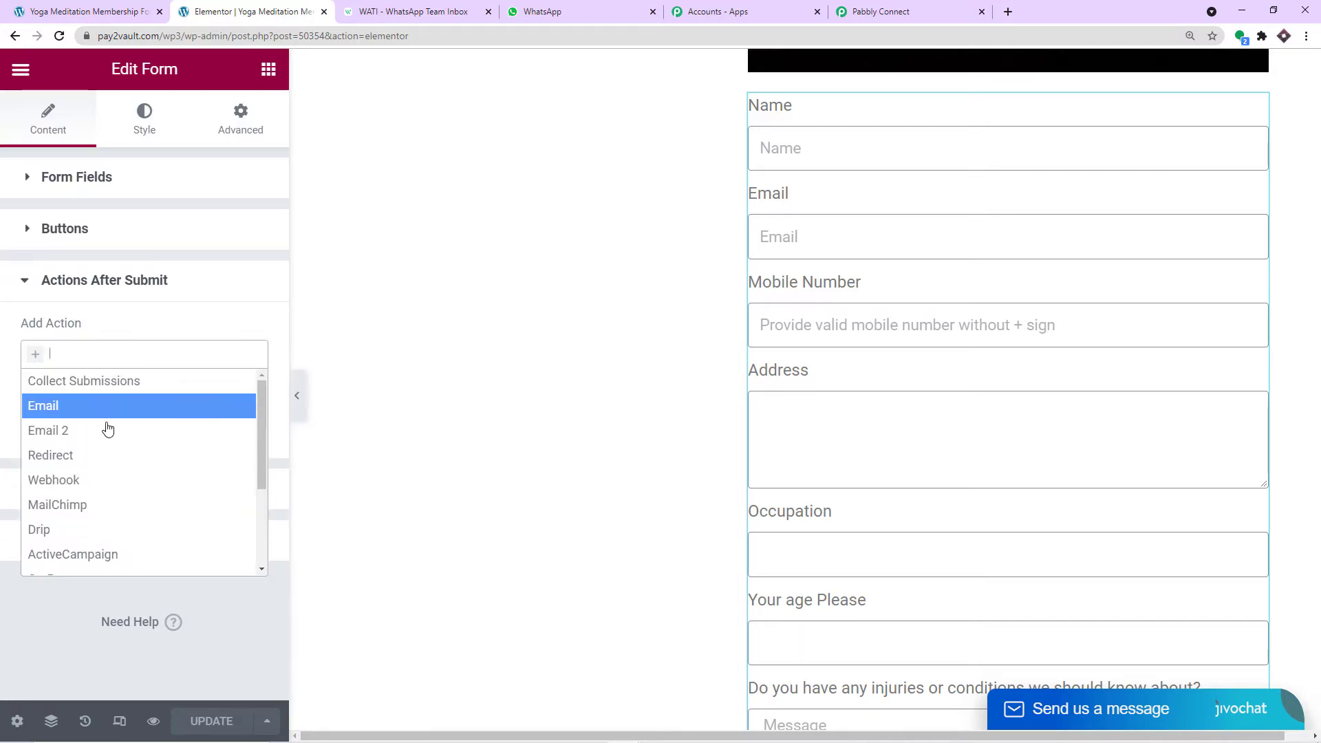
pyautogui.scroll(-1, 114, 433)
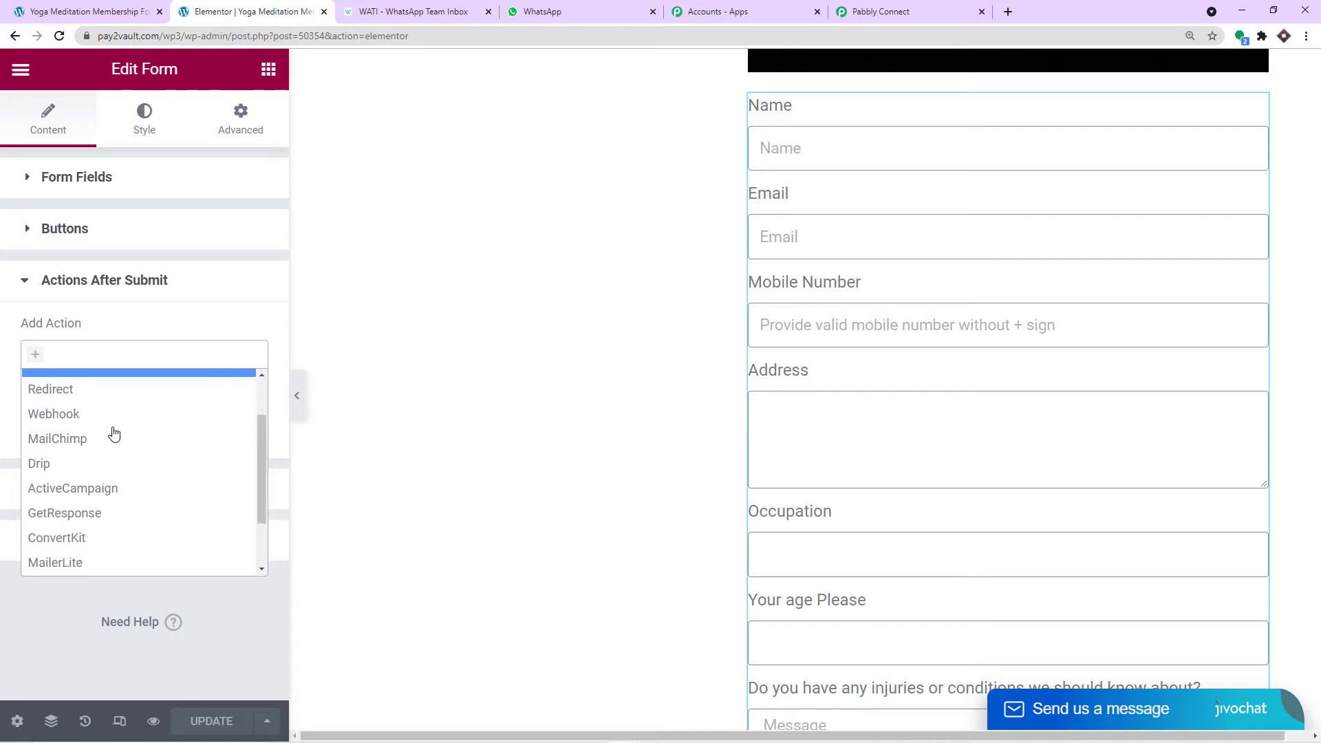
pyautogui.click(79, 413)
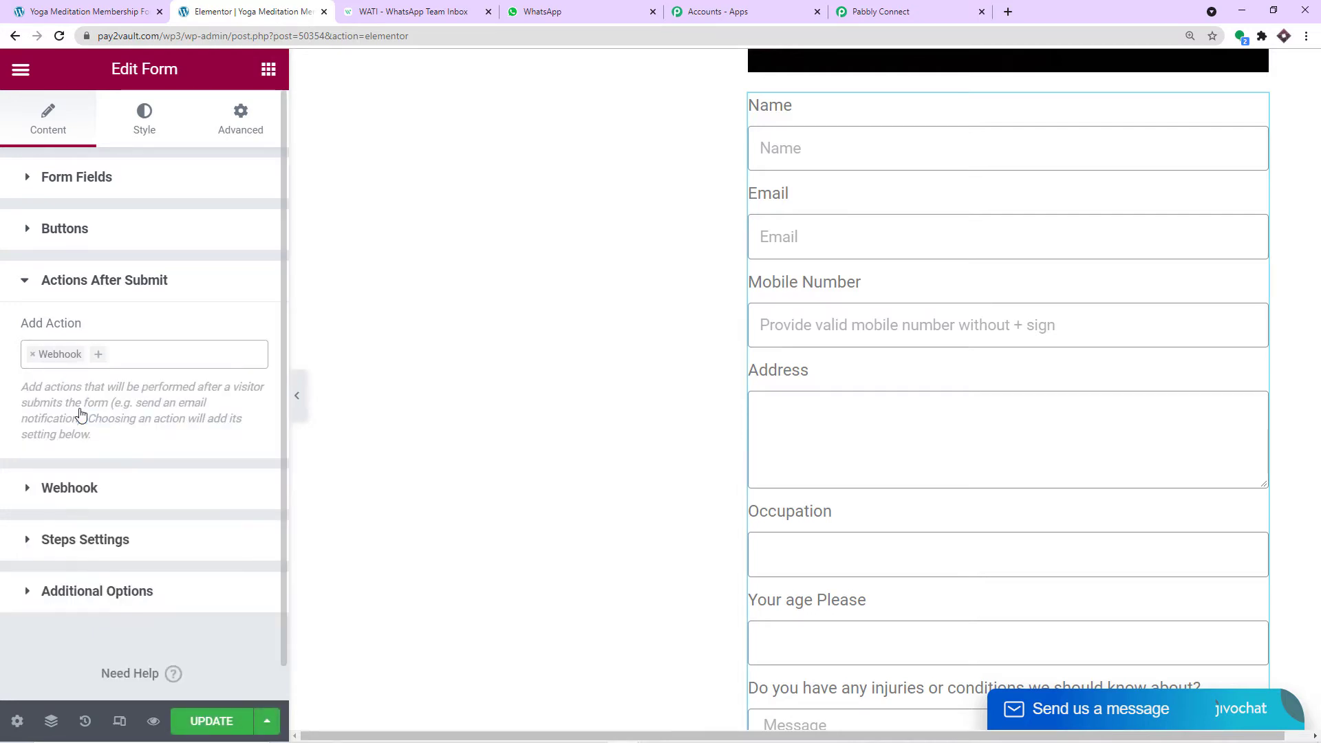
pyautogui.click(70, 489)
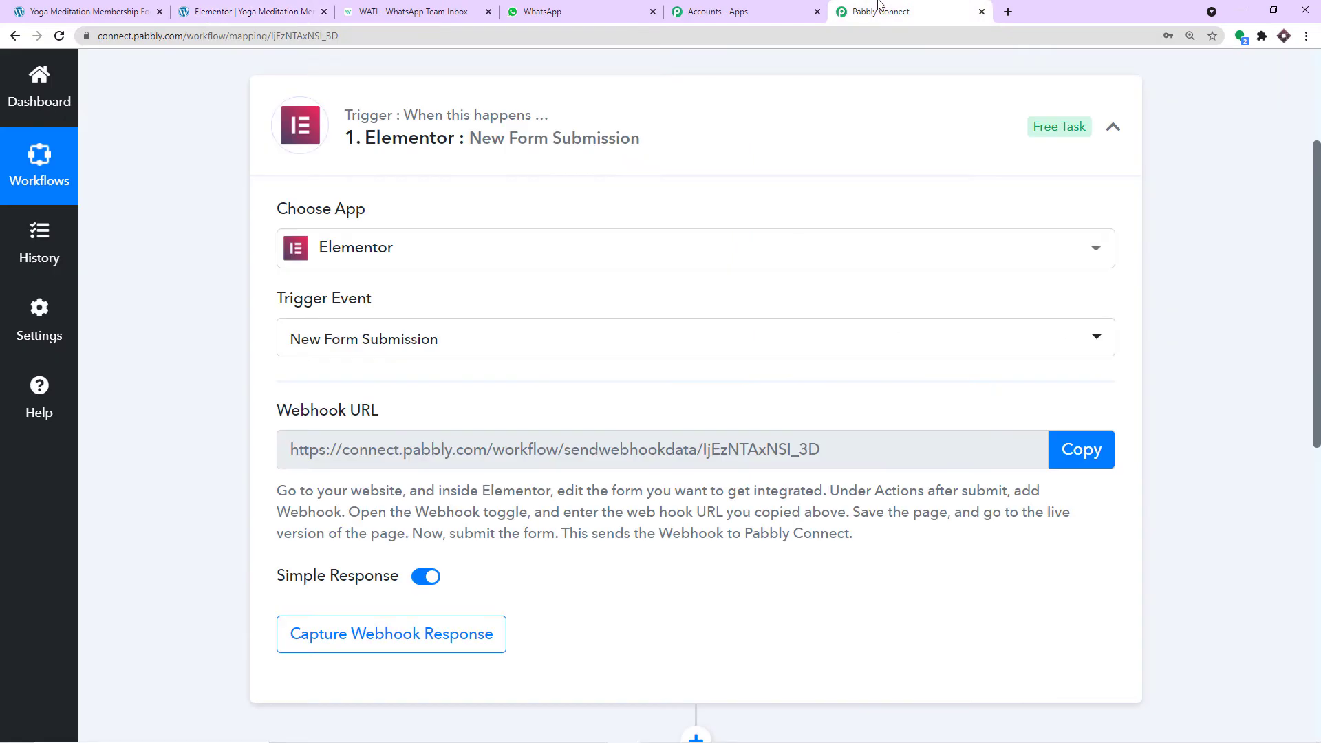
# - Replace the Elementor Webhook URL with the copied Pabbly Connect webhook URL and update the page
pyautogui.click(880, 11)
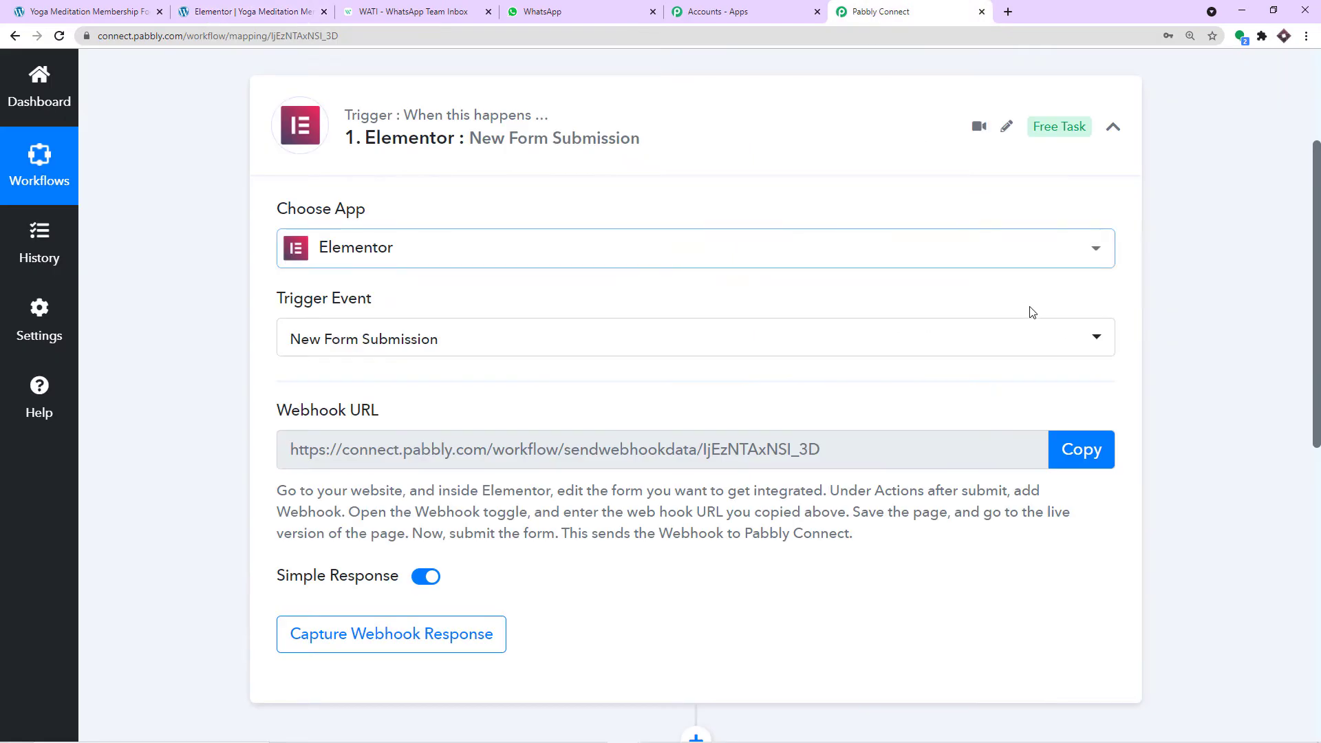
pyautogui.click(1069, 460)
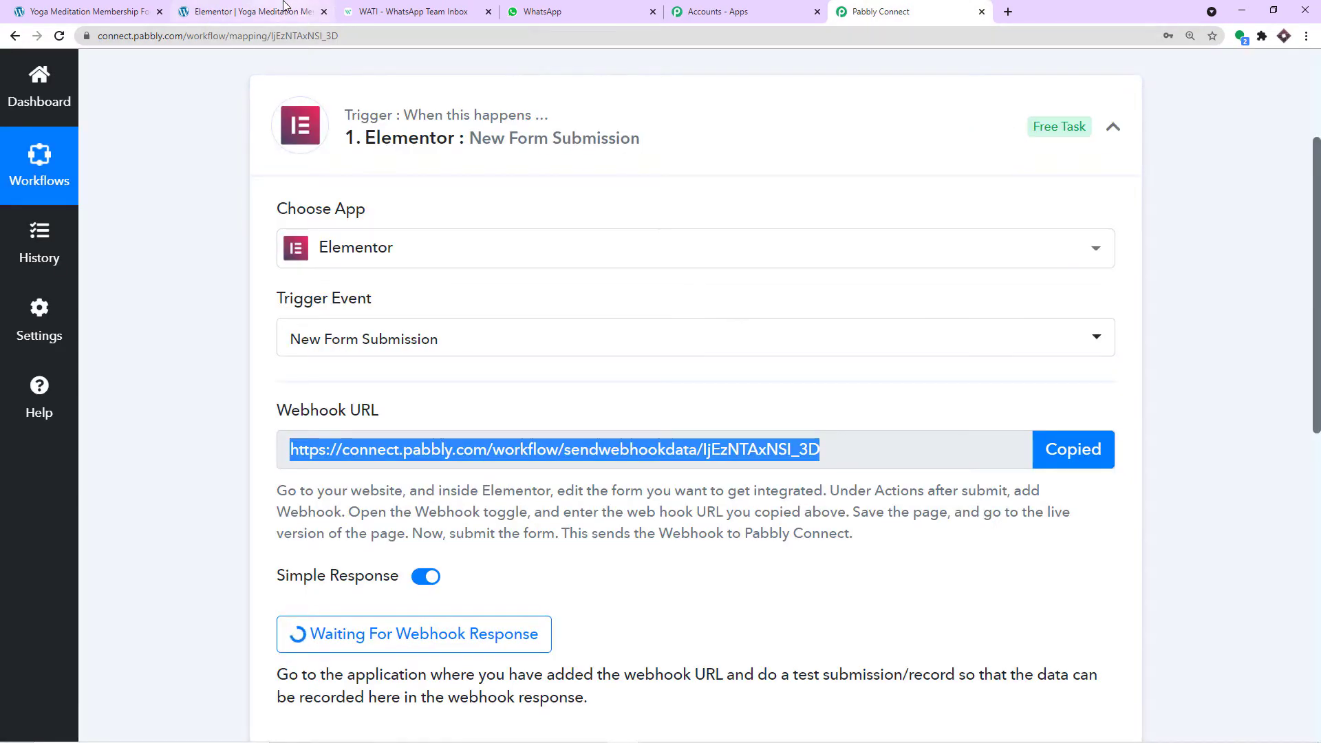
pyautogui.click(286, 8)
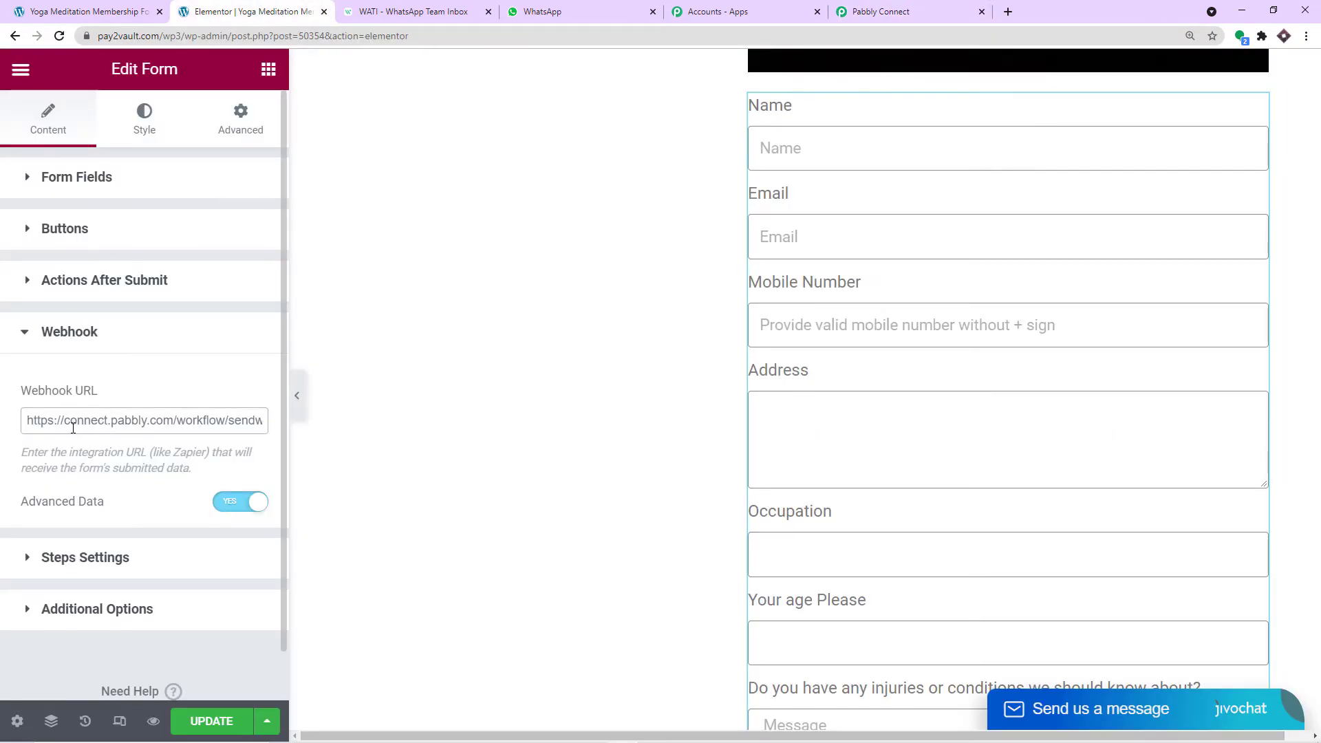
pyautogui.moveTo(28, 422); pyautogui.dragTo(306, 432)
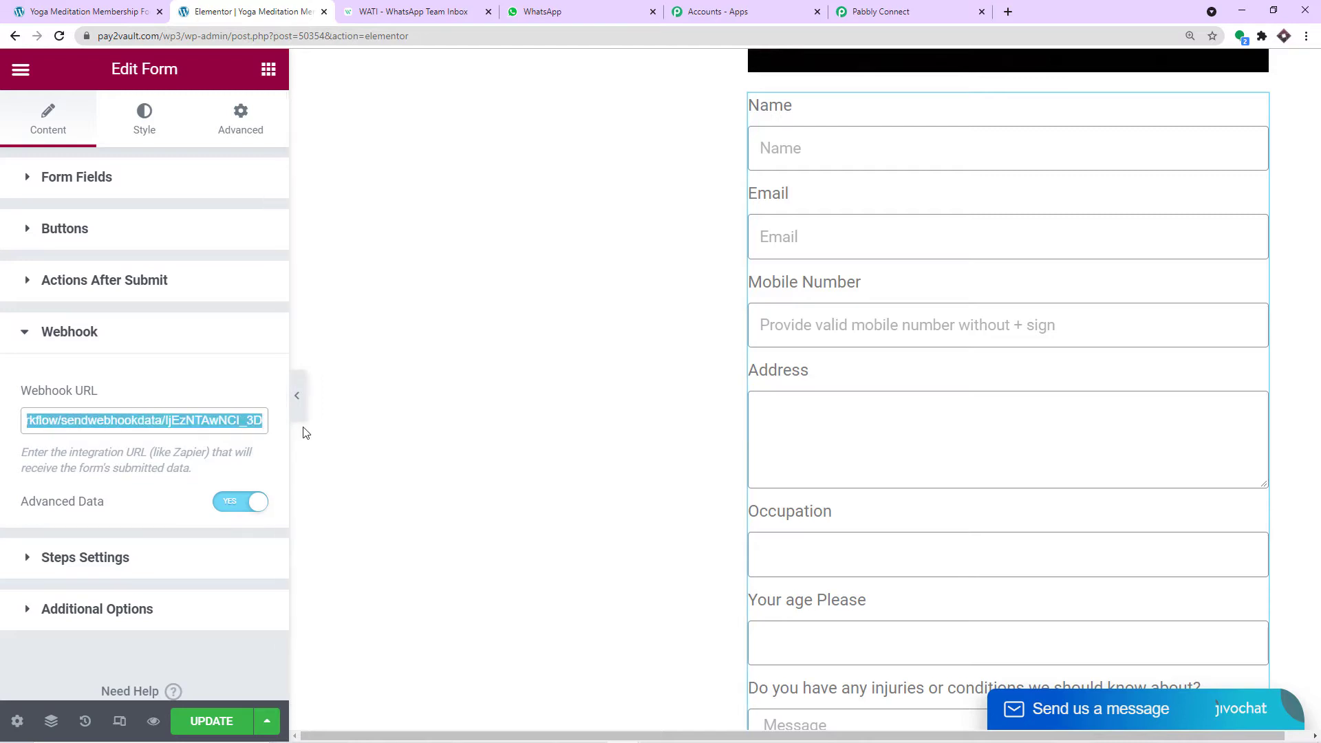
pyautogui.press('BackSpace')
pyautogui.hotkey('ctrl', 'v')
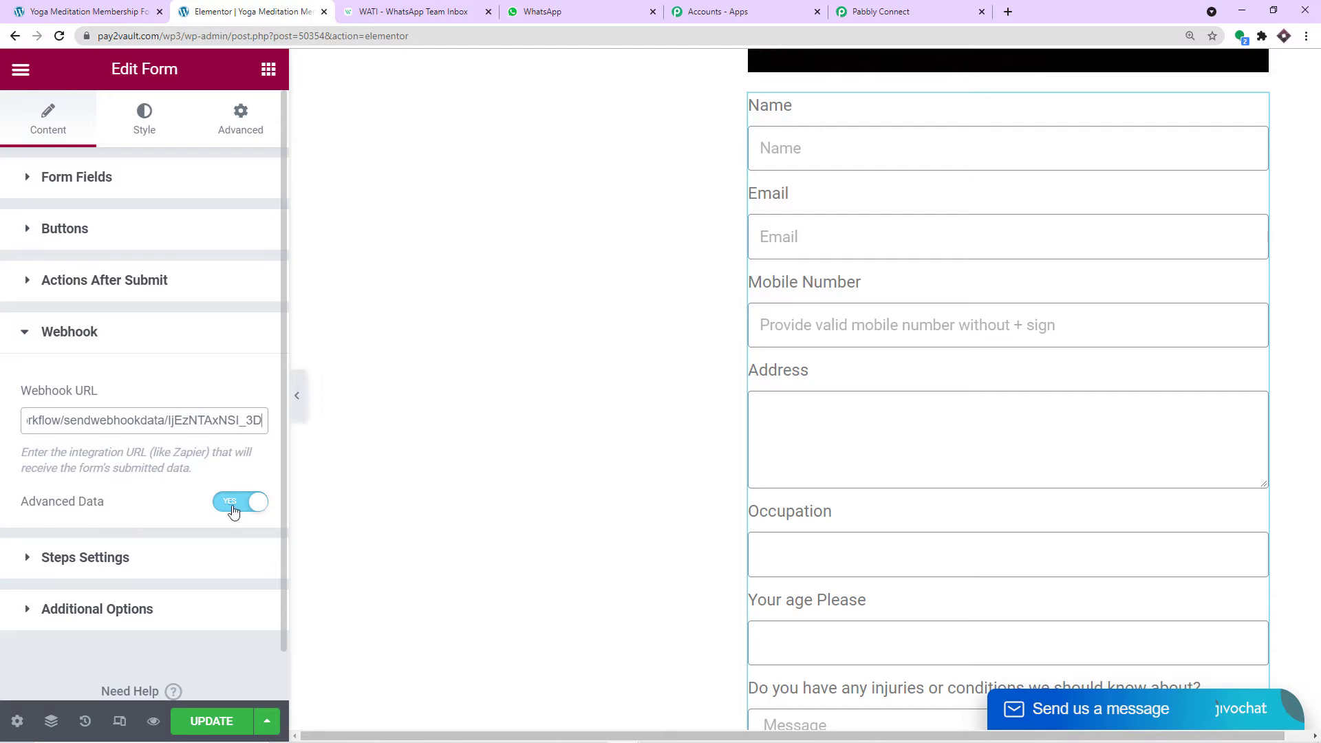
pyautogui.click(226, 722)
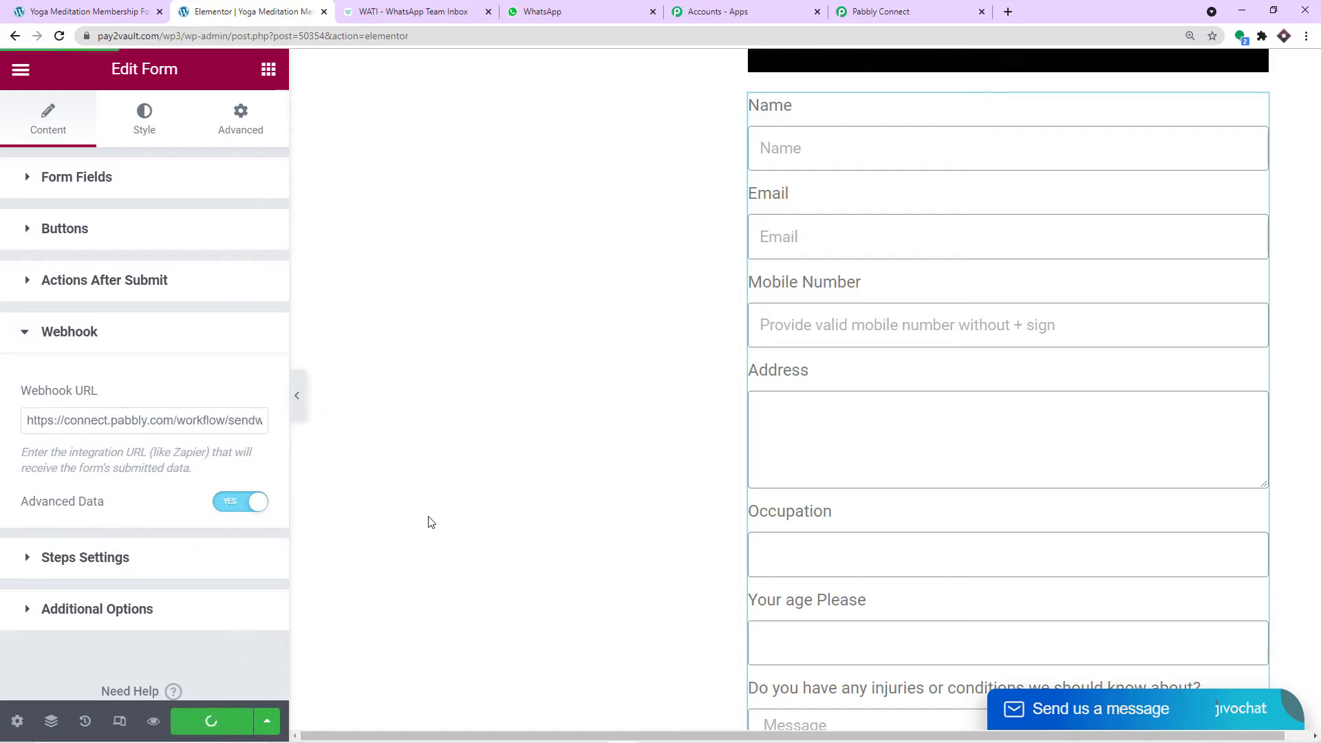
# - Double-check the webhook URL in Pabbly Connect and return to the Elementor editor
pyautogui.click(866, 19)
pyautogui.scroll(-2, 799, 386)
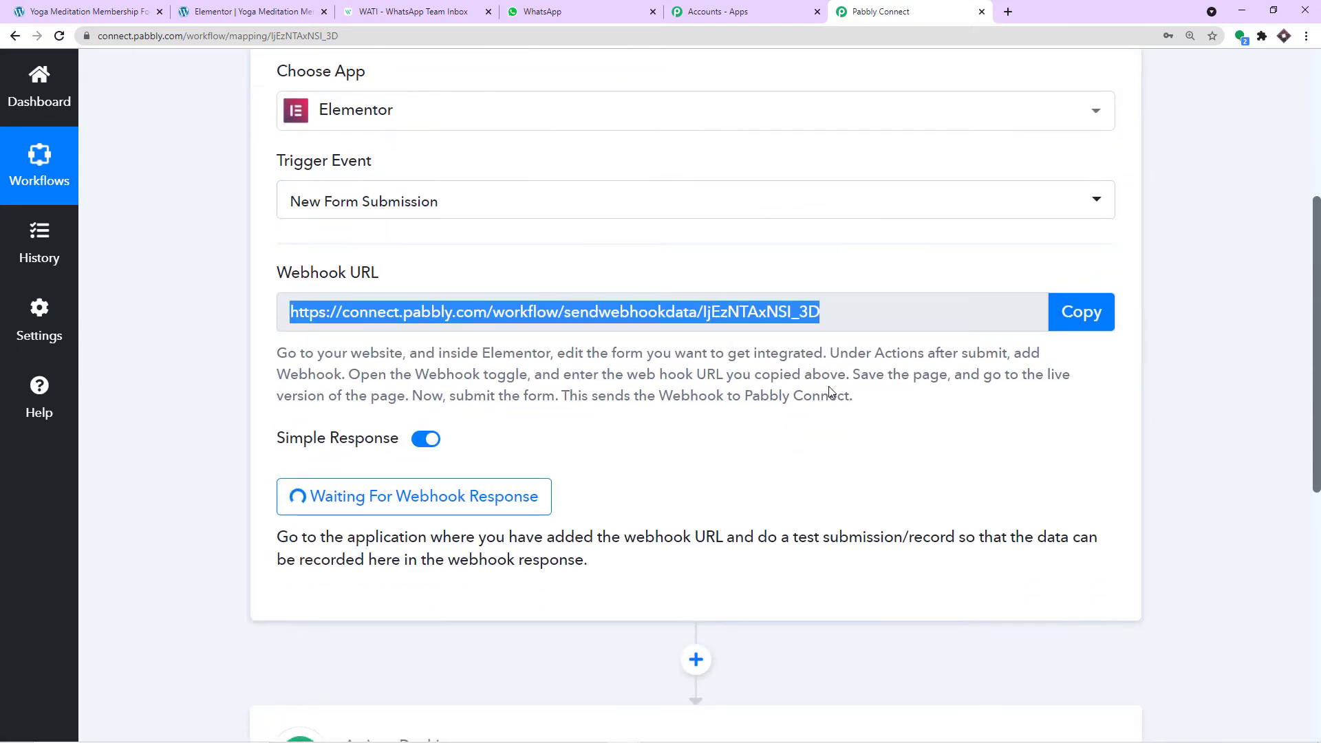
pyautogui.click(272, 14)
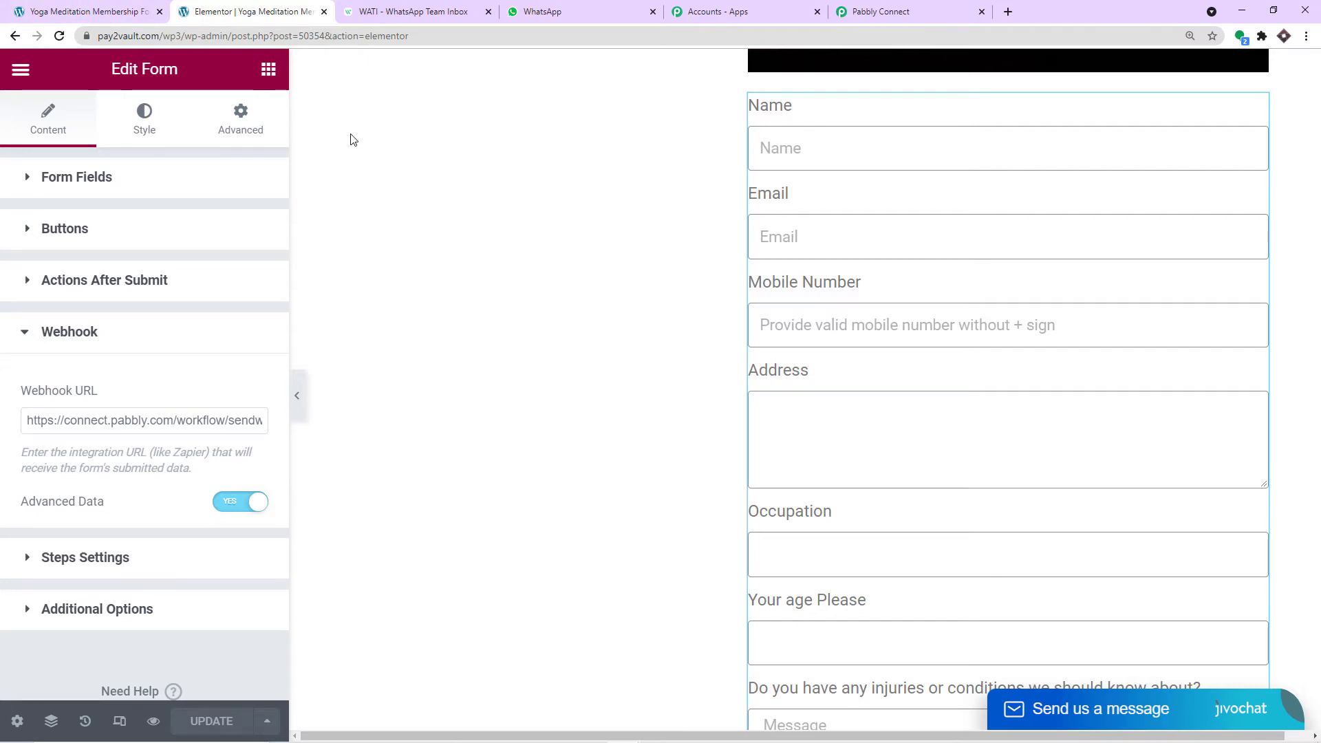
pyautogui.scroll(15, 354, 142)
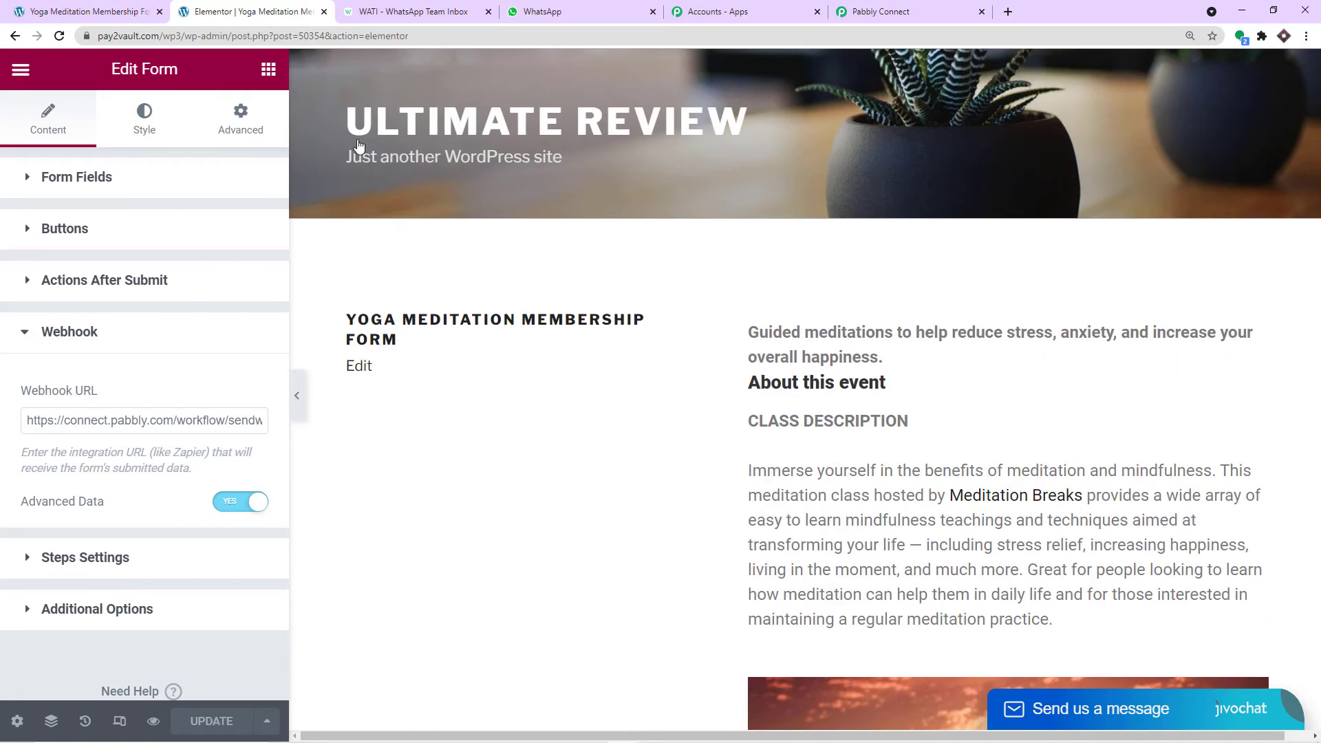
# - Copy the live membership form page address and open it in a new private window
pyautogui.click(14, 36)
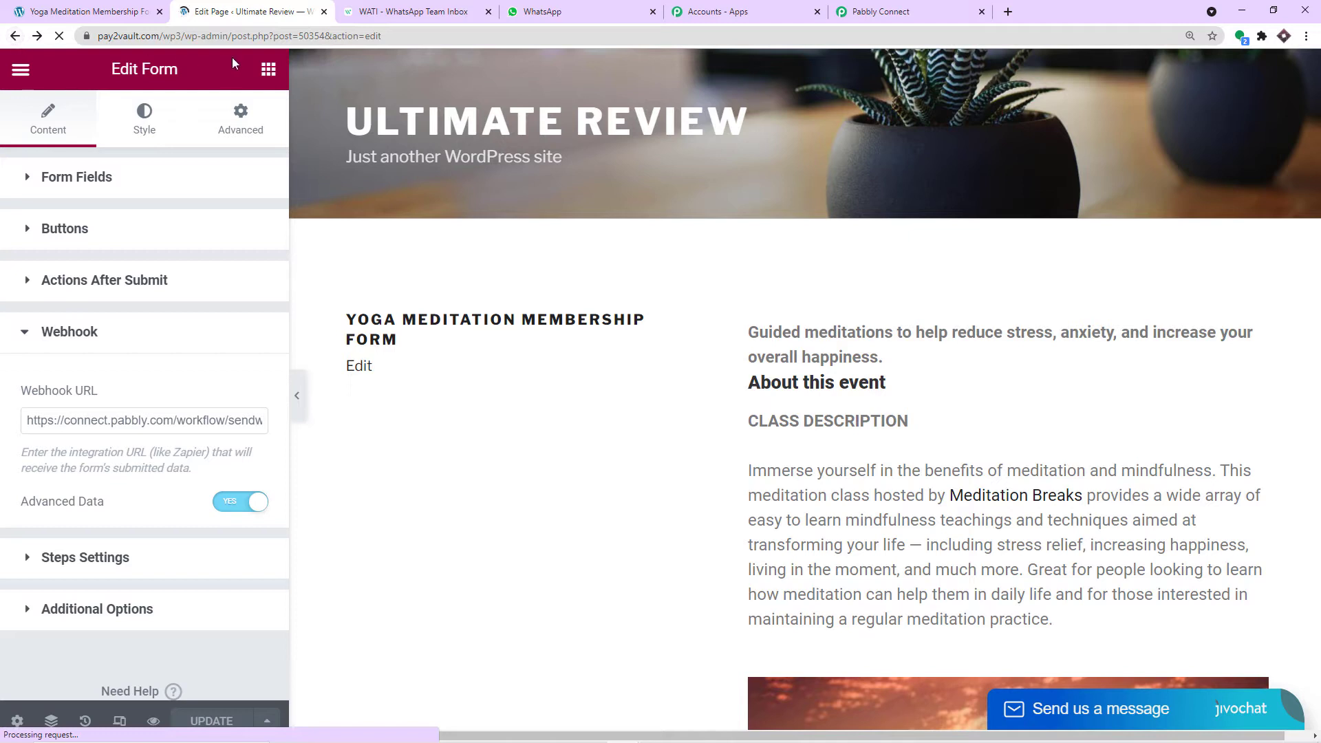
pyautogui.click(100, 9)
pyautogui.scroll(4, 281, 103)
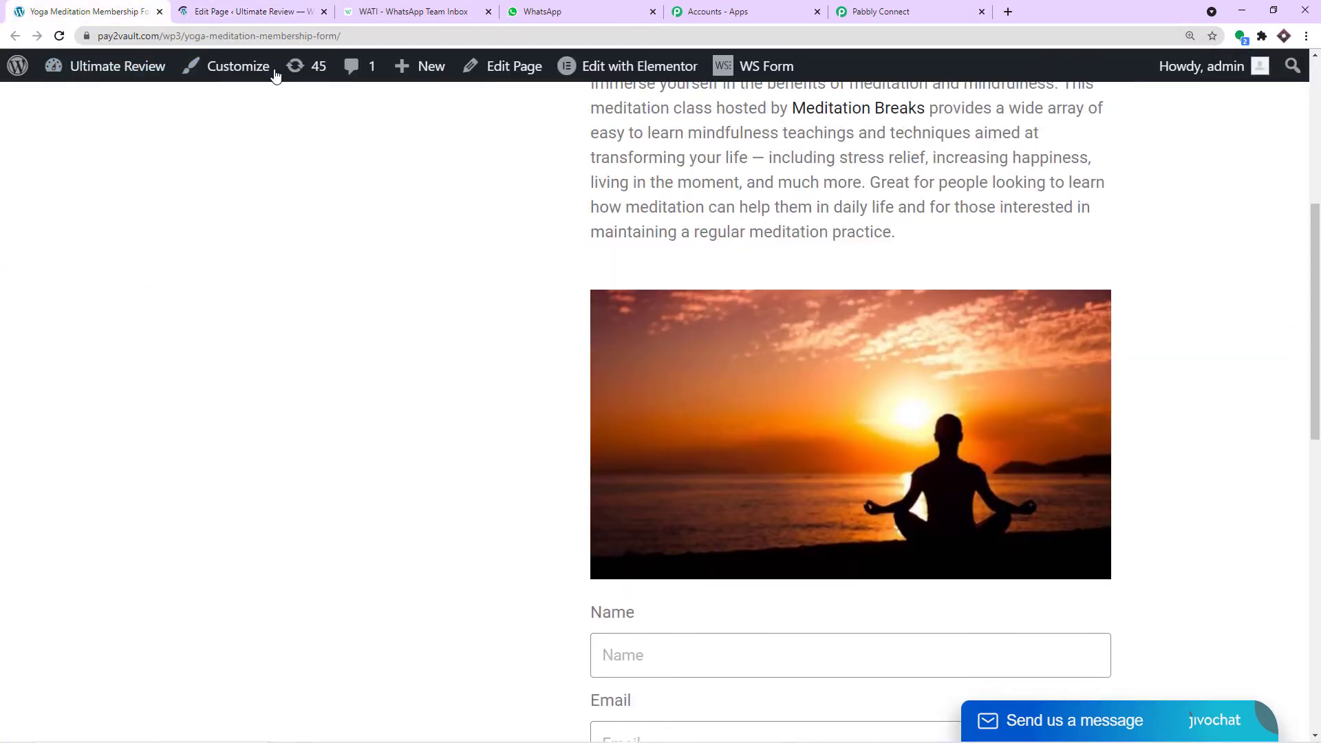
pyautogui.click(341, 35)
pyautogui.rightClick(111, 38)
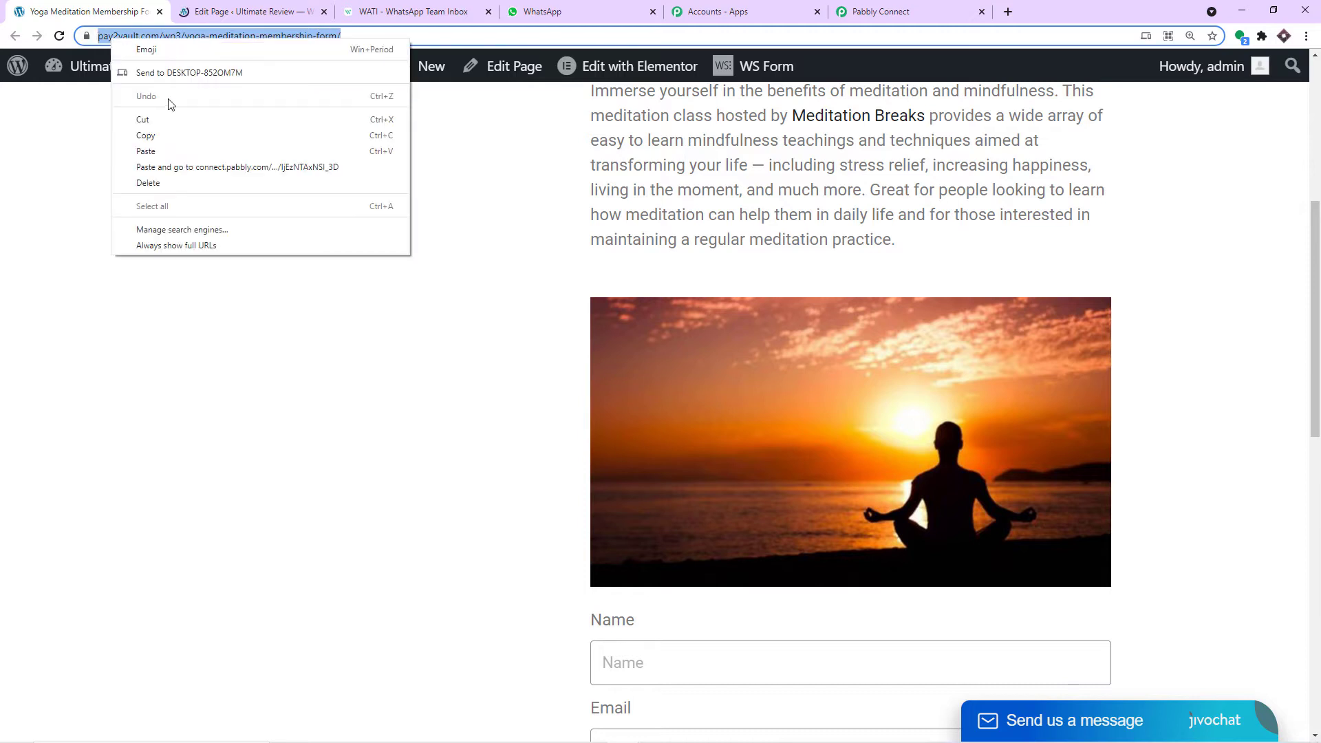
pyautogui.click(176, 137)
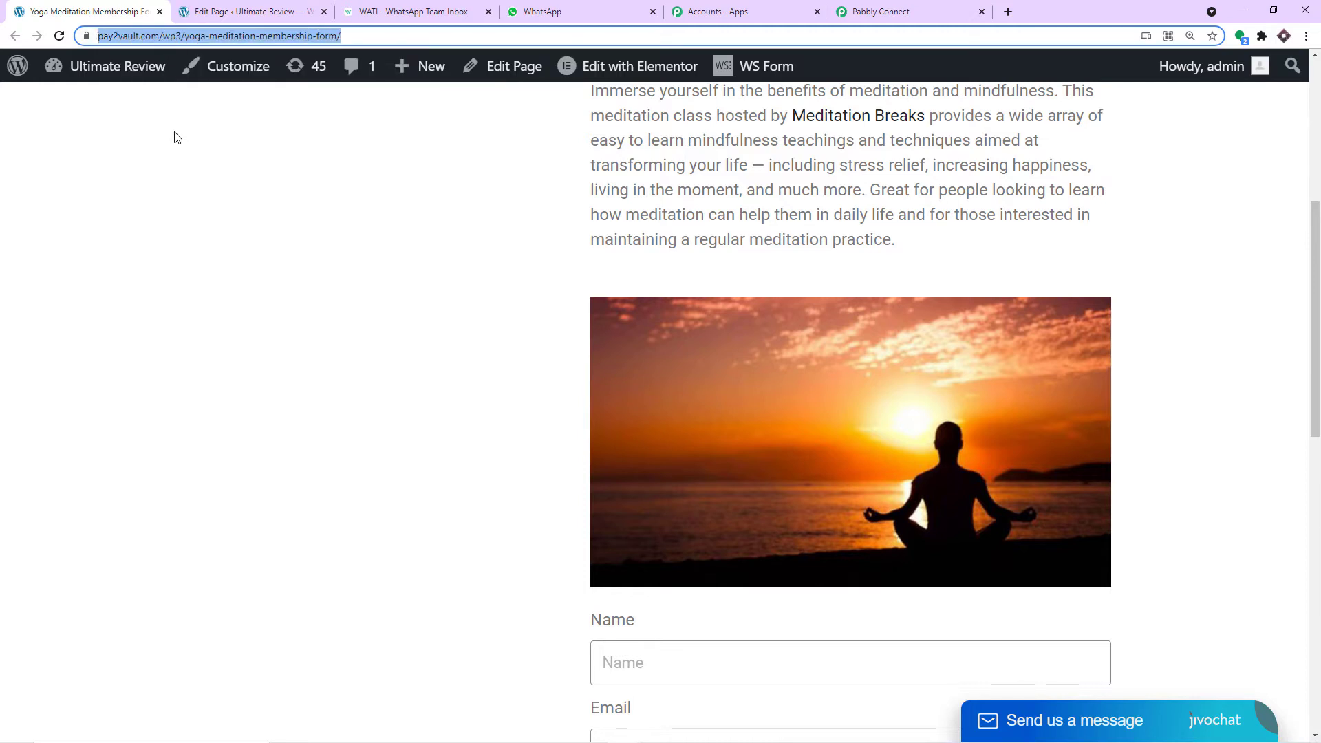
pyautogui.hotkey('ctrl', 'shift', 'n')
pyautogui.hotkey('ctrl', 'v')
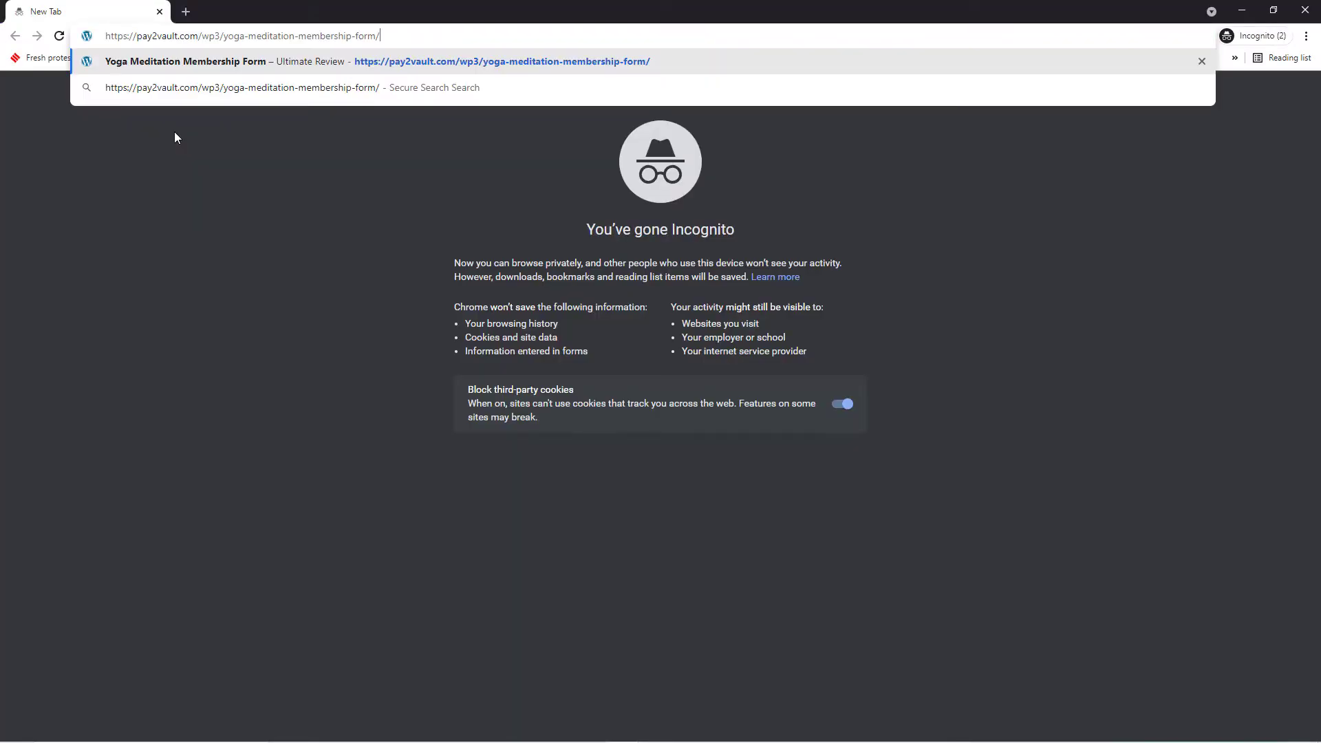
pyautogui.press('Return')
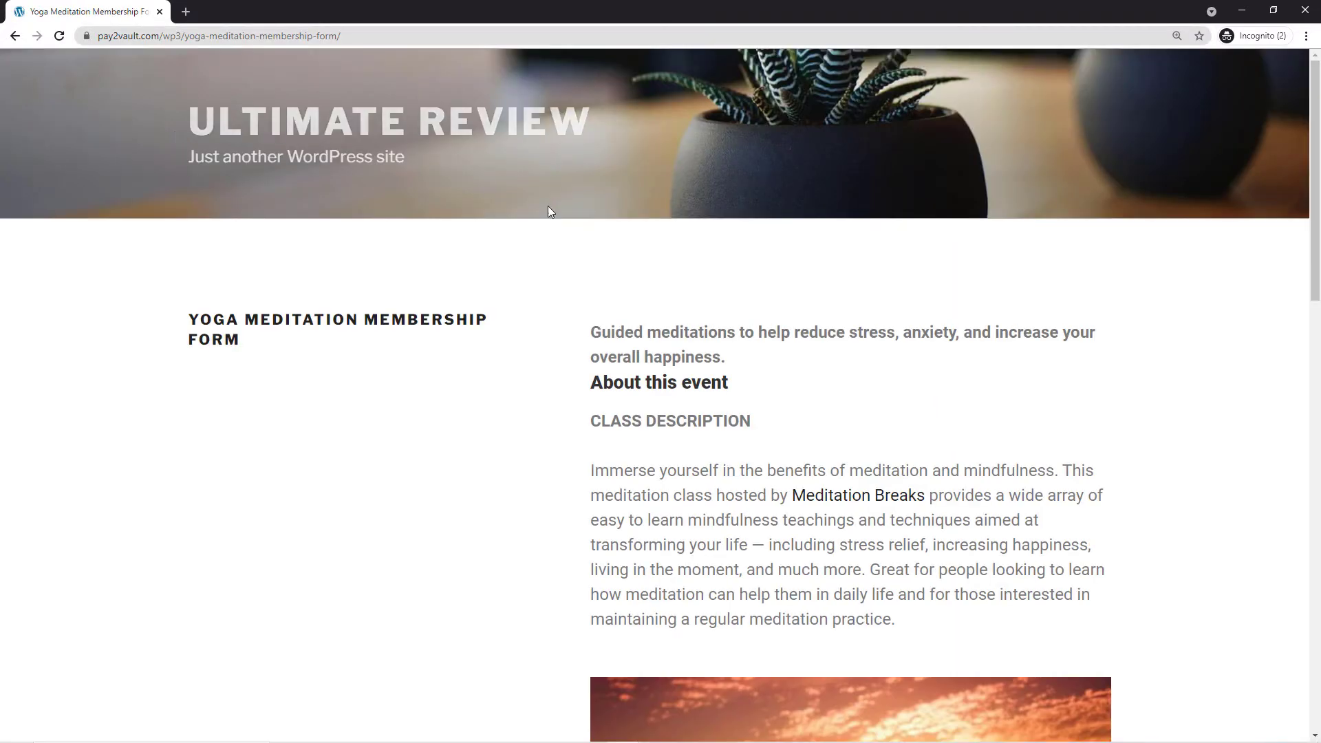
# - Fill the name, email, mobile and address from a saved entry, correcting the email and mobile number
pyautogui.scroll(-12, 734, 256)
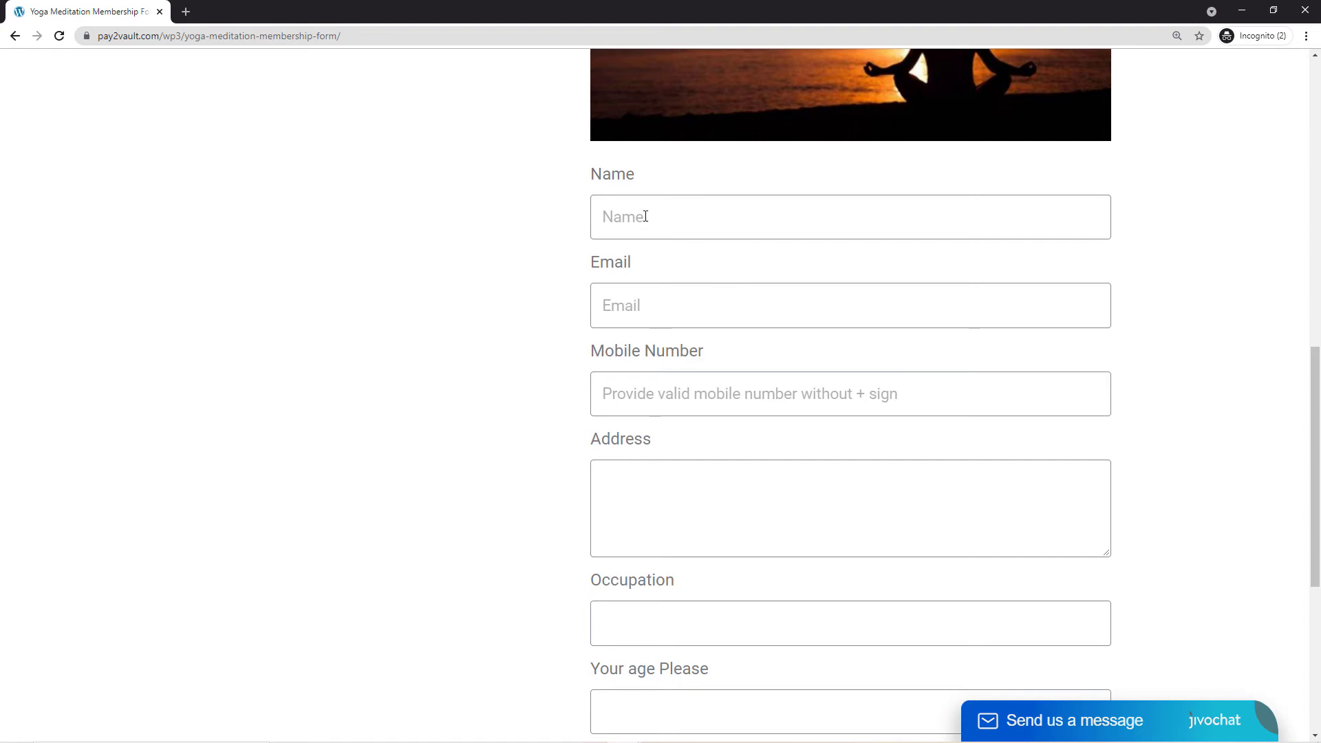
pyautogui.click(644, 217)
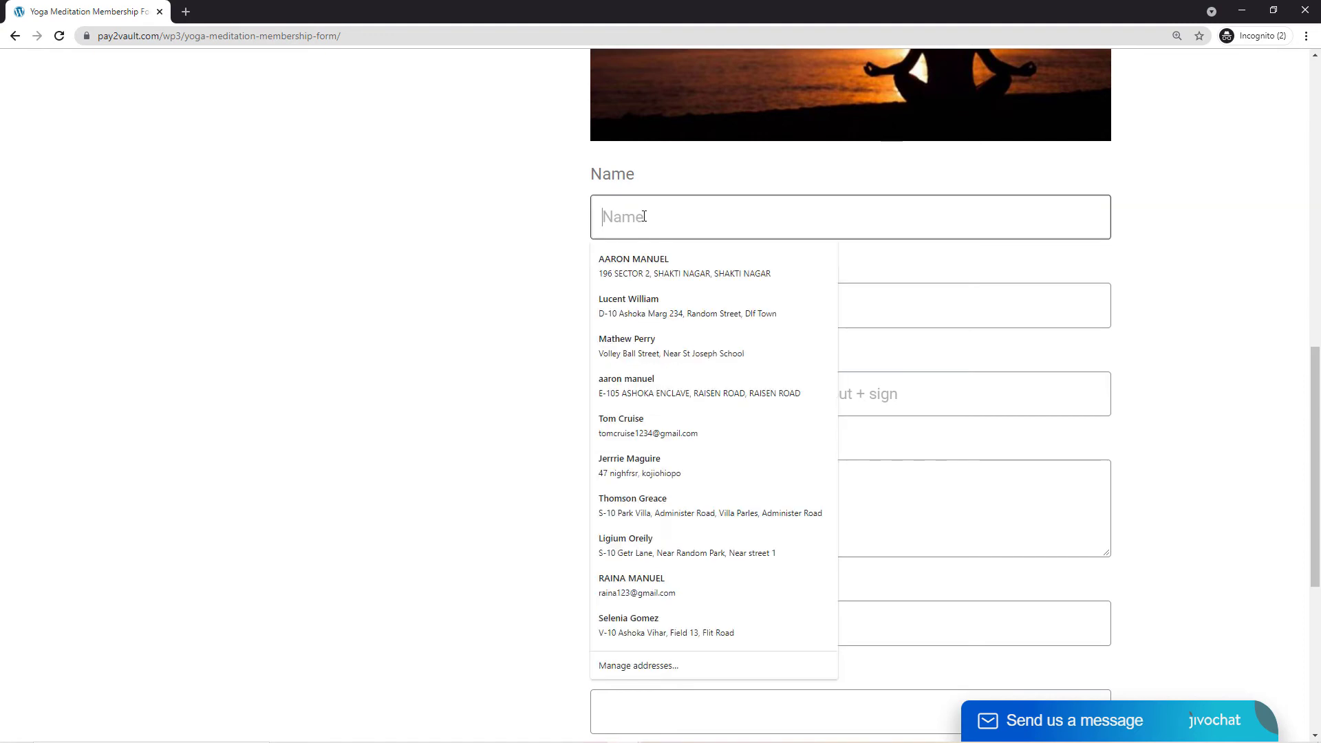
pyautogui.click(645, 307)
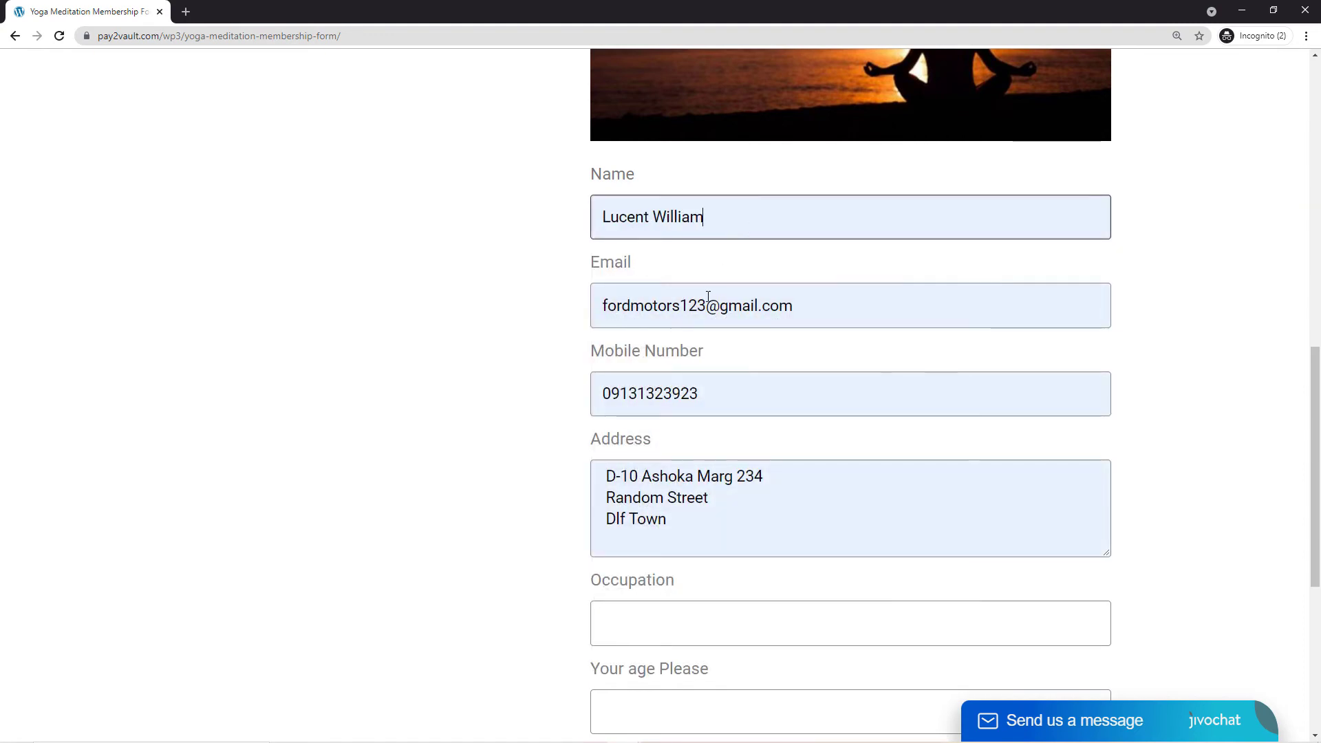
pyautogui.moveTo(681, 305); pyautogui.dragTo(509, 311)
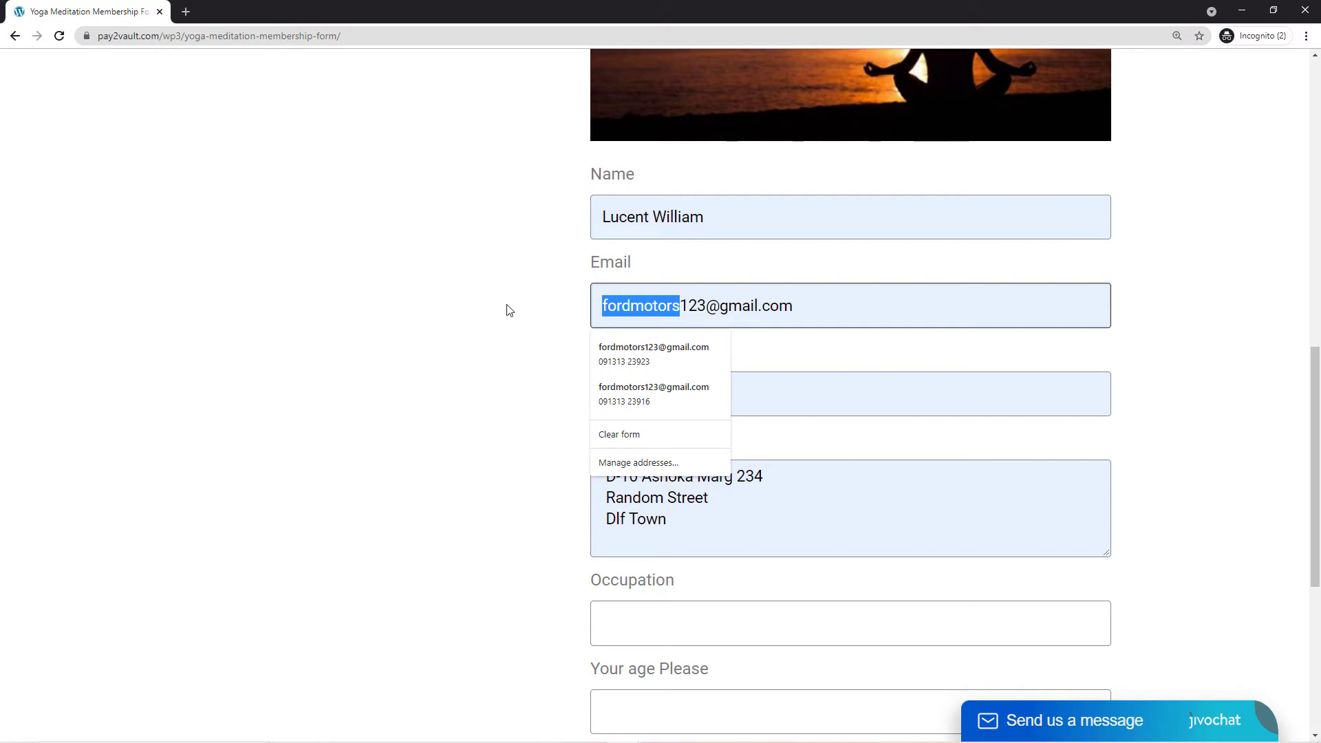
pyautogui.press('BackSpace')
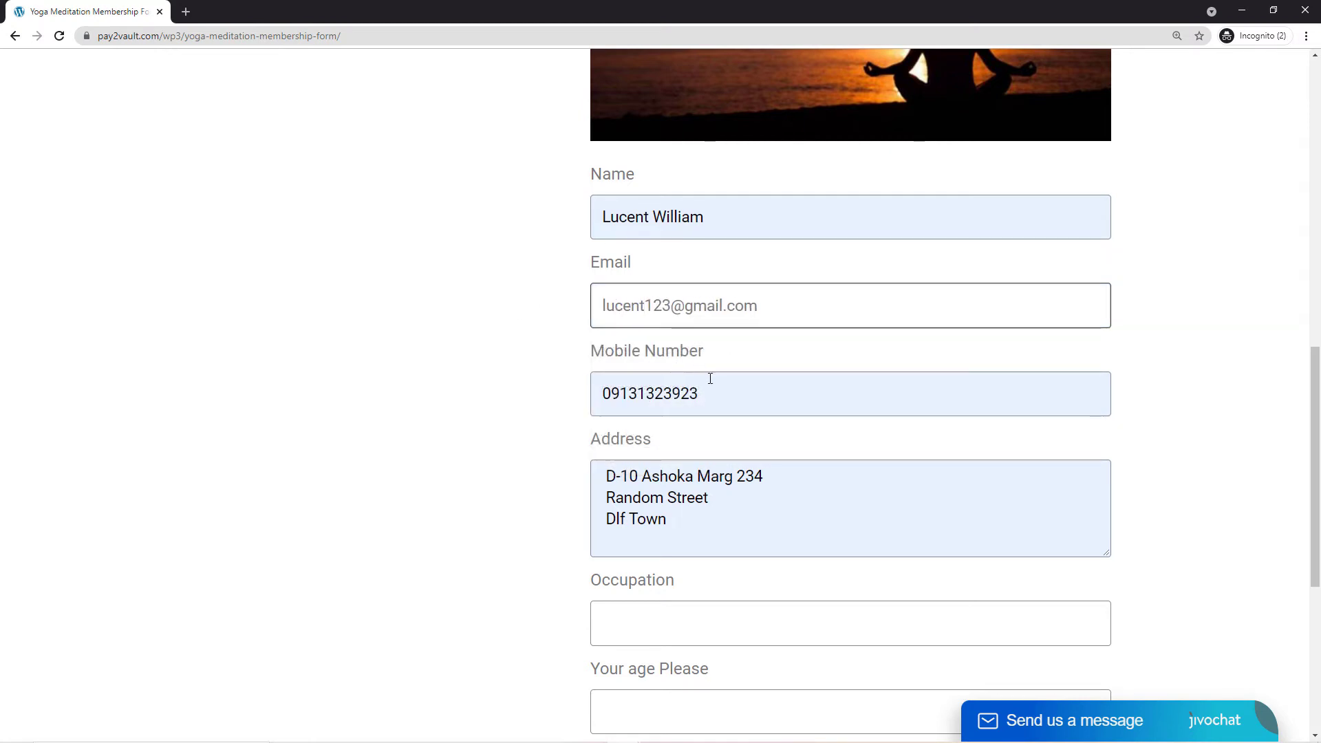
pyautogui.moveTo(720, 389); pyautogui.dragTo(457, 404)
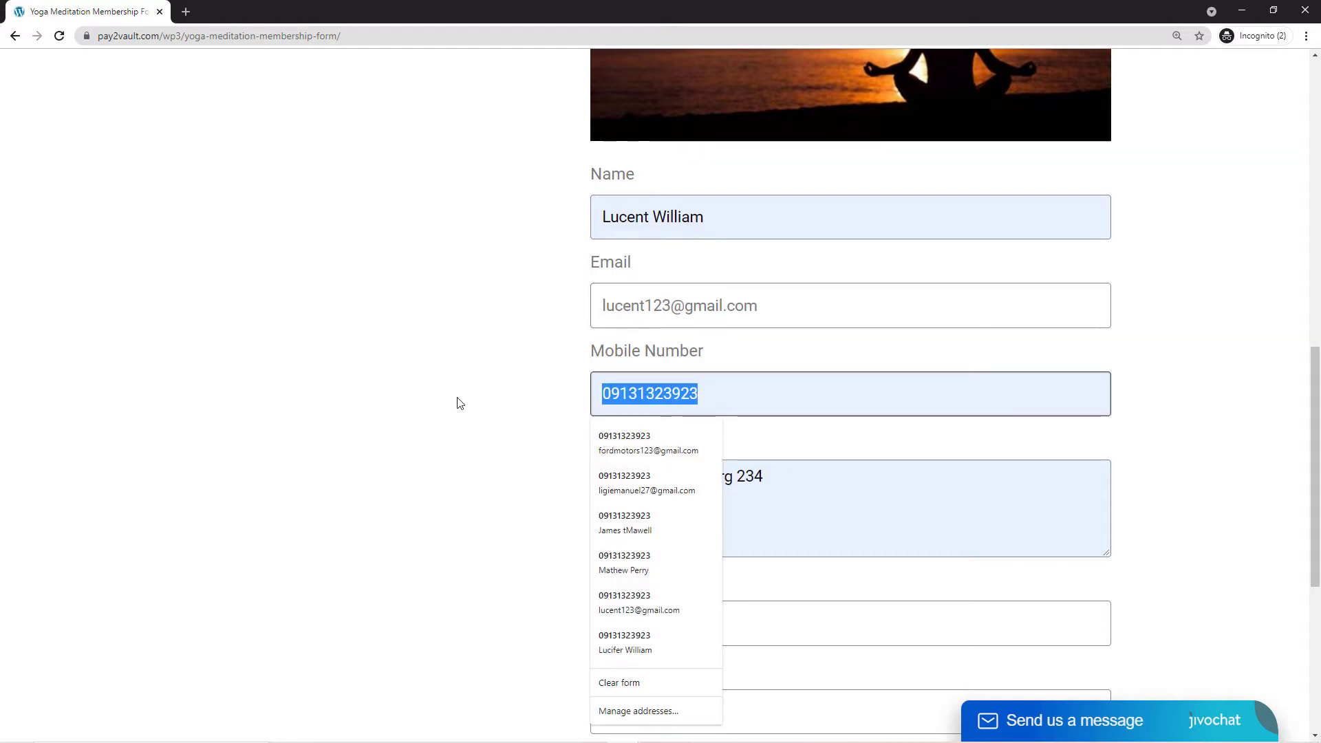
pyautogui.press('BackSpace')
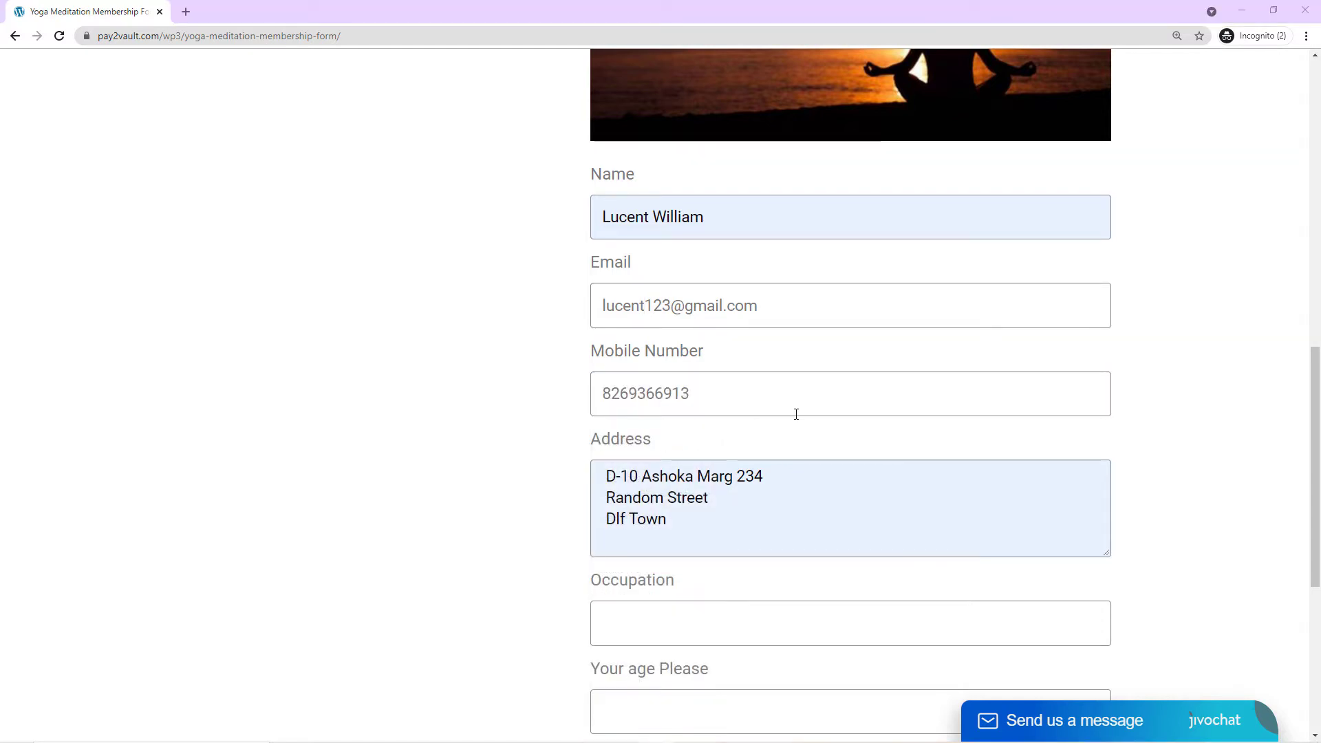
# - Enter occupation 'Miner', age 34 and injuries 'Nope', then submit the form
pyautogui.scroll(-2, 713, 364)
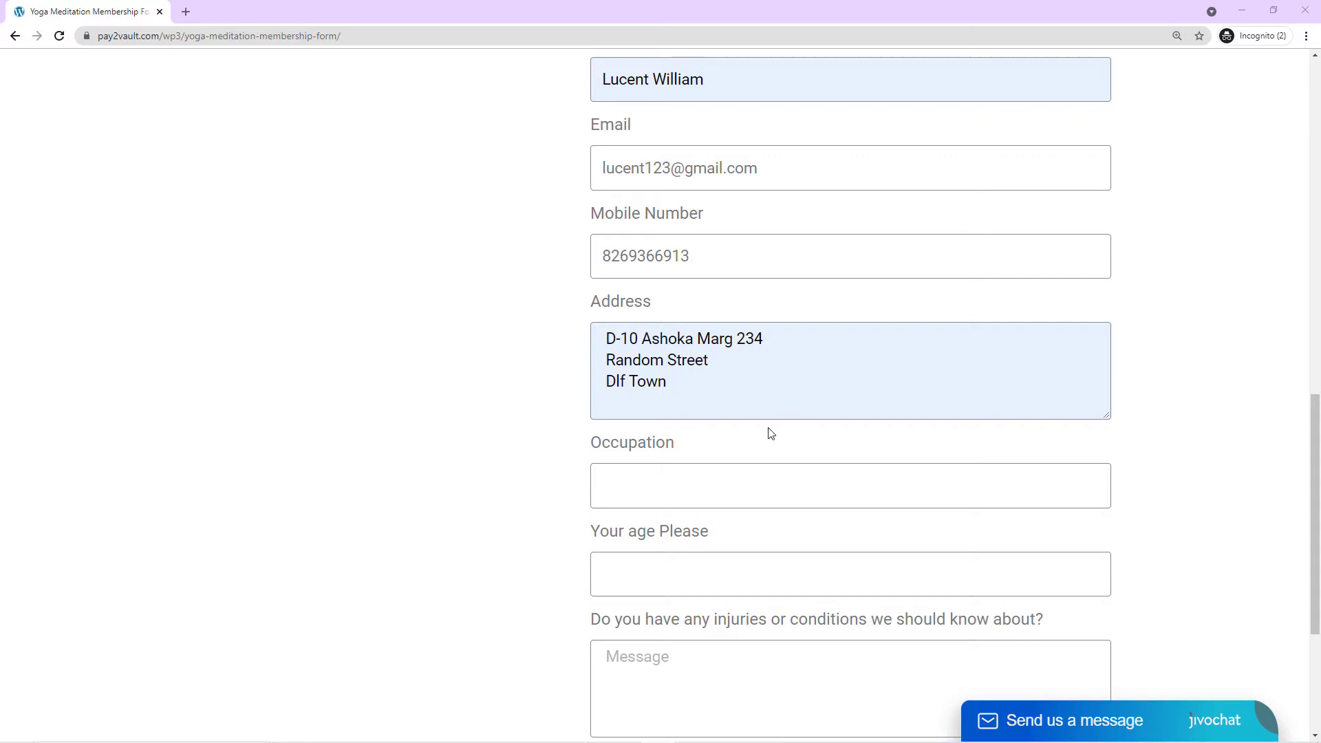
pyautogui.scroll(-1, 770, 433)
pyautogui.click(662, 427)
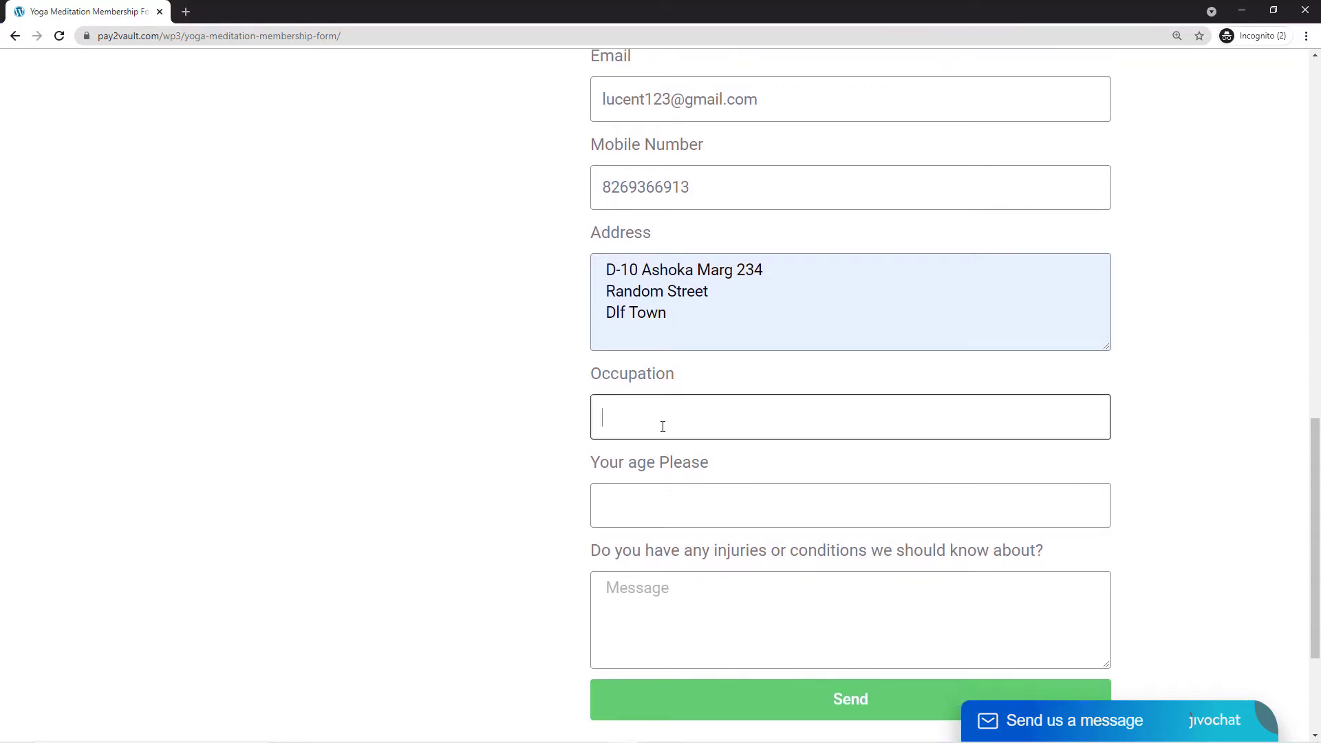
pyautogui.write('Miner')
pyautogui.click(664, 503)
pyautogui.write('34')
pyautogui.scroll(-2, 665, 502)
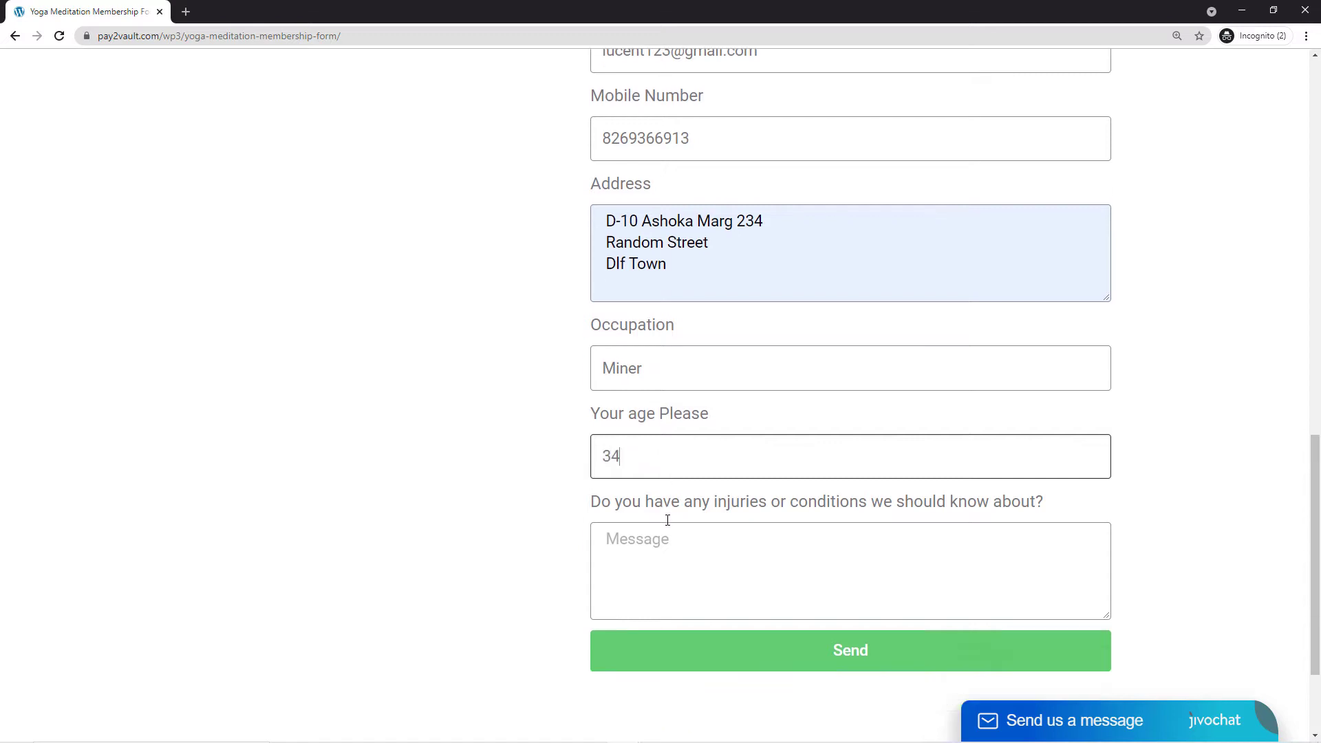
pyautogui.click(658, 450)
pyautogui.write('Nope')
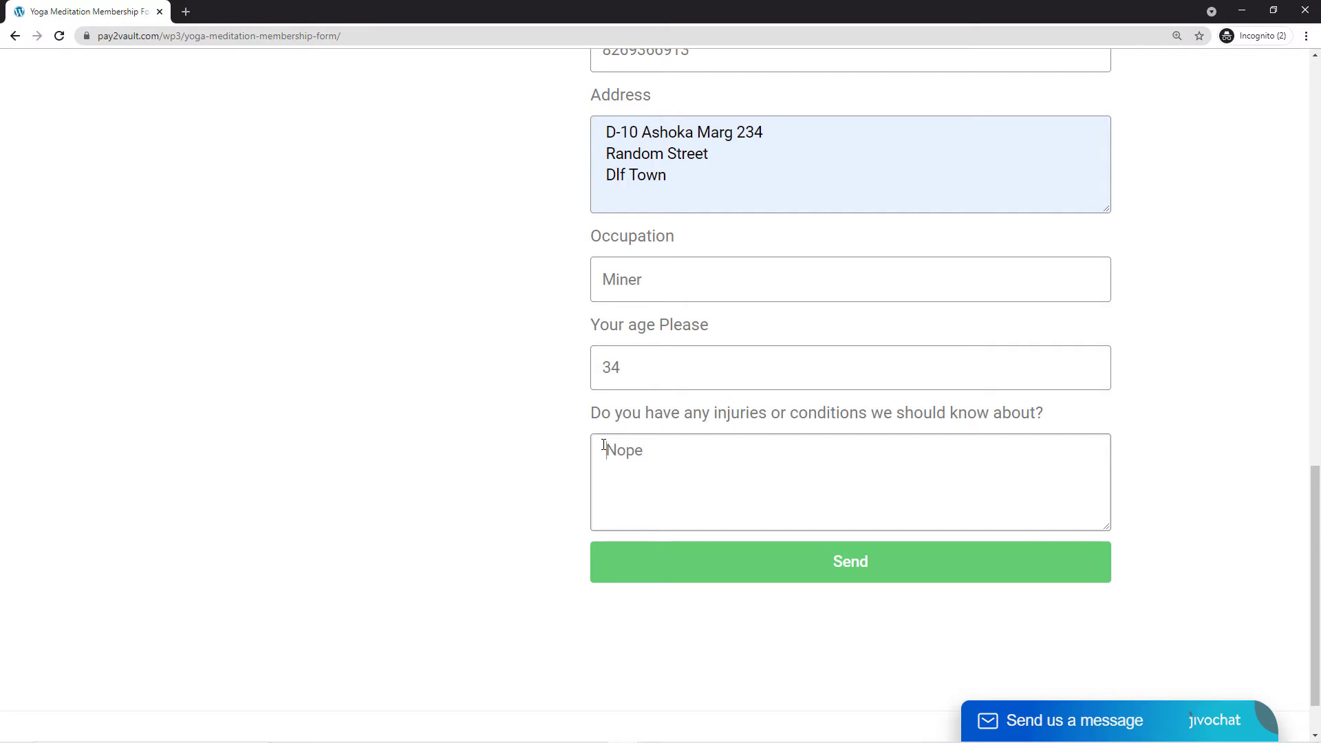
pyautogui.click(849, 574)
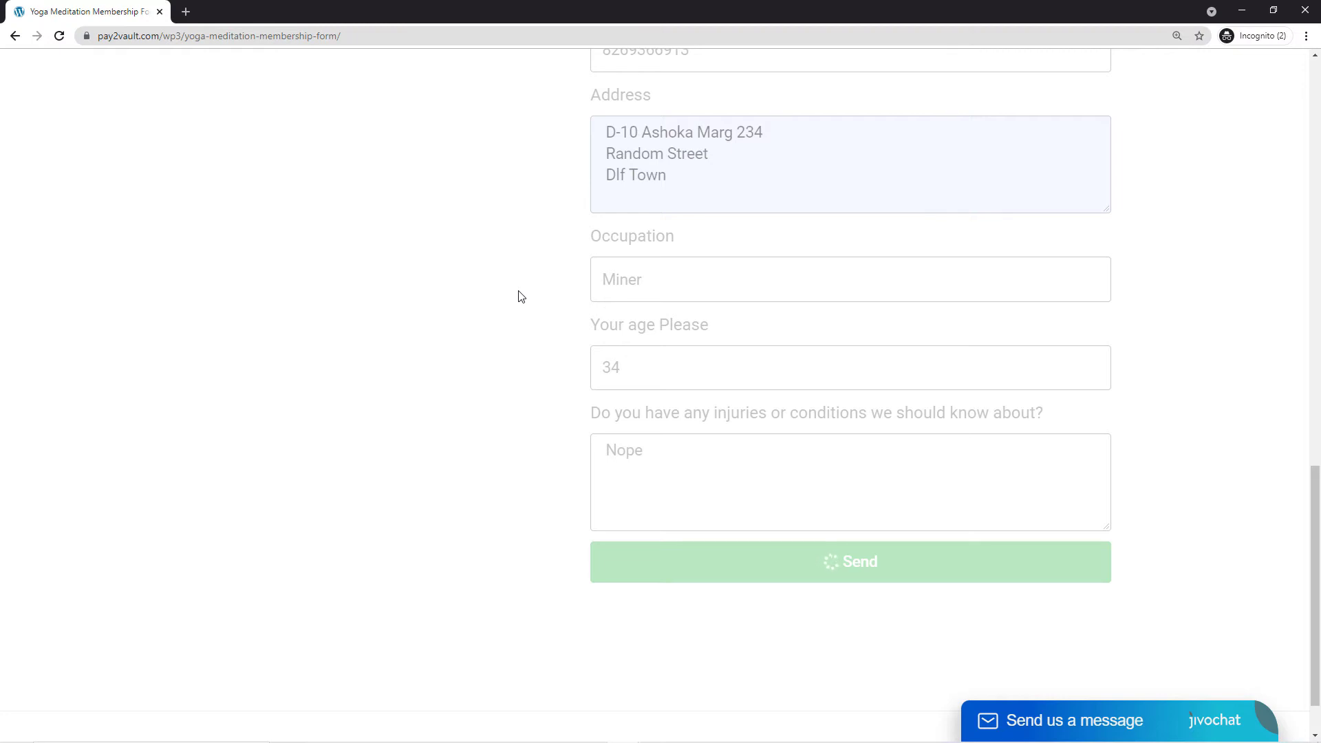
pyautogui.scroll(4, 710, 287)
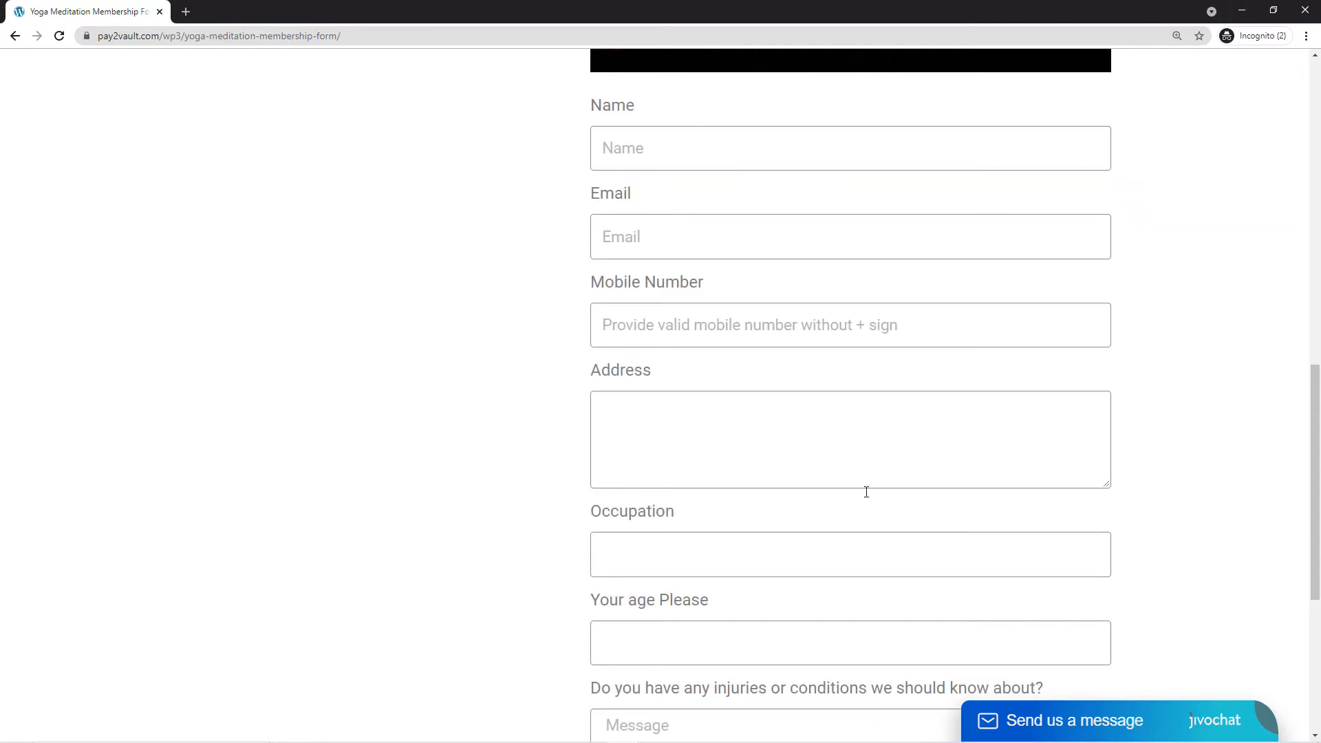
pyautogui.moveTo(603, 732)
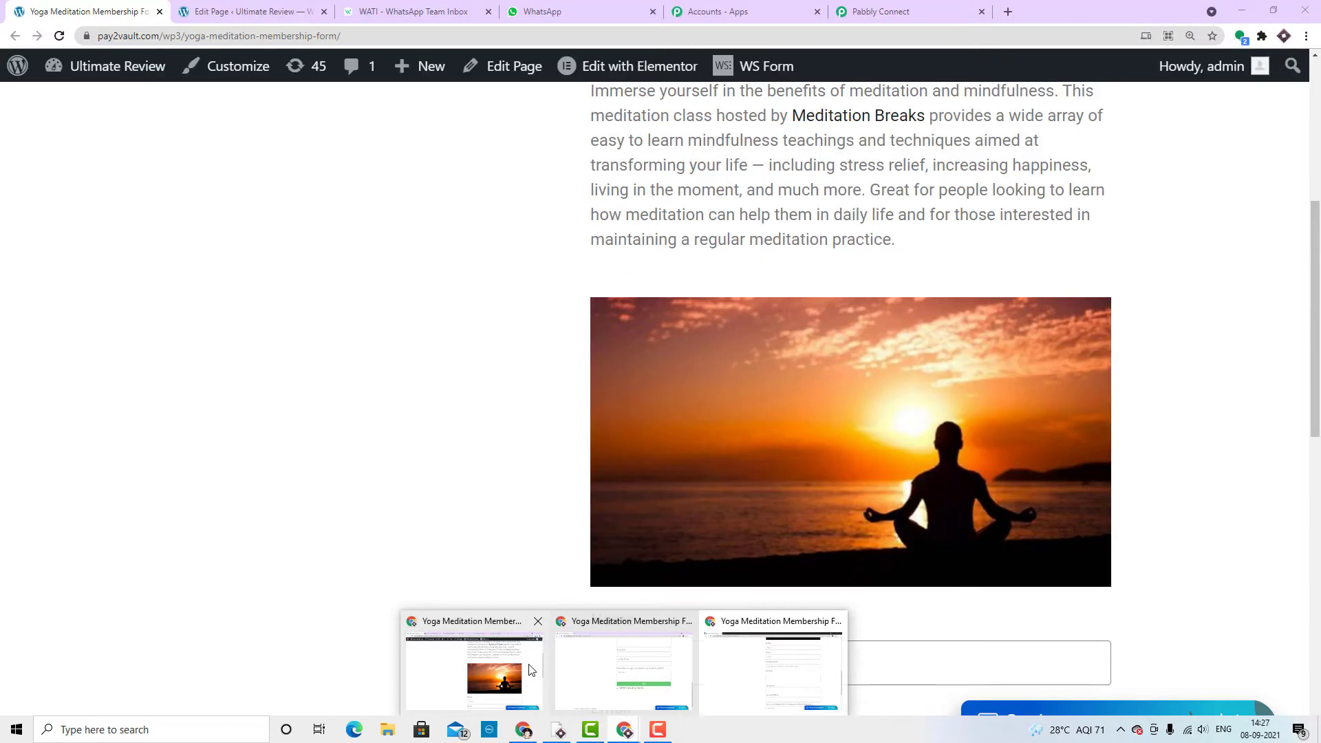
# - Bring the main browser window forward and scroll to the workflow's received trigger response
pyautogui.click(532, 670)
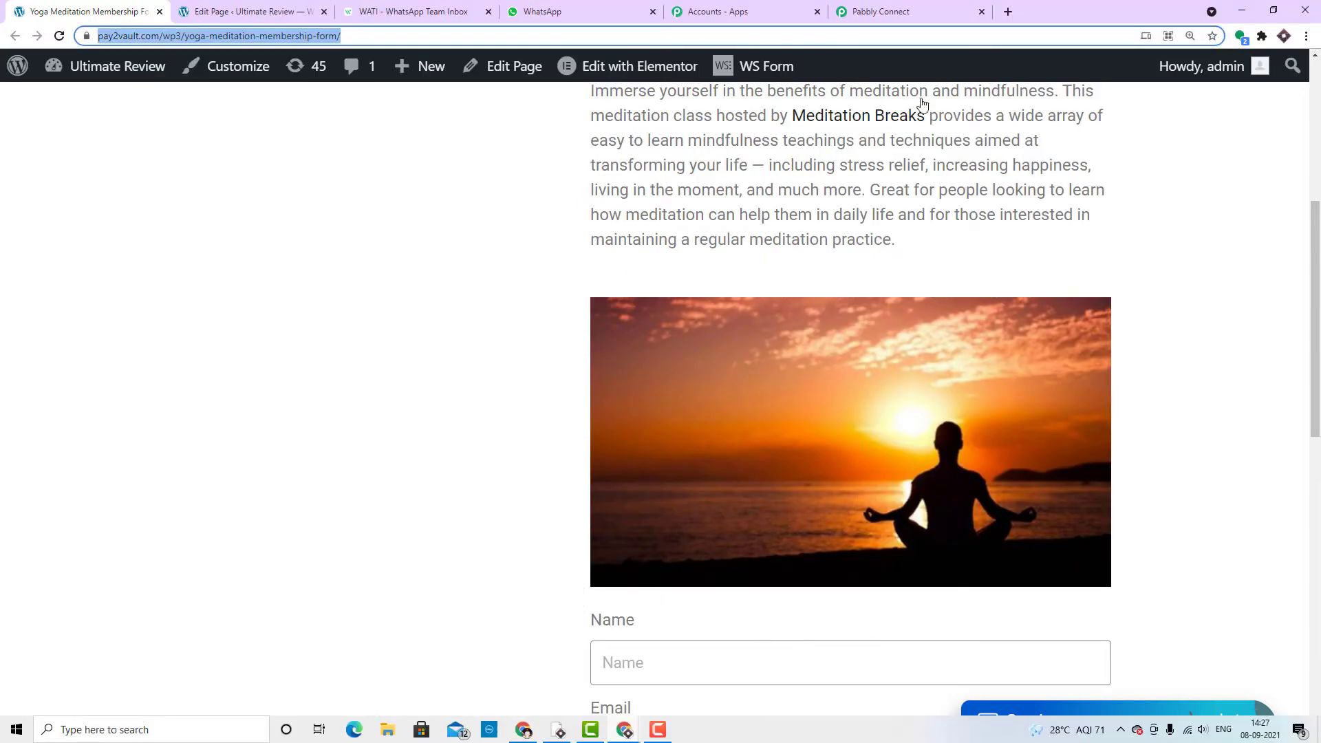
pyautogui.click(873, 12)
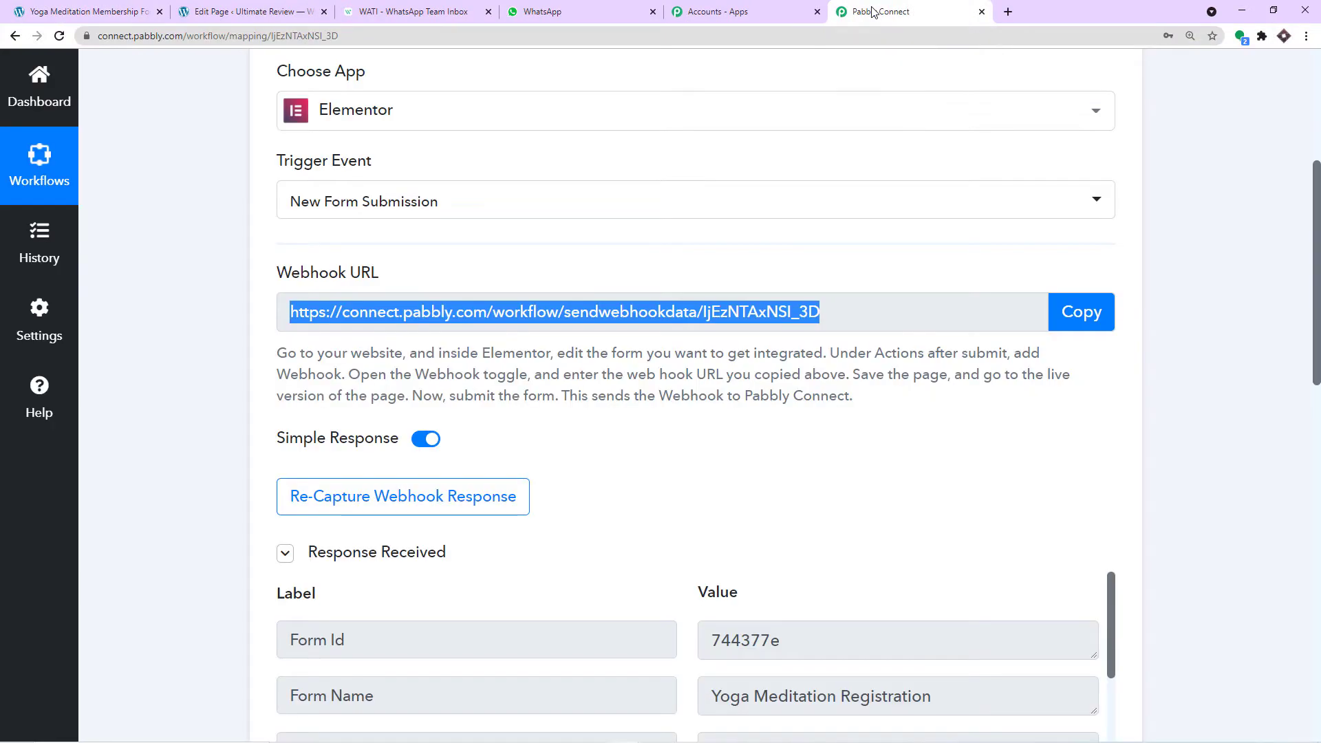
pyautogui.scroll(-4, 952, 371)
pyautogui.scroll(-2, 951, 369)
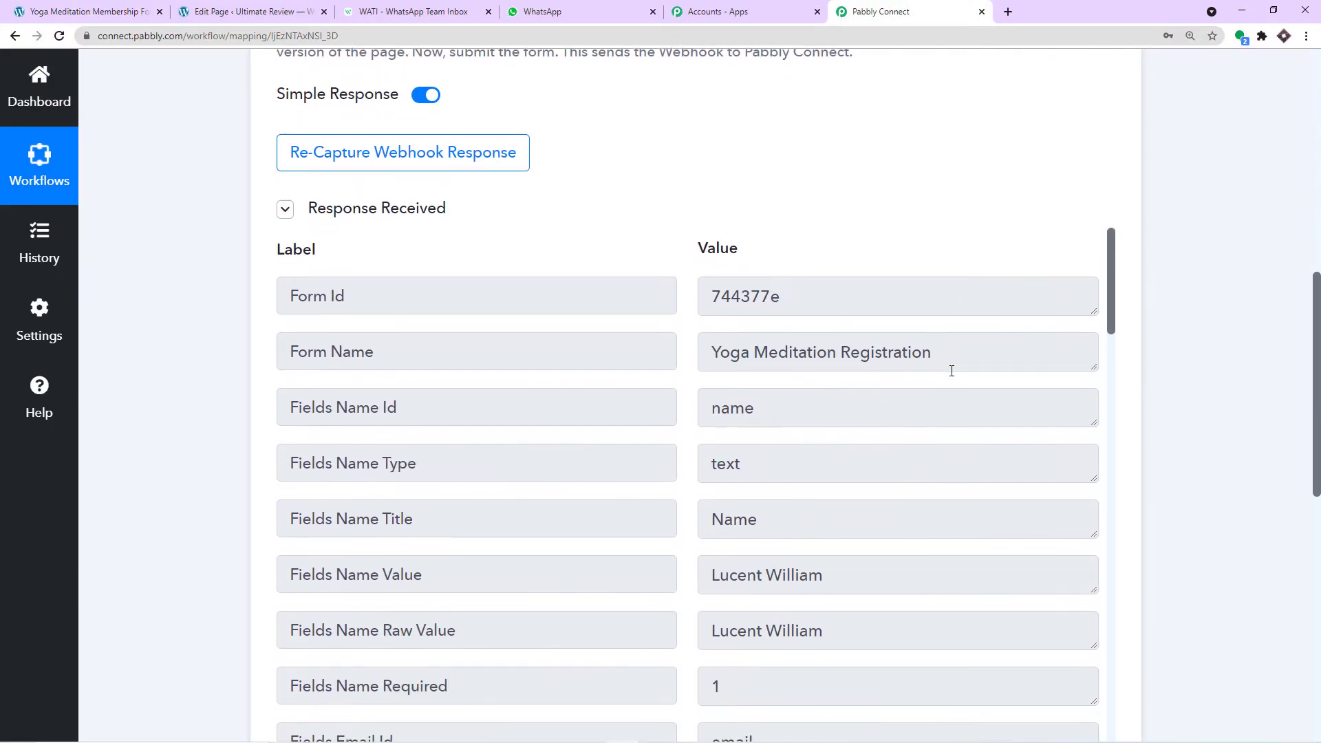
pyautogui.scroll(-2, 852, 365)
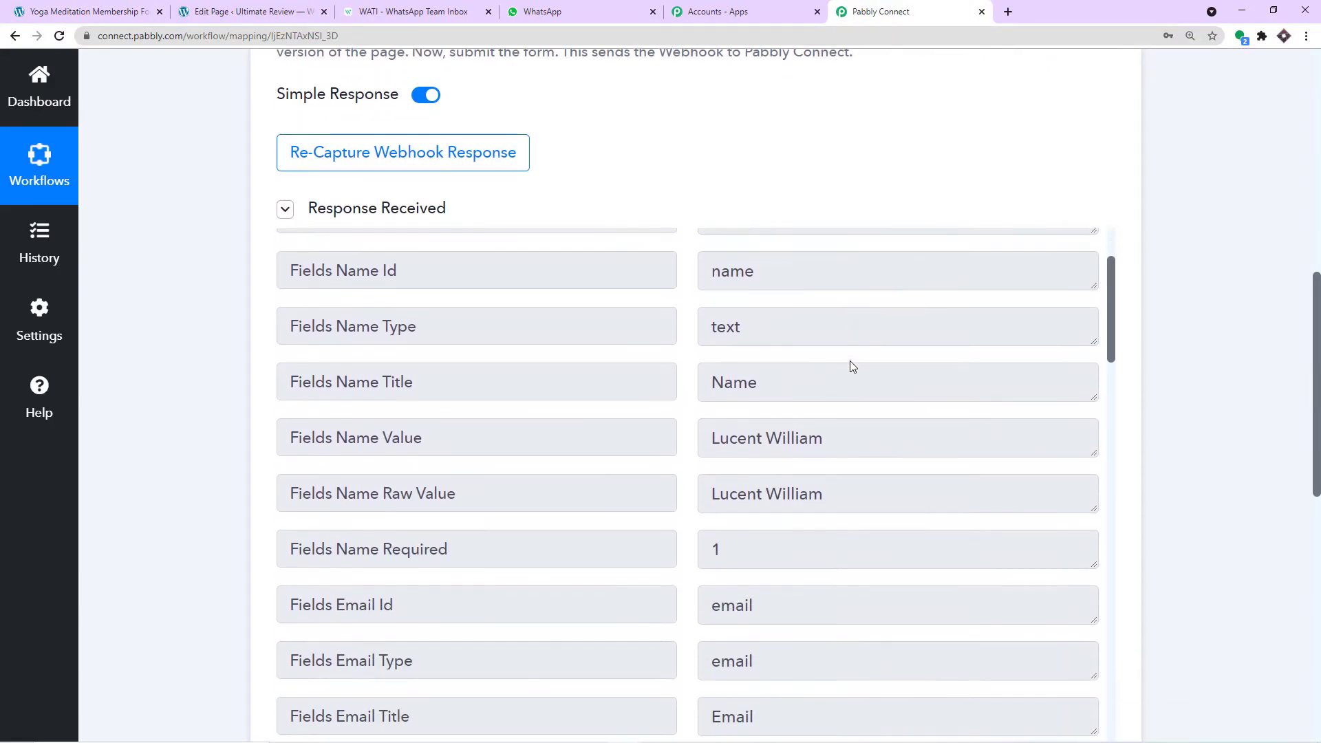
# - Inspect the captured response, highlighting the submitted name, mobile number and other field values
pyautogui.moveTo(853, 365); pyautogui.dragTo(697, 369)
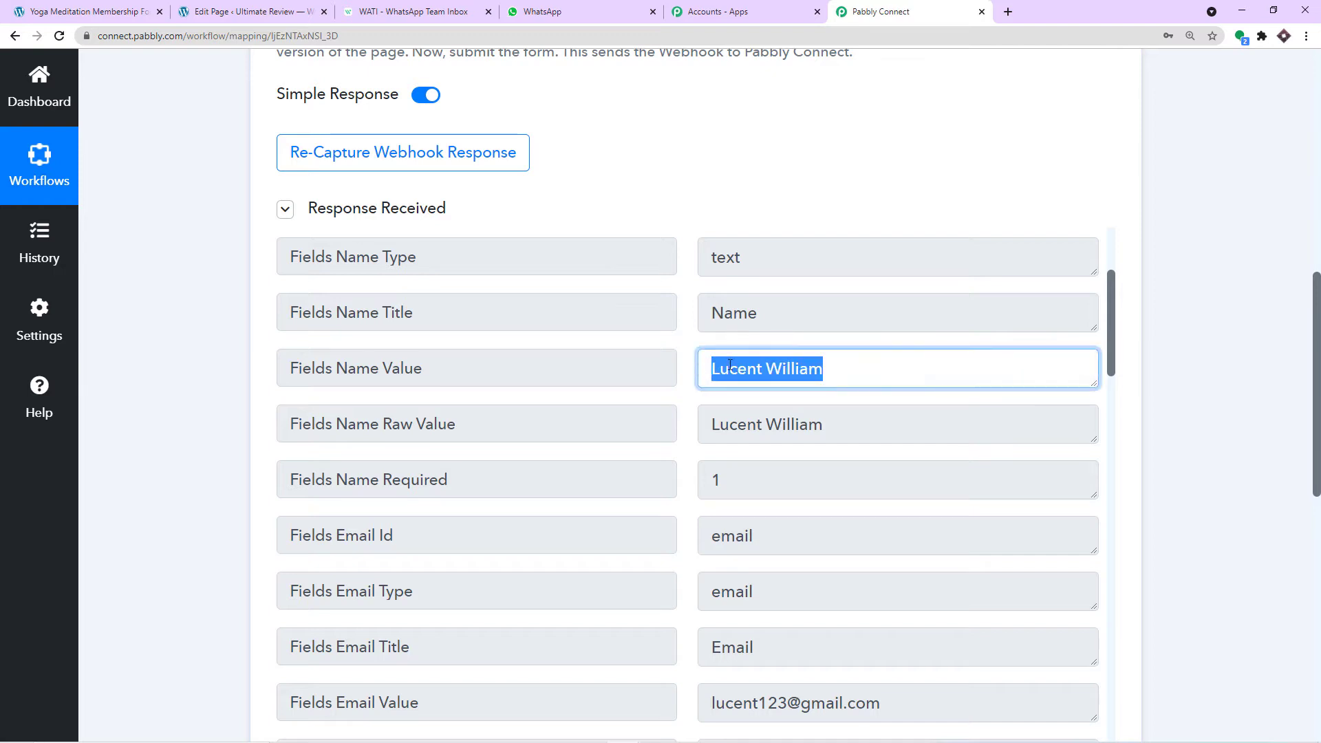
pyautogui.scroll(-4, 837, 369)
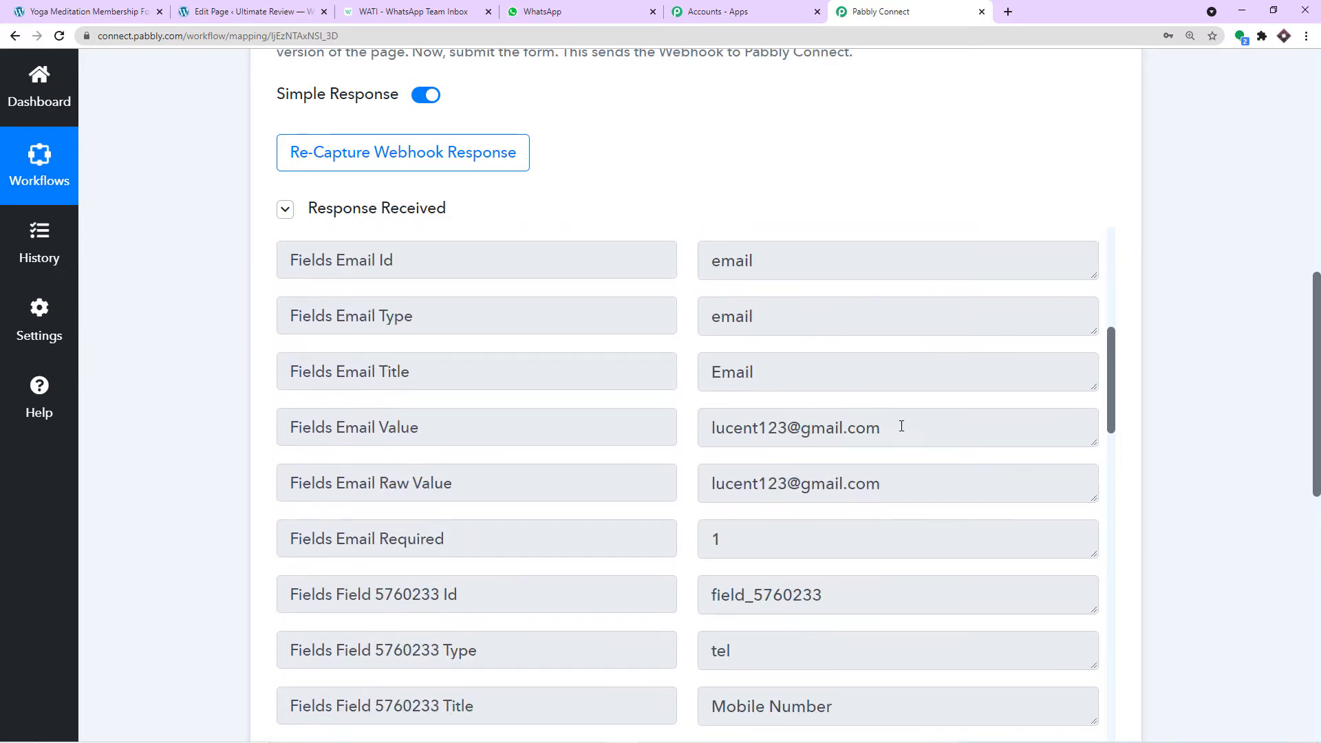
pyautogui.moveTo(898, 422); pyautogui.dragTo(676, 411)
pyautogui.scroll(-4, 796, 430)
pyautogui.scroll(3, 817, 428)
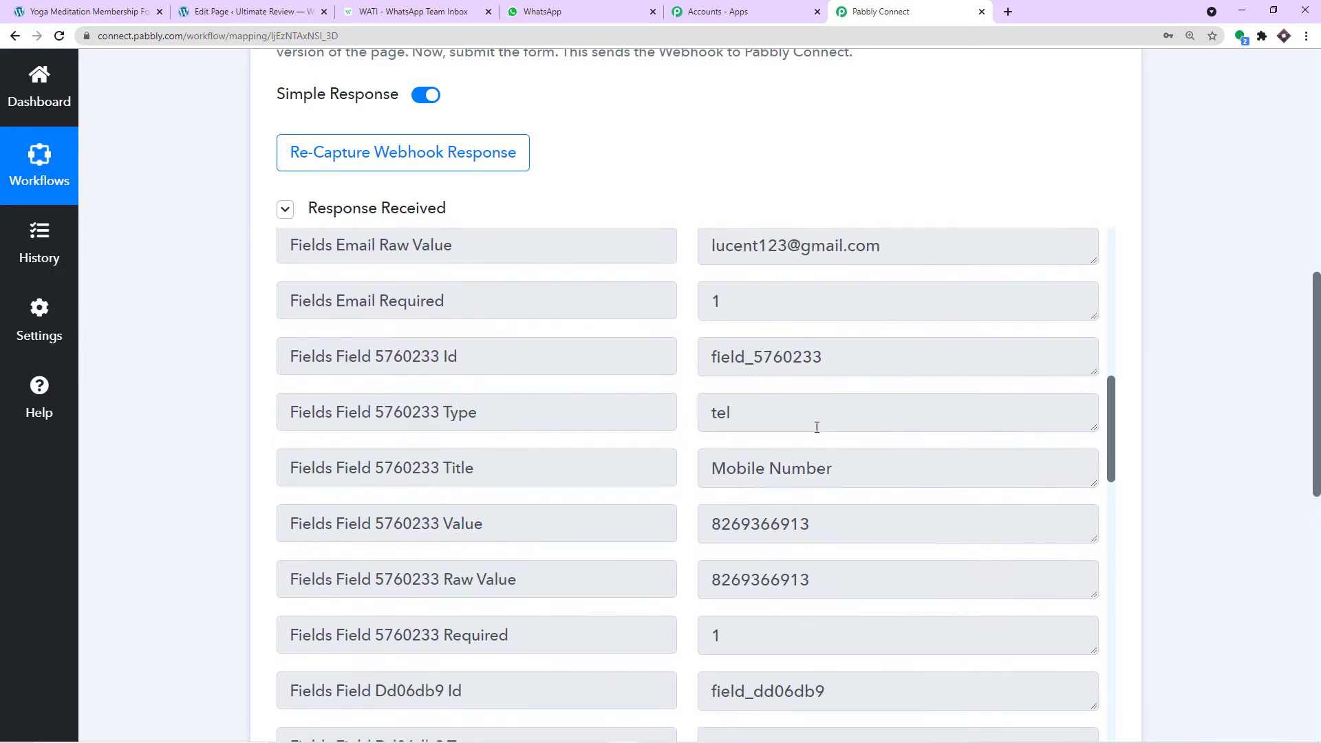
pyautogui.scroll(-5, 815, 423)
pyautogui.moveTo(841, 340); pyautogui.dragTo(720, 338)
pyautogui.scroll(-4, 757, 359)
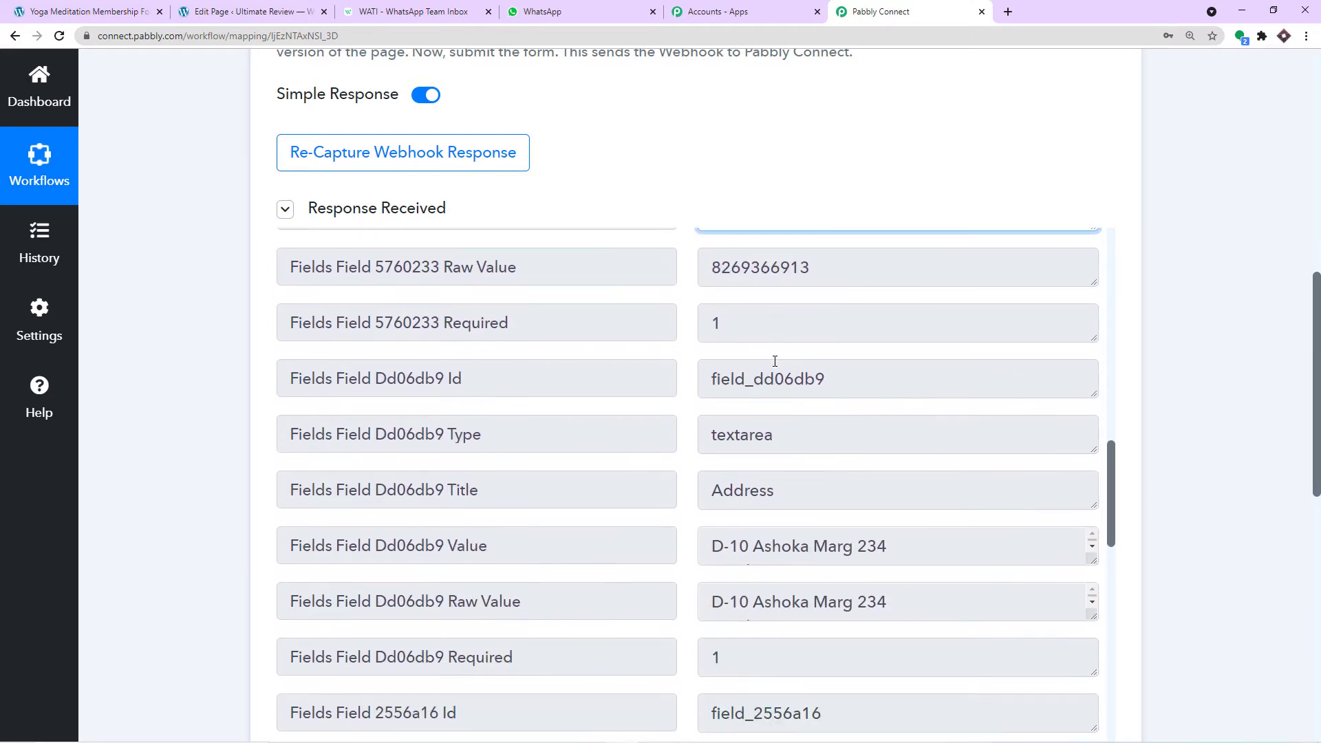
pyautogui.moveTo(891, 407); pyautogui.dragTo(713, 412)
pyautogui.scroll(-8, 846, 437)
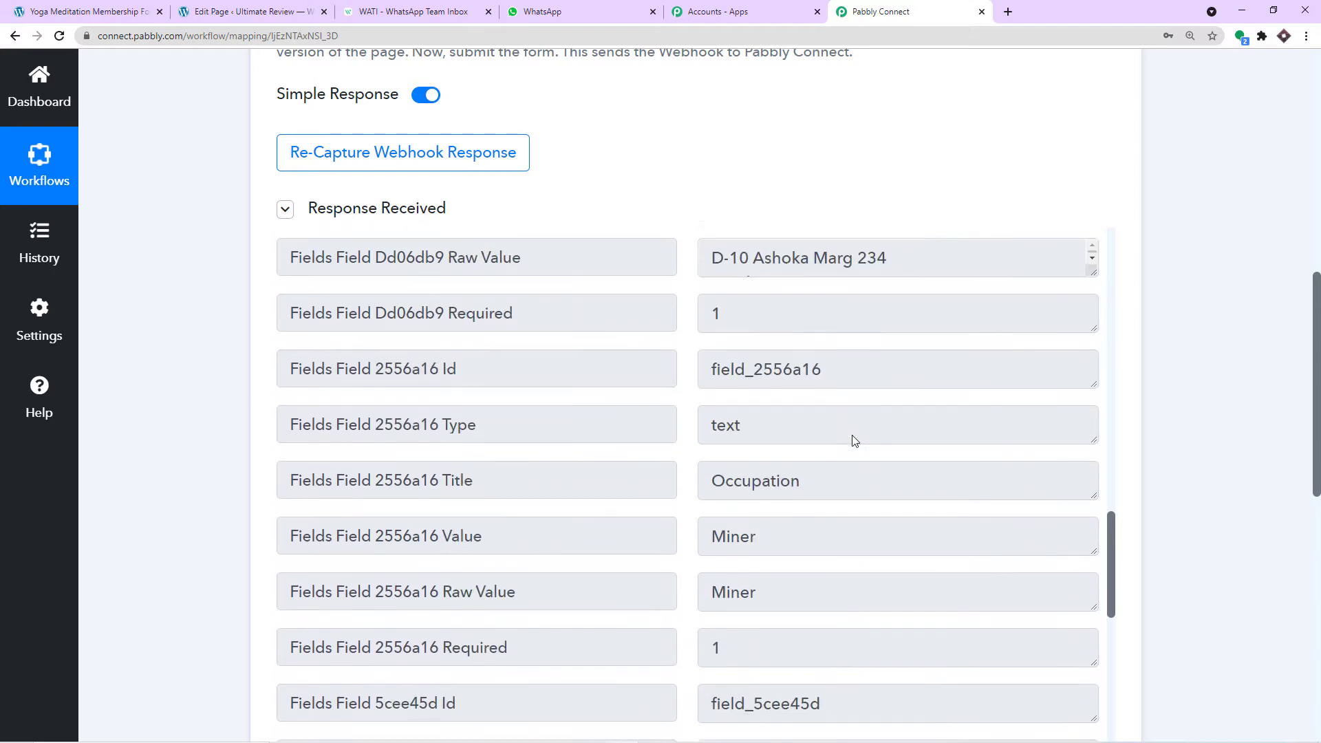
pyautogui.scroll(-4, 837, 440)
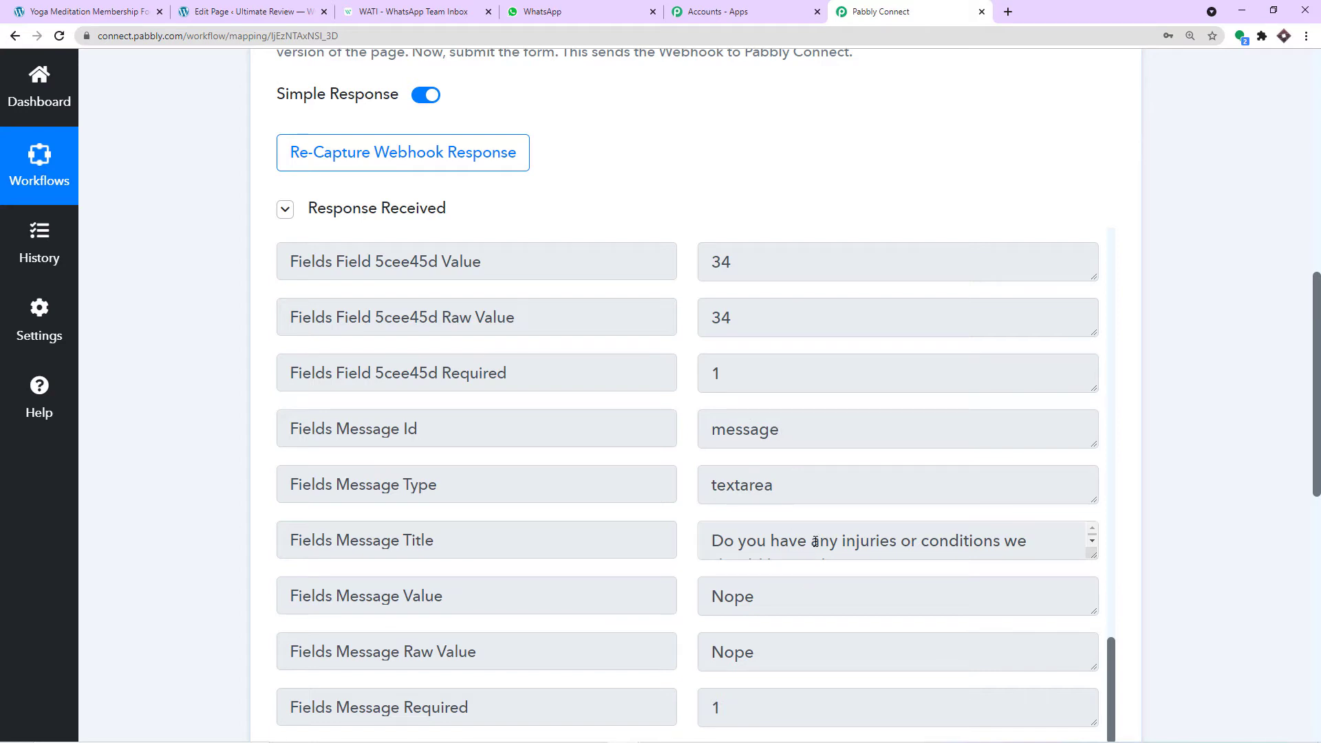
pyautogui.scroll(15, 829, 518)
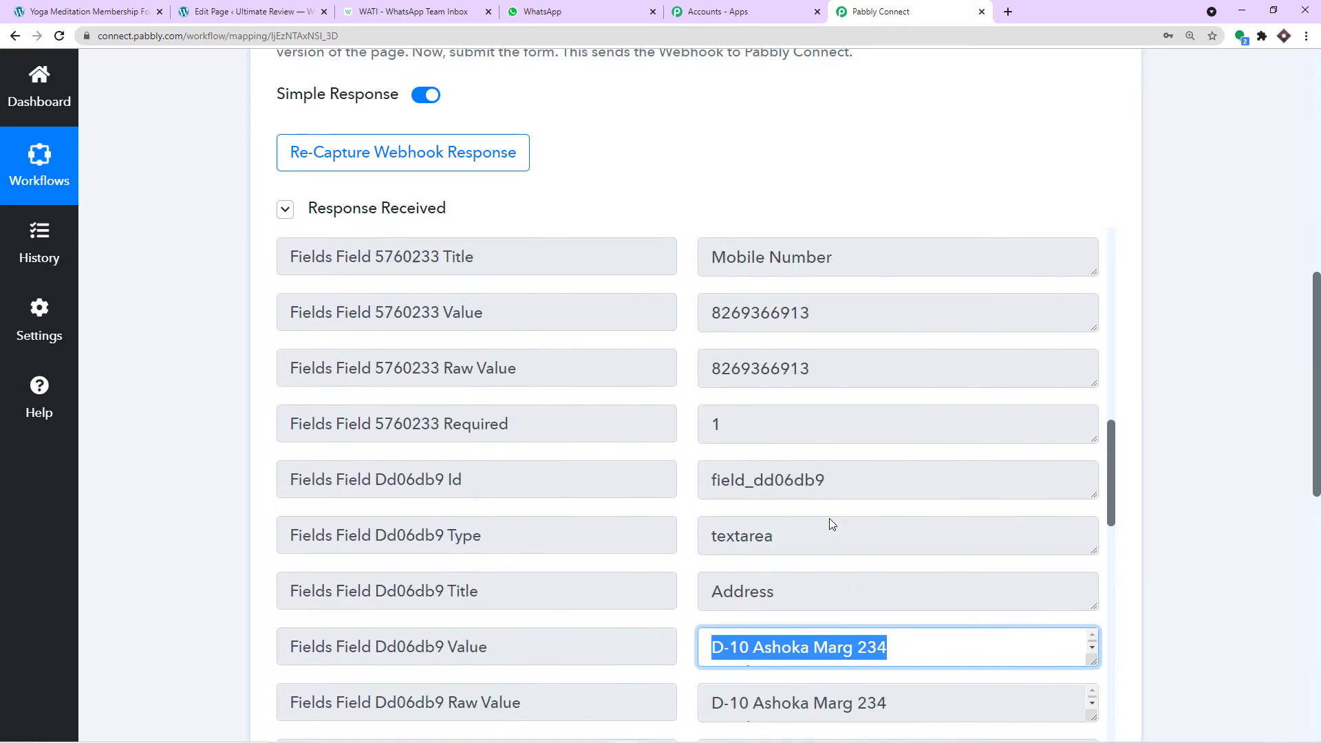
pyautogui.scroll(3, 829, 518)
pyautogui.click(697, 497)
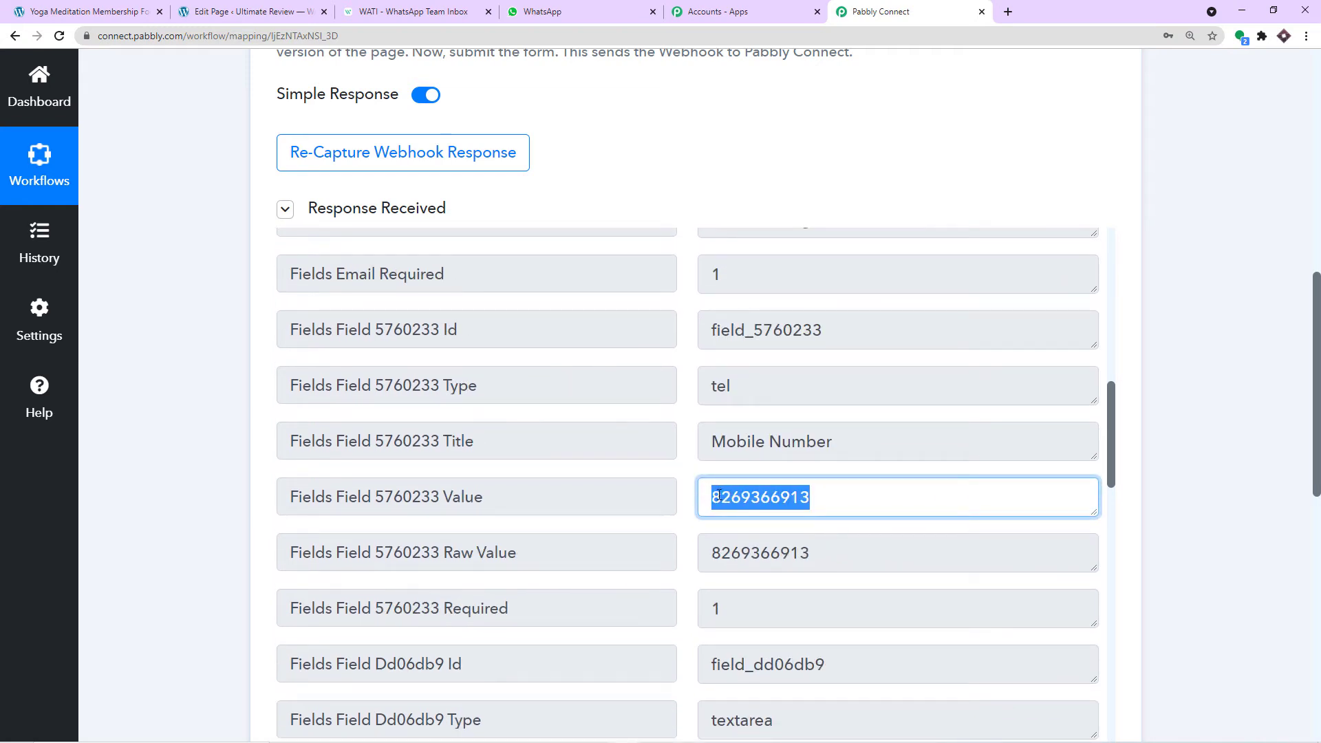
pyautogui.scroll(-8, 1194, 363)
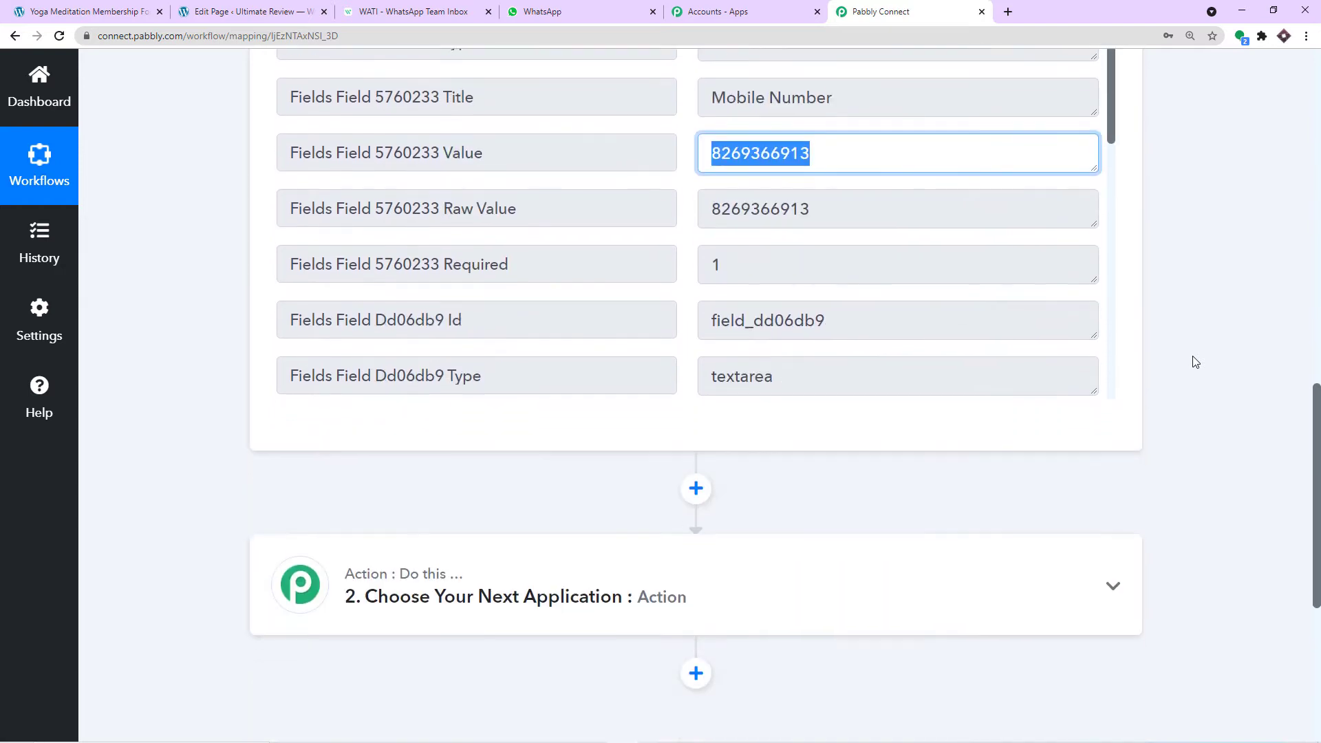
# - Set action step 2 to WATI with the Send Template Message event and begin connecting the account
pyautogui.scroll(-2, 1195, 363)
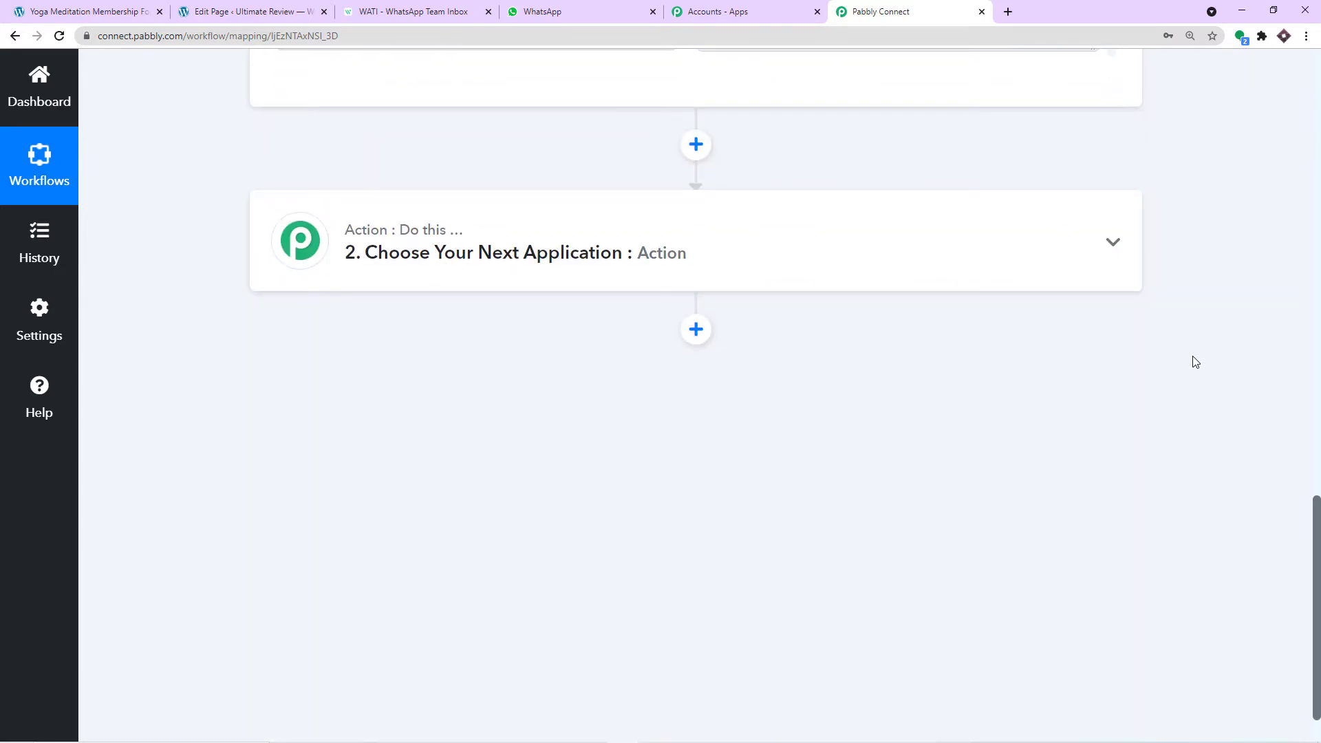
pyautogui.click(394, 234)
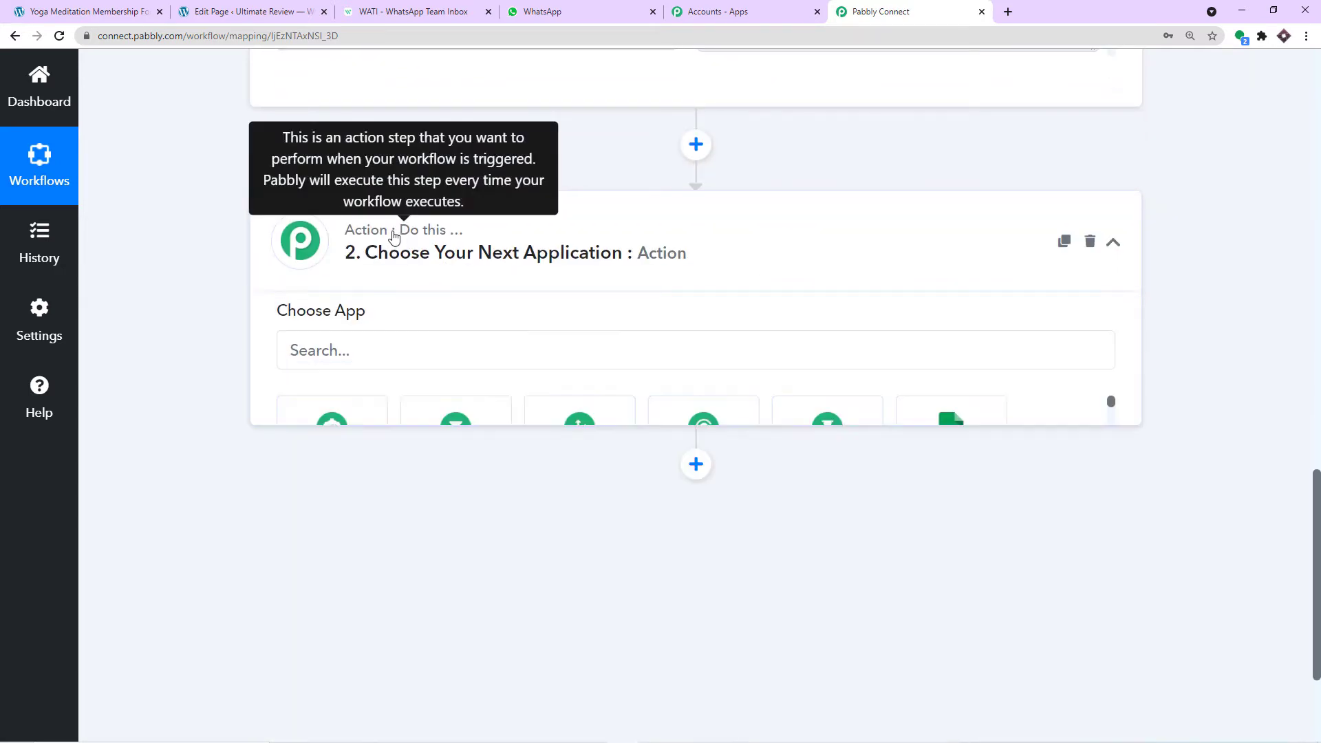
pyautogui.click(347, 372)
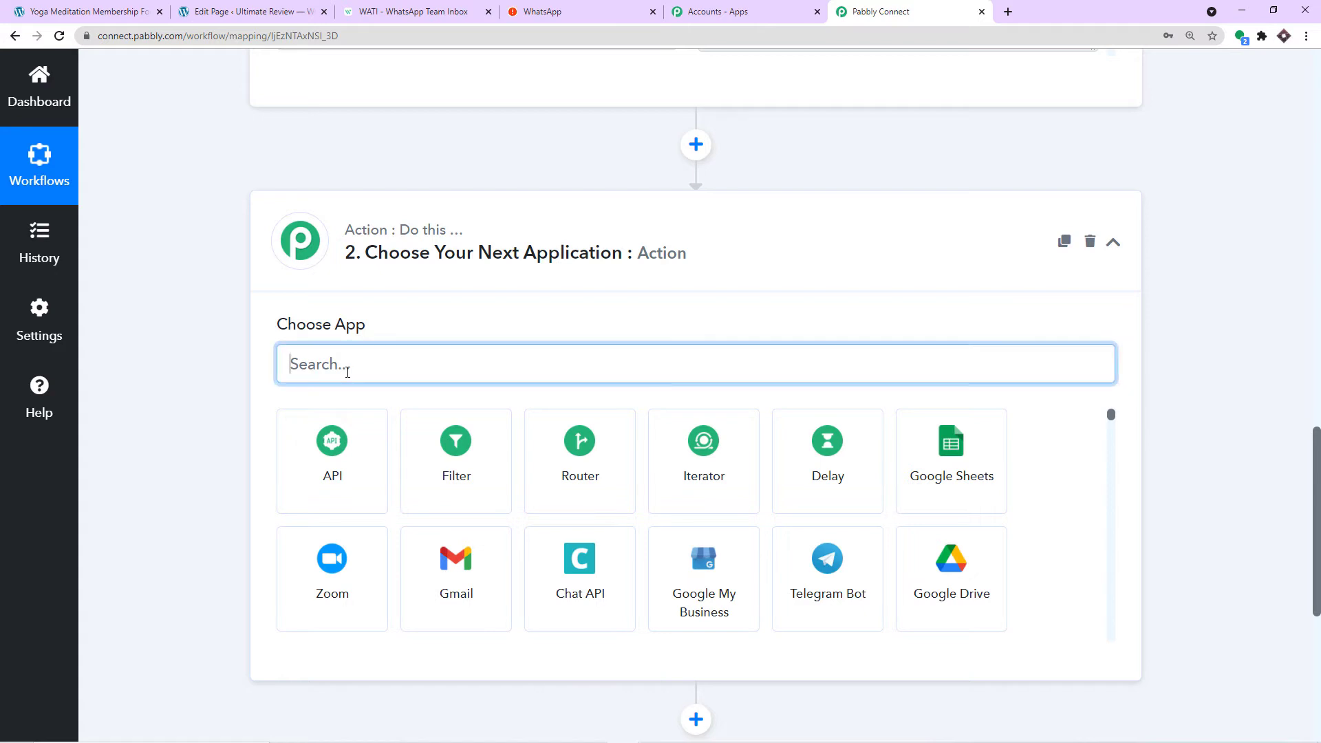
pyautogui.write('wati')
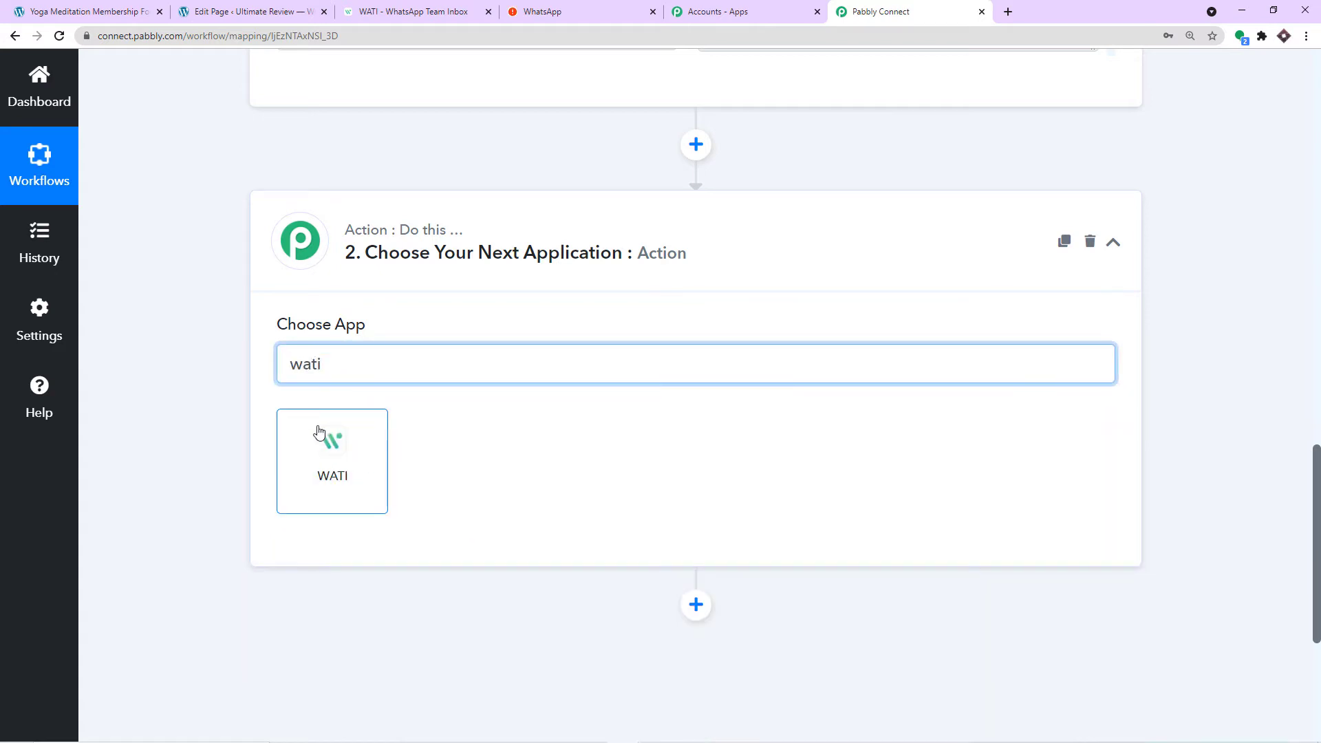
pyautogui.click(324, 437)
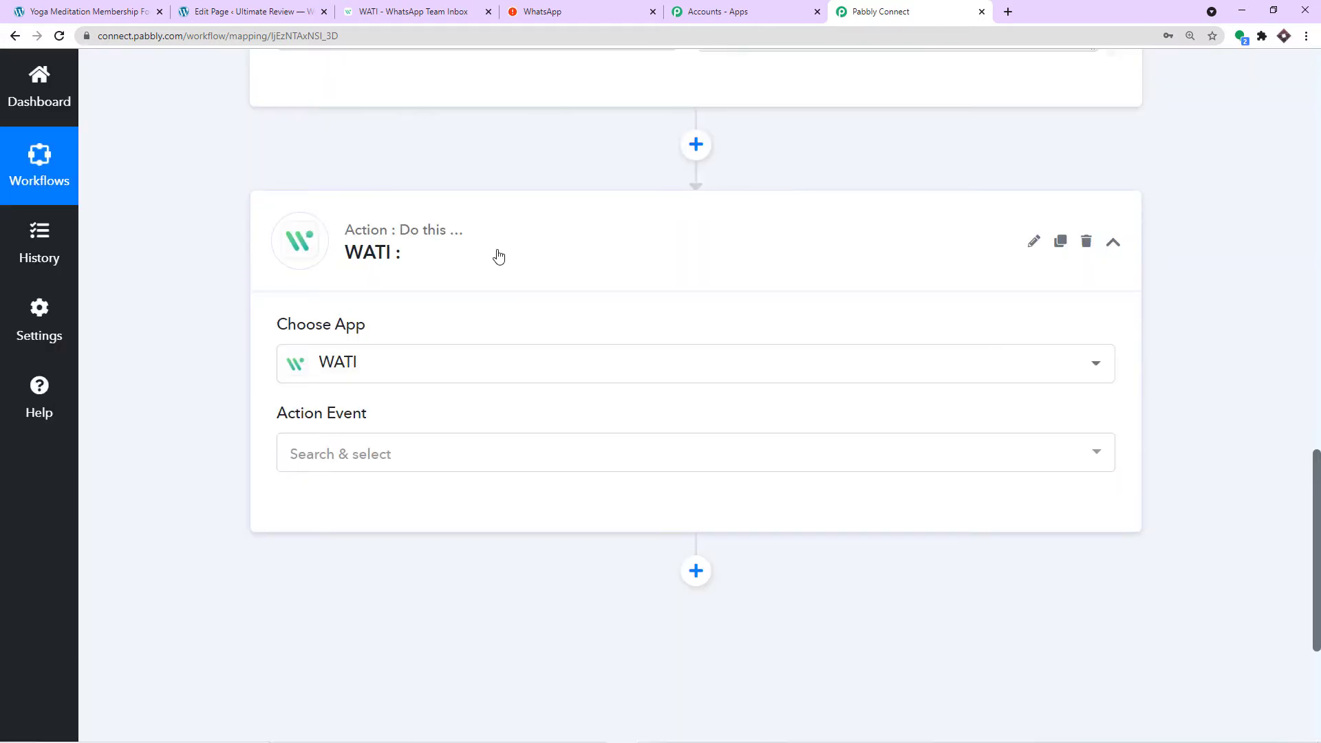
pyautogui.scroll(-3, 472, 259)
pyautogui.click(441, 259)
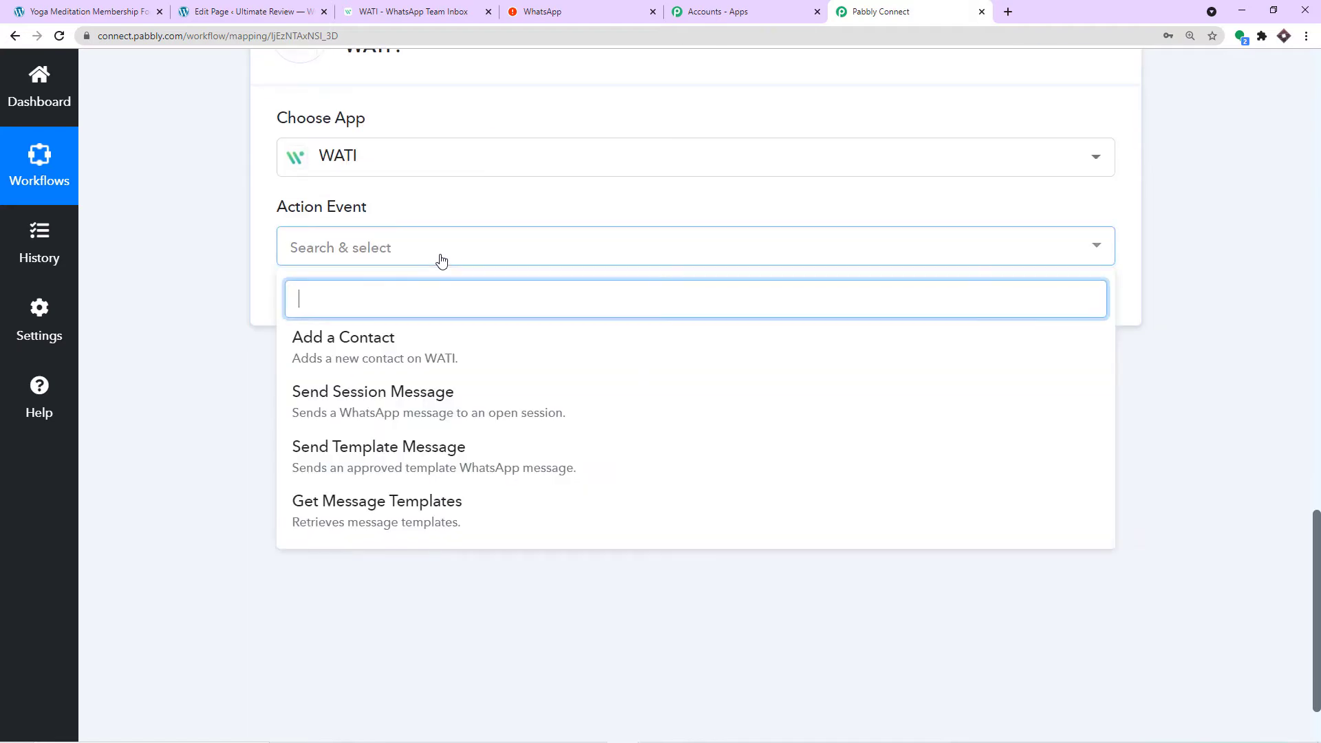
pyautogui.click(409, 445)
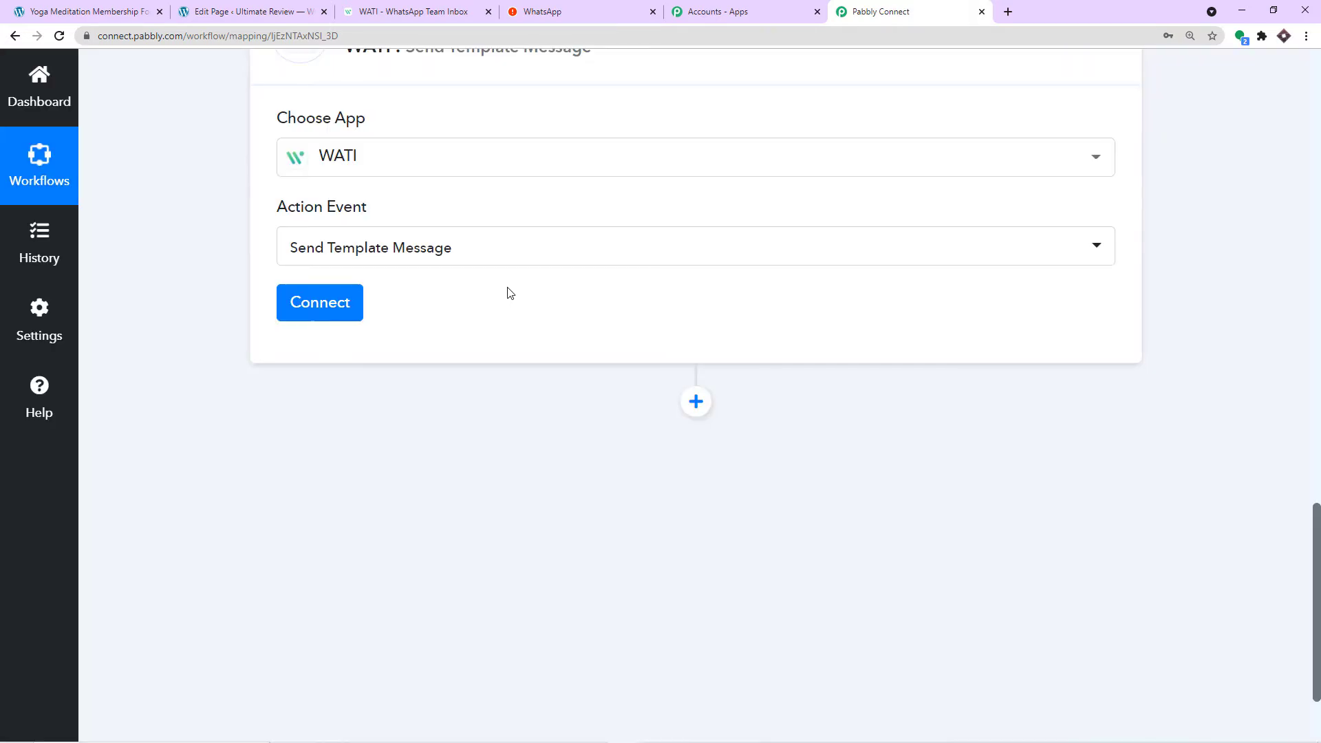
pyautogui.click(331, 309)
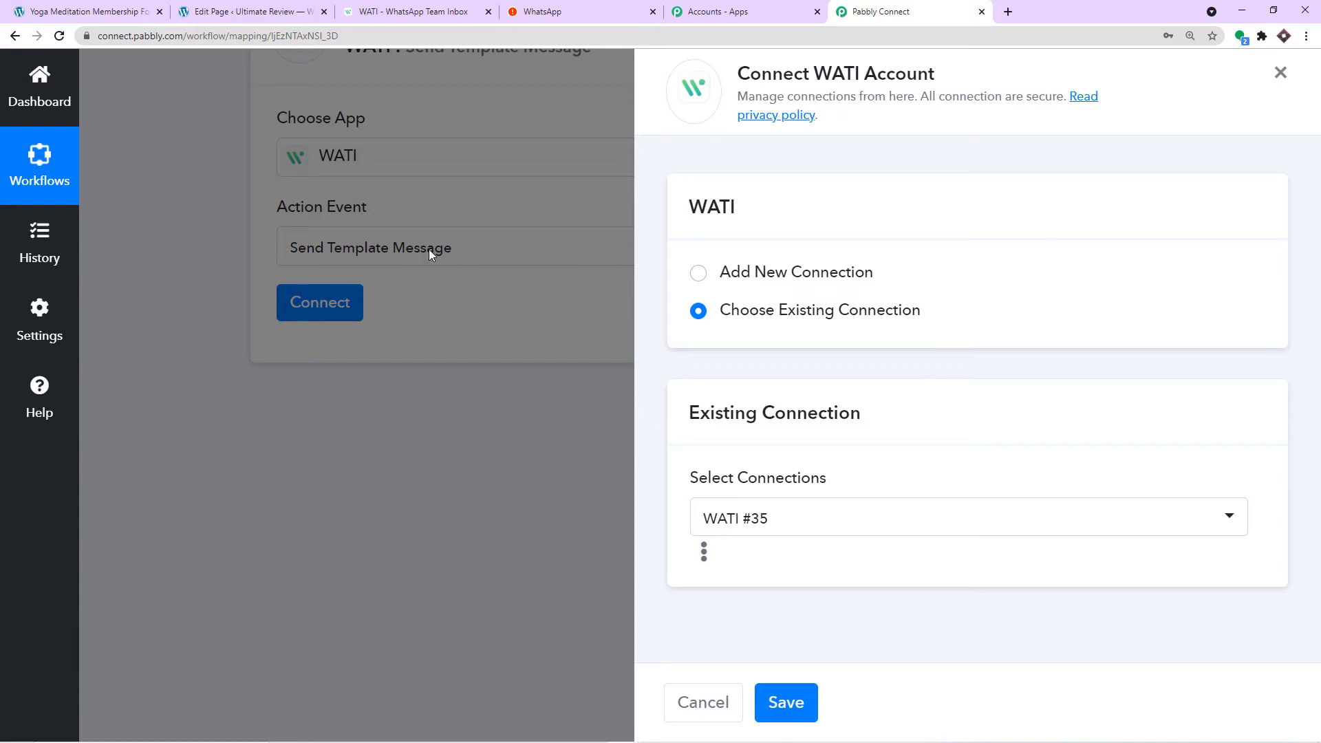
# - Choose Add New Connection (WATI #36) in Pabbly, then go to the WATI tab for credentials
pyautogui.click(413, 11)
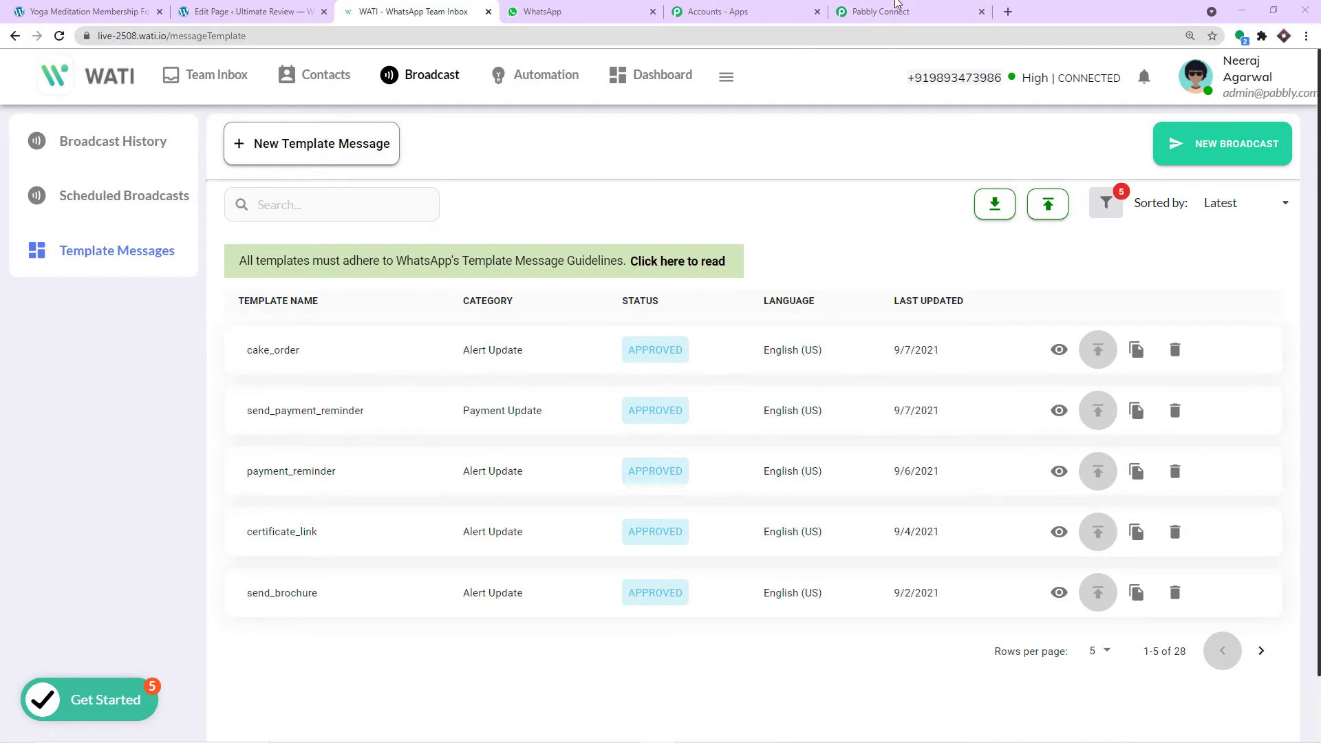
pyautogui.click(896, 8)
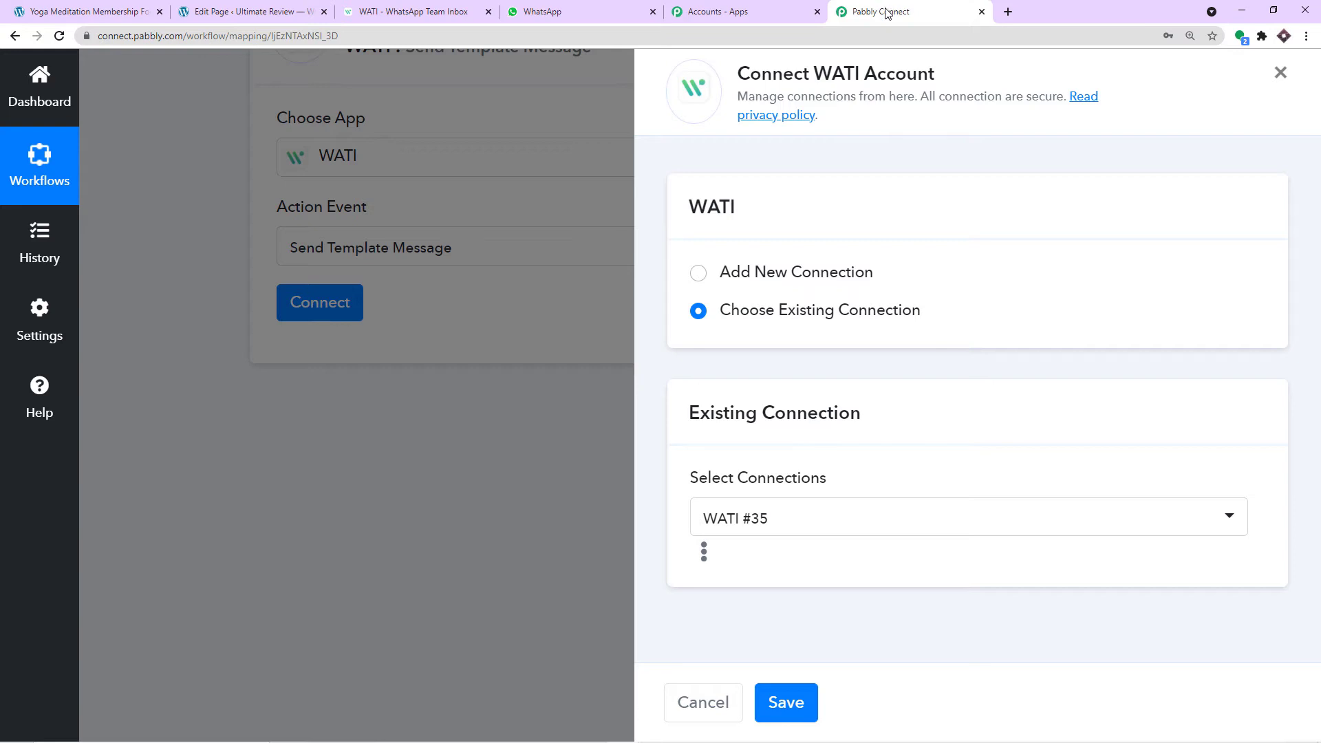
pyautogui.click(800, 283)
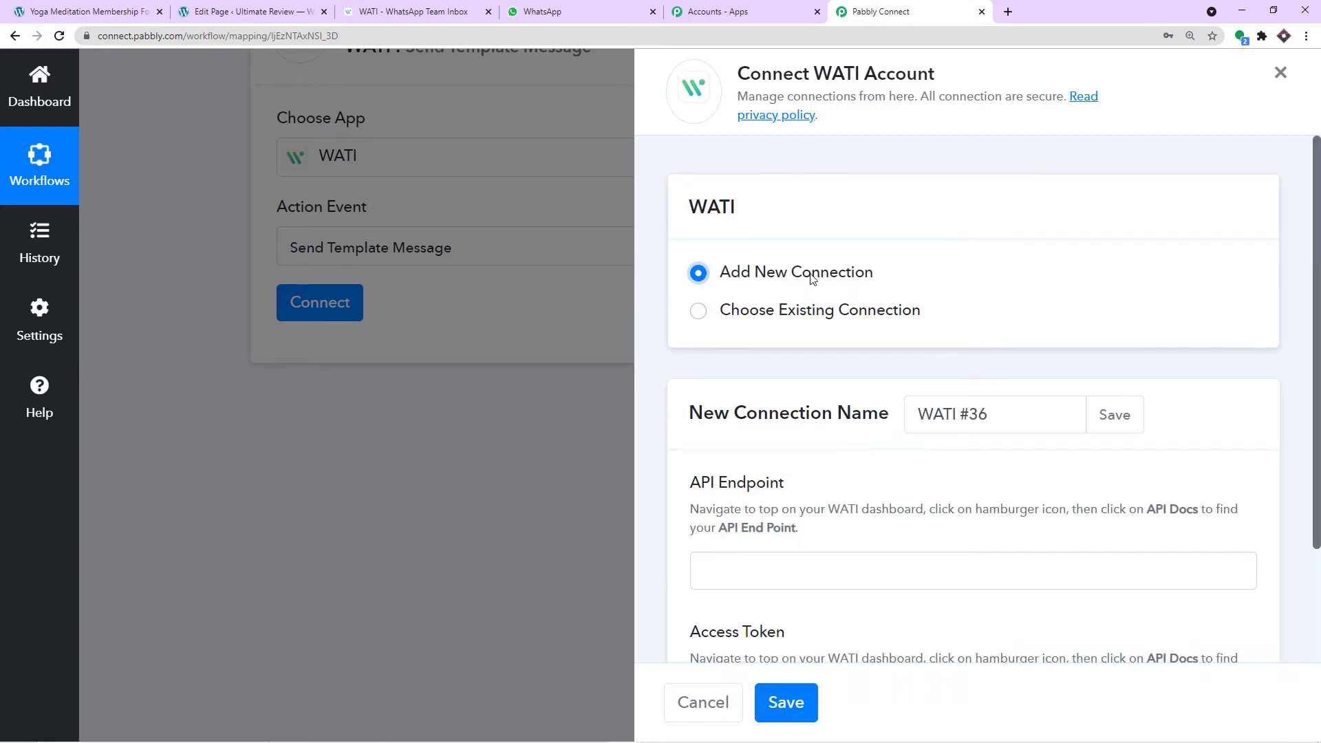
pyautogui.scroll(-2, 812, 285)
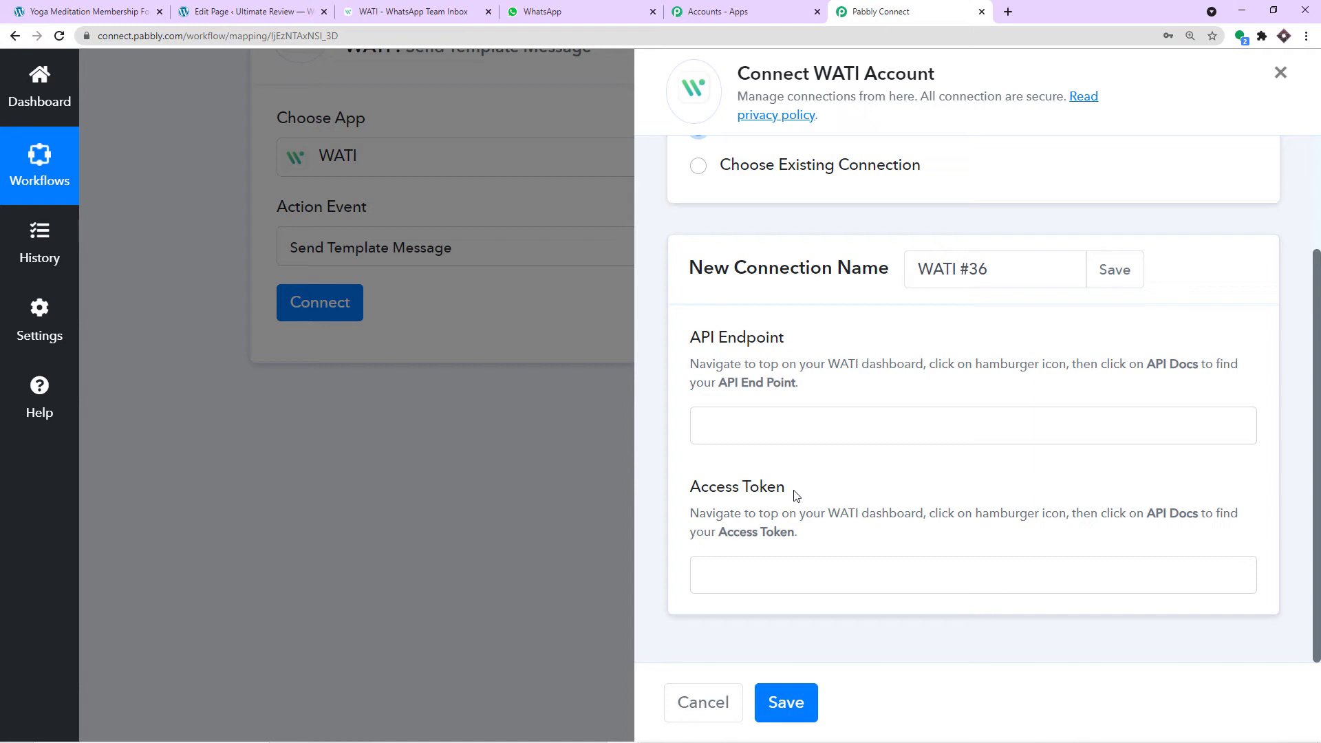
pyautogui.click(408, 7)
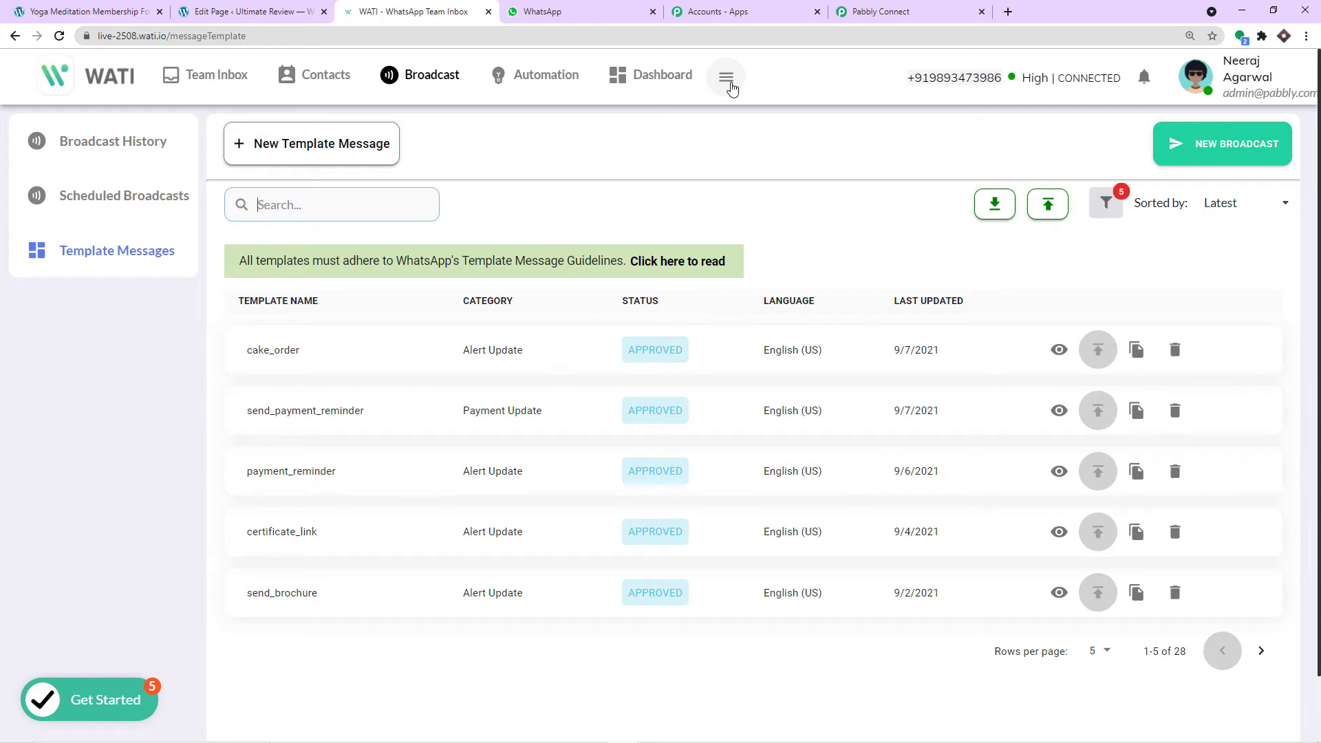
# - Copy the access token from WATI's API docs and paste it into the connection's Access Token field
pyautogui.click(729, 79)
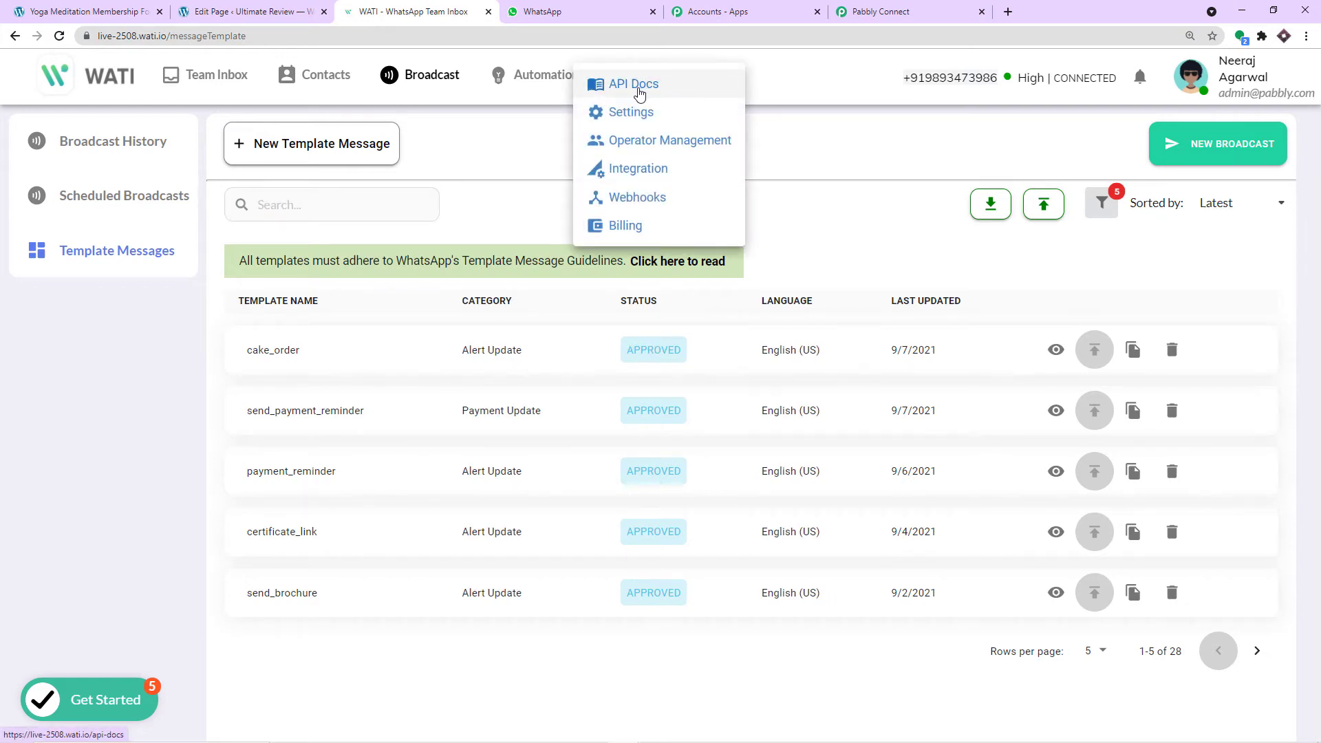
pyautogui.click(639, 93)
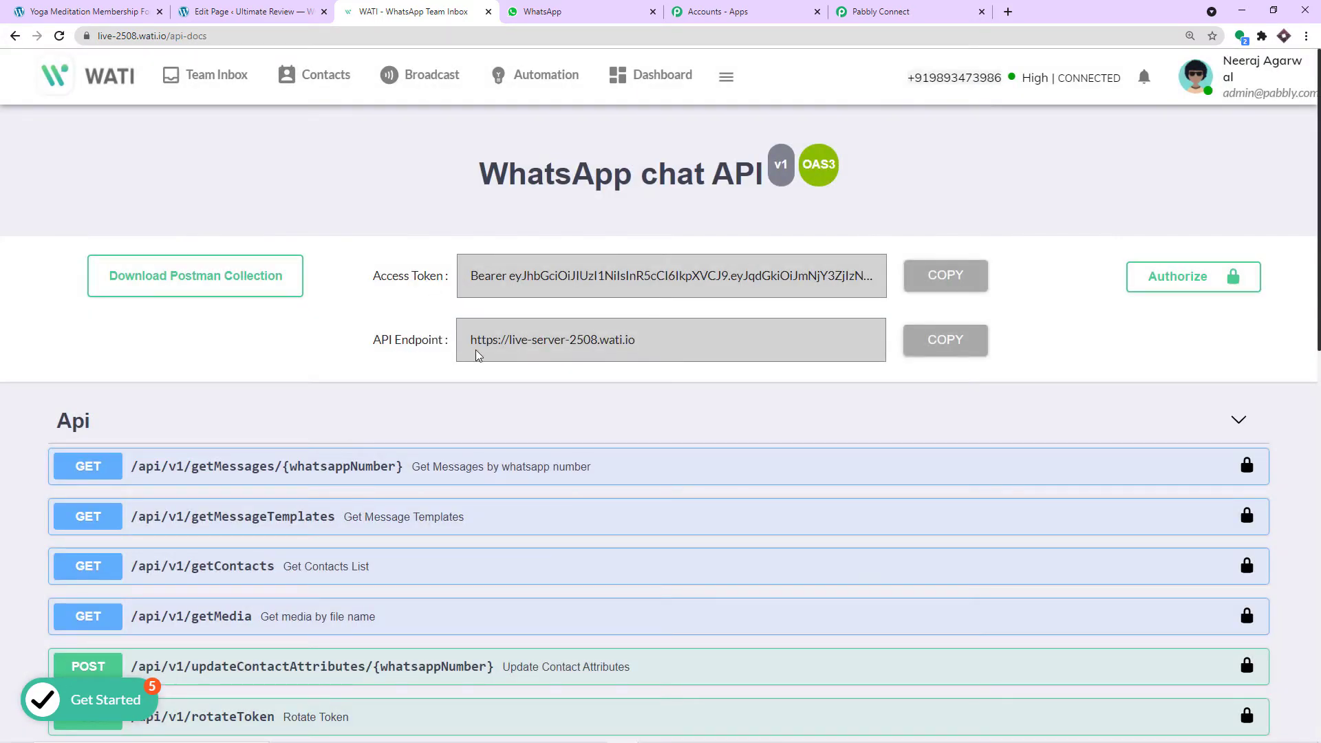
pyautogui.click(944, 275)
pyautogui.click(885, 13)
pyautogui.click(742, 566)
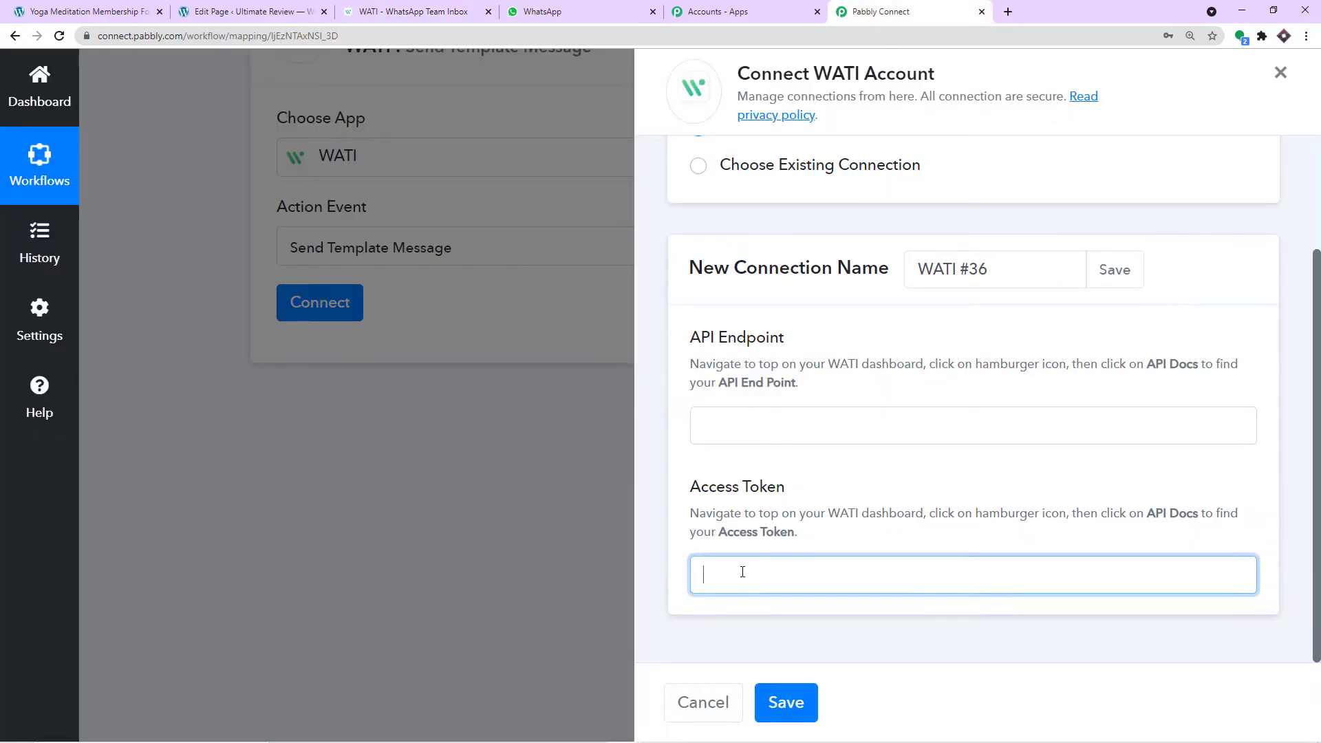
pyautogui.rightClick(793, 580)
pyautogui.click(795, 472)
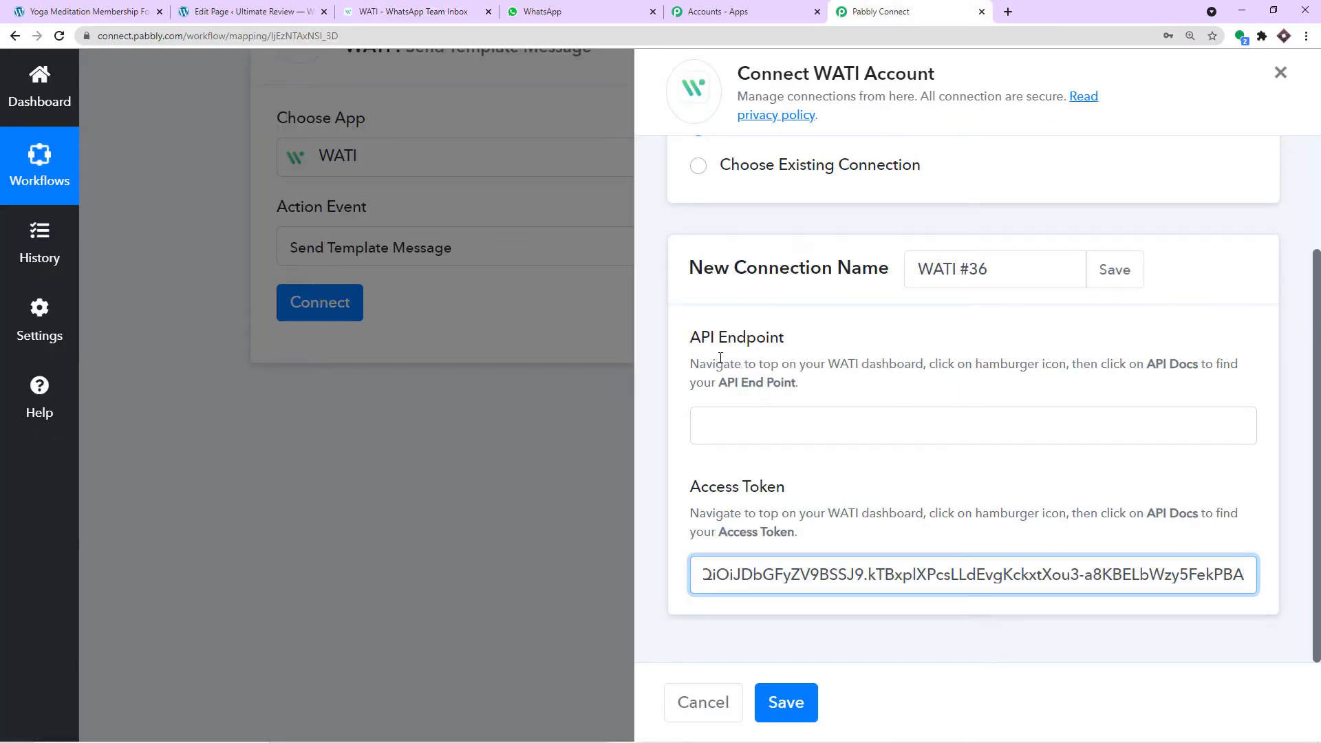
pyautogui.click(404, 11)
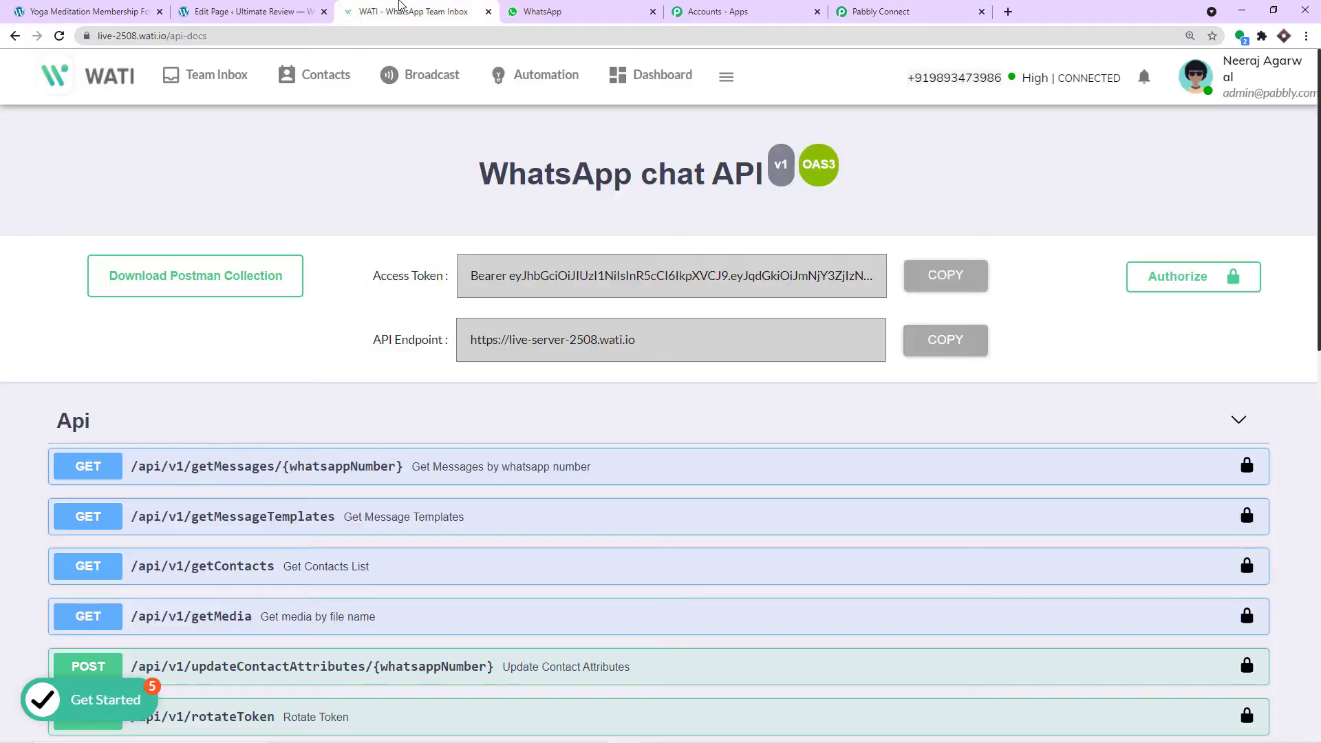
pyautogui.click(944, 341)
pyautogui.click(898, 11)
pyautogui.click(734, 422)
pyautogui.rightClick(733, 423)
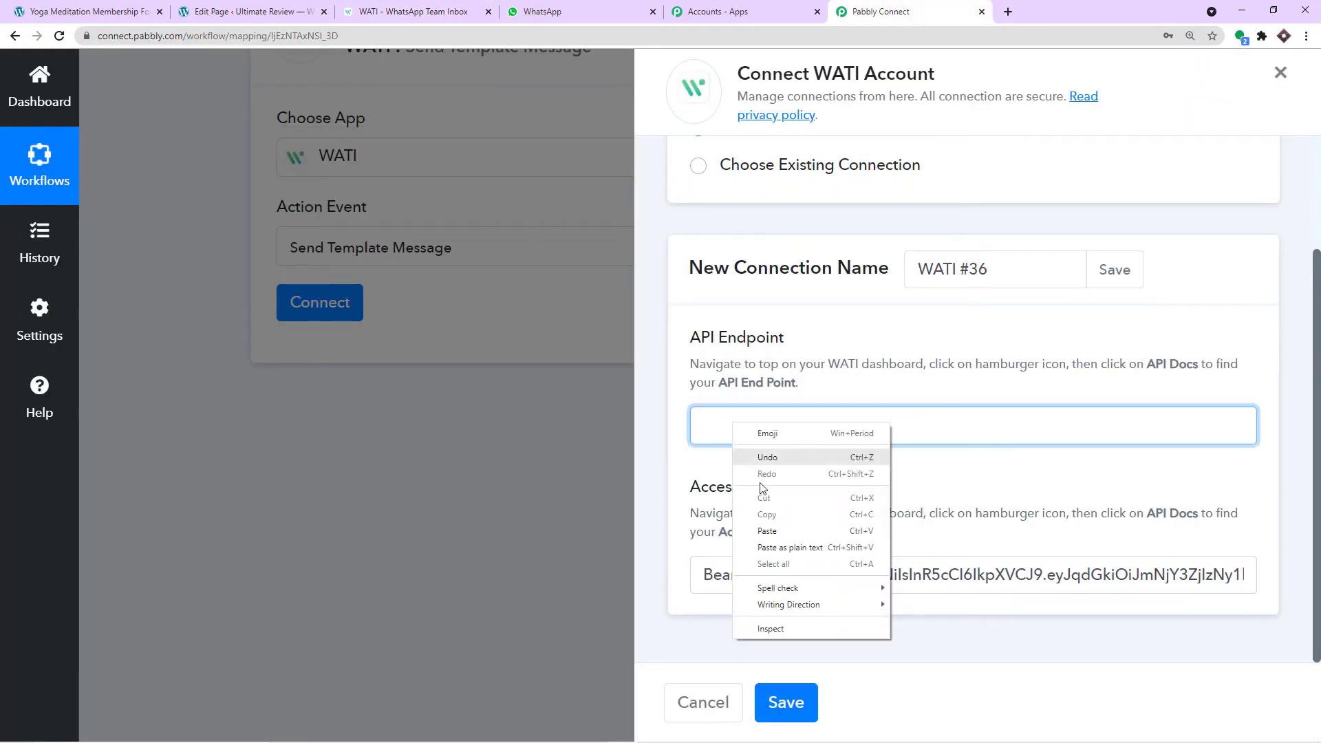
pyautogui.click(769, 541)
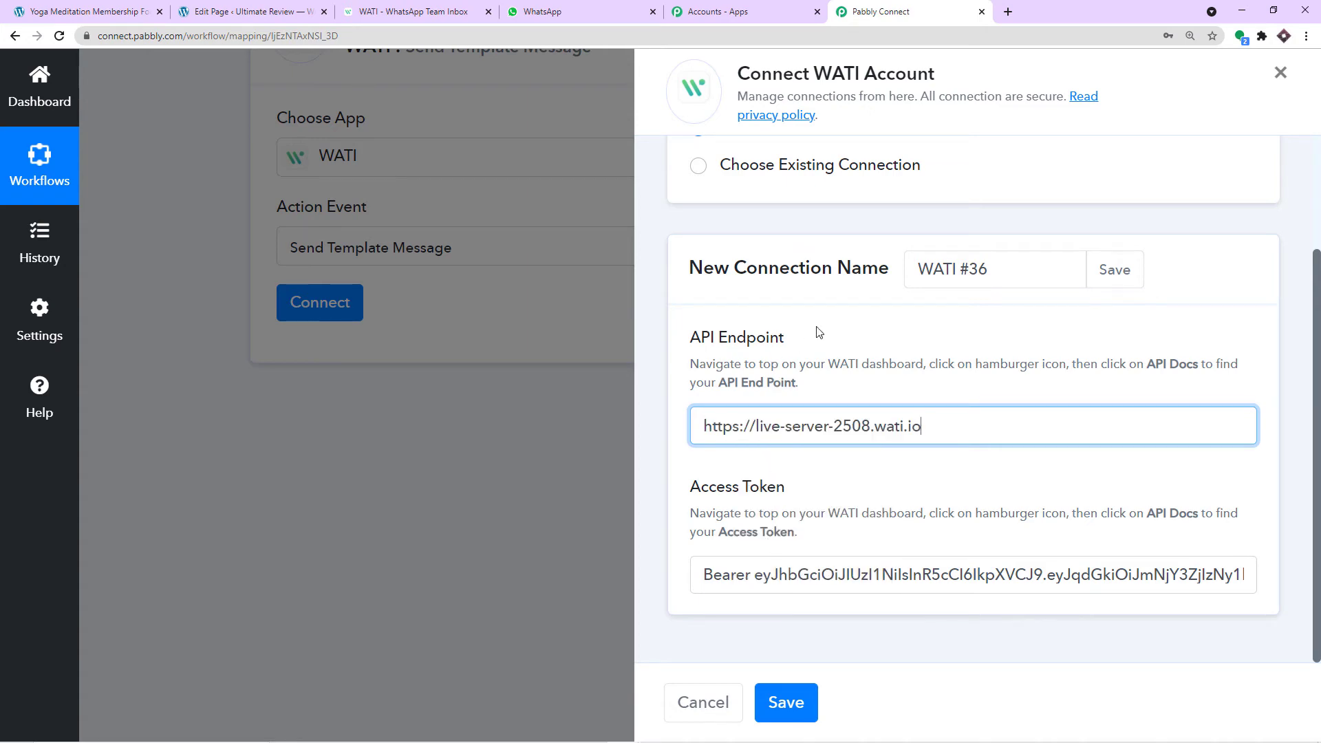
# - Save the new WATI account connection and review the Send Template Message fields with cake_order selected
pyautogui.click(796, 701)
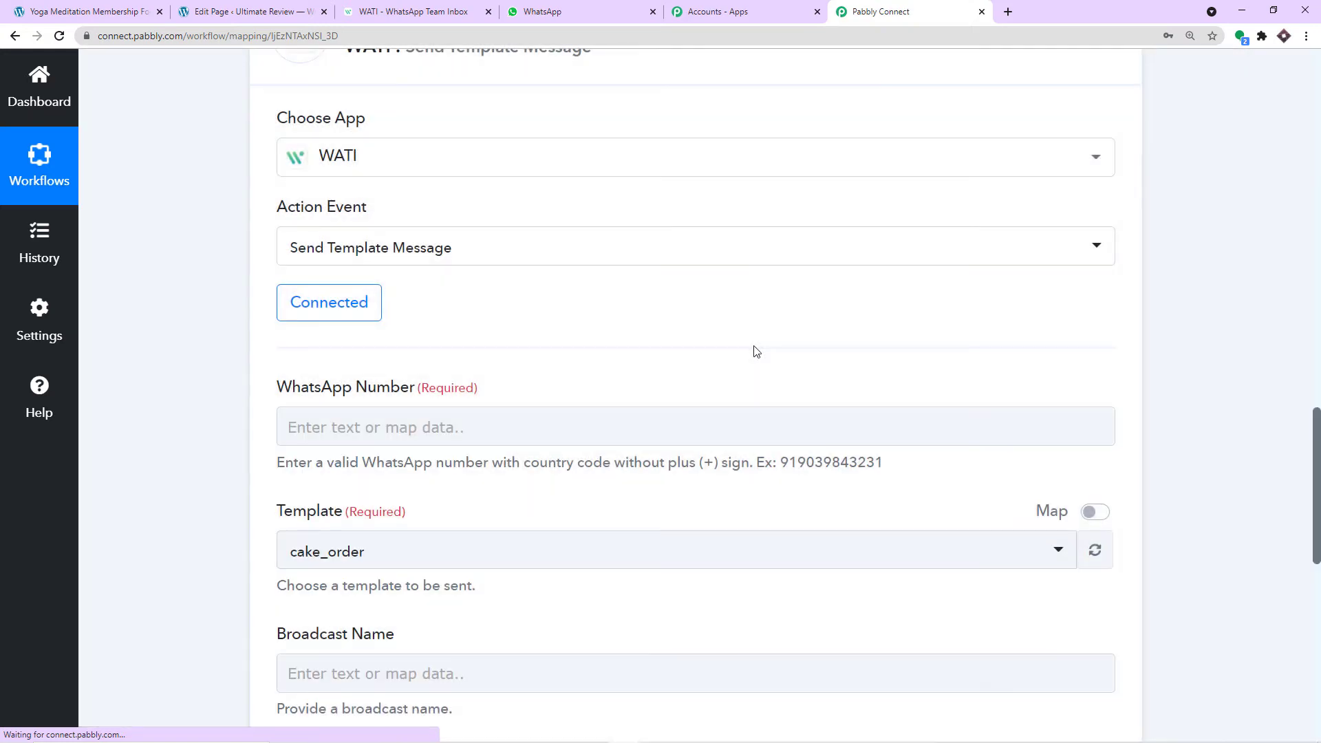
pyautogui.scroll(-3, 743, 352)
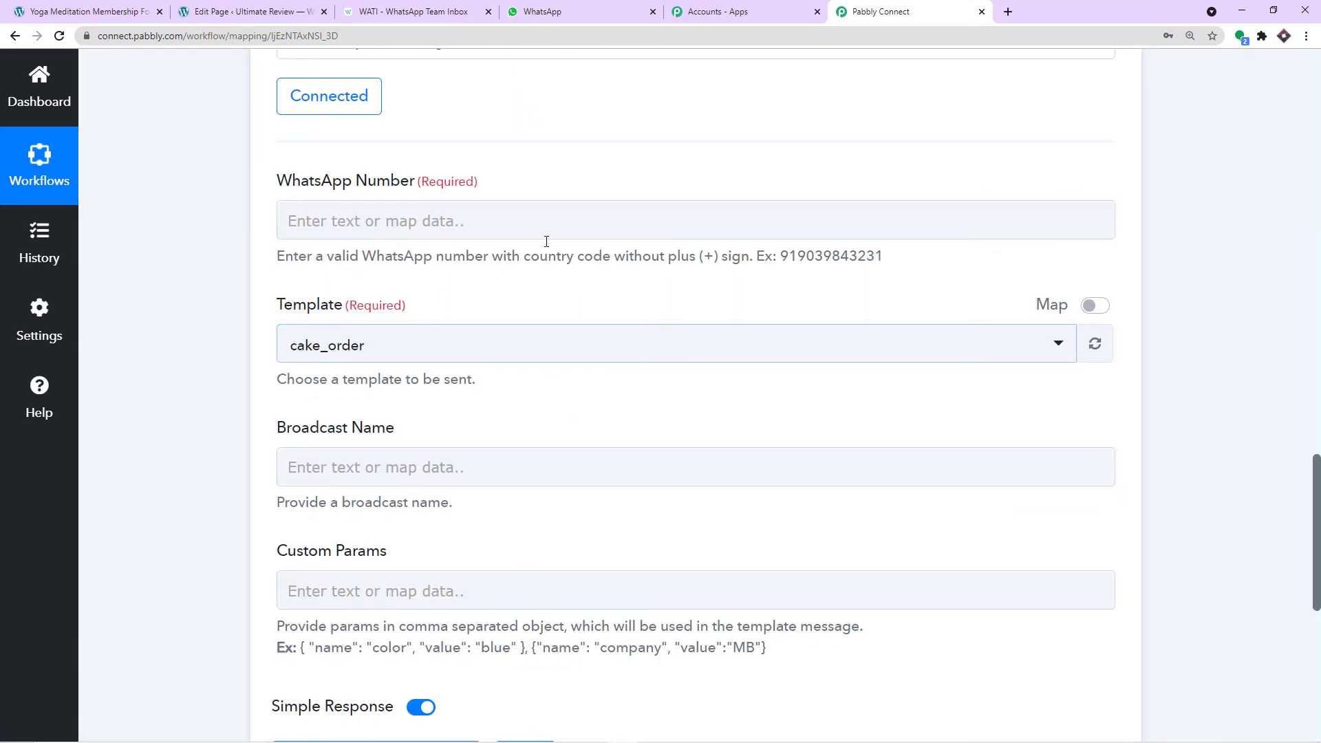
pyautogui.scroll(-2, 399, 531)
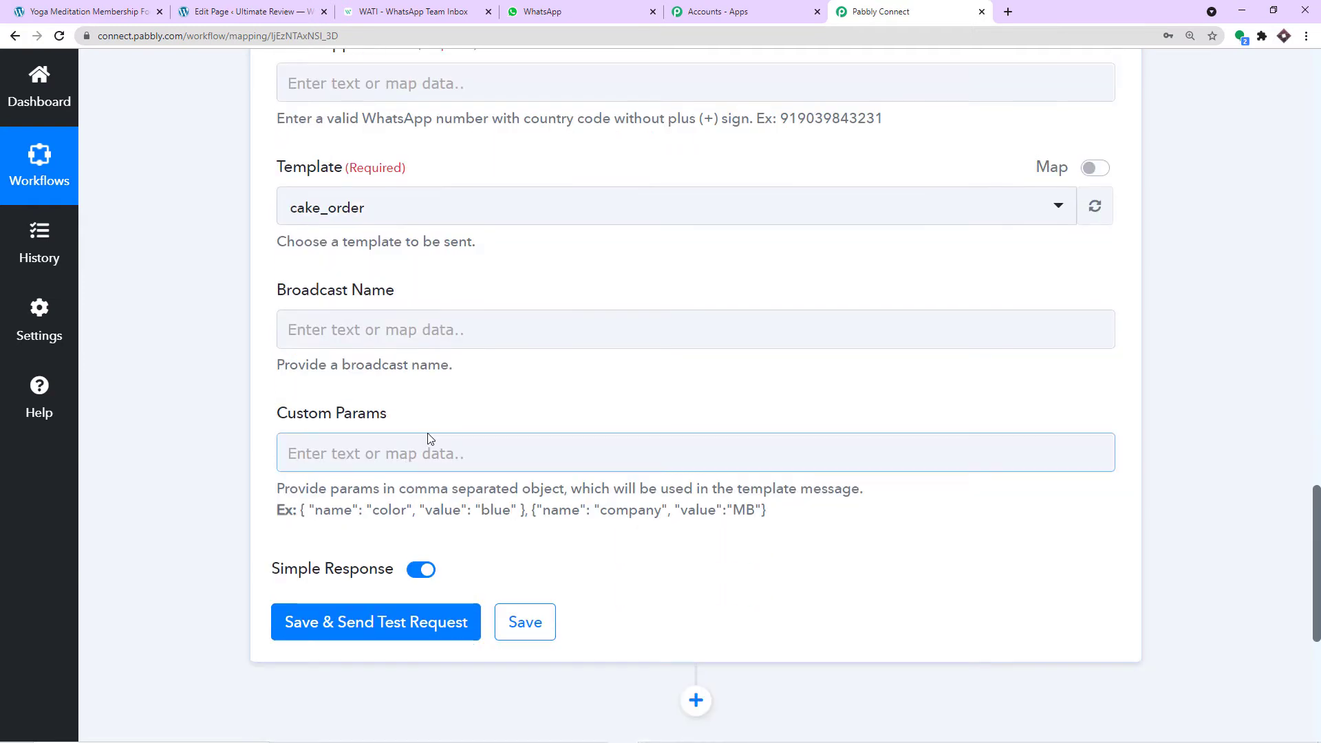
pyautogui.scroll(3, 378, 336)
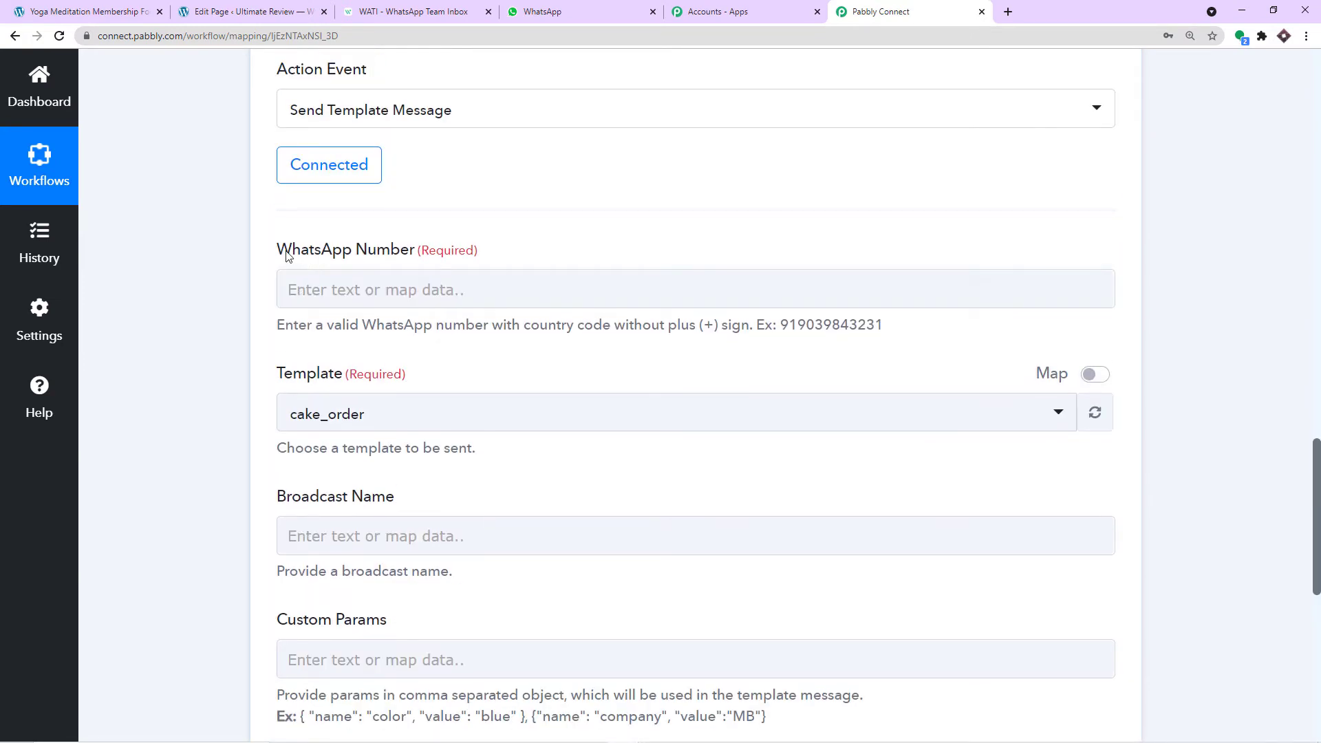
pyautogui.scroll(6, 688, 259)
pyautogui.scroll(7, 840, 260)
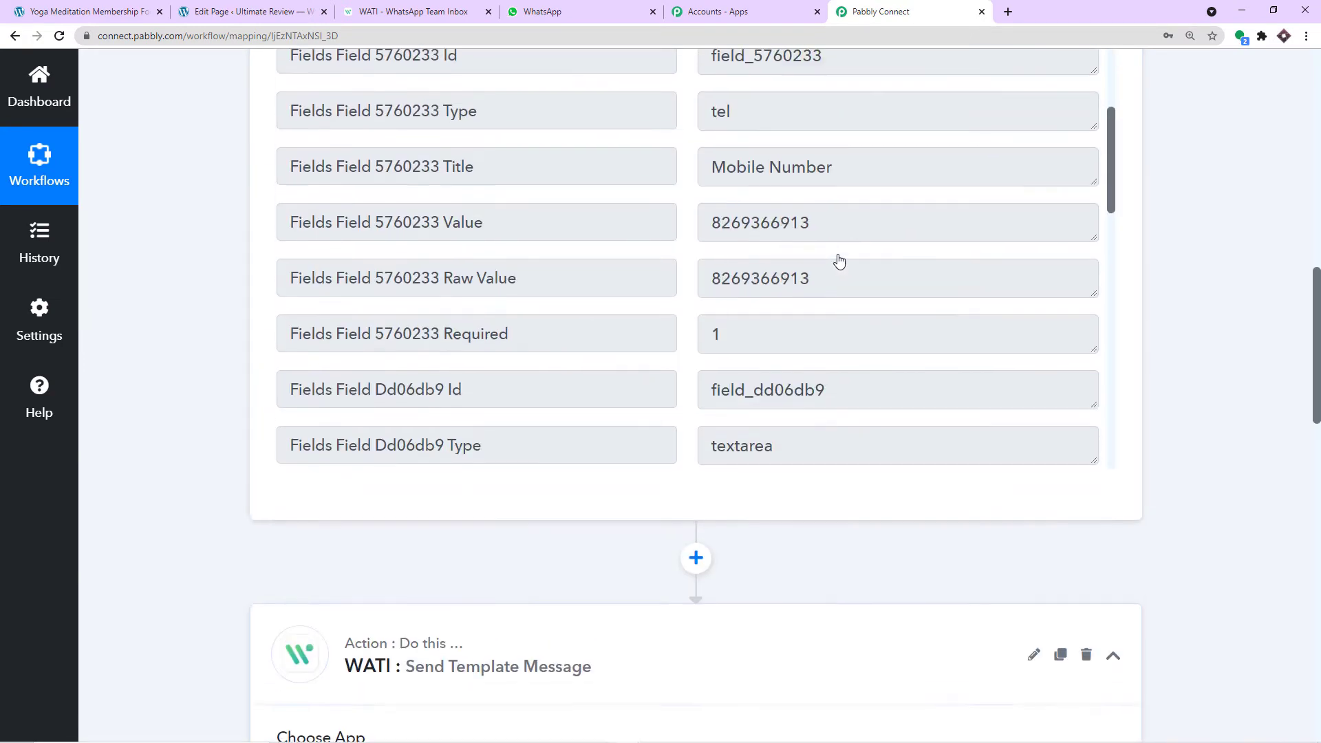
pyautogui.moveTo(819, 359); pyautogui.dragTo(618, 358)
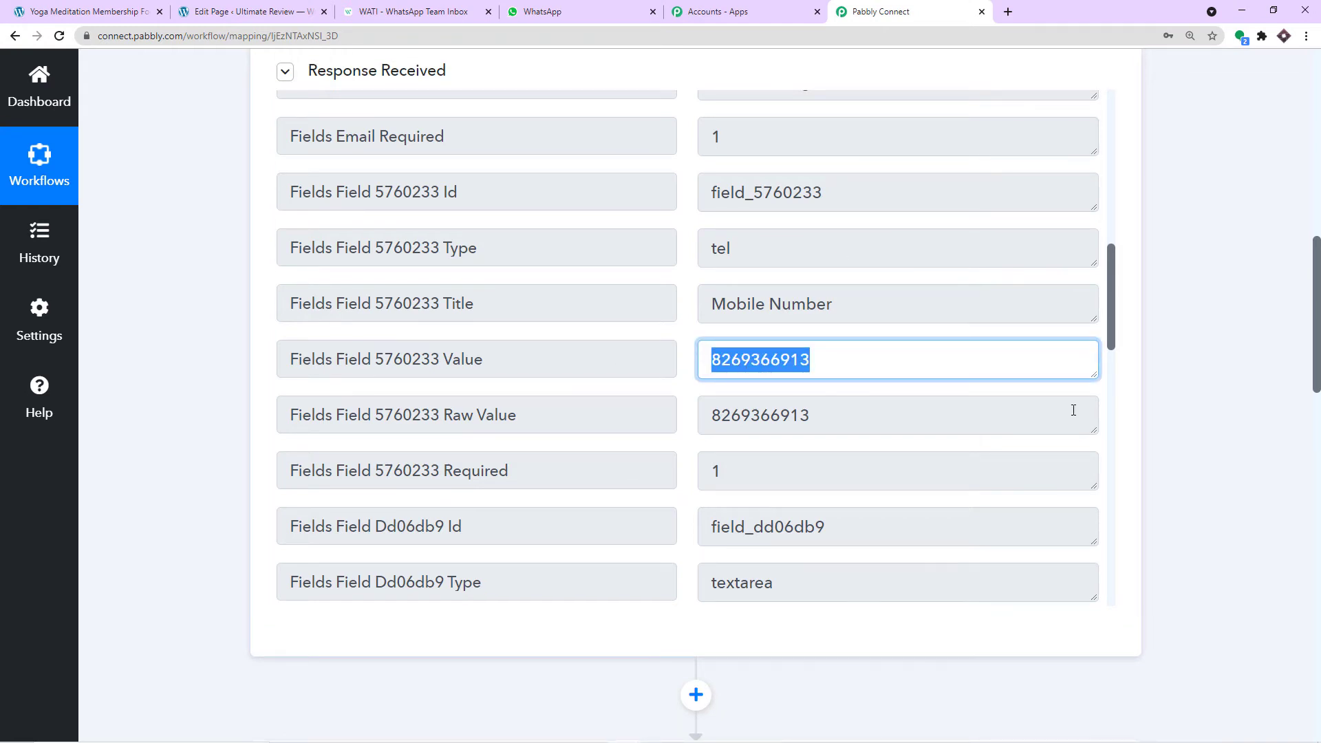
pyautogui.scroll(-20, 1074, 410)
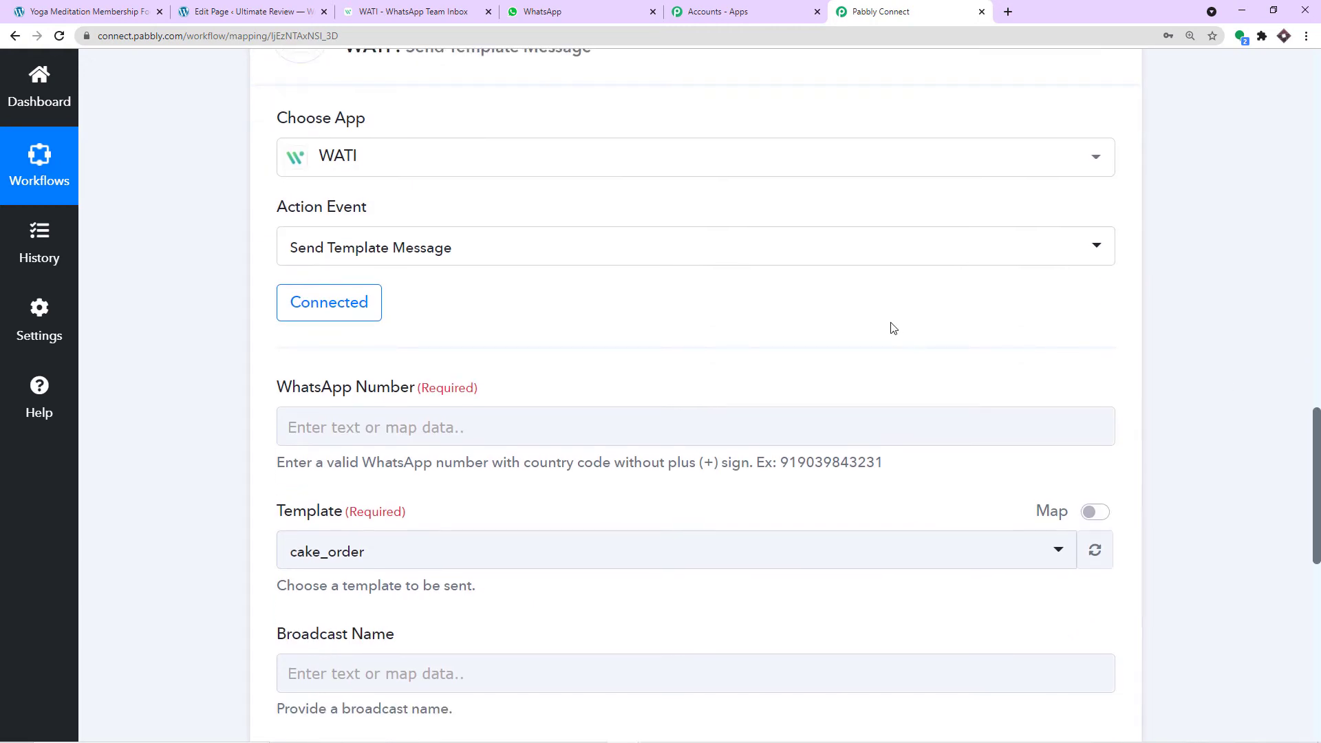
pyautogui.scroll(-2, 688, 327)
pyautogui.scroll(-1, 500, 292)
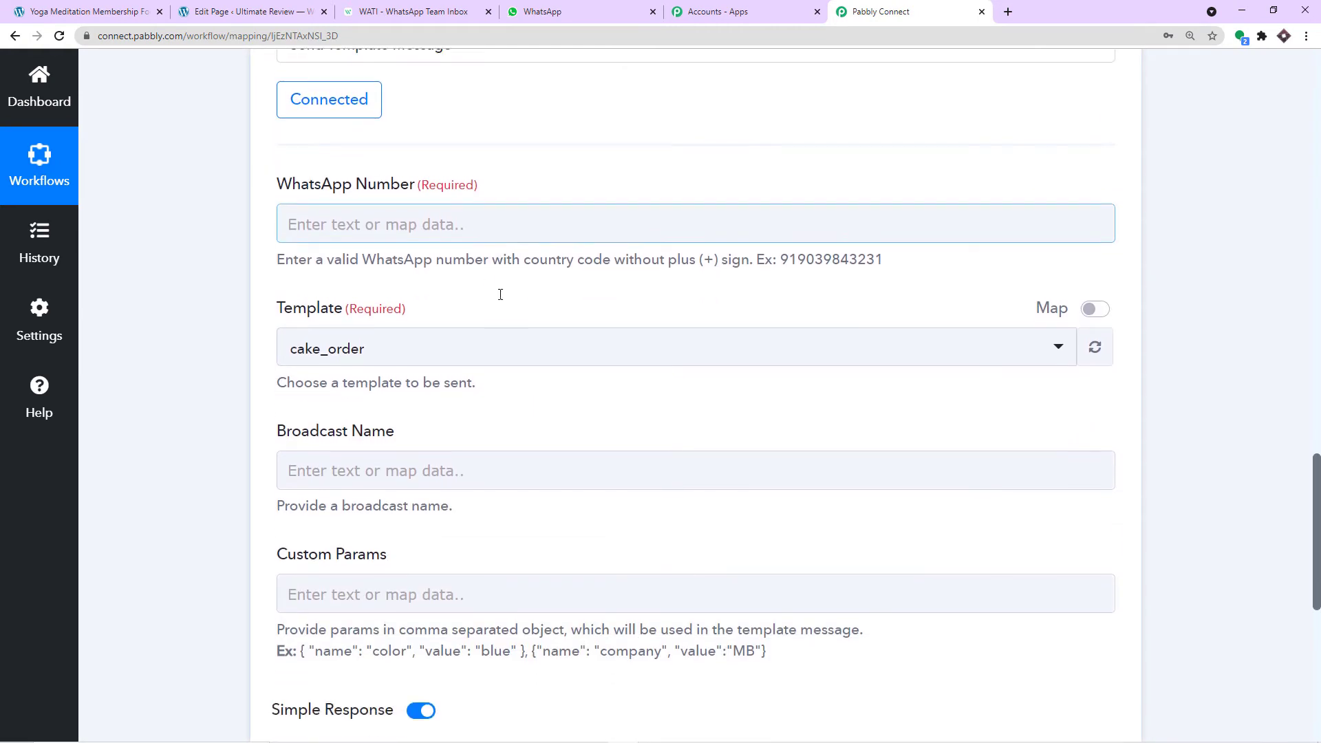
# - Set WhatsApp Number to 91 followed by the Elementor form's Fields Field 5760233 Value
pyautogui.click(392, 215)
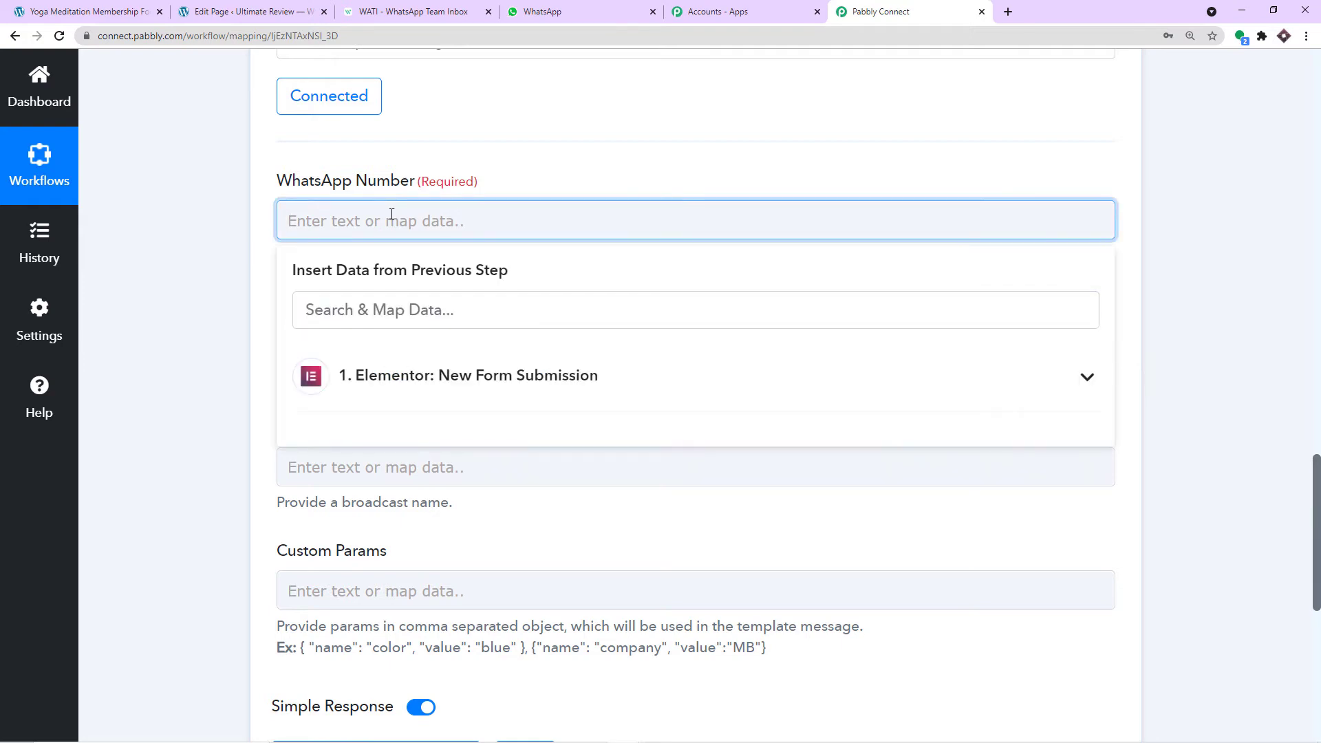
pyautogui.click(399, 378)
pyautogui.scroll(-2, 451, 451)
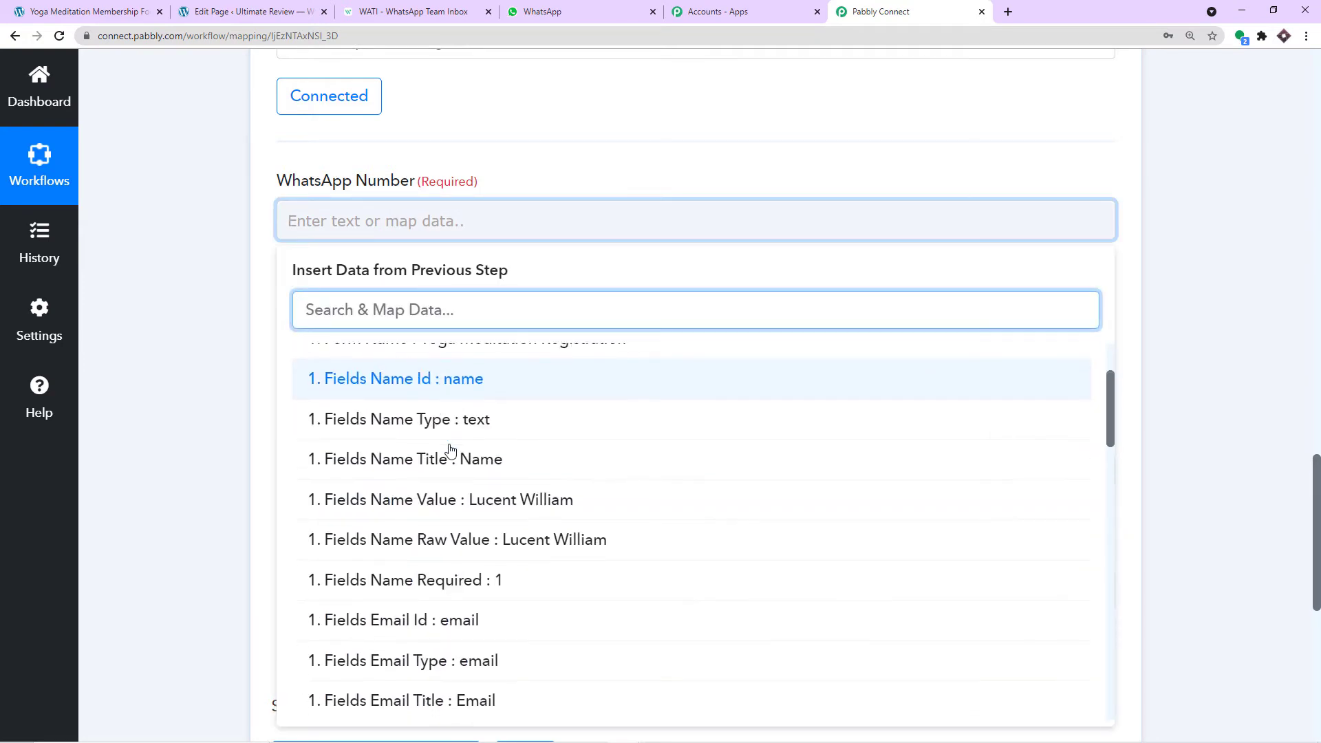
pyautogui.scroll(-6, 451, 451)
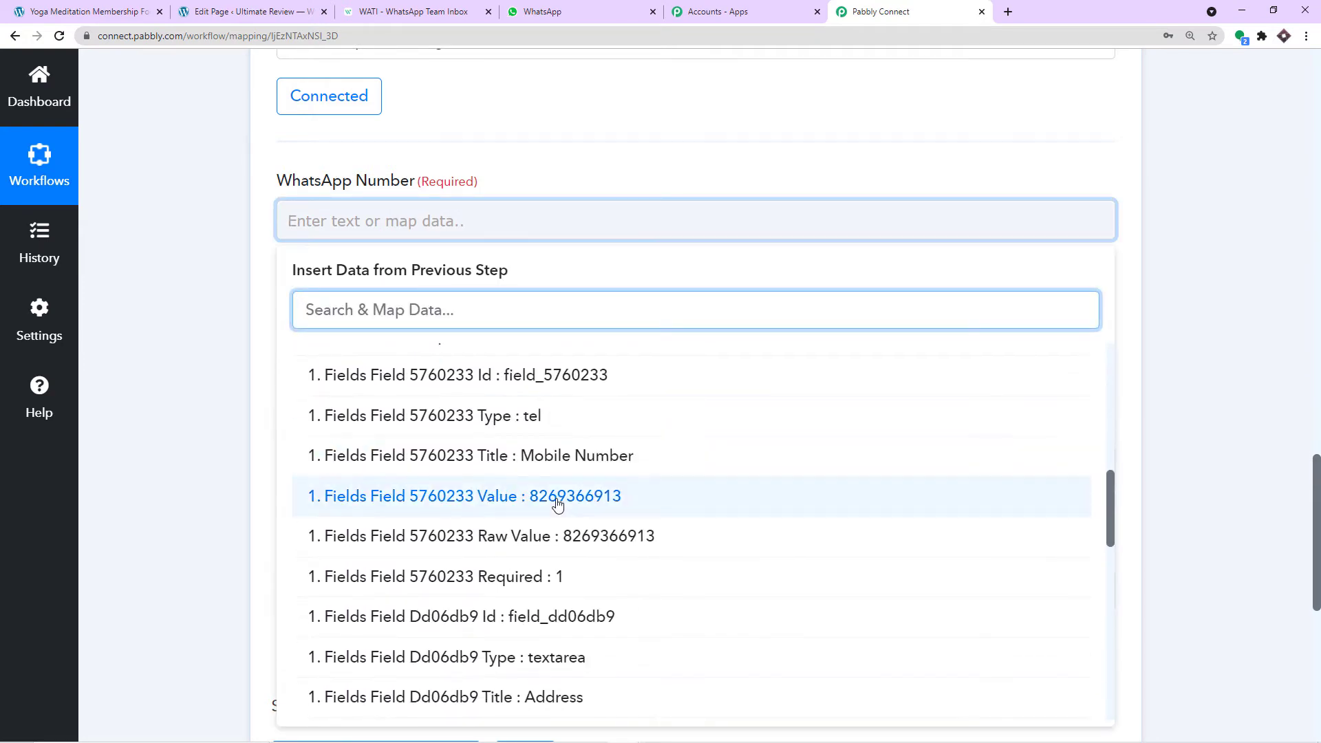
pyautogui.click(558, 504)
pyautogui.click(521, 174)
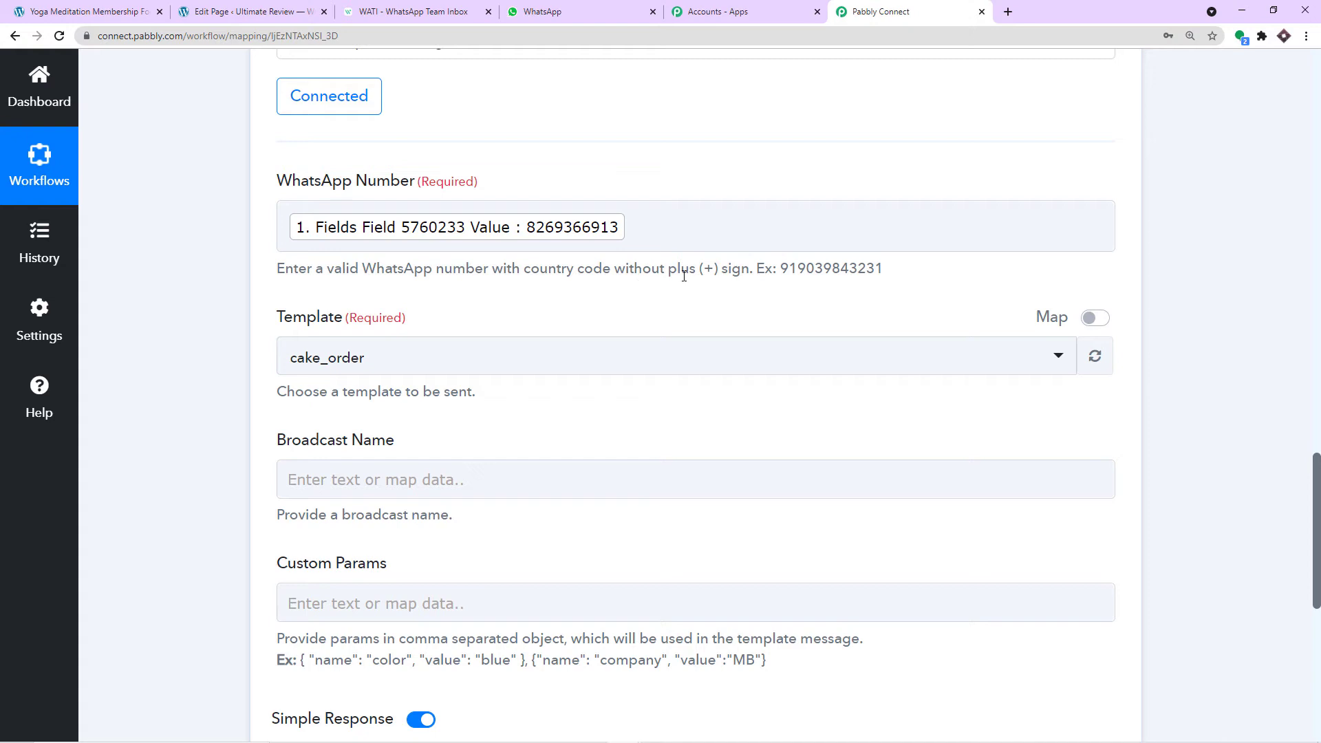
pyautogui.click(284, 229)
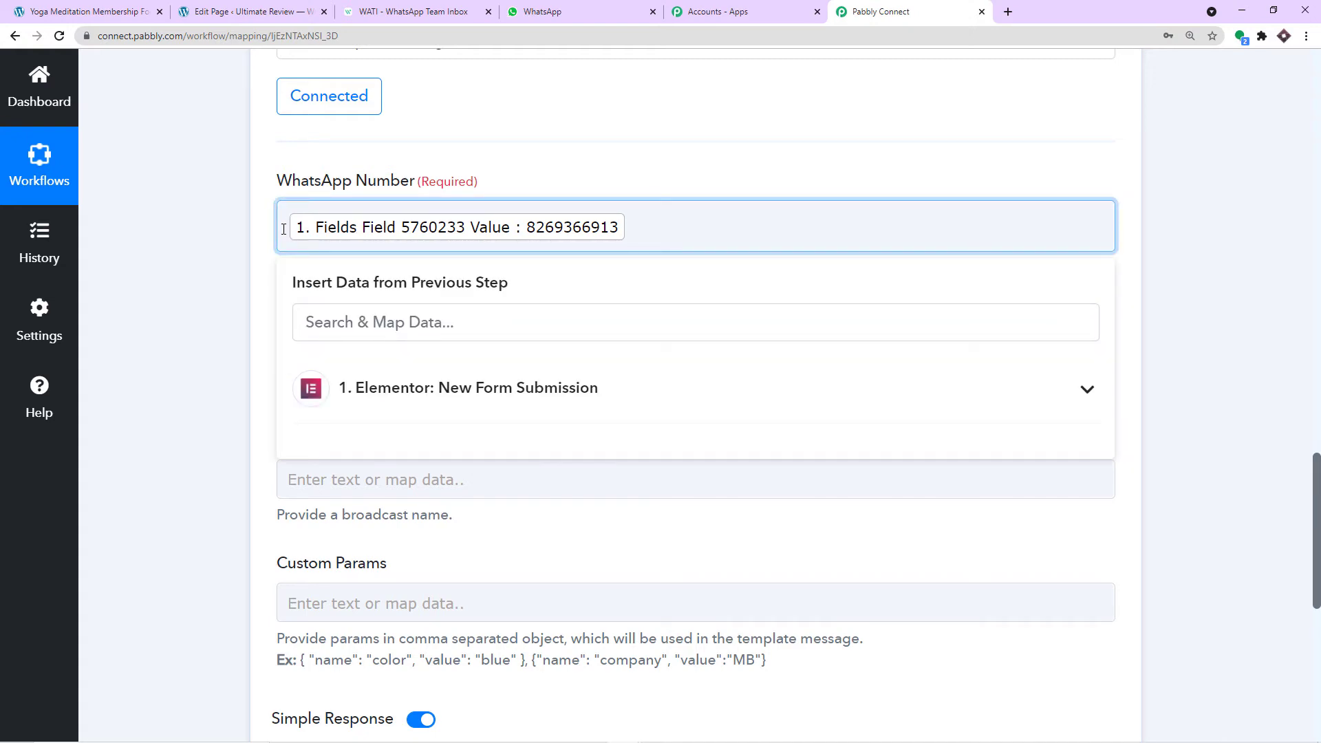
pyautogui.write('91')
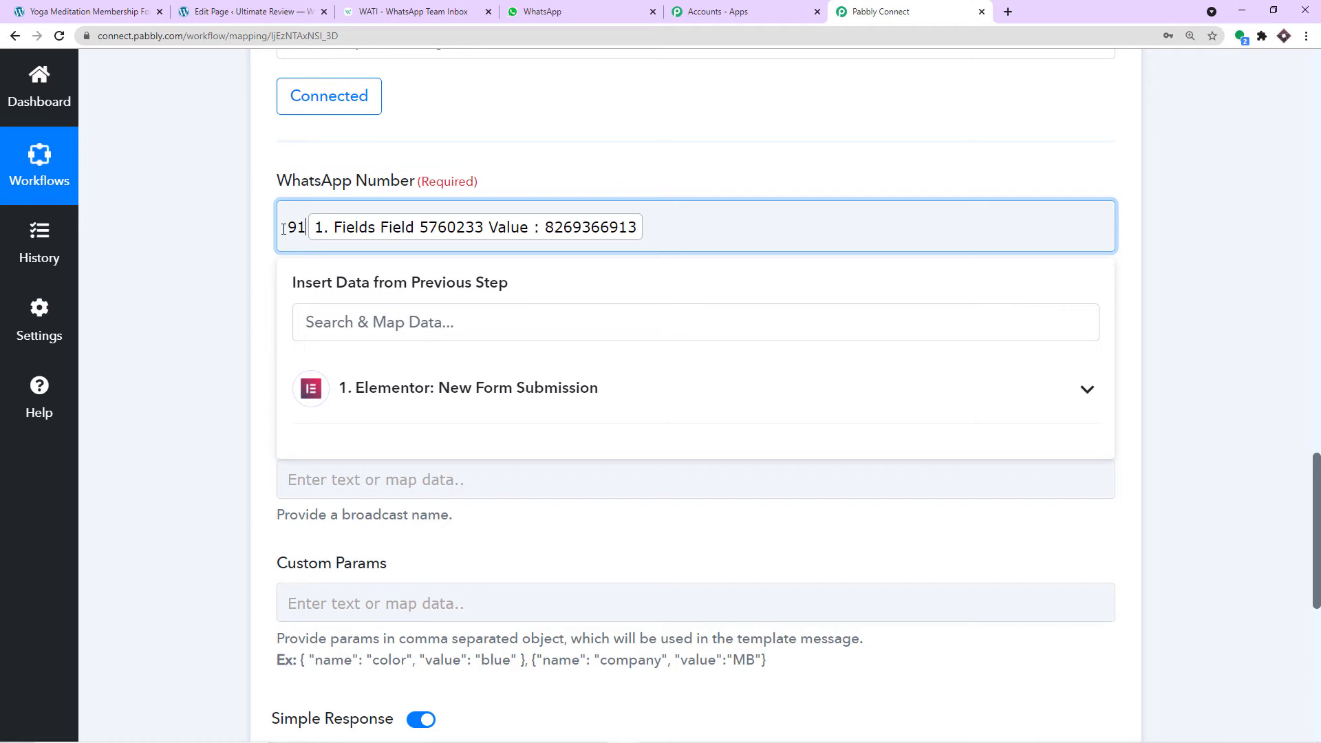
pyautogui.click(473, 162)
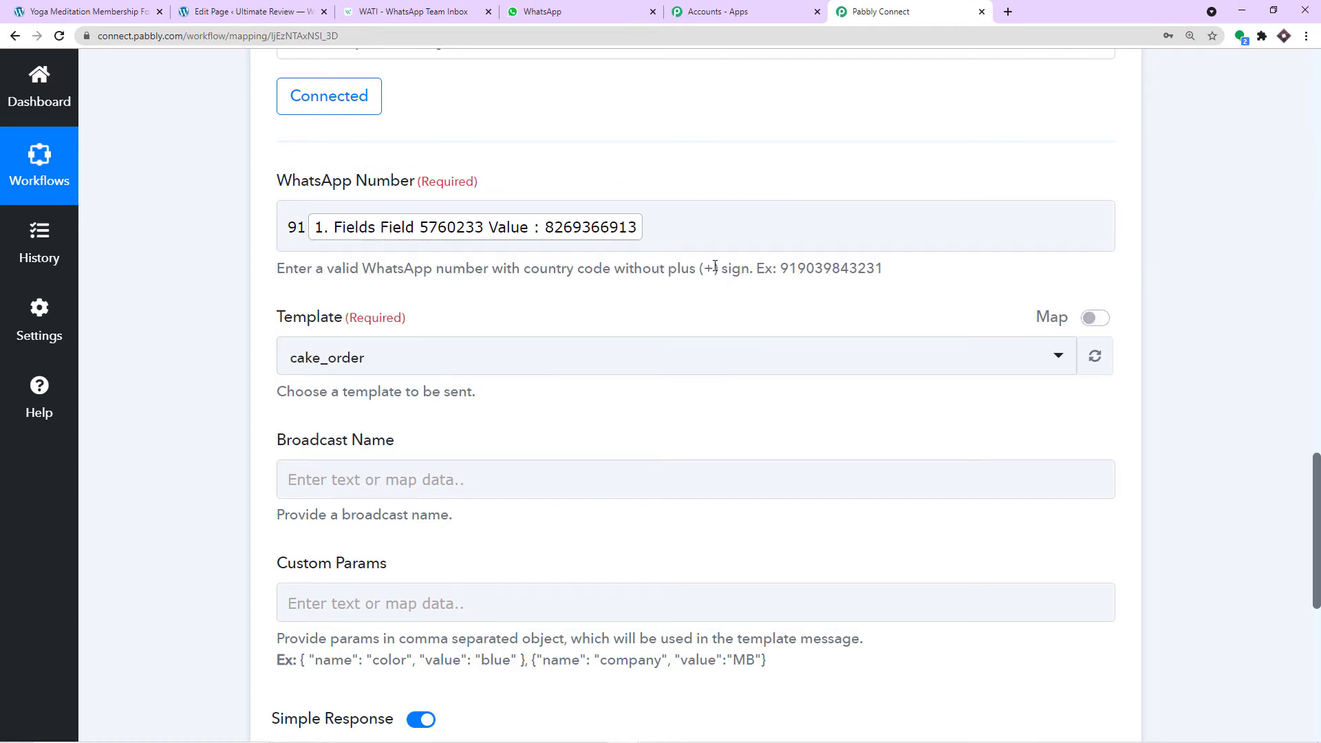
pyautogui.moveTo(715, 267); pyautogui.dragTo(704, 268)
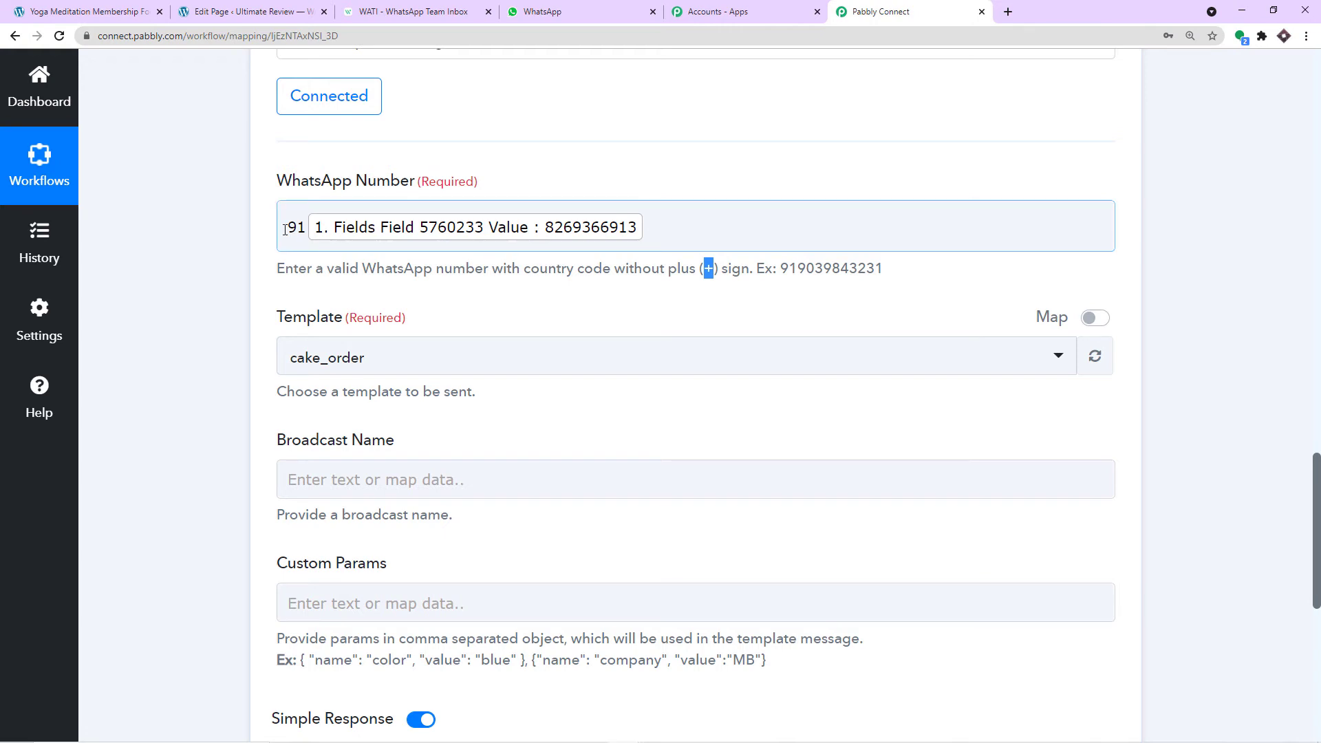
pyautogui.scroll(-2, 301, 227)
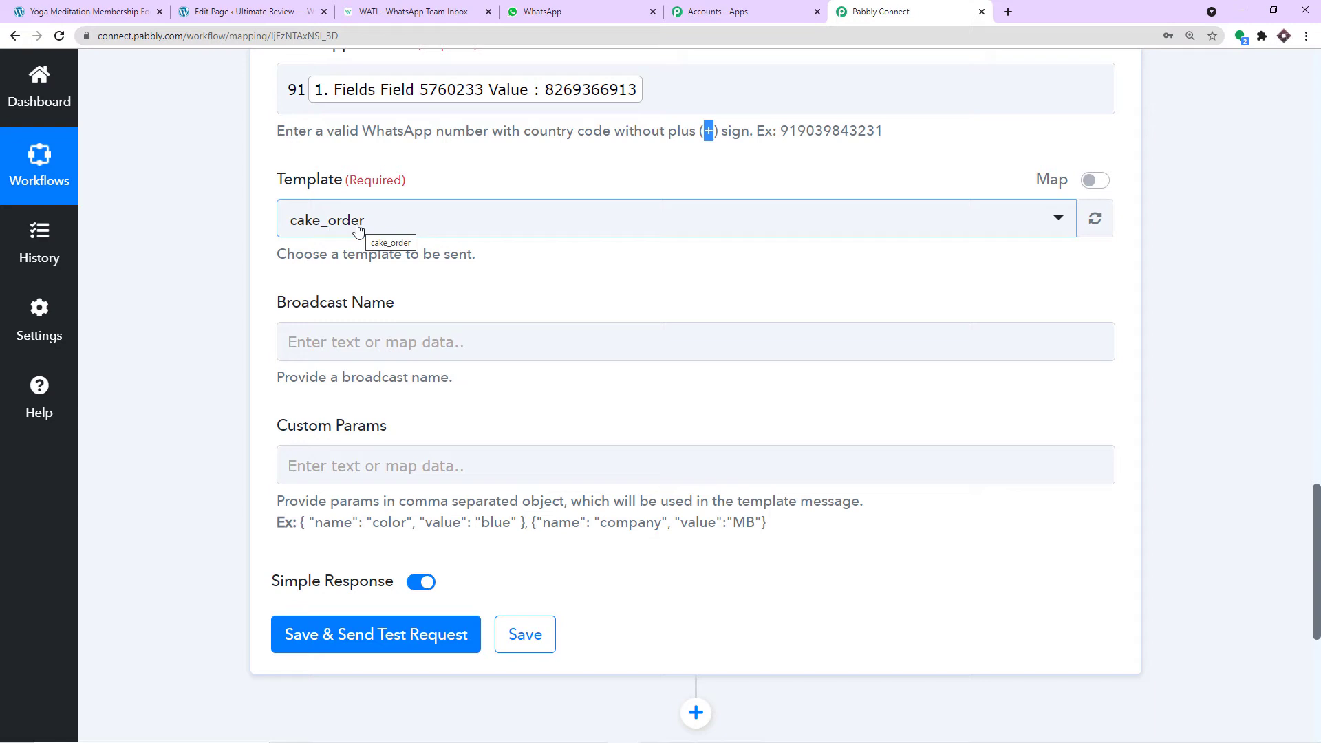
pyautogui.click(571, 10)
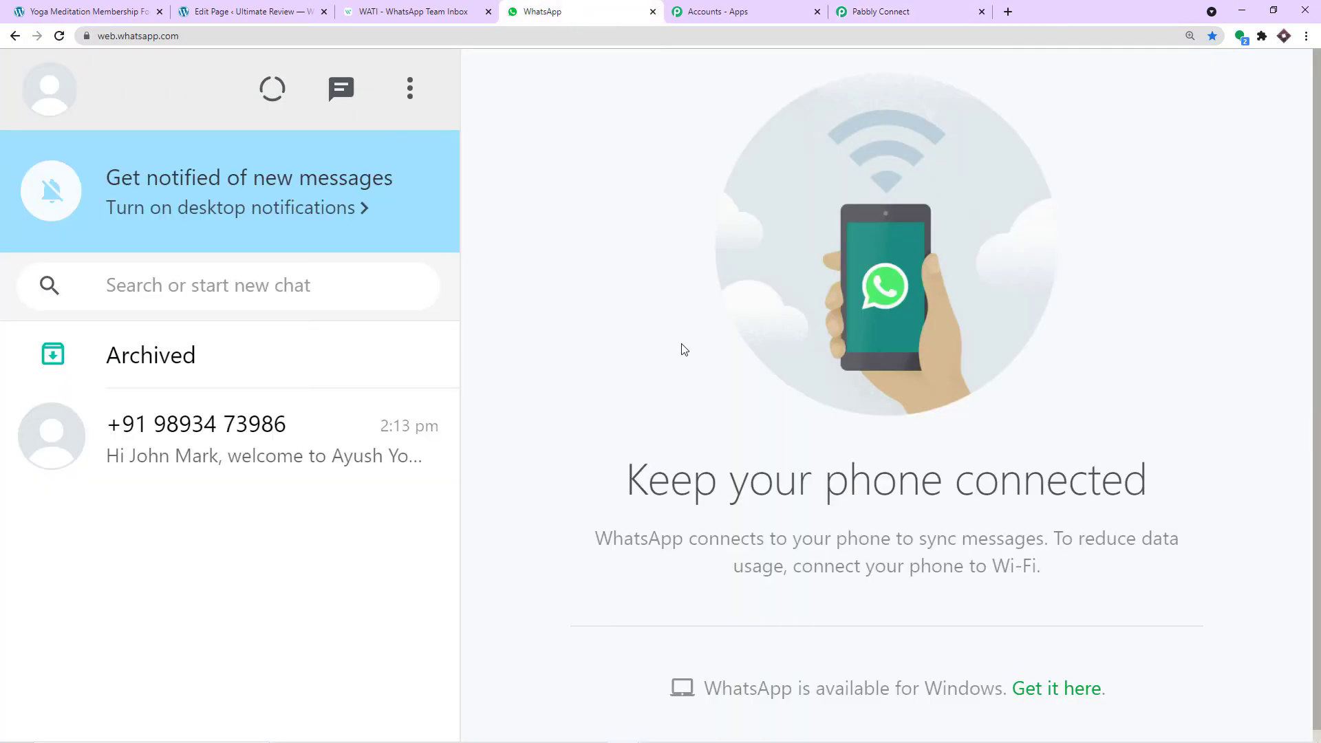
pyautogui.click(214, 425)
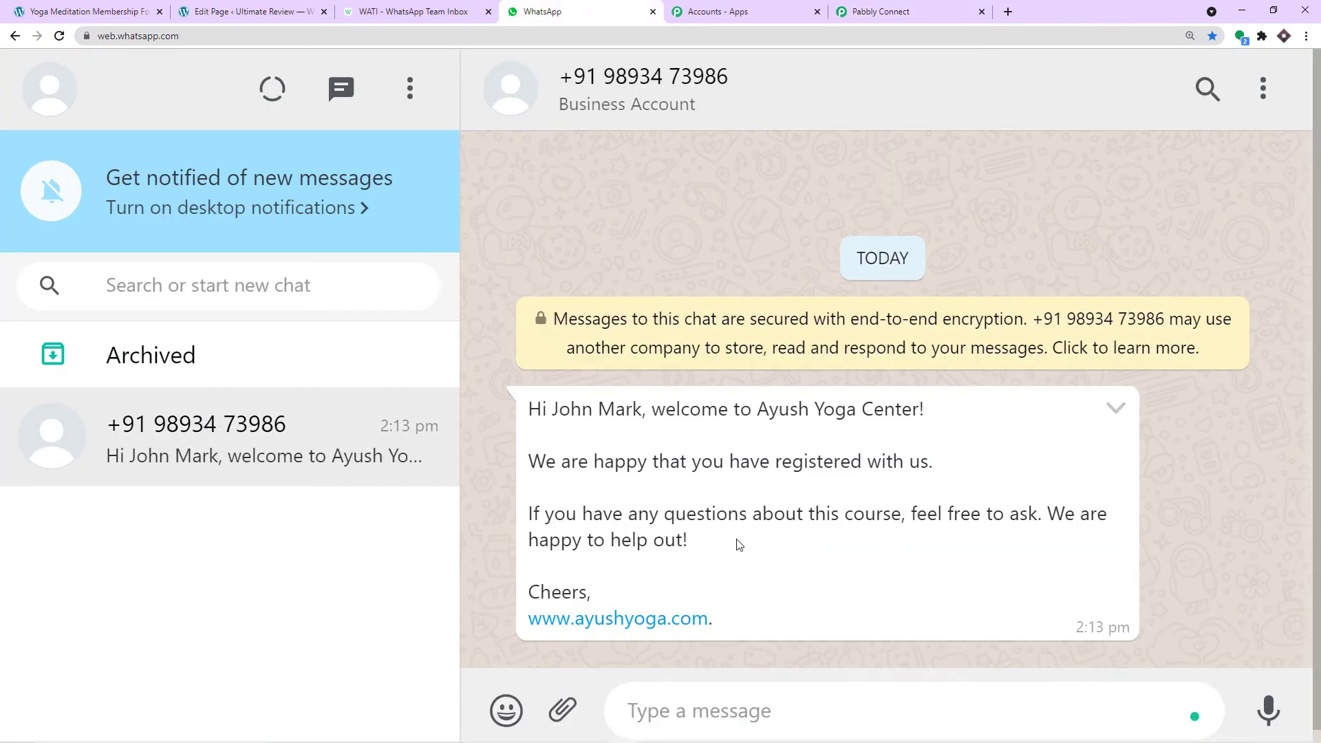
pyautogui.click(406, 11)
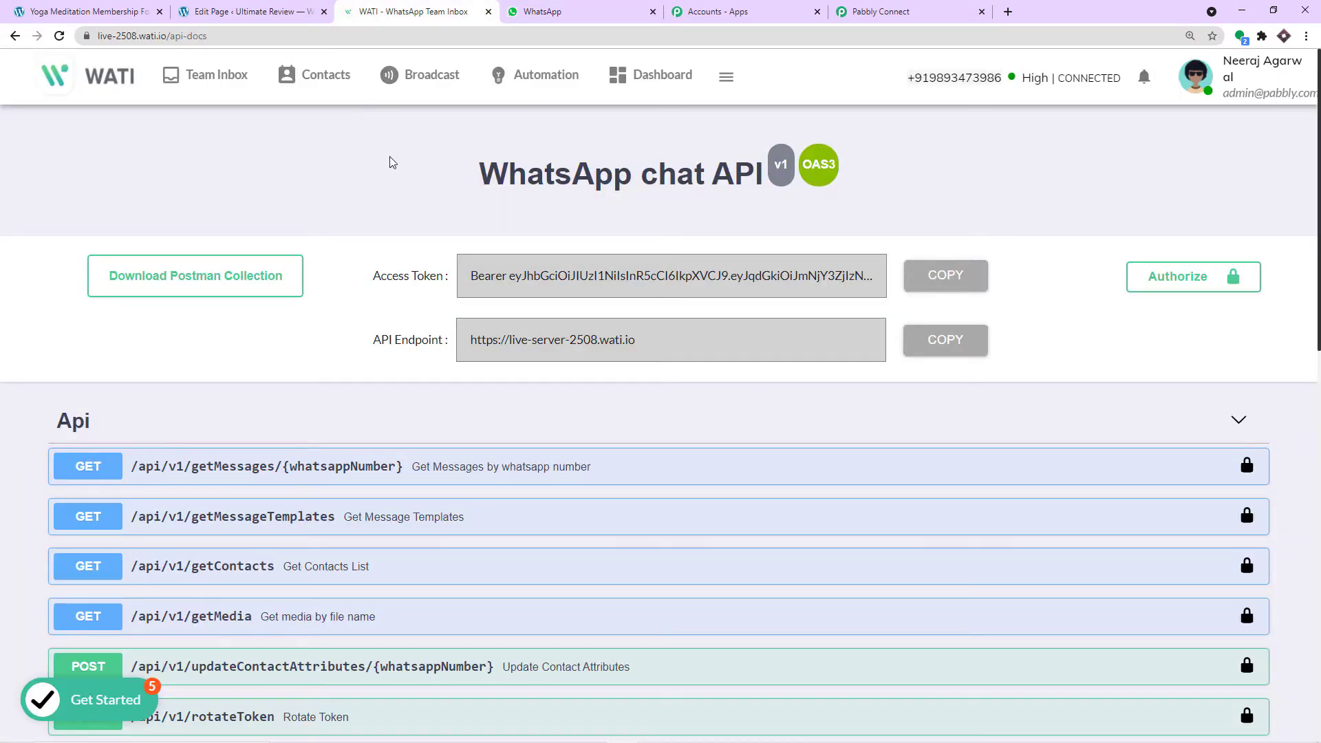
pyautogui.click(421, 78)
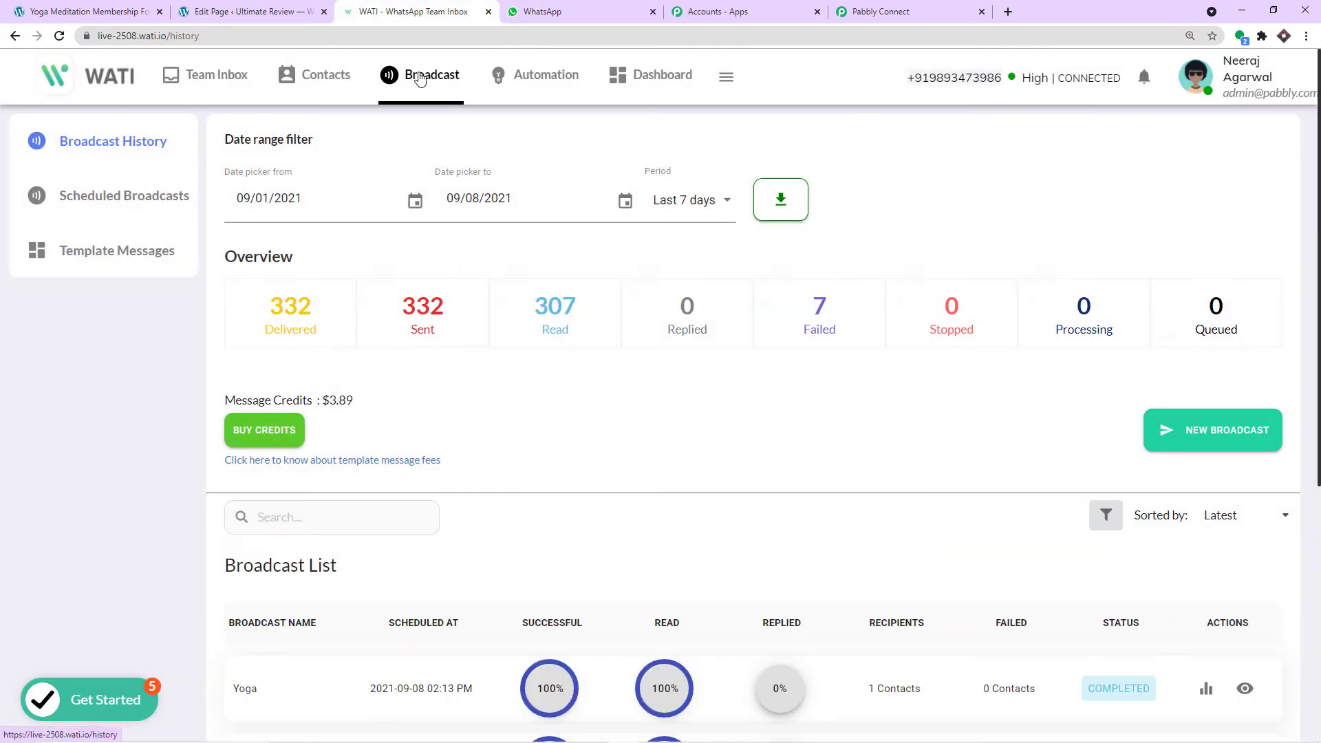
pyautogui.click(125, 256)
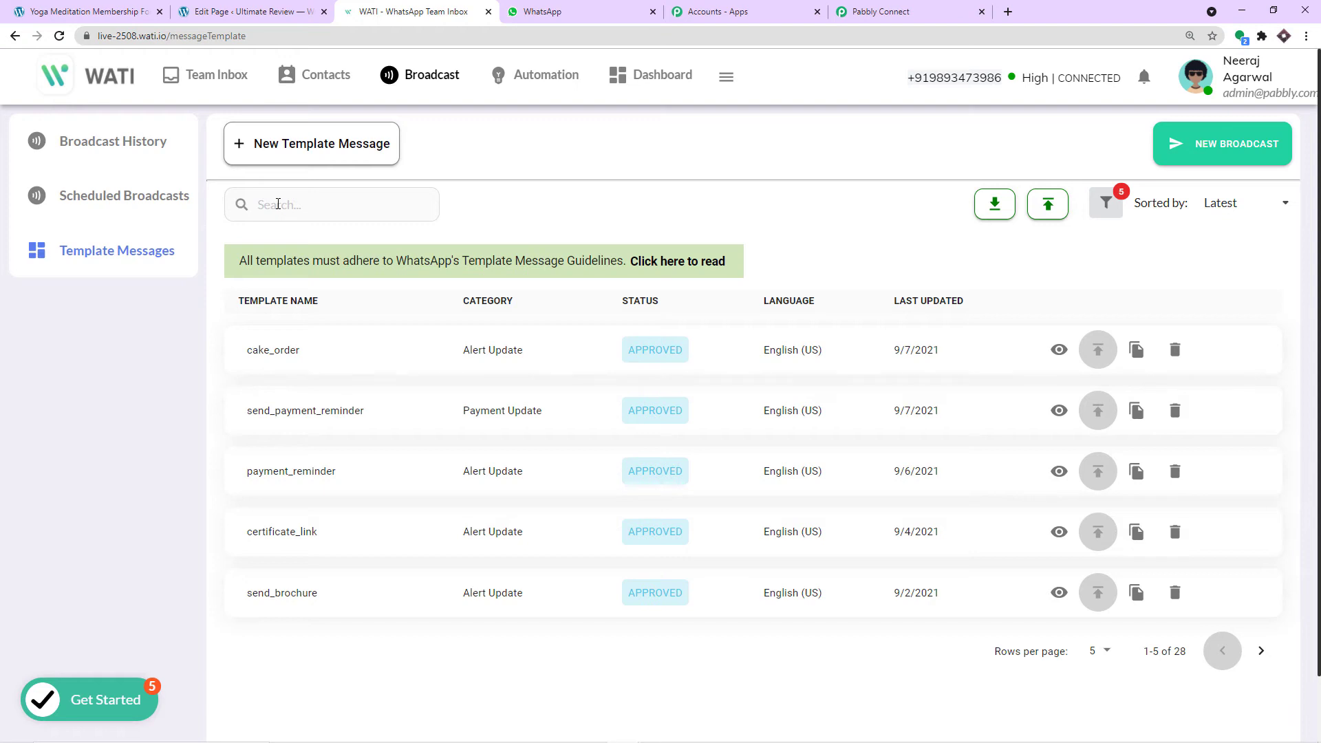
pyautogui.click(278, 204)
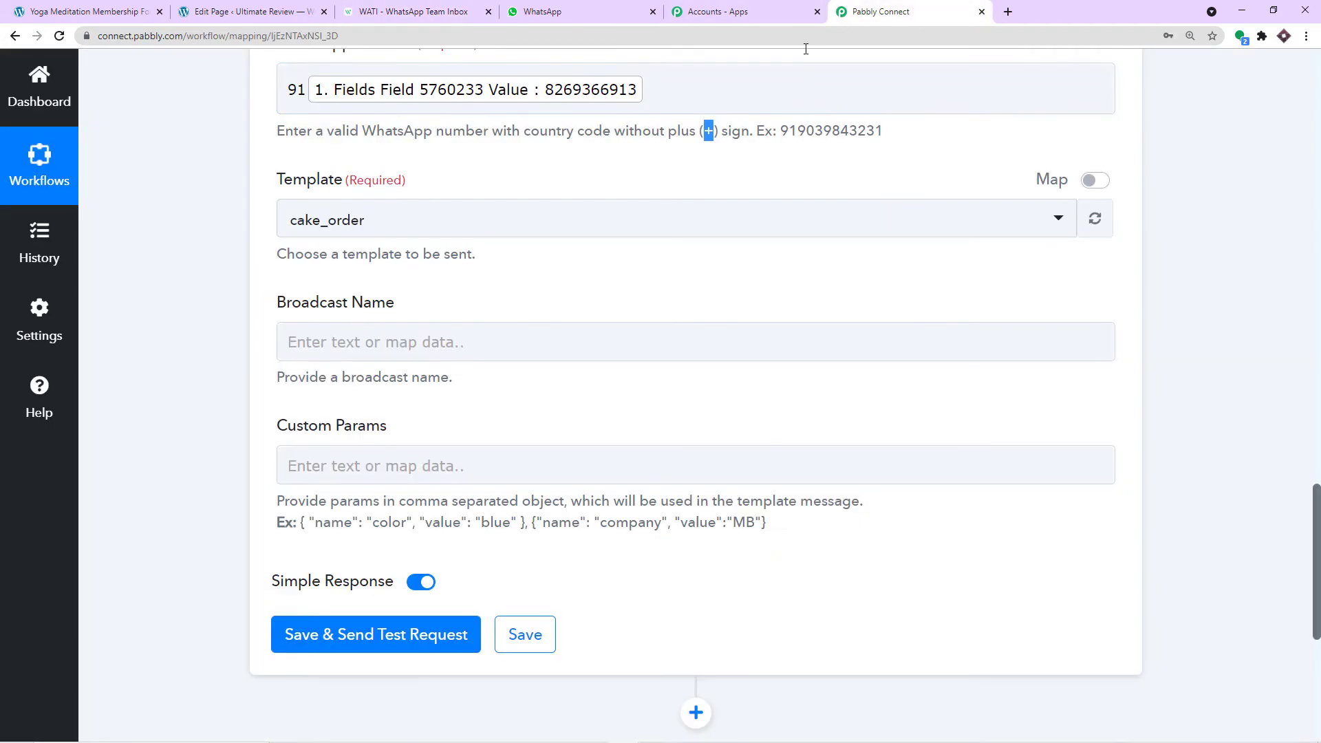
pyautogui.click(881, 12)
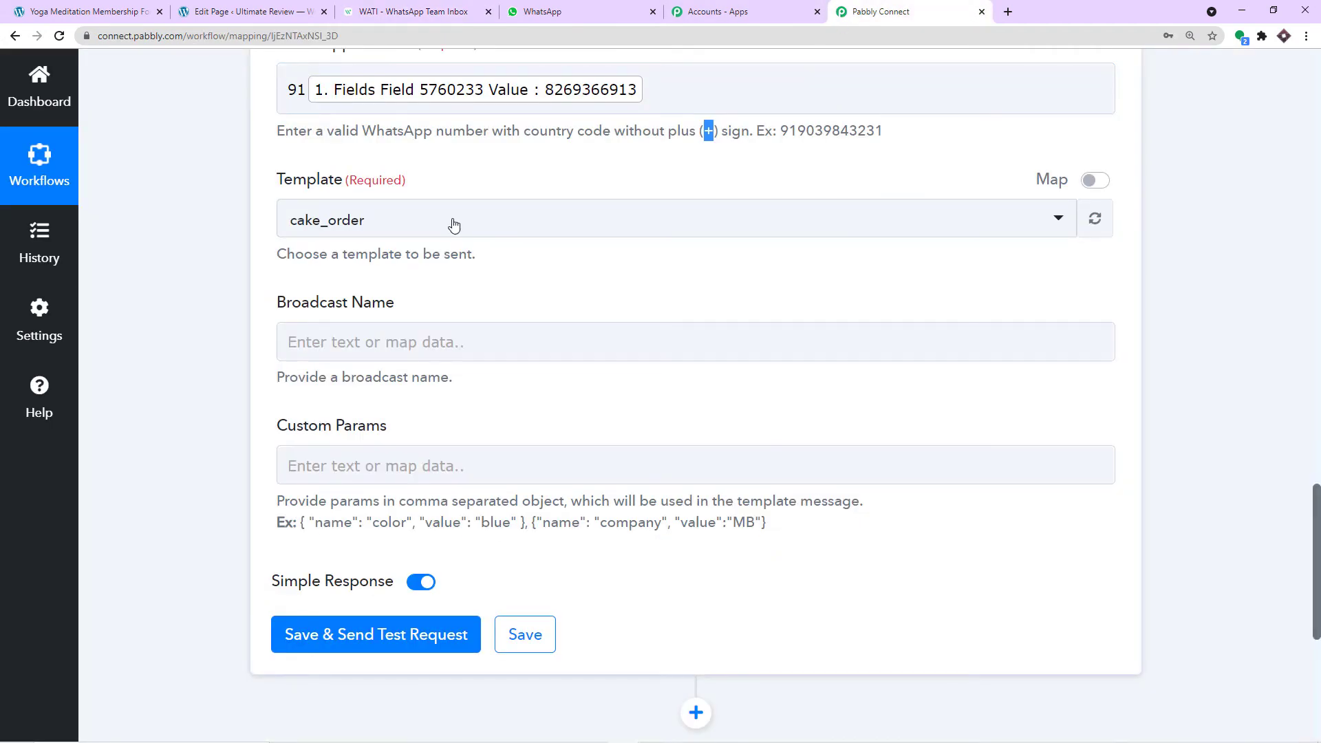
# - Browse the template list against WATI's templates, keep cake_order, and bring up the WhatsApp chat
pyautogui.click(363, 223)
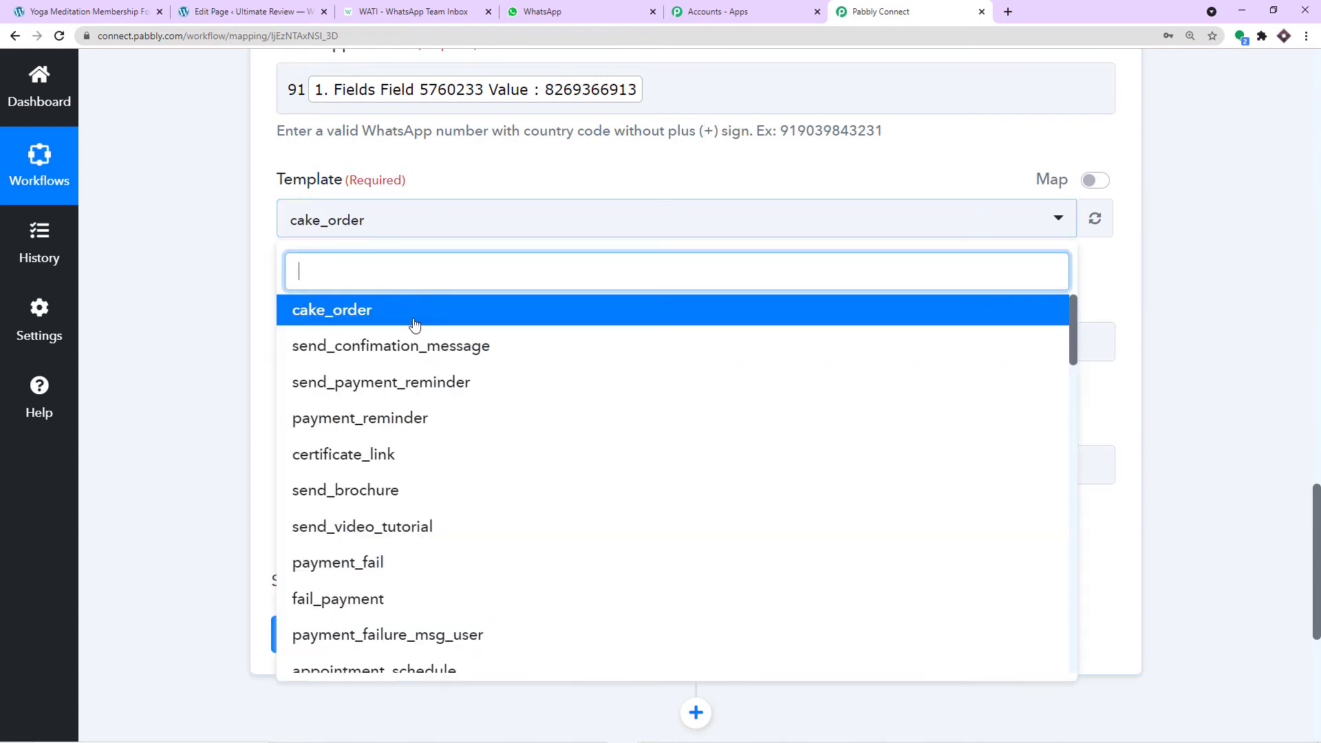
pyautogui.scroll(-10, 430, 454)
pyautogui.scroll(-5, 430, 452)
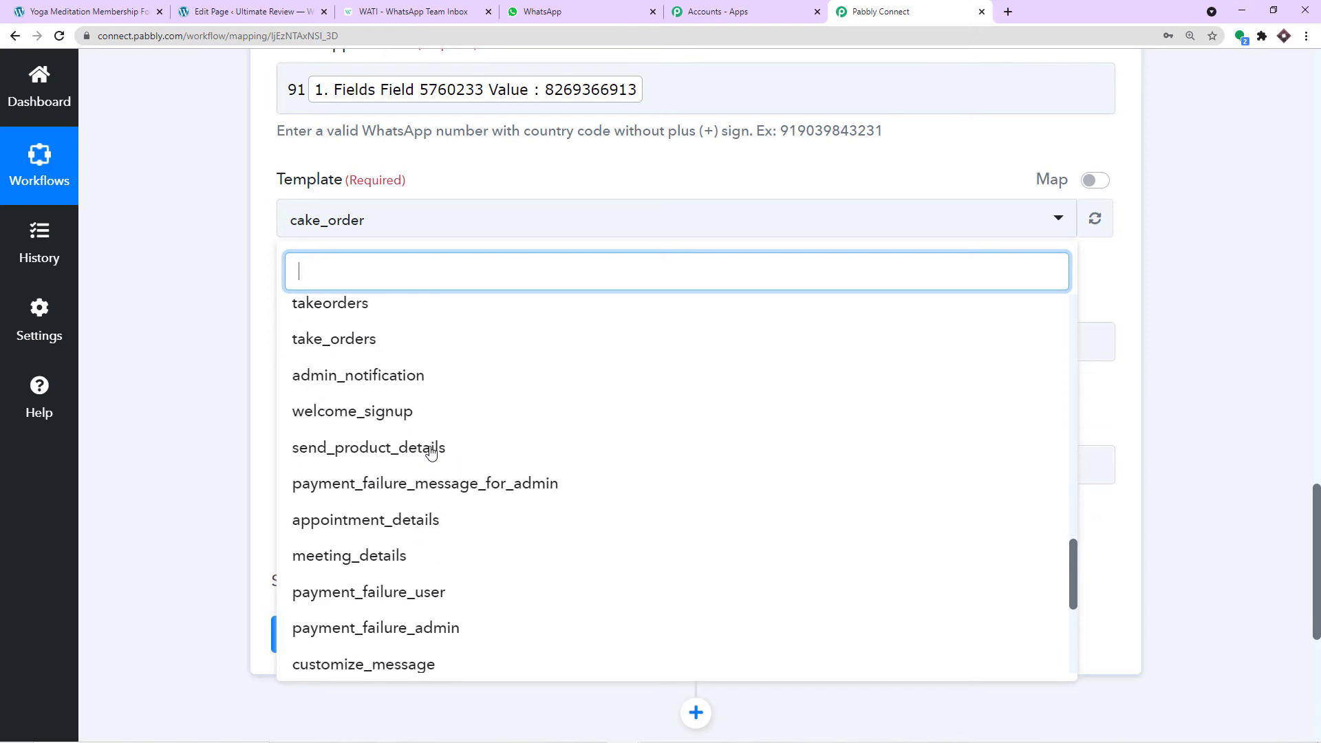
pyautogui.click(413, 11)
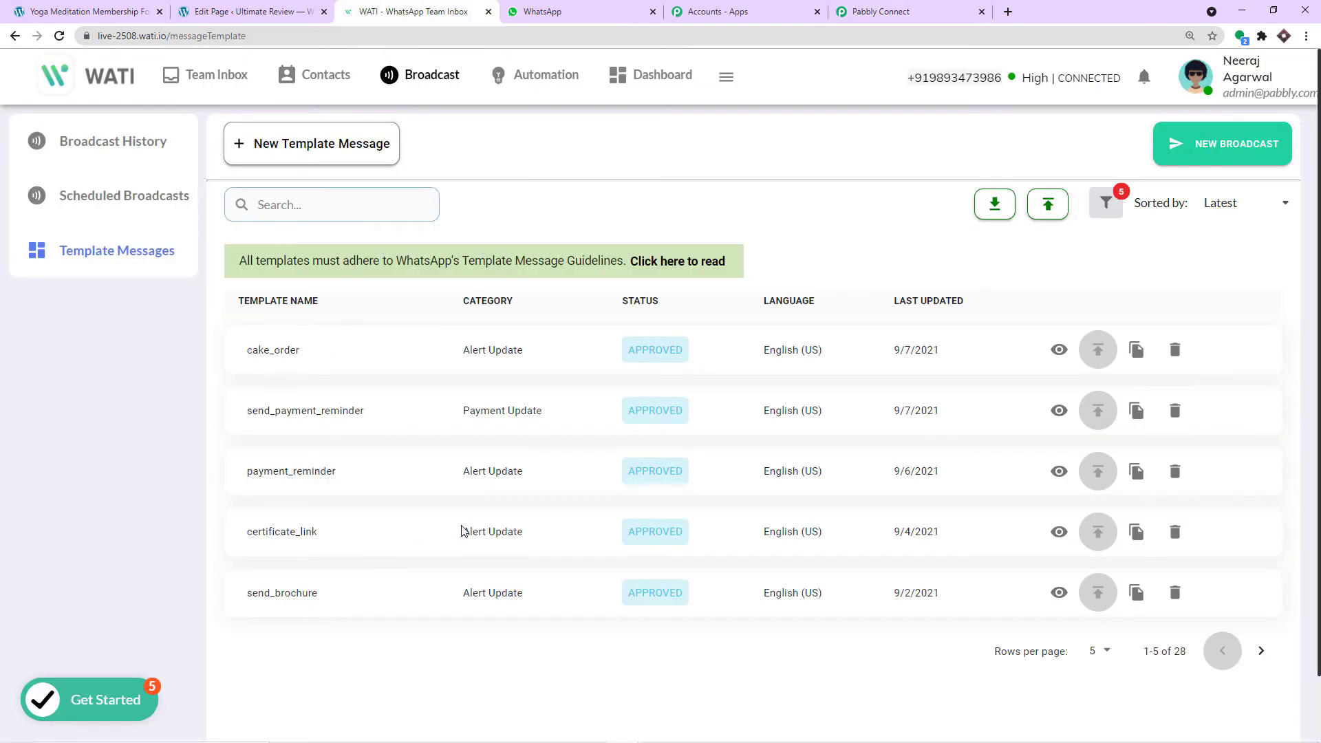
pyautogui.click(930, 16)
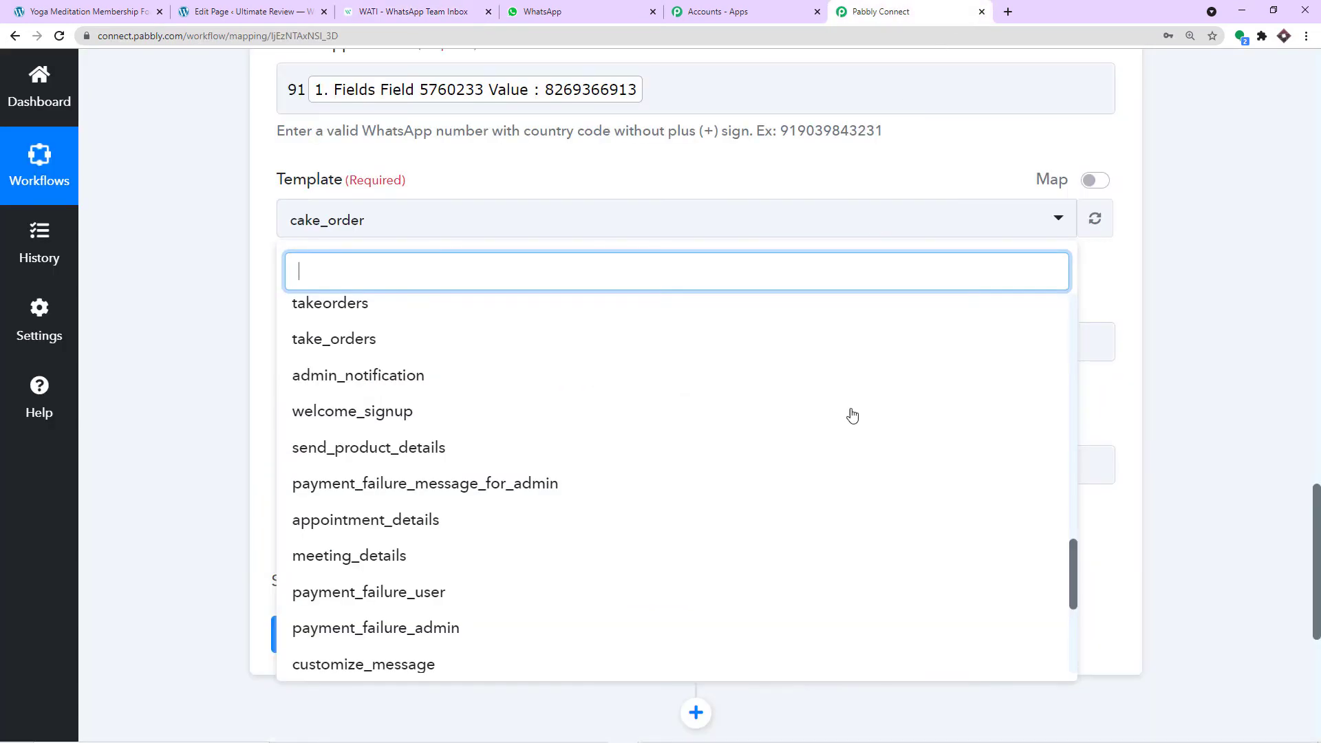
pyautogui.scroll(5, 649, 407)
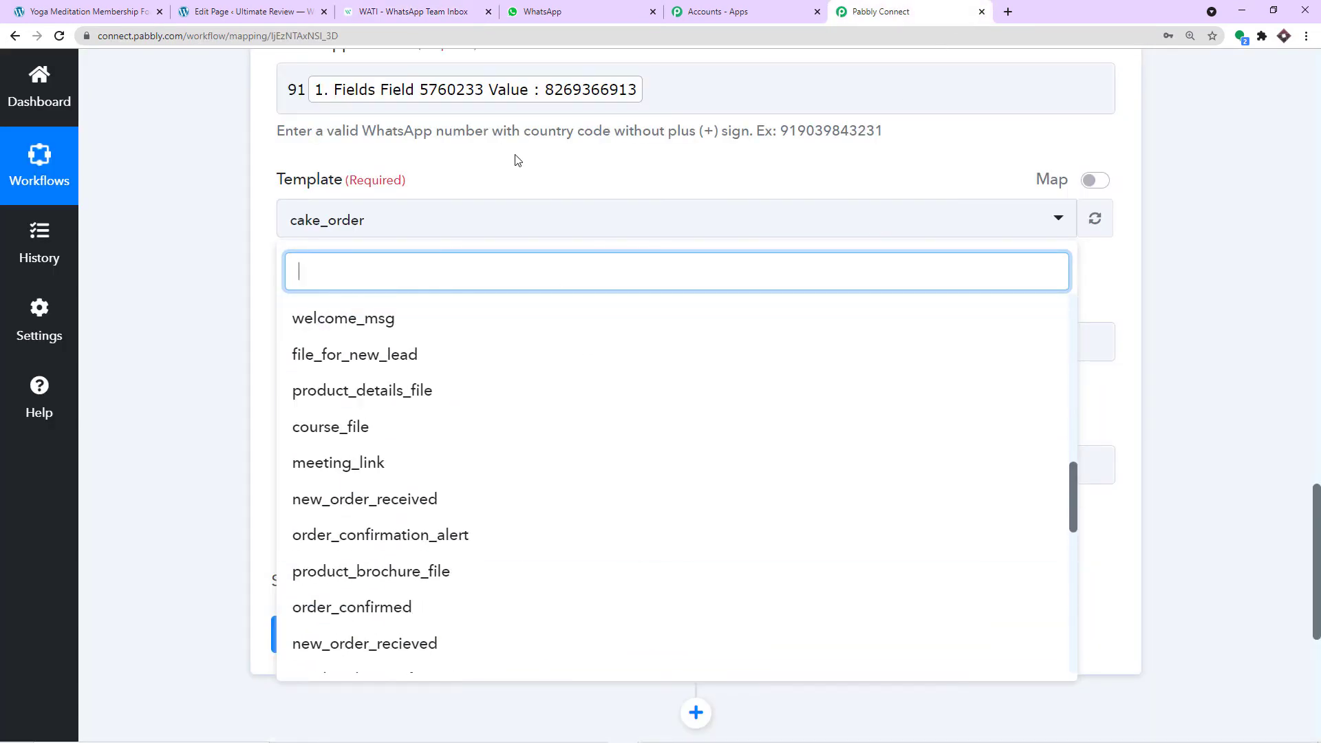
pyautogui.click(517, 160)
pyautogui.click(540, 20)
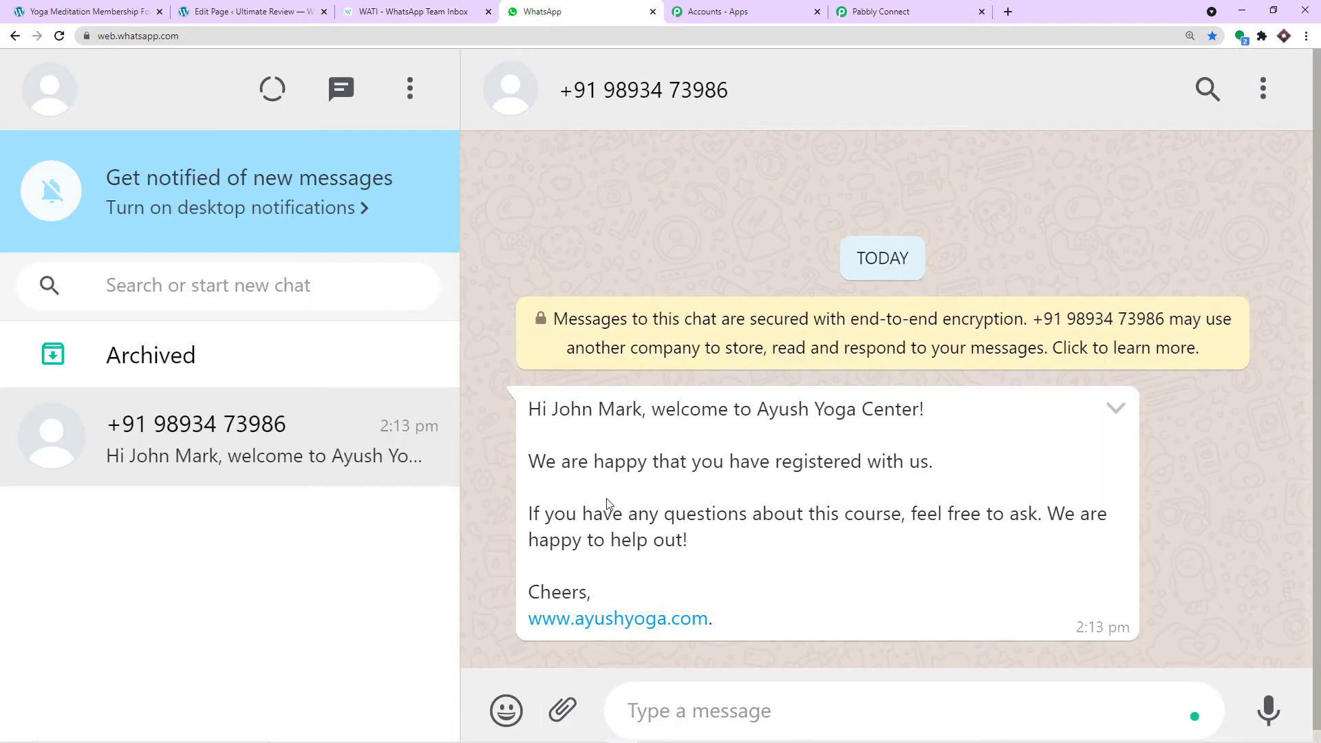
# - Search WATI's Template Messages for 'course' and view the course_registration template
pyautogui.click(413, 11)
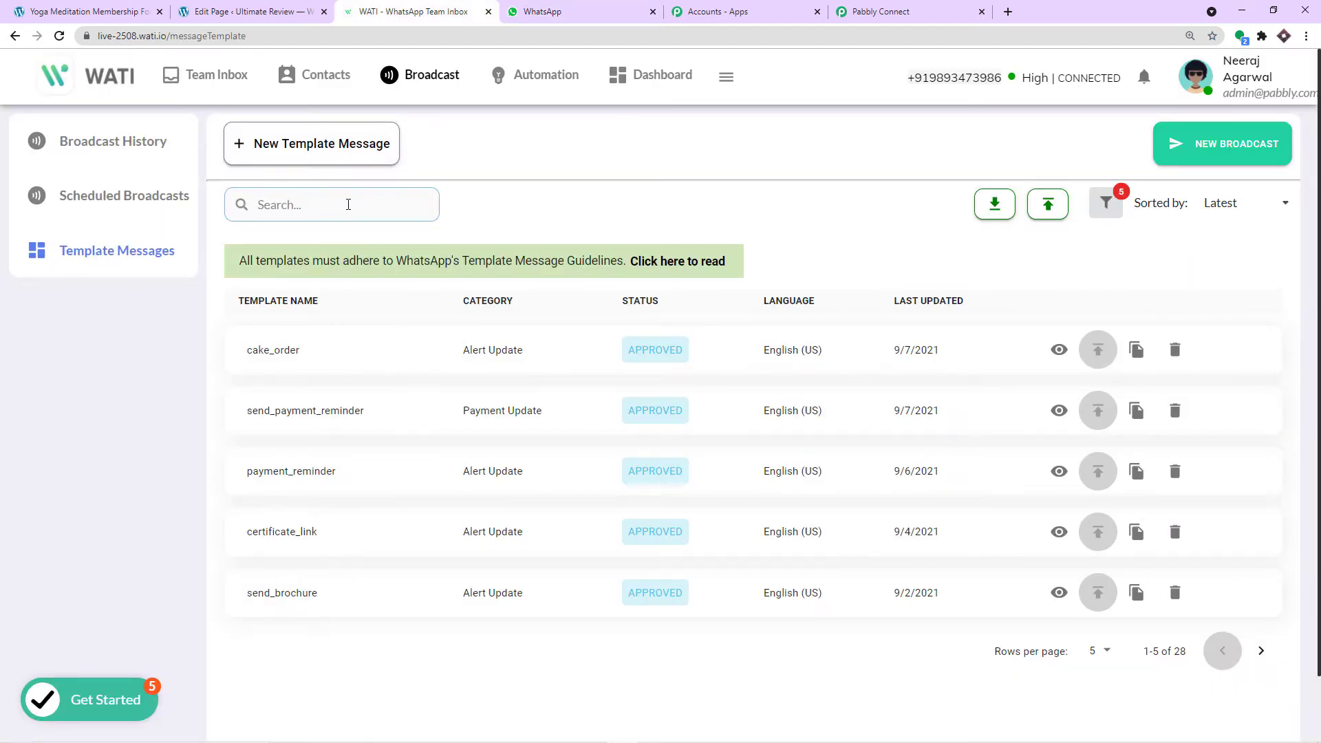
pyautogui.write('course')
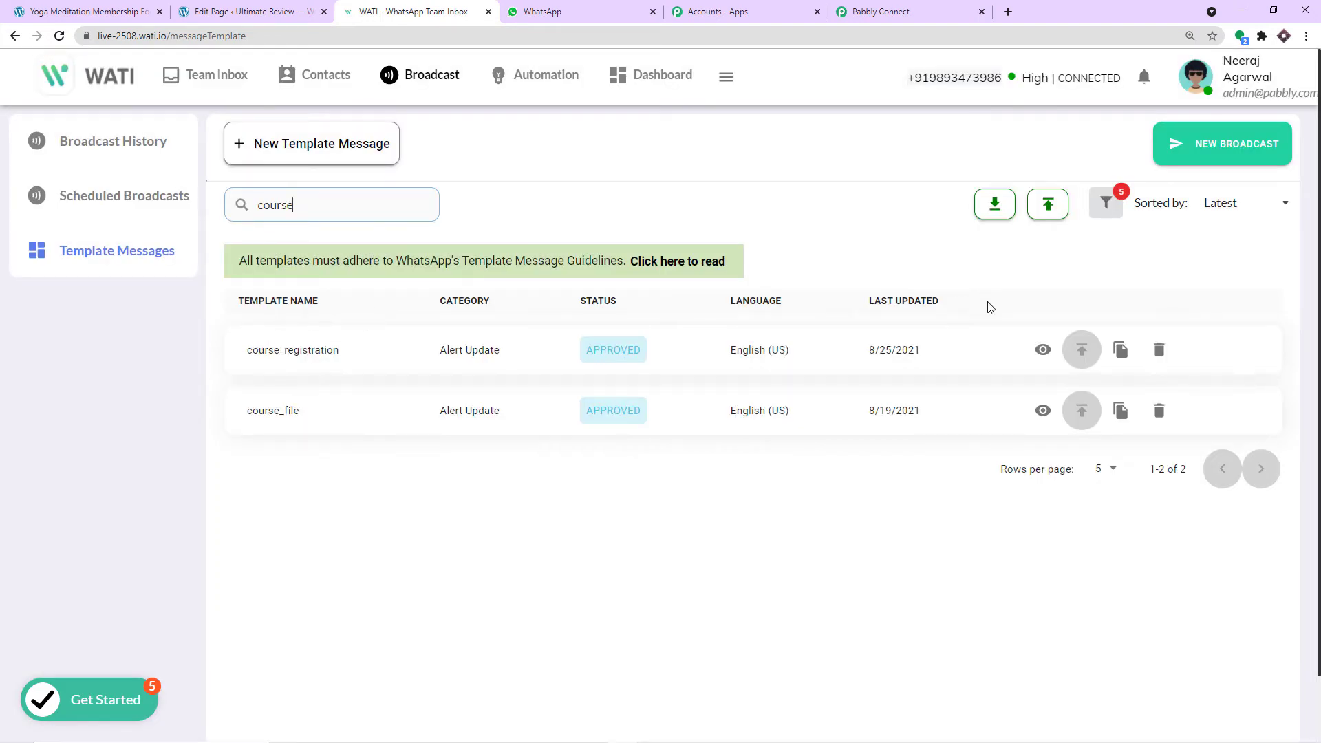
pyautogui.click(1043, 350)
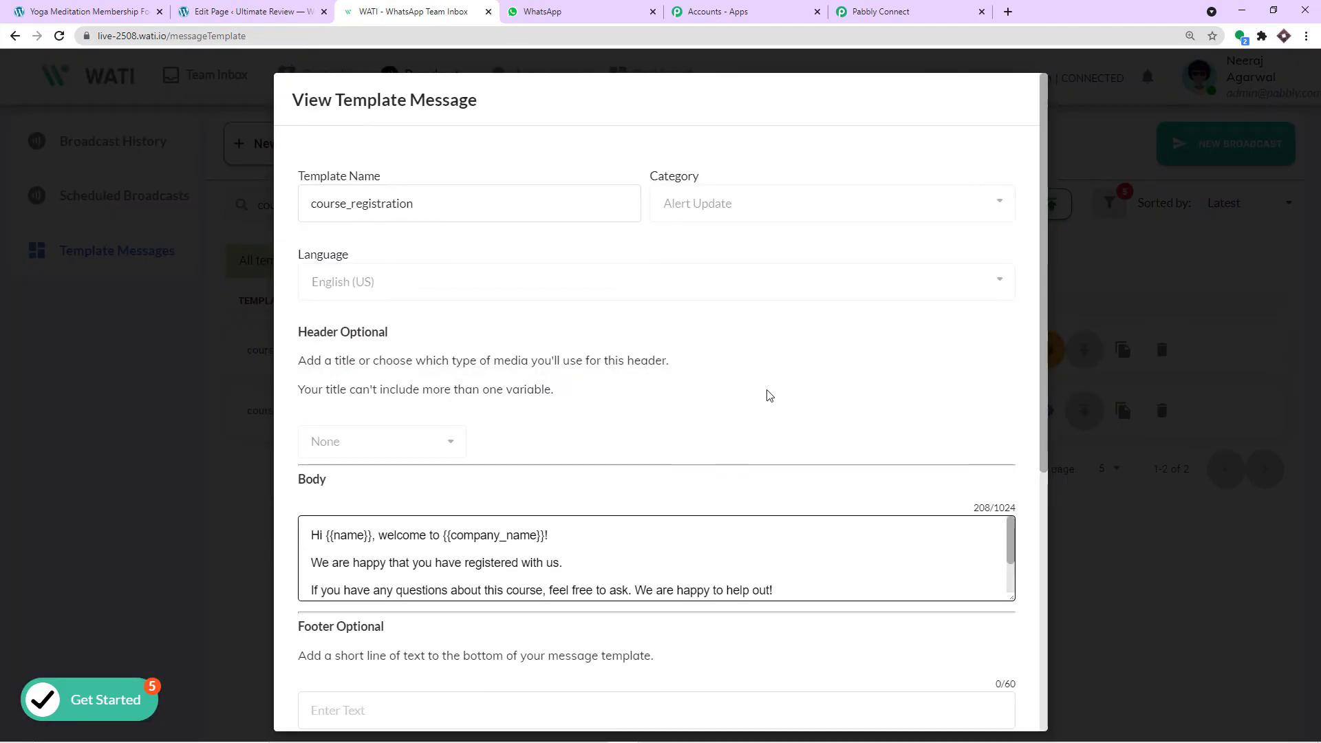
# - Review the body's {{name}}, {{company_name}} and {{website_url}} variables
pyautogui.scroll(-2, 764, 391)
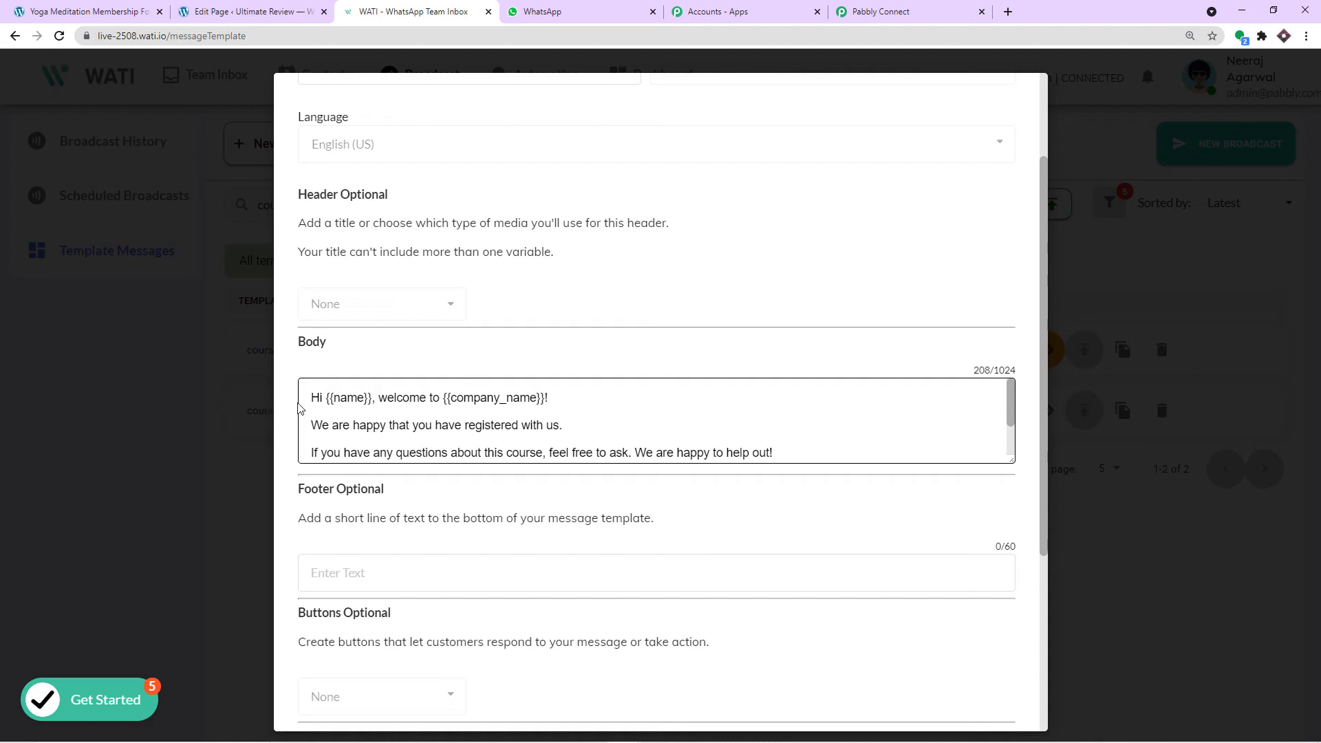
pyautogui.moveTo(311, 397); pyautogui.dragTo(369, 402)
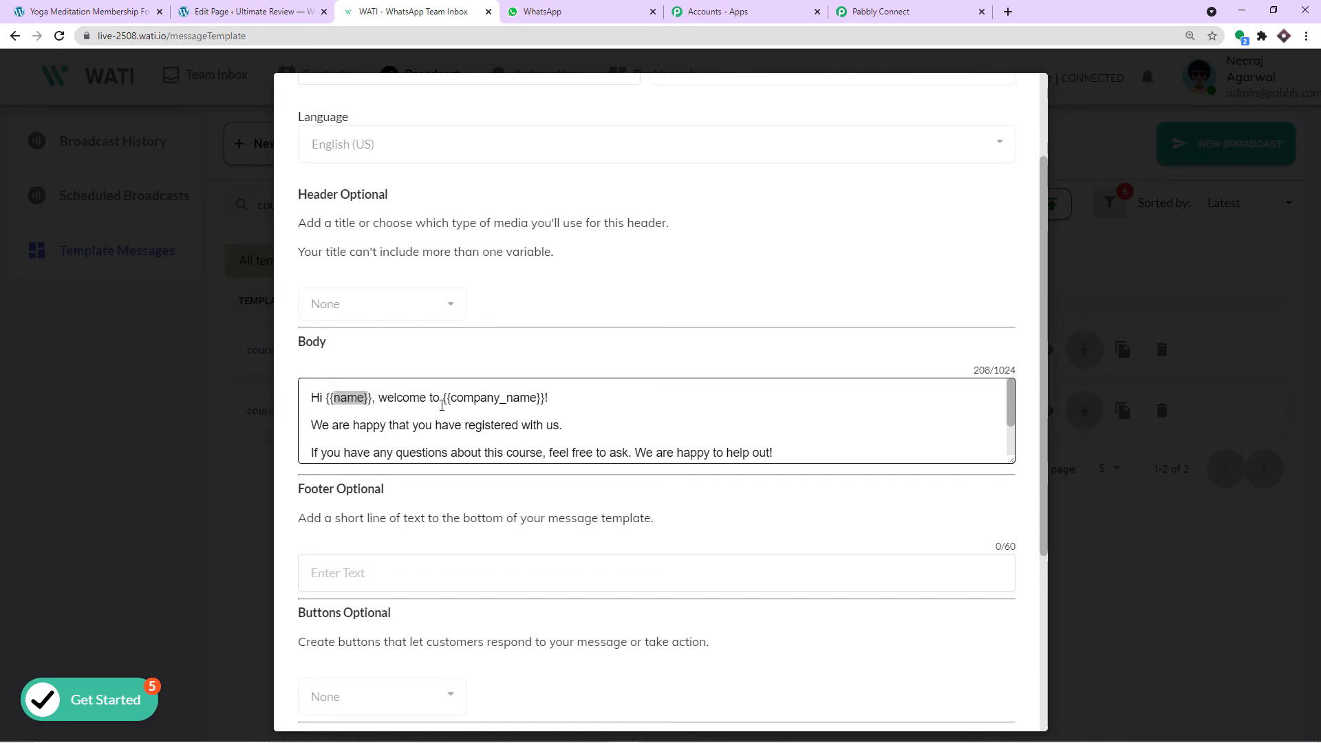
pyautogui.moveTo(441, 398); pyautogui.dragTo(545, 399)
pyautogui.scroll(-1, 517, 405)
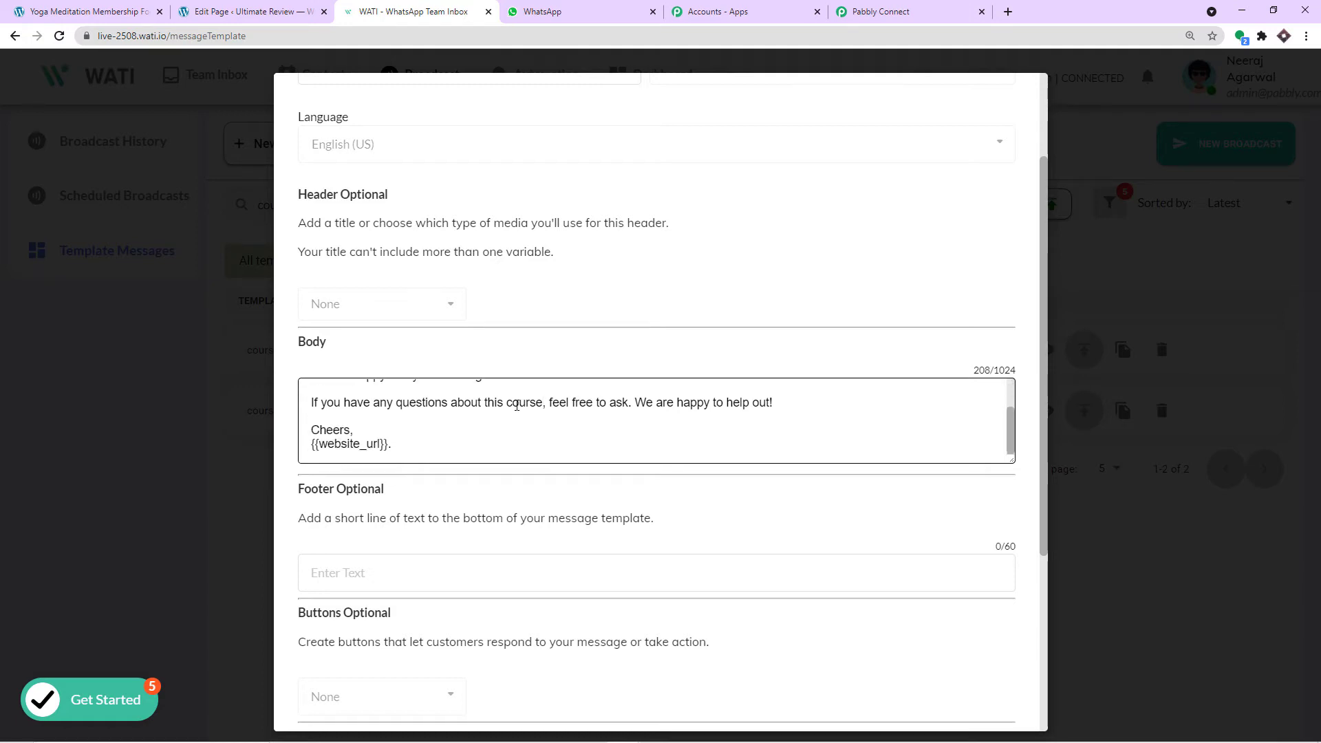
pyautogui.moveTo(403, 448); pyautogui.dragTo(313, 445)
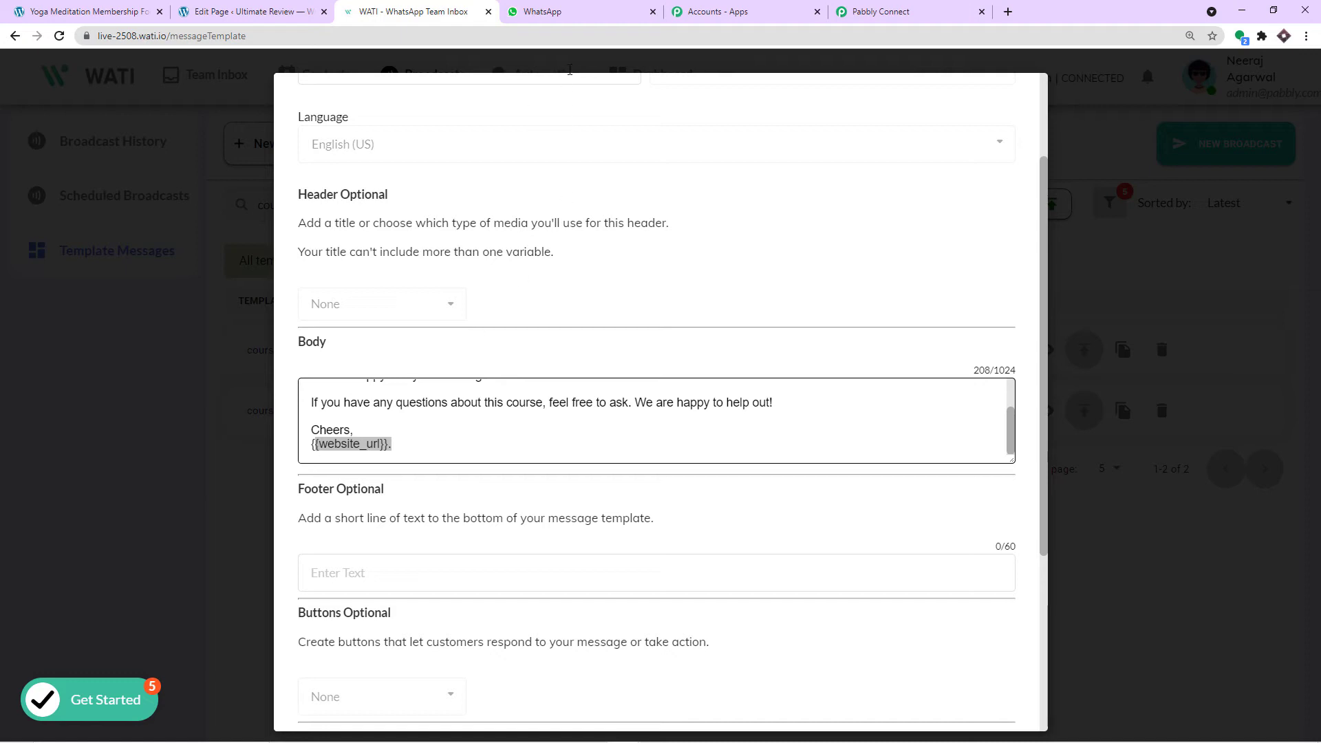
pyautogui.click(577, 15)
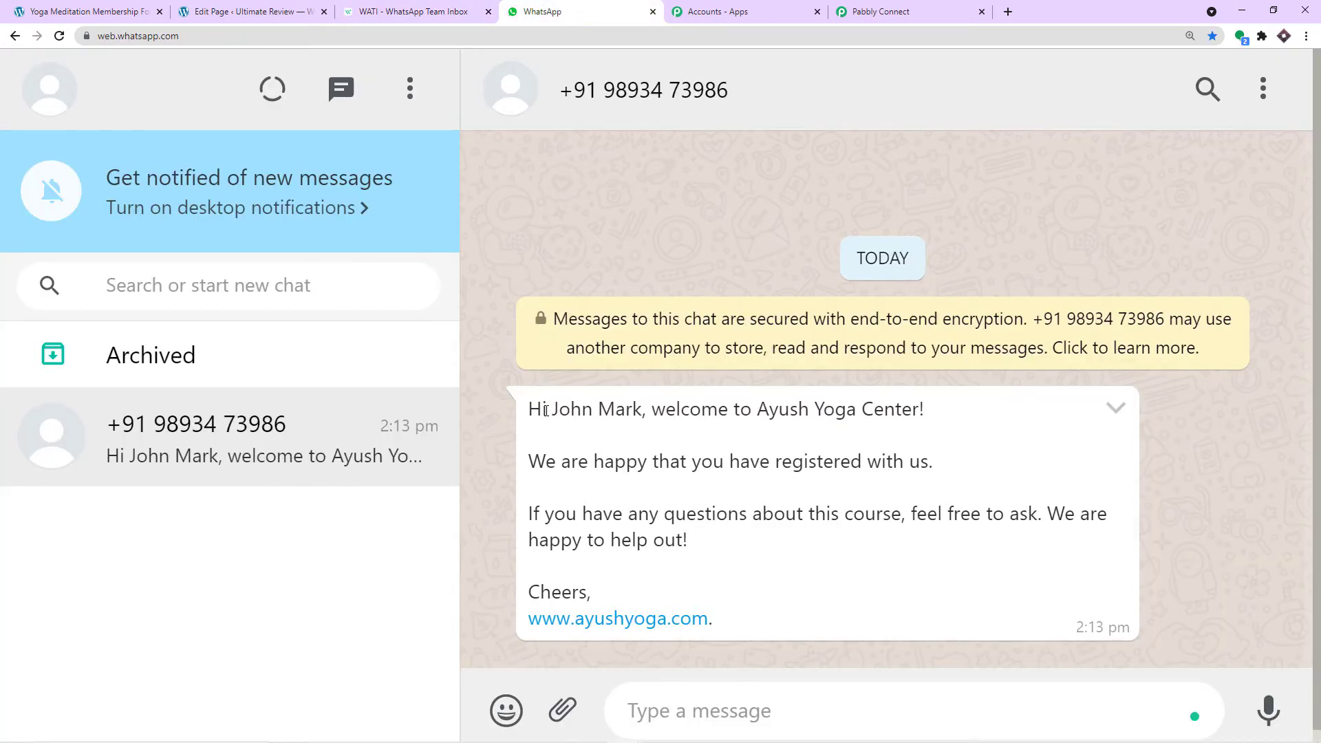
# - Compare the message's recipient name, Ayush Yoga Center and website link with the WATI template
pyautogui.moveTo(558, 409); pyautogui.dragTo(638, 416)
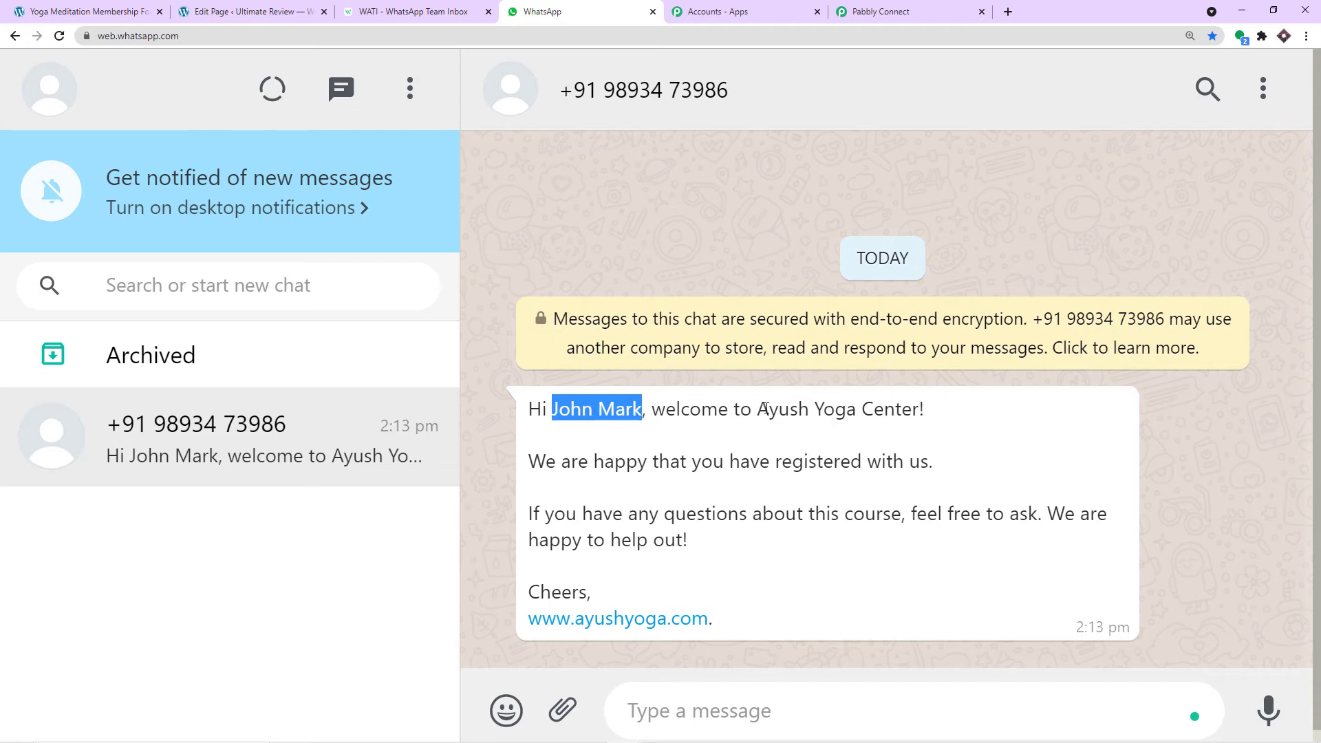
pyautogui.moveTo(757, 409); pyautogui.dragTo(924, 426)
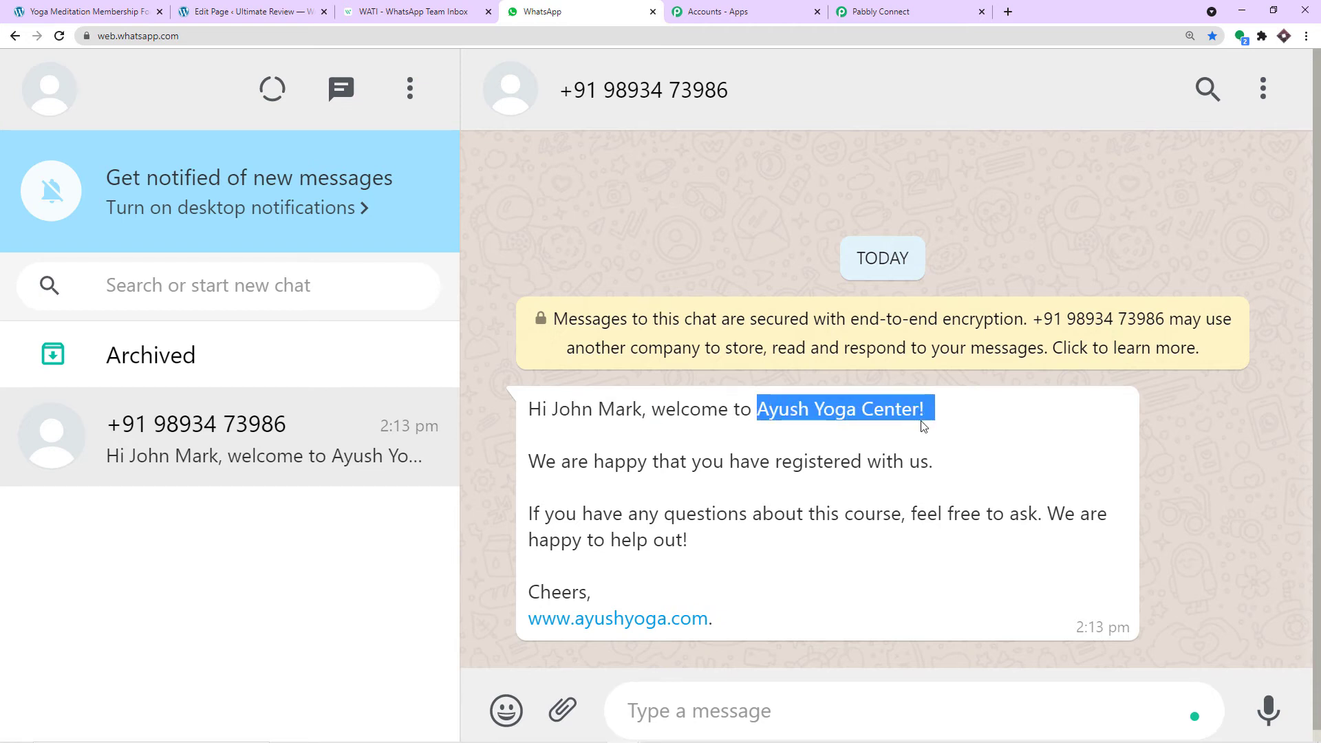
pyautogui.moveTo(717, 622); pyautogui.dragTo(524, 613)
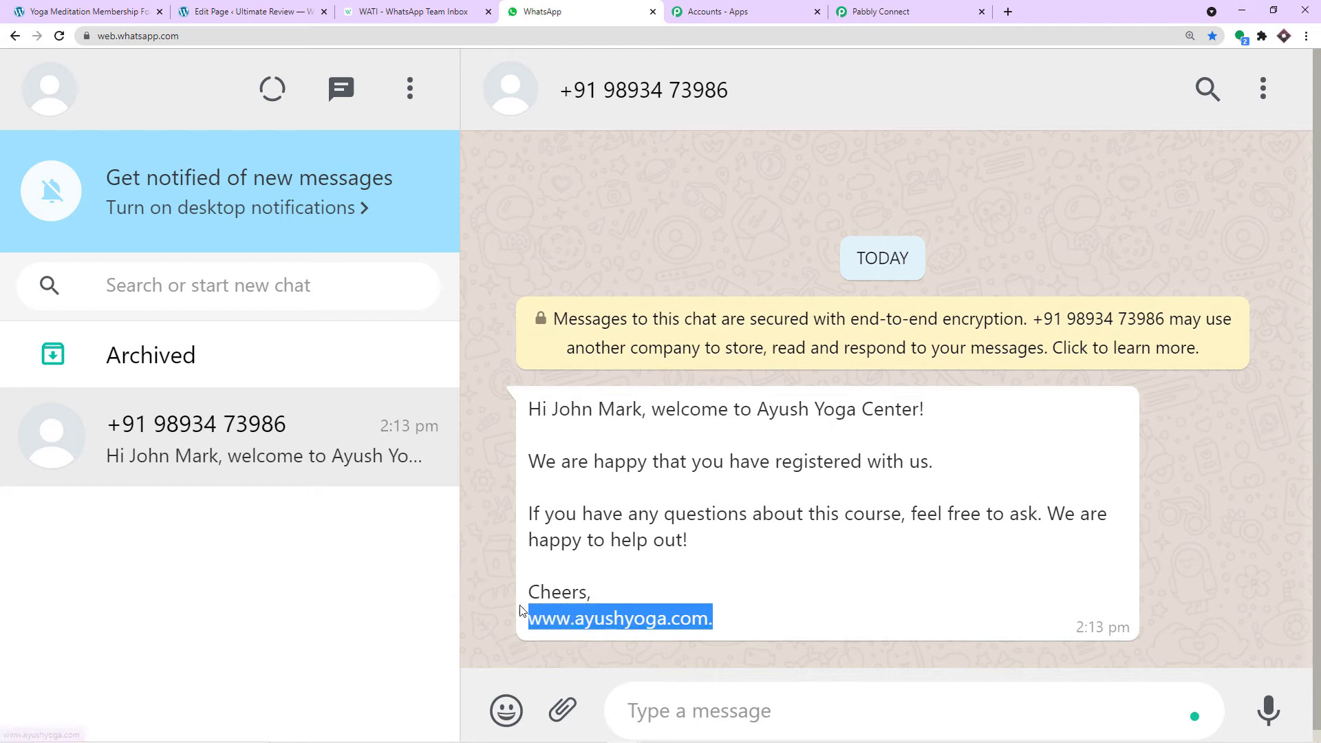
pyautogui.click(563, 413)
pyautogui.moveTo(553, 413); pyautogui.dragTo(639, 413)
pyautogui.moveTo(769, 413); pyautogui.dragTo(902, 413)
pyautogui.moveTo(719, 622); pyautogui.dragTo(521, 624)
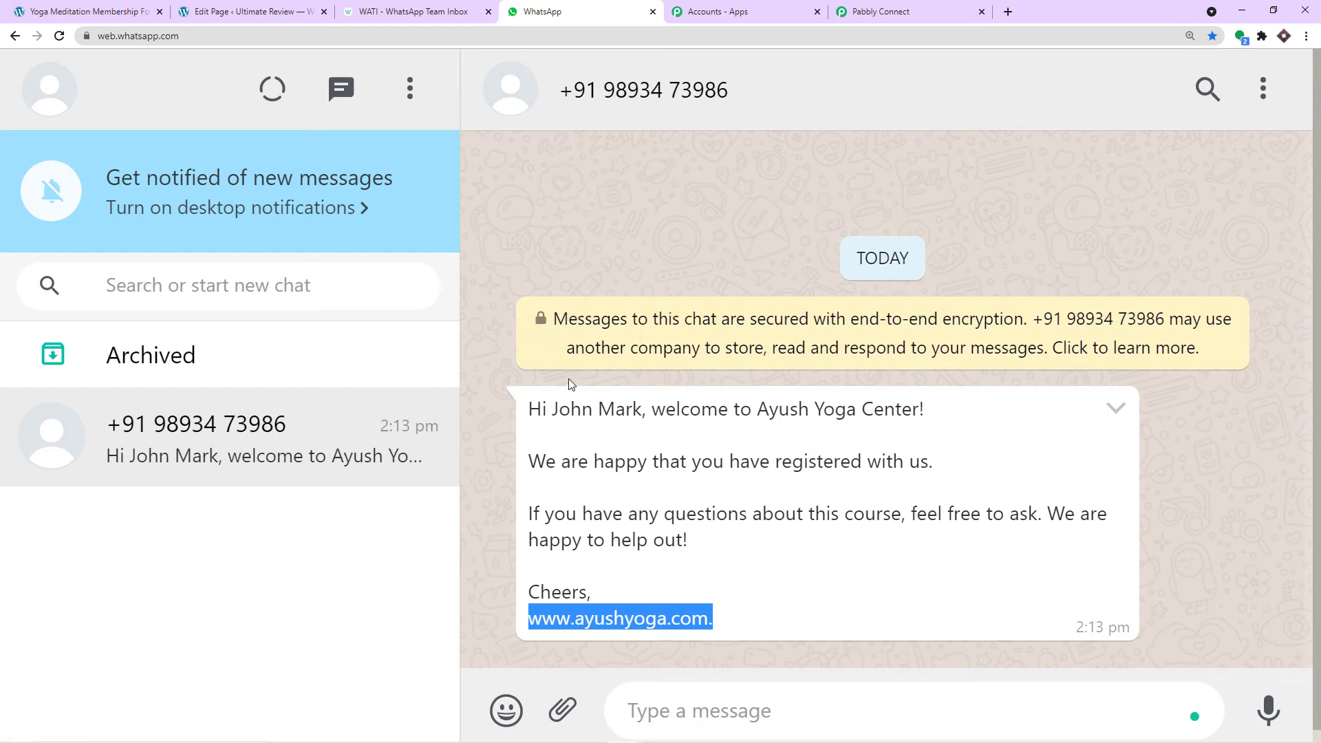
pyautogui.hotkey('ctrl', 'shift', 'Tab')
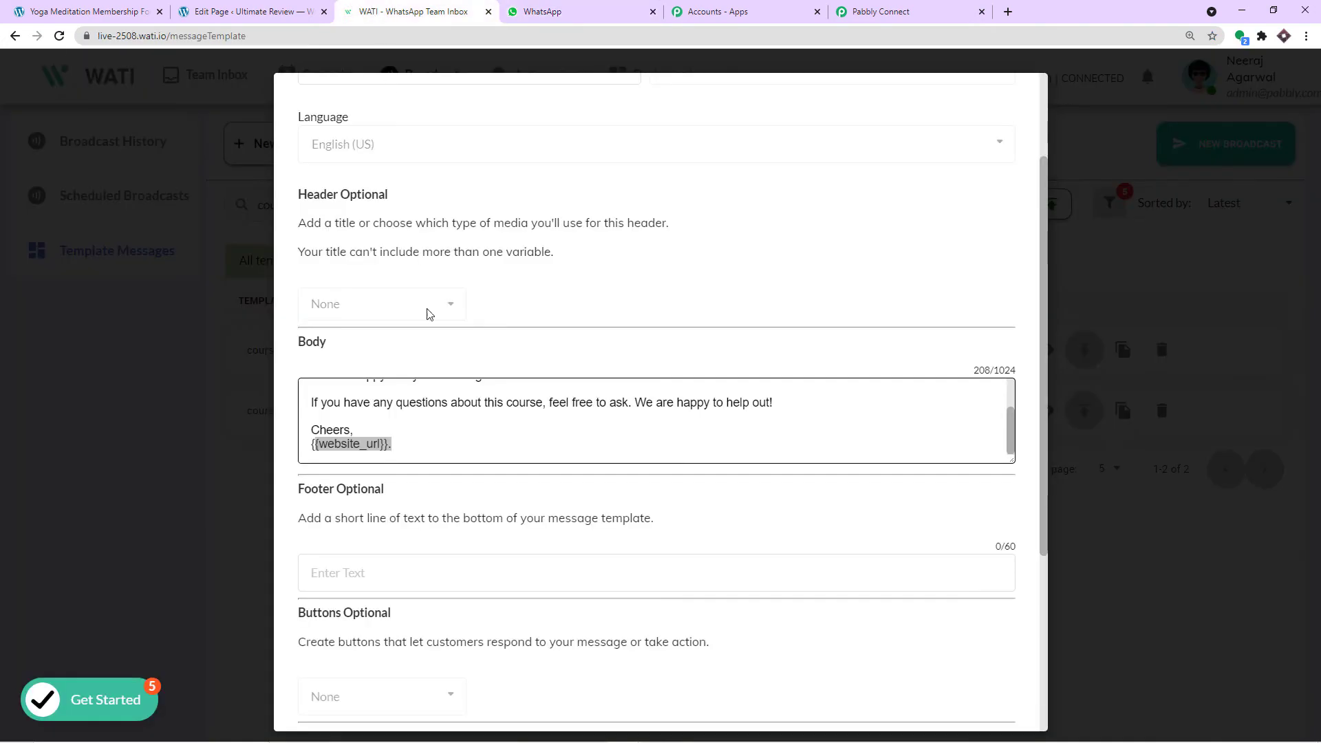
pyautogui.scroll(2, 383, 423)
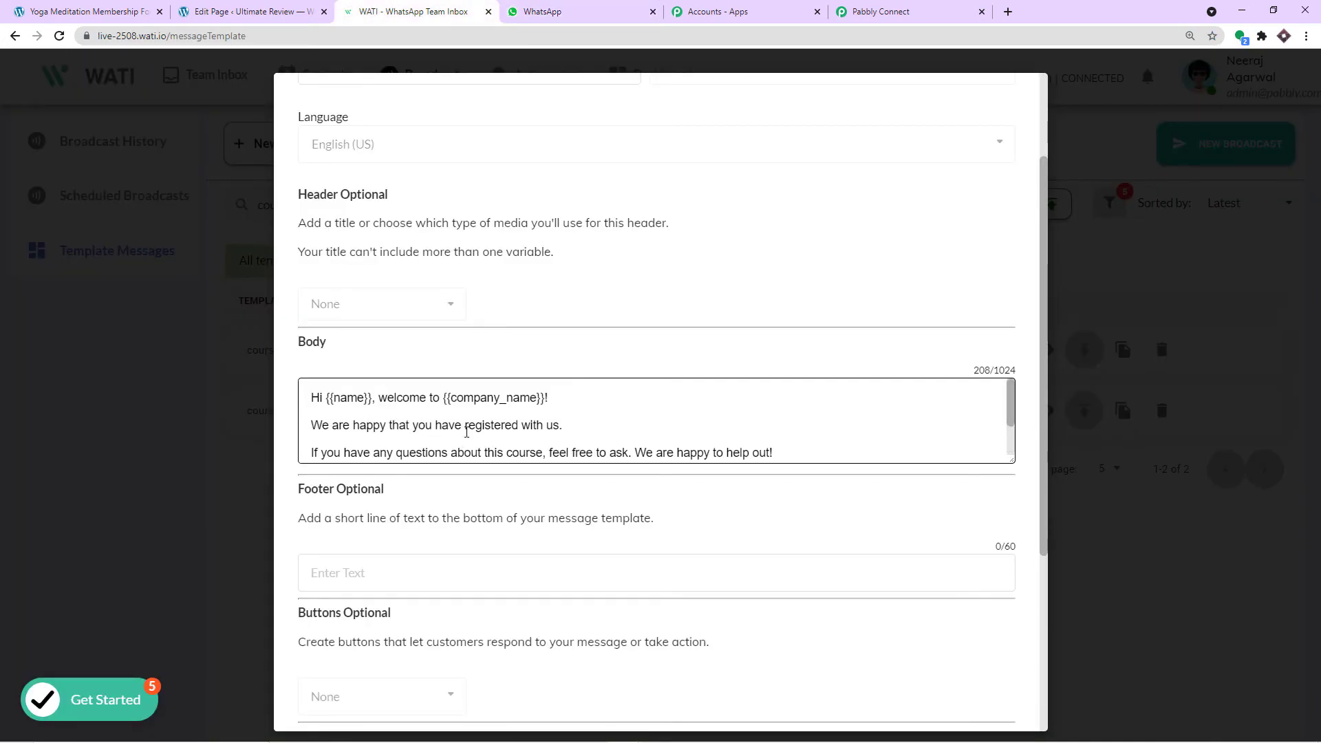
pyautogui.click(571, 8)
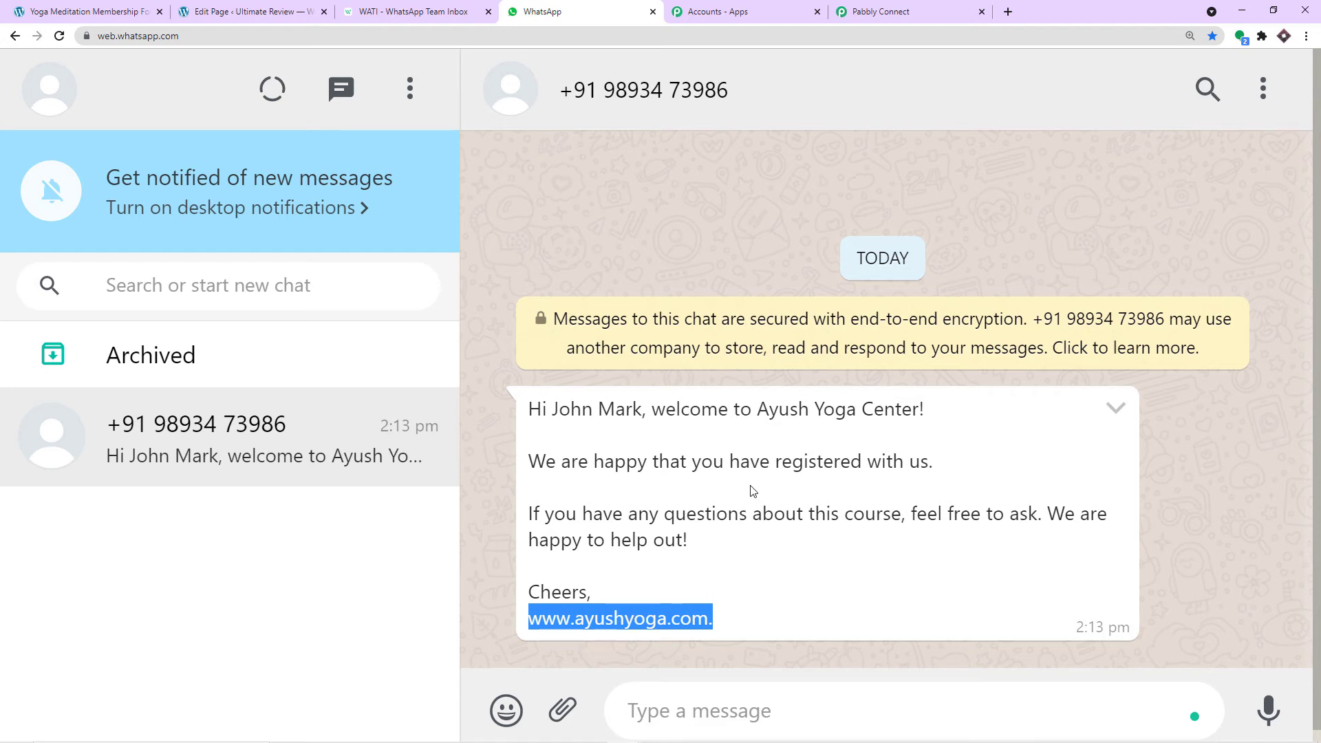
# - Return to the Pabbly Connect WATI step and select the example Custom Params object
pyautogui.click(845, 6)
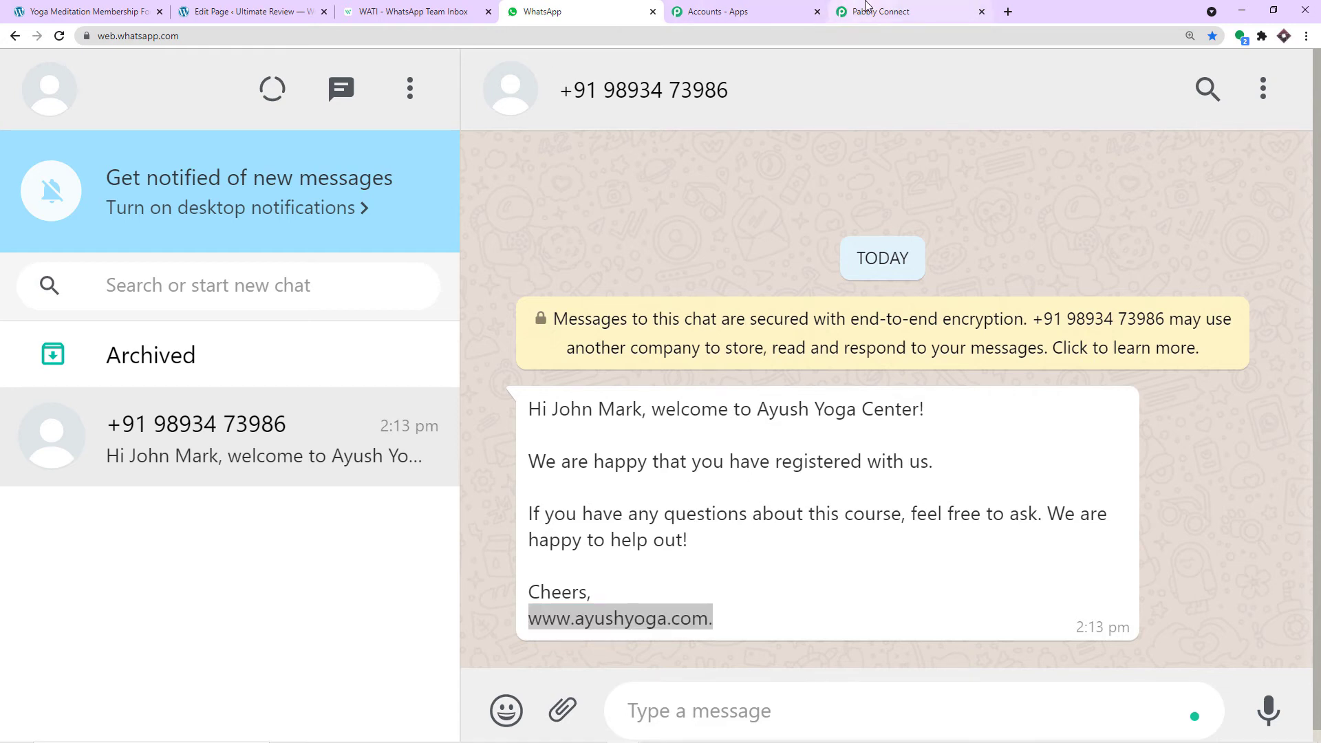
pyautogui.scroll(-1, 672, 342)
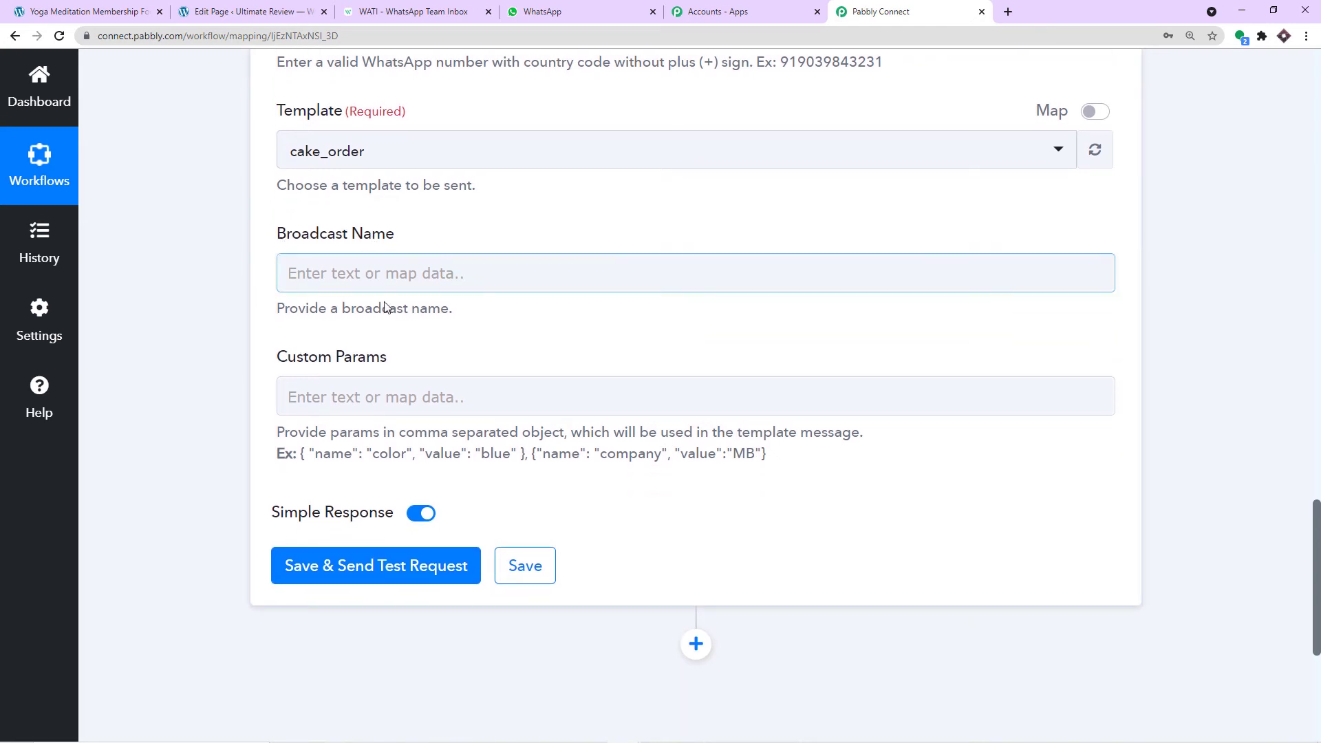
pyautogui.moveTo(529, 453); pyautogui.dragTo(301, 454)
# - Paste the example parameter object into the Custom Params field
pyautogui.rightClick(302, 453)
pyautogui.click(326, 461)
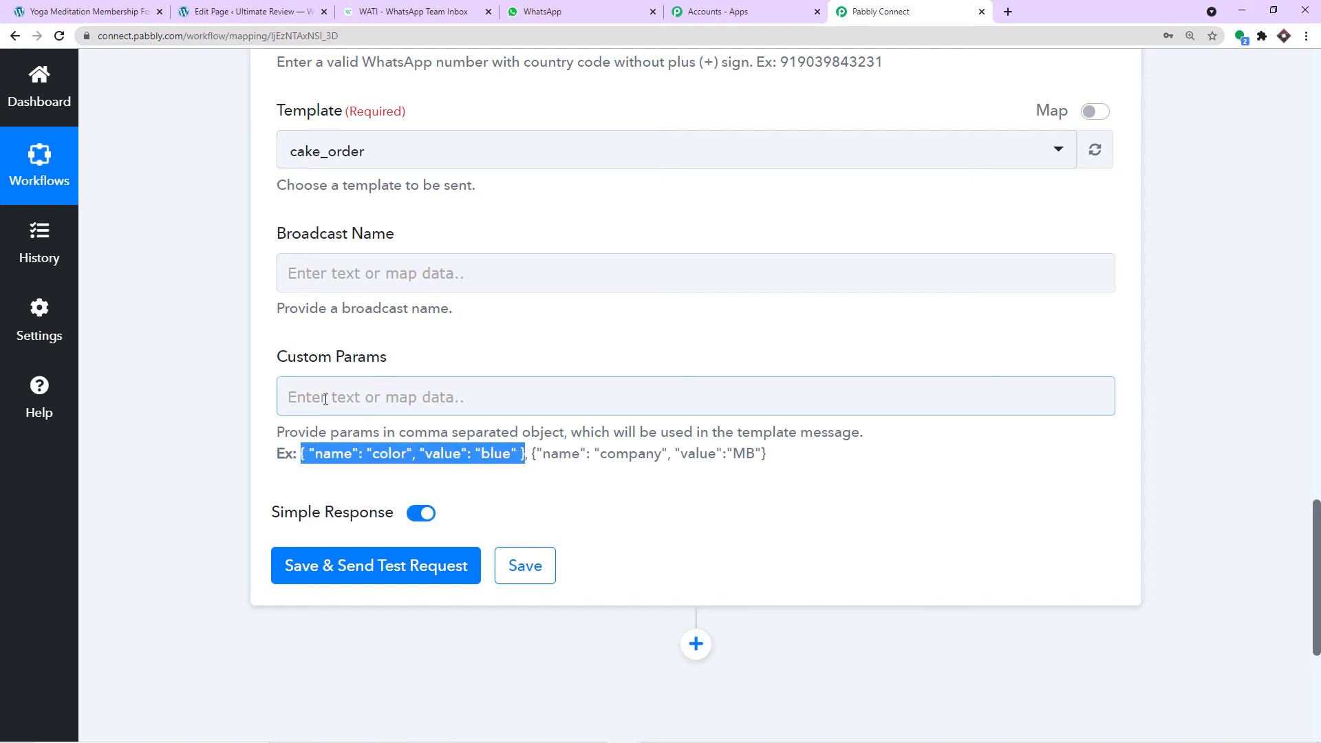
pyautogui.click(324, 400)
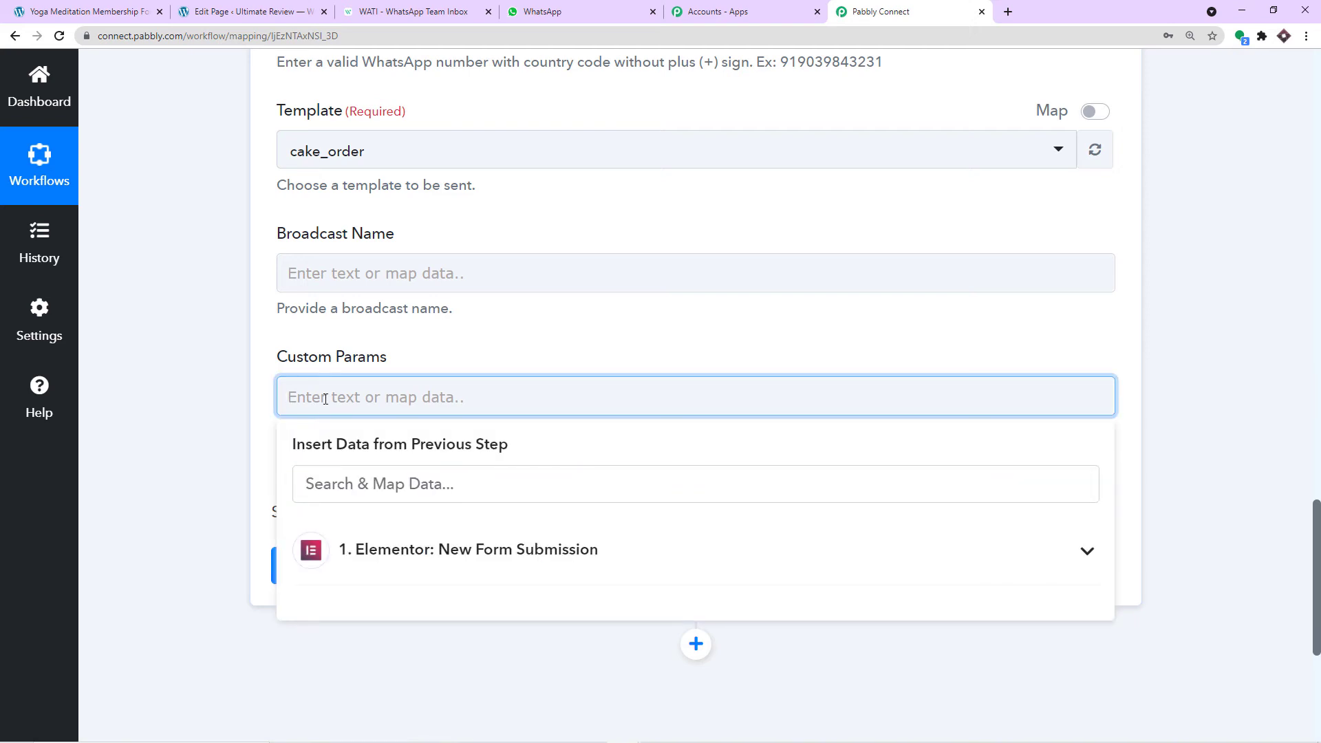
pyautogui.hotkey('ctrl', 'v')
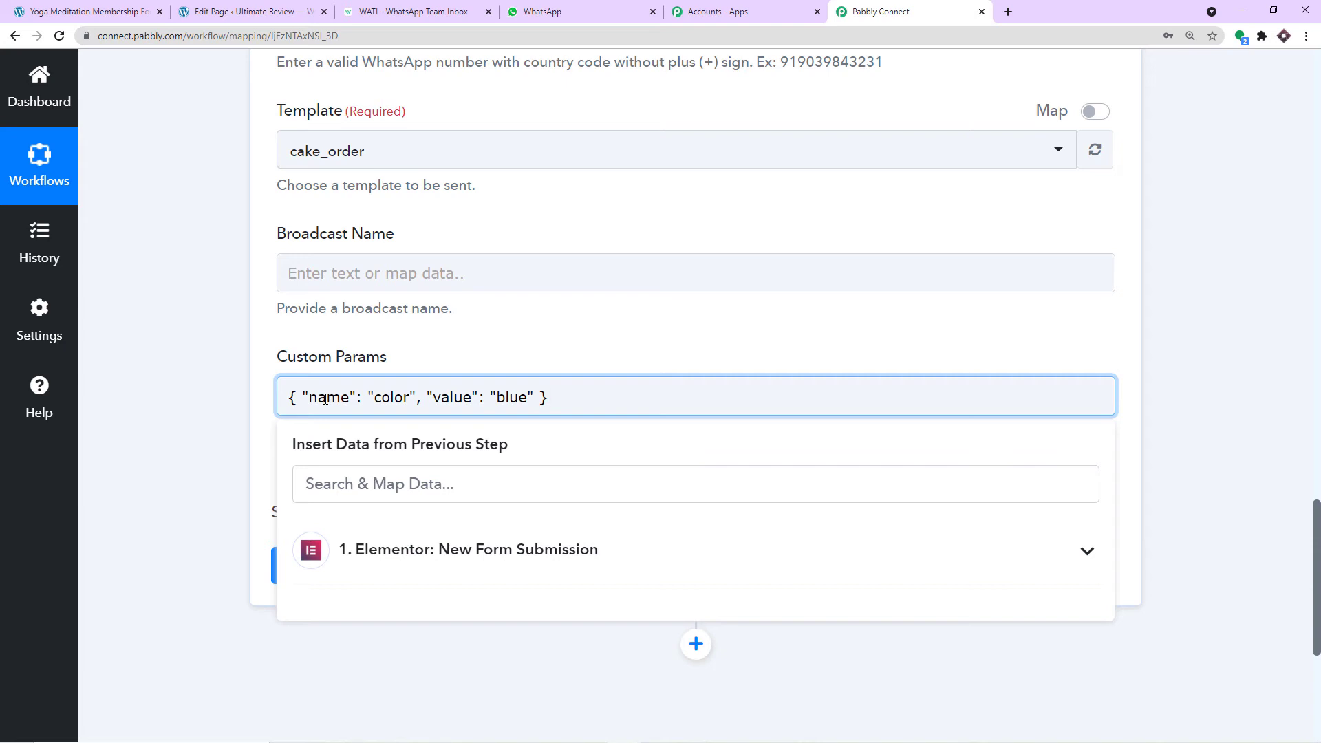
pyautogui.click(405, 347)
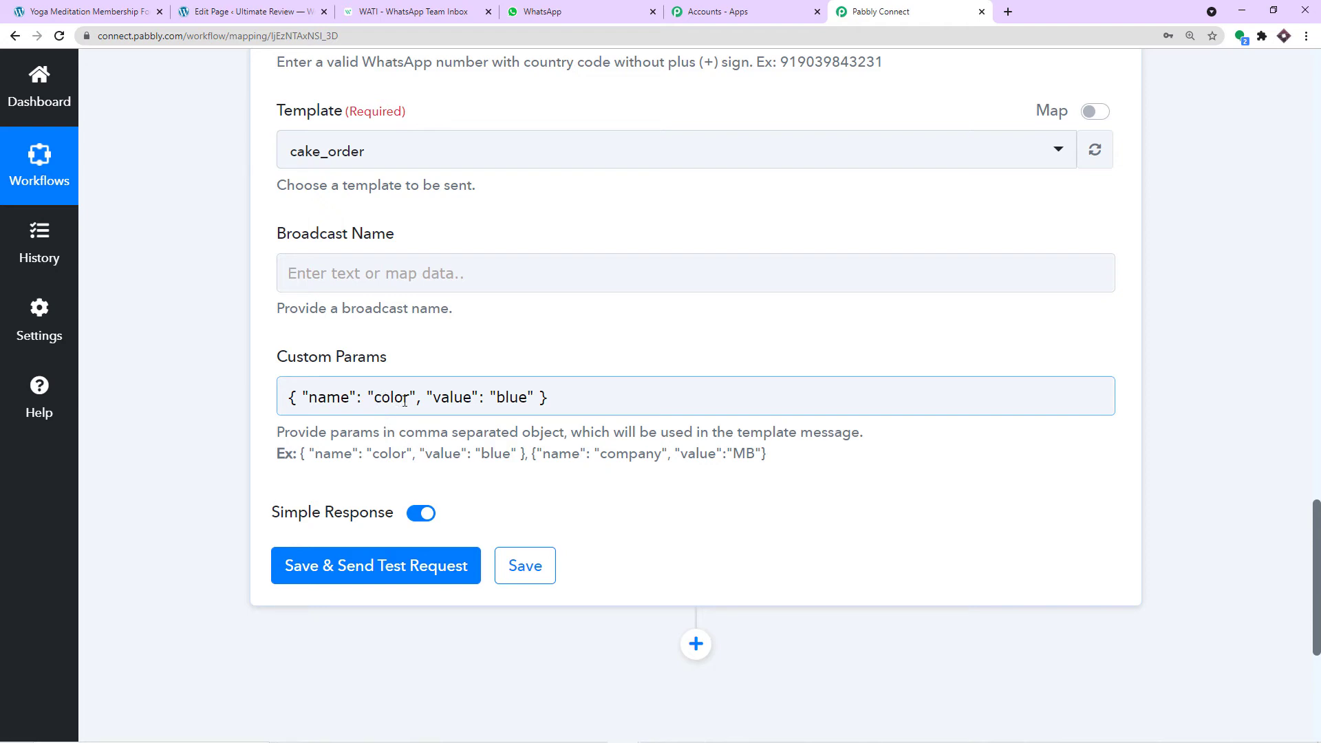
pyautogui.moveTo(411, 398); pyautogui.dragTo(377, 400)
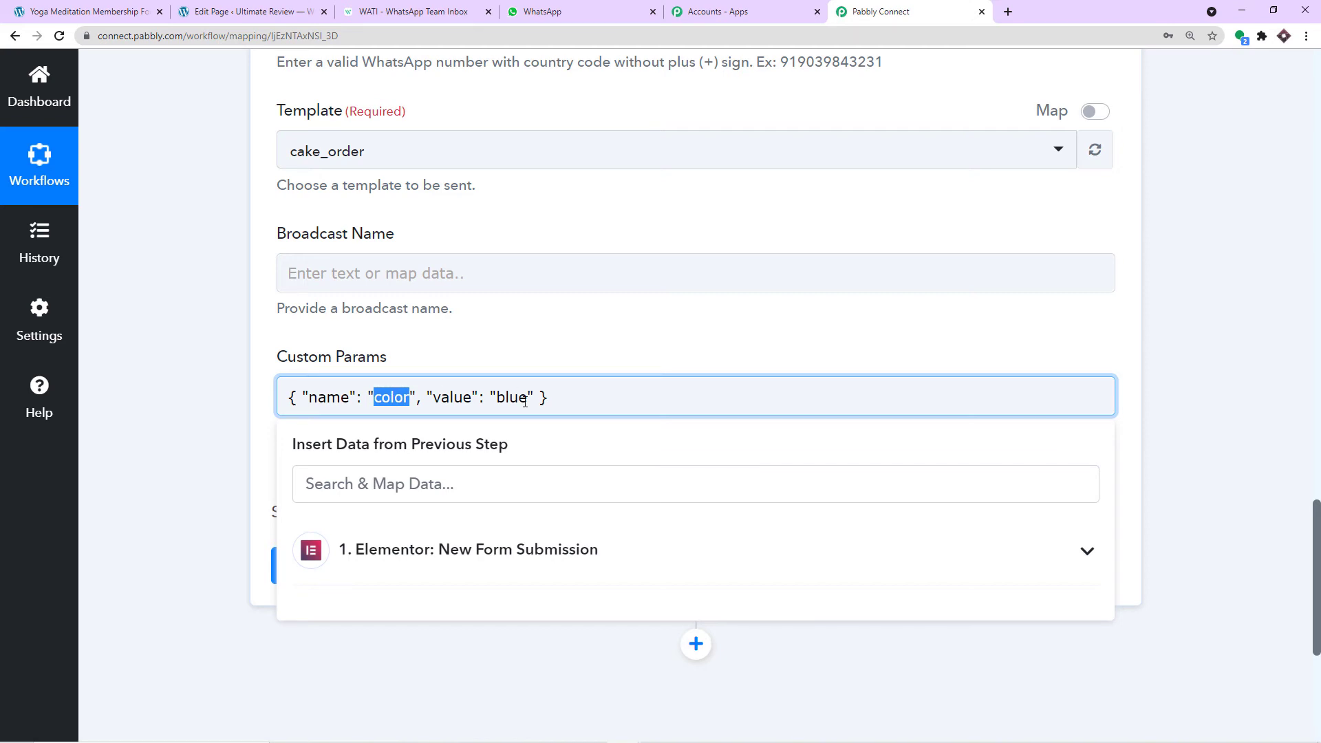
# - Replace 'color' with 'name' copied from WATI and empty the 'blue' value
pyautogui.click(413, 12)
pyautogui.moveTo(365, 397); pyautogui.dragTo(333, 398)
pyautogui.rightClick(343, 404)
pyautogui.press('Escape')
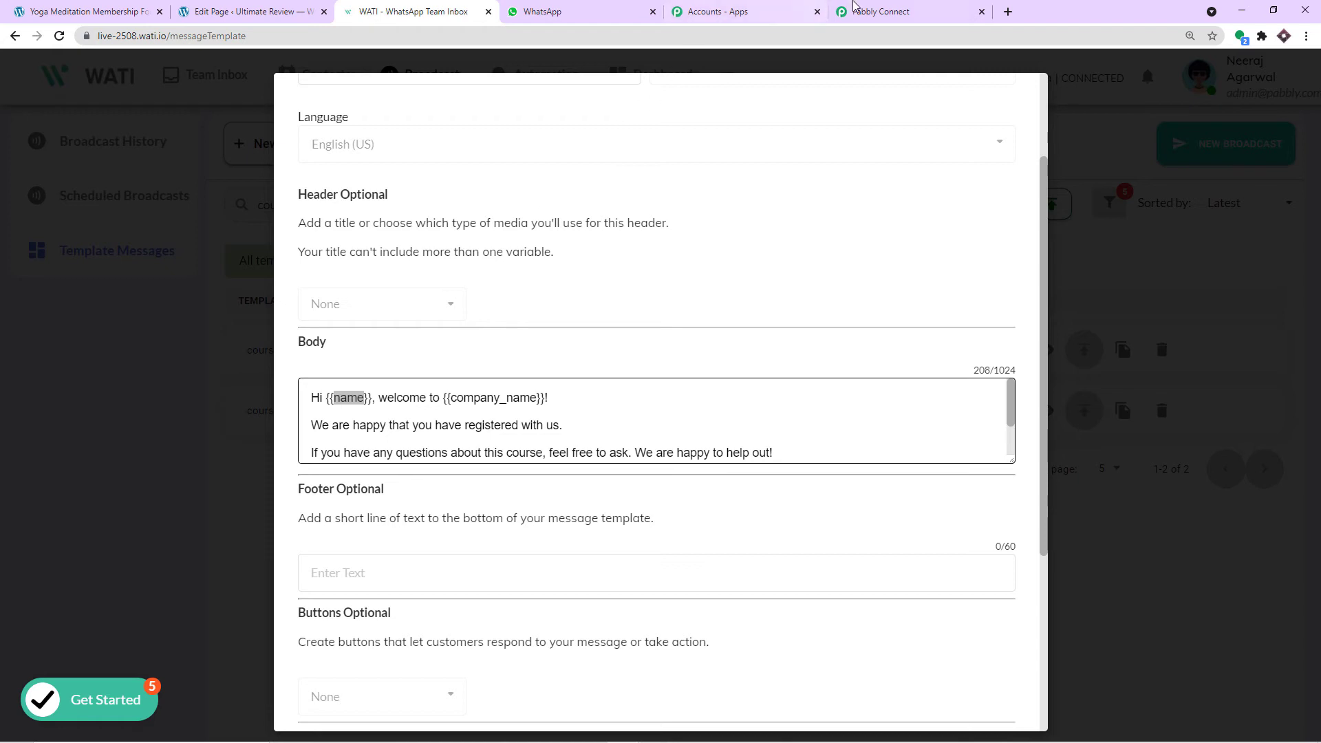
pyautogui.click(880, 11)
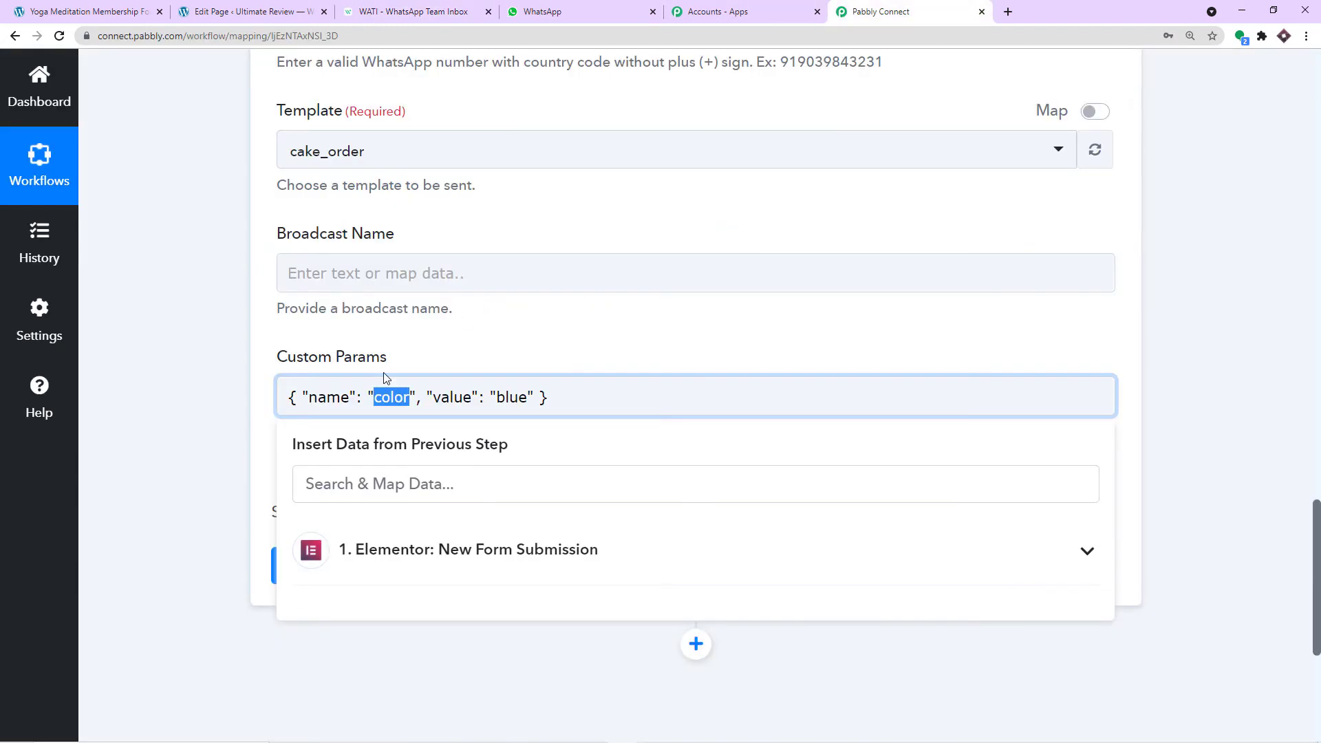
pyautogui.press('BackSpace')
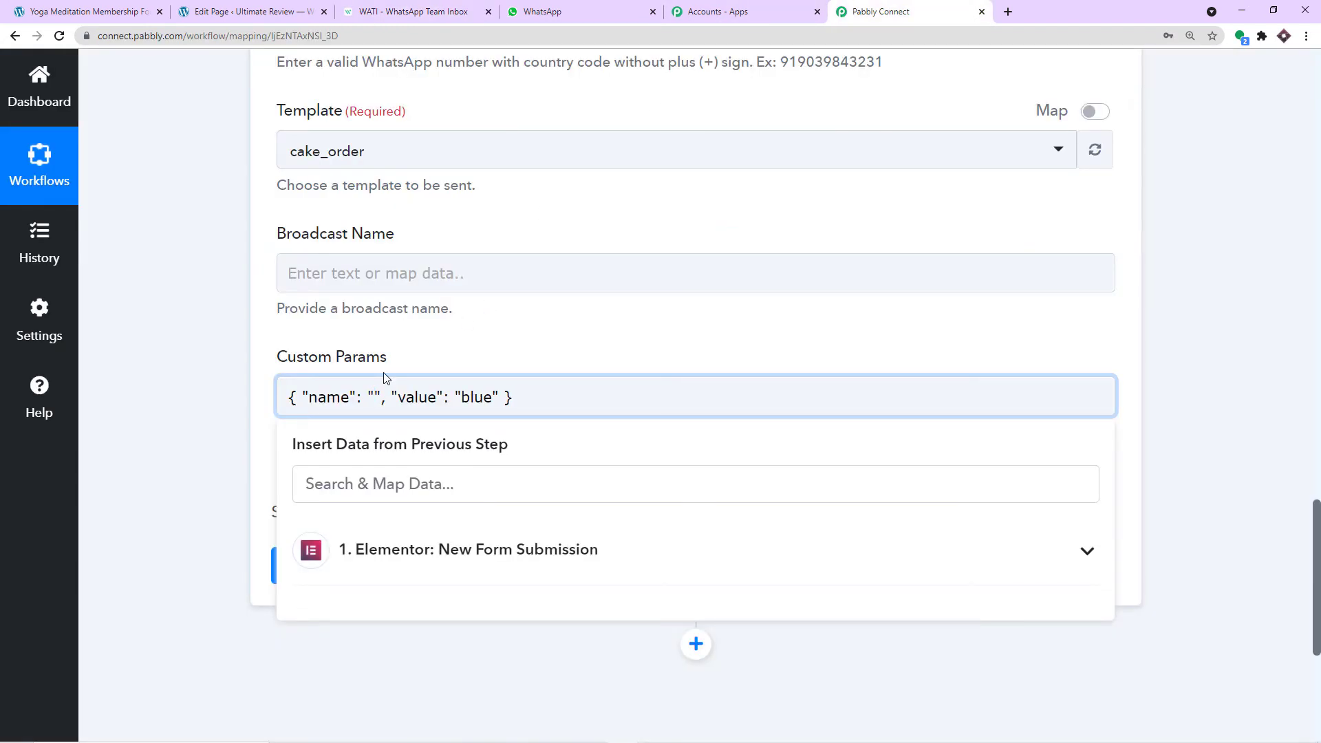
pyautogui.hotkey('ctrl', 'v')
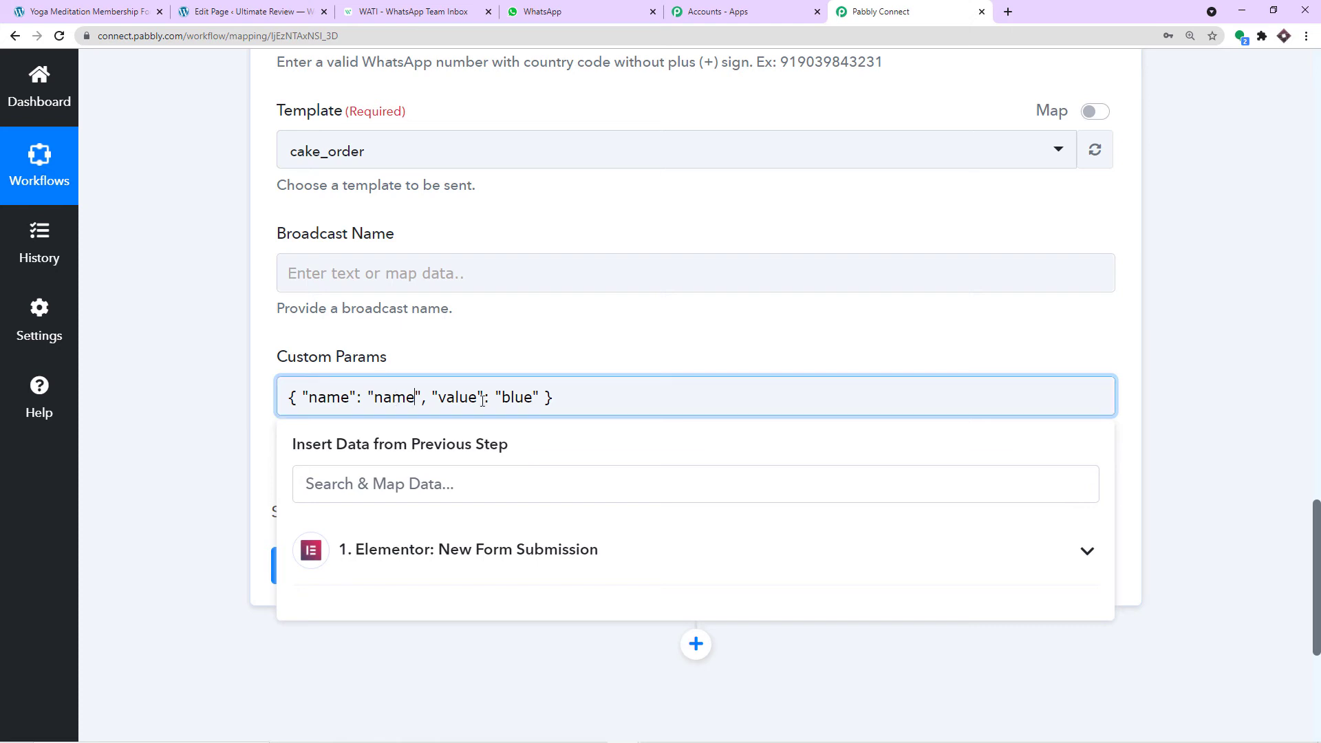
pyautogui.moveTo(532, 397); pyautogui.dragTo(503, 397)
pyautogui.press('BackSpace')
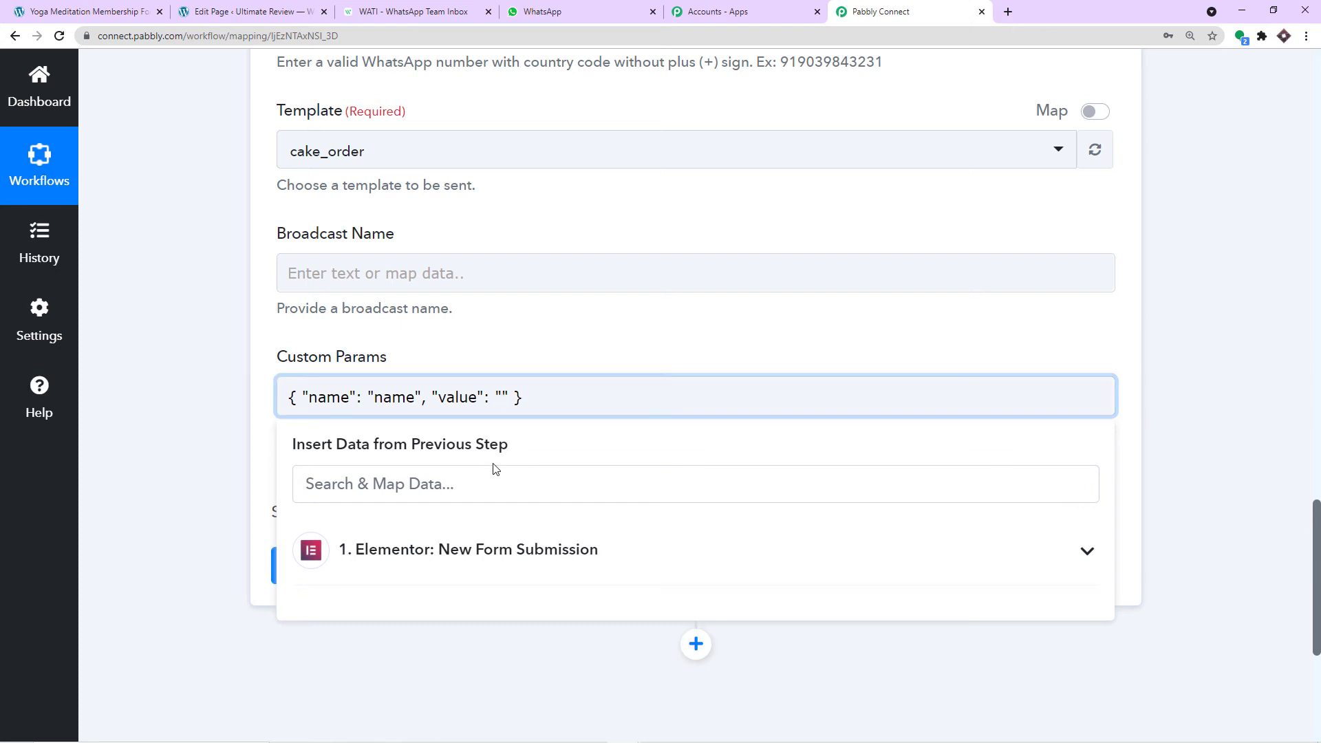
pyautogui.scroll(6, 1301, 441)
# - Map the 'name' parameter's value to the Elementor form's Fields Name Value
pyautogui.scroll(10, 1301, 440)
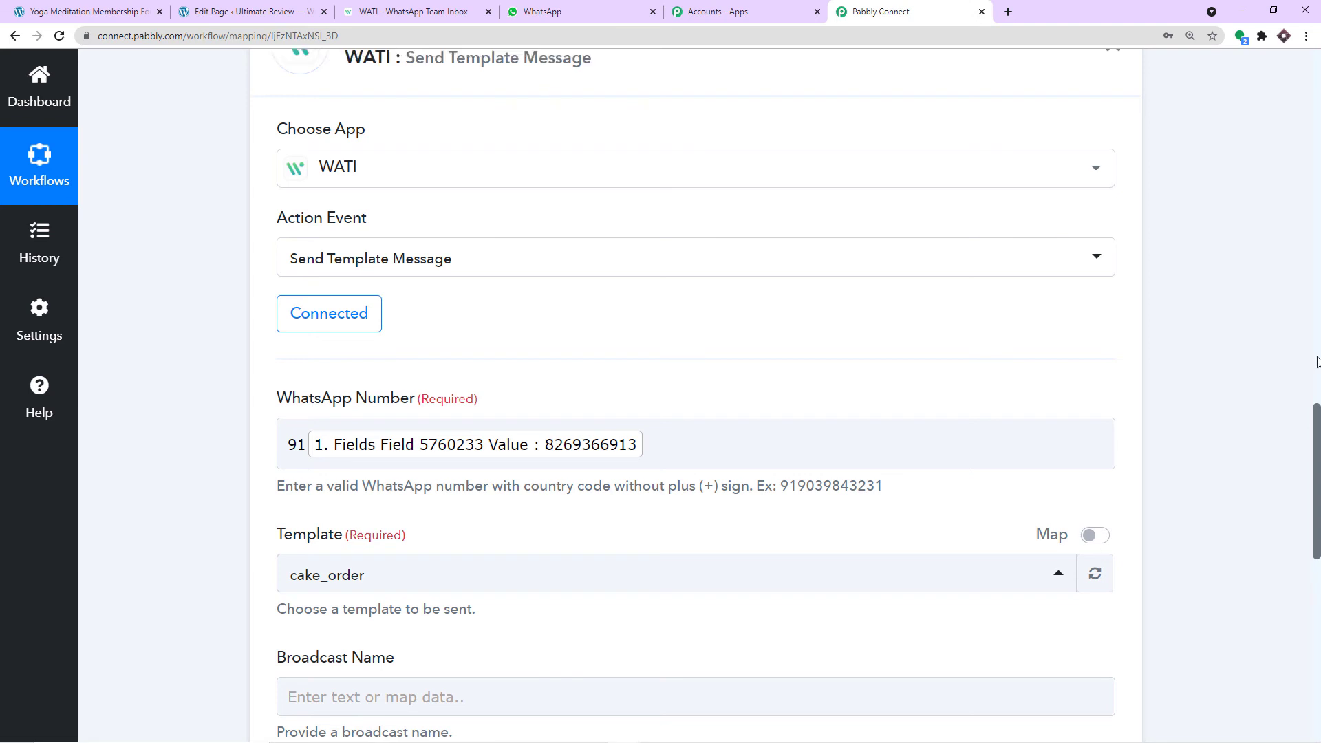
pyautogui.scroll(4, 923, 383)
pyautogui.scroll(15, 923, 380)
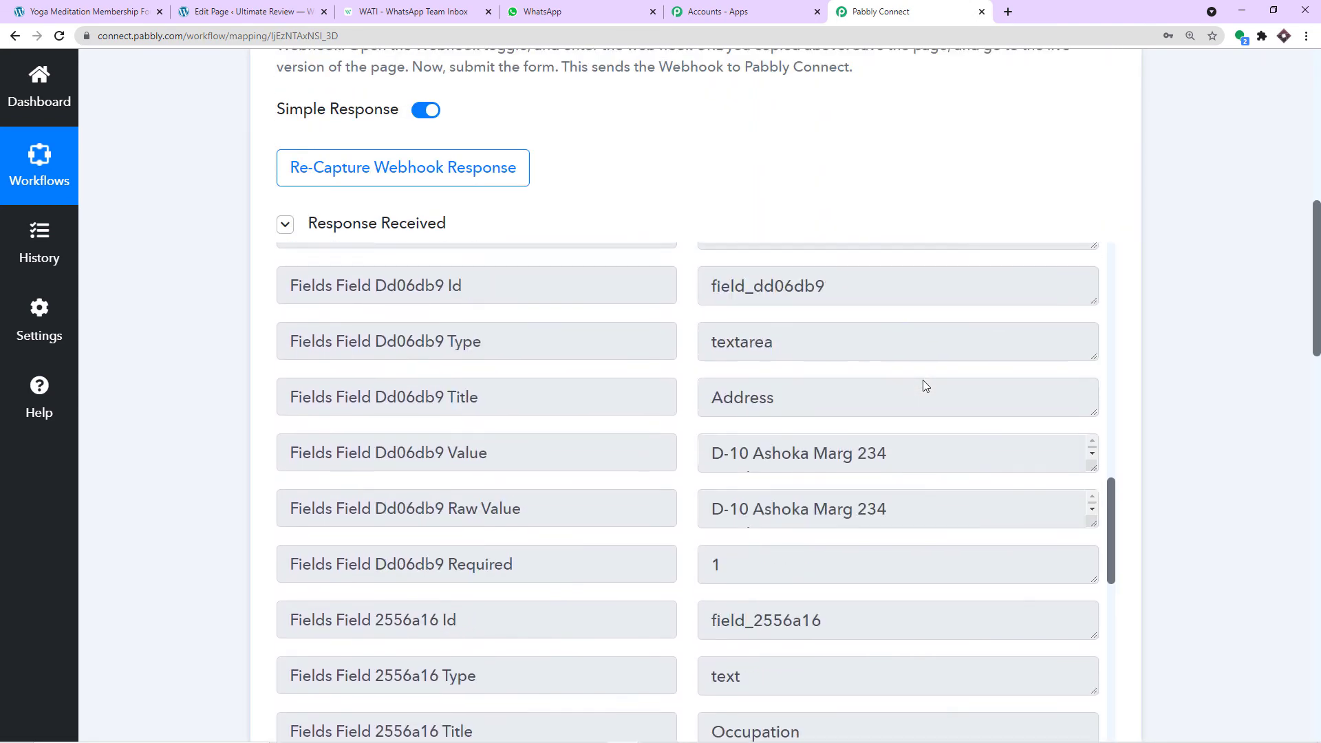
pyautogui.scroll(4, 874, 375)
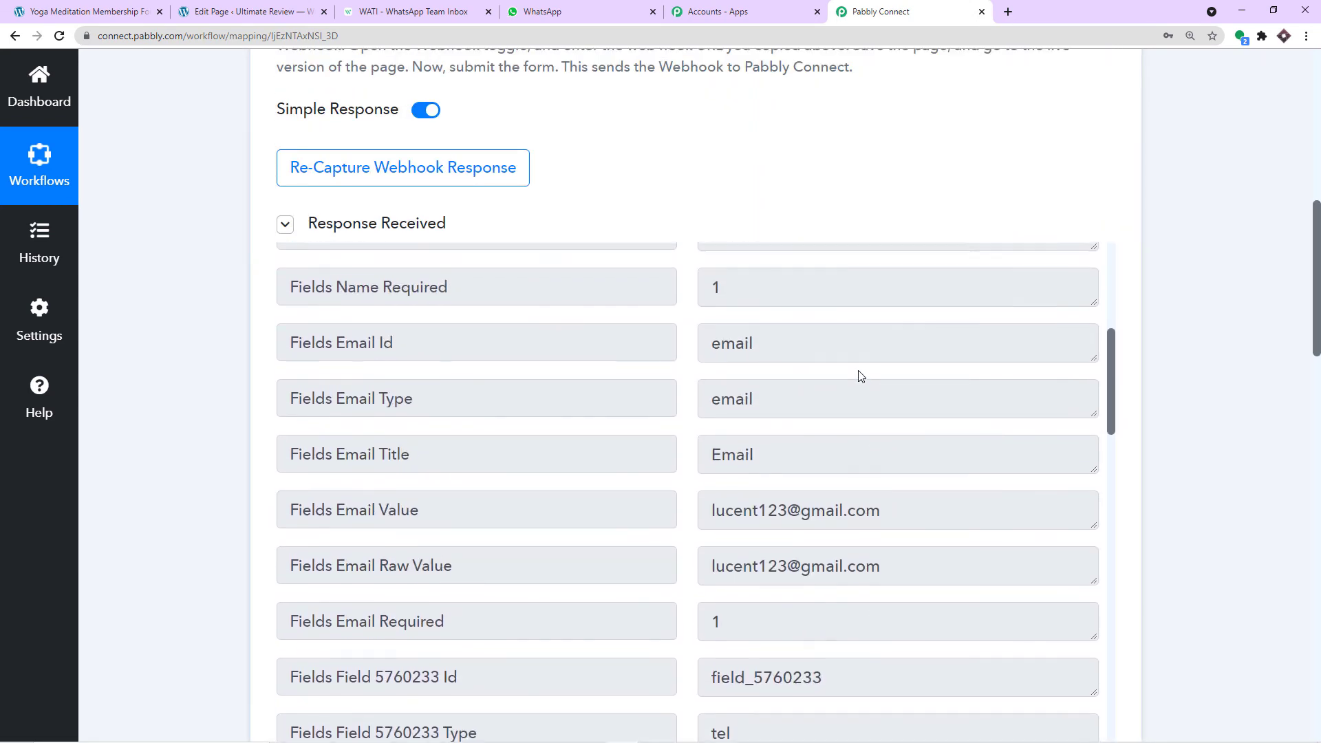
pyautogui.moveTo(841, 385); pyautogui.dragTo(722, 394)
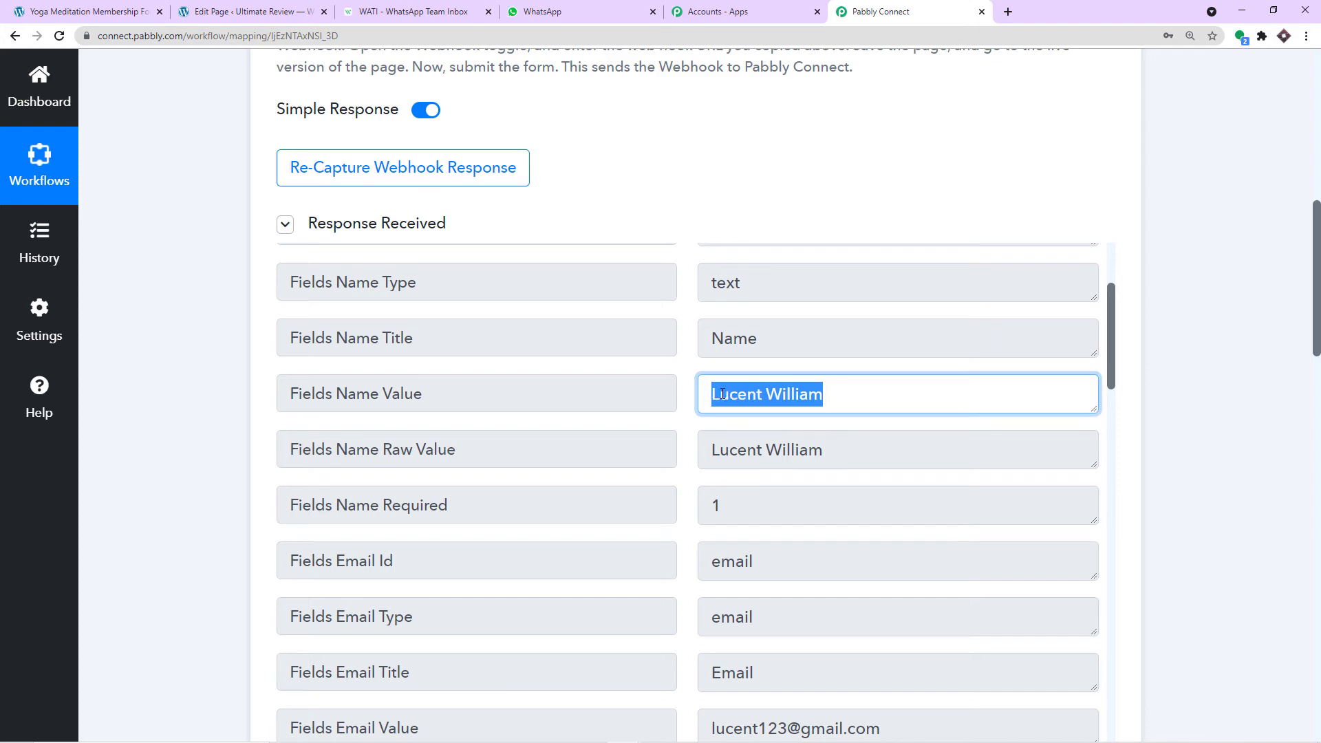
pyautogui.scroll(-20, 1317, 291)
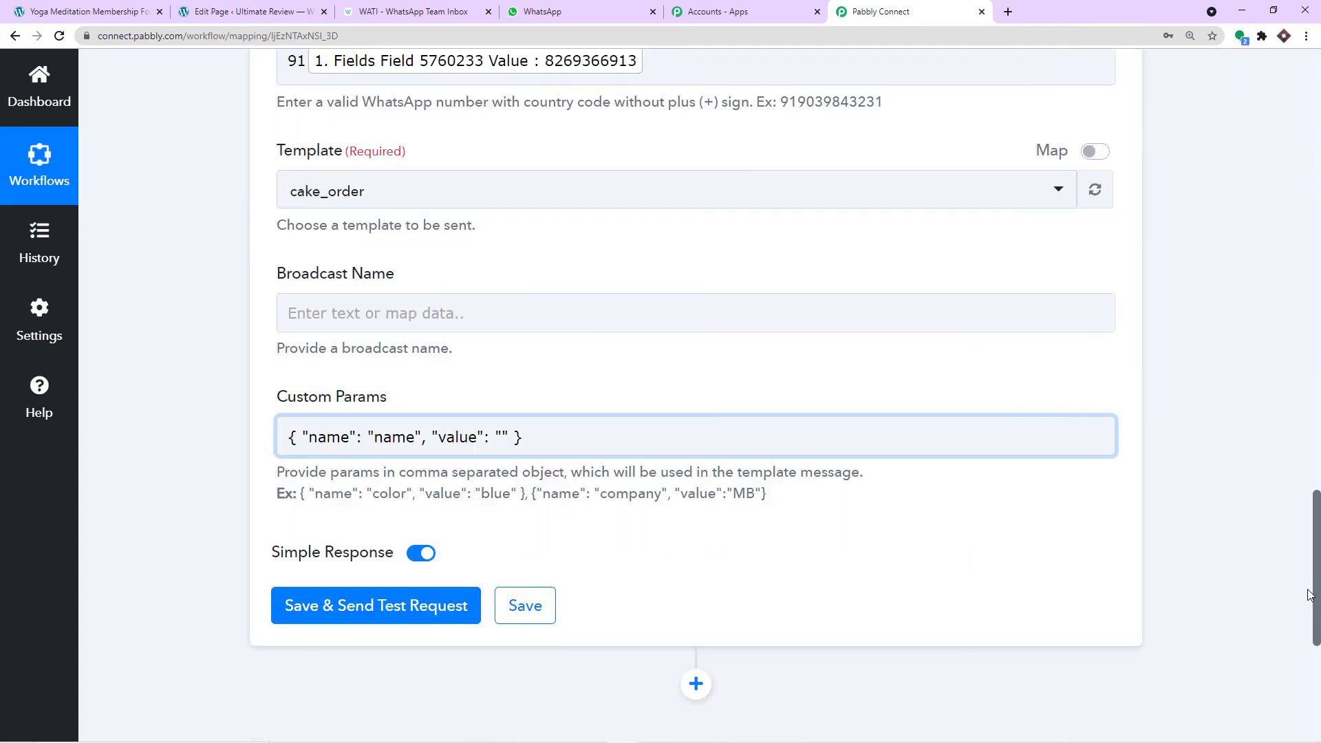
pyautogui.click(501, 288)
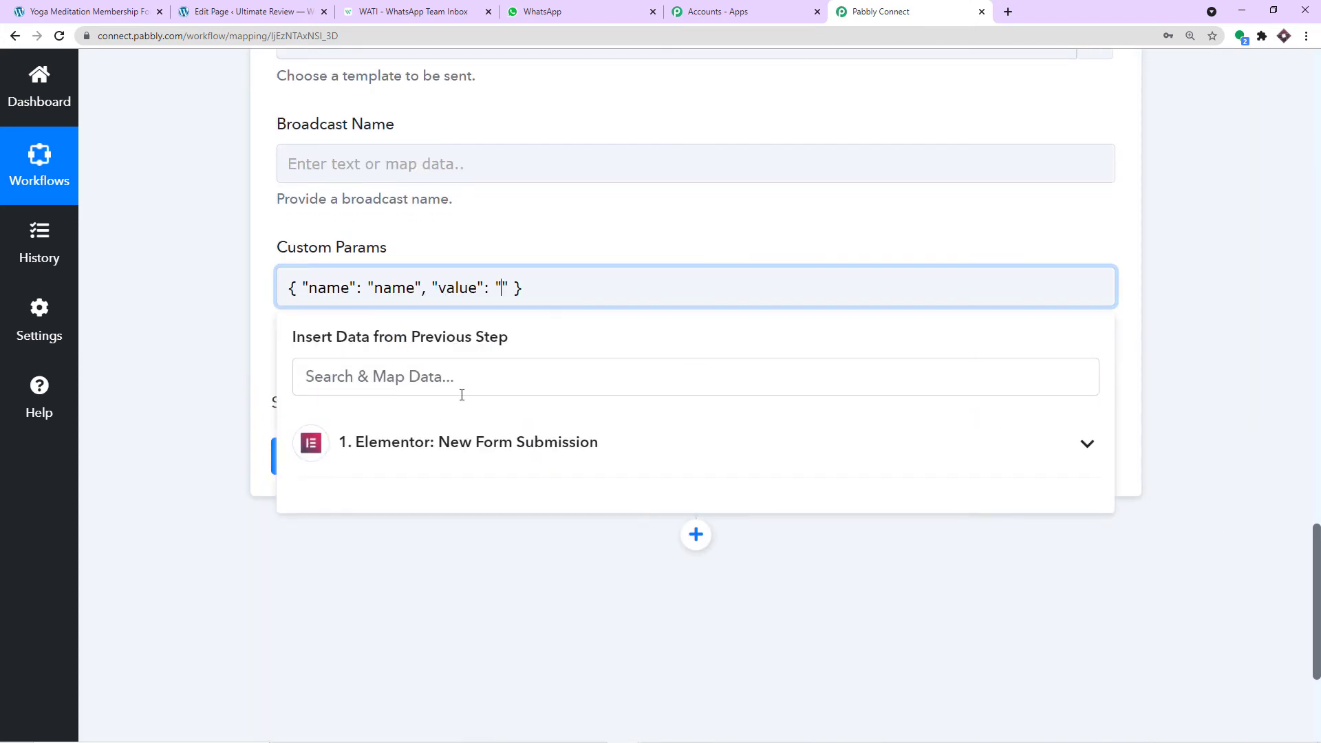
pyautogui.click(443, 444)
pyautogui.scroll(-3, 608, 501)
pyautogui.click(521, 494)
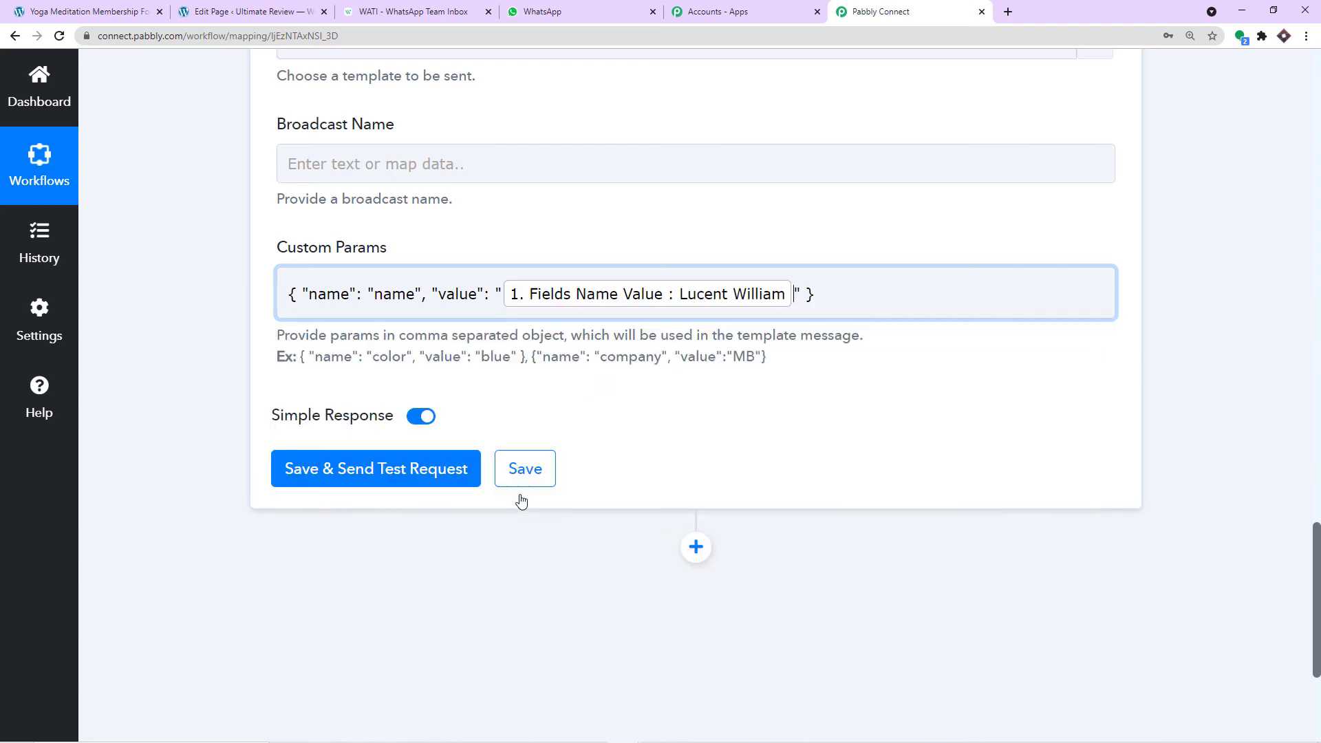
pyautogui.click(640, 222)
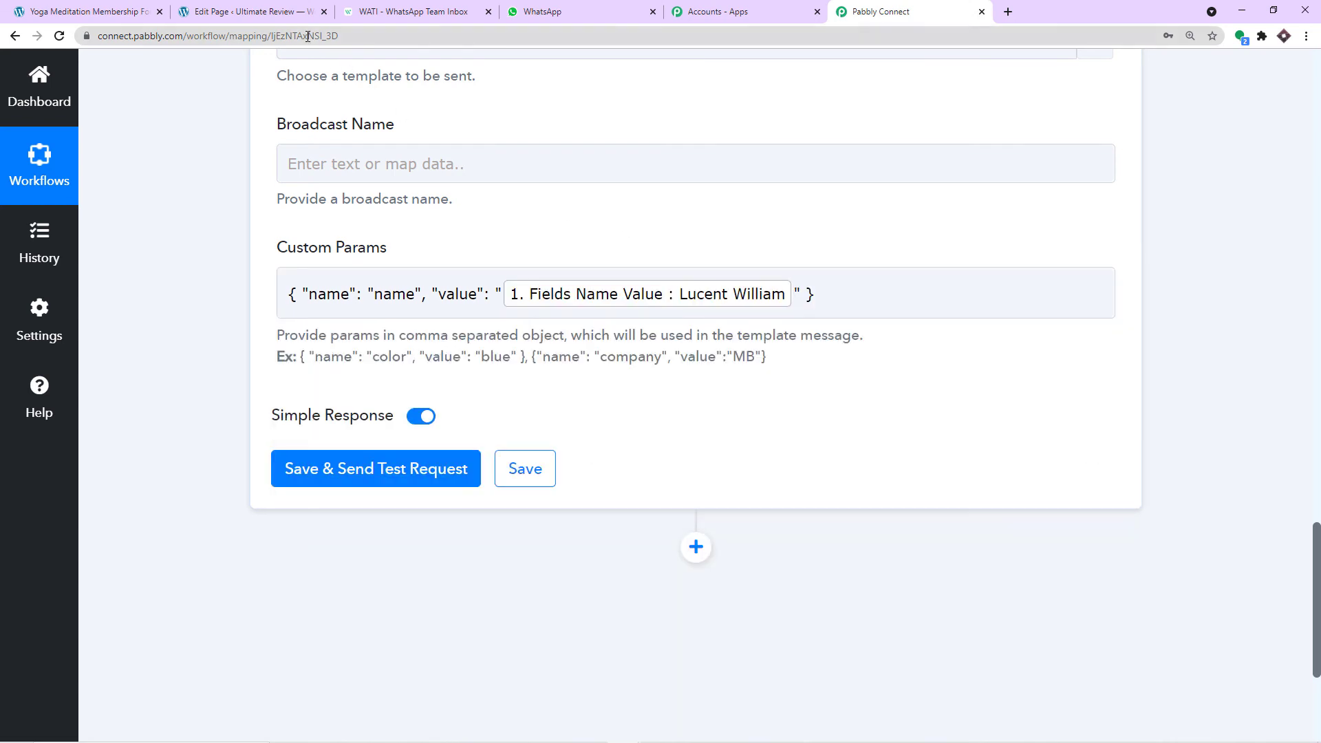
# - Recheck the course_registration template's variable names in WATI before returning to the workflow
pyautogui.click(406, 11)
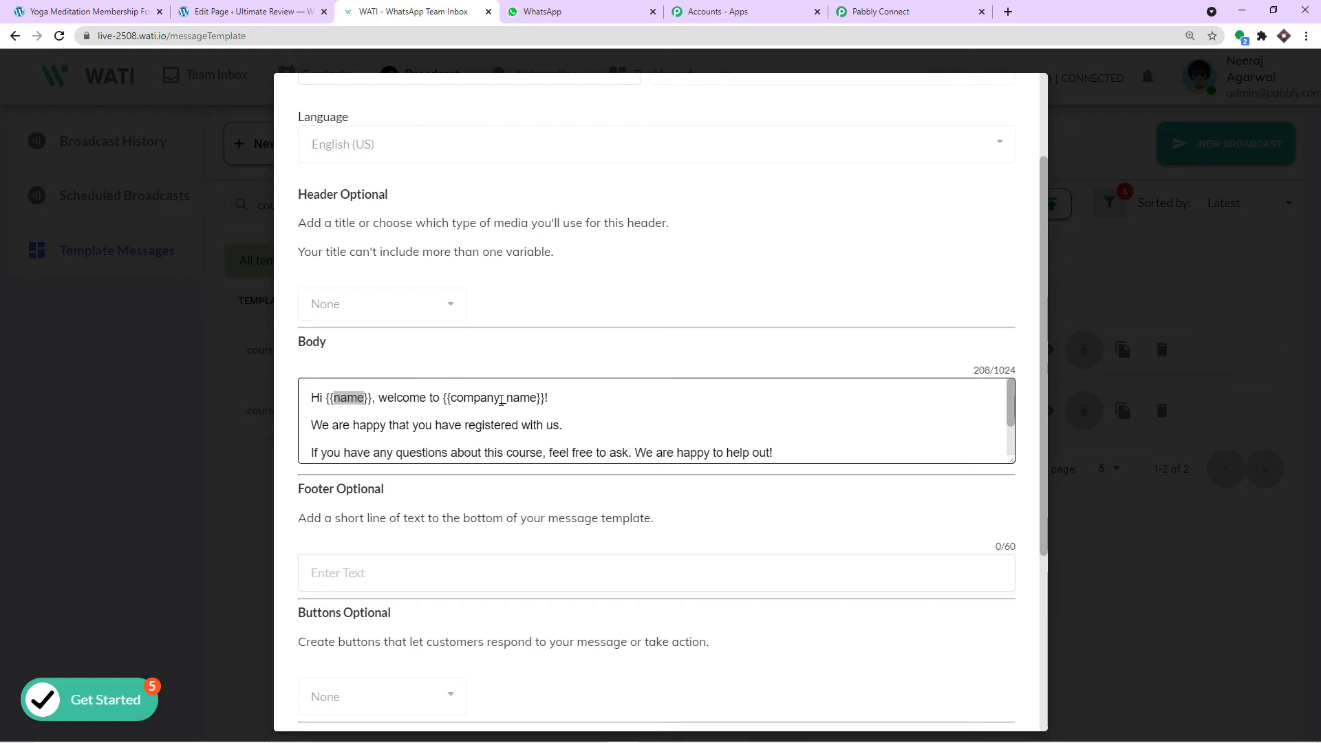
pyautogui.scroll(-2, 517, 396)
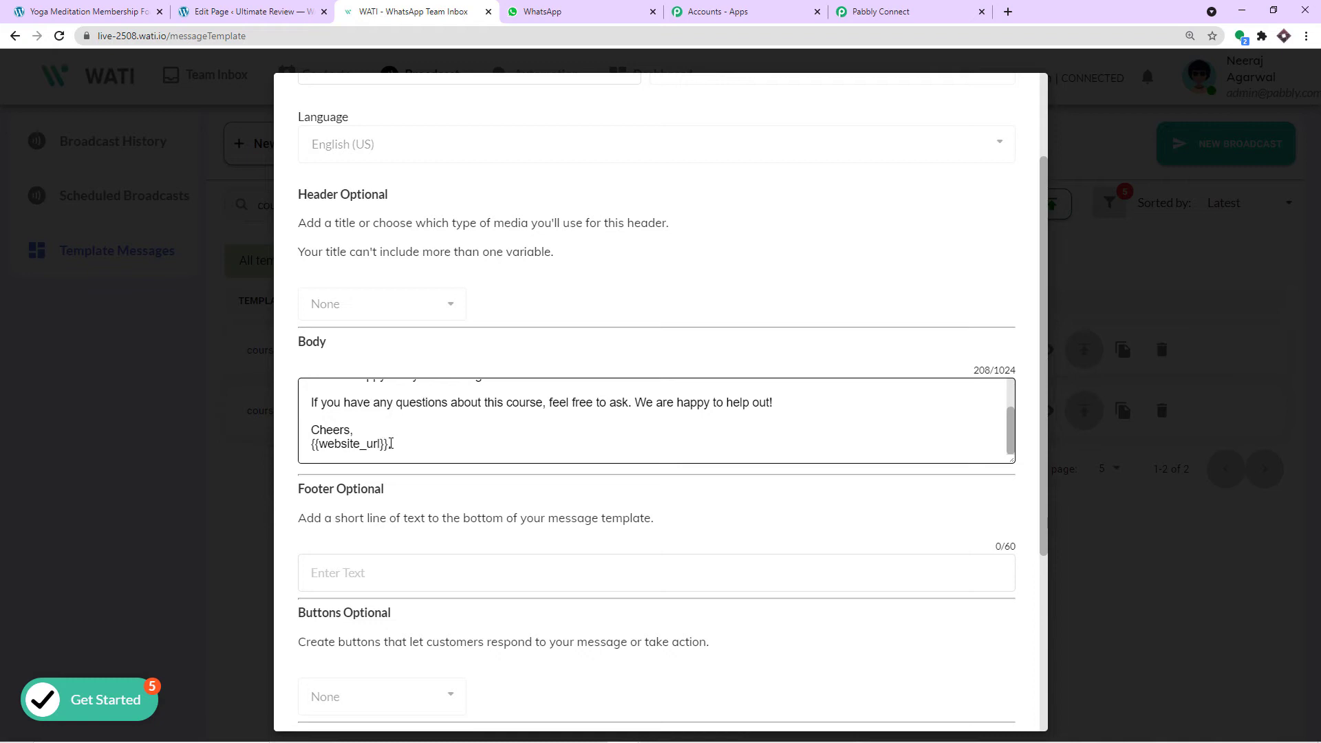
pyautogui.scroll(3, 417, 413)
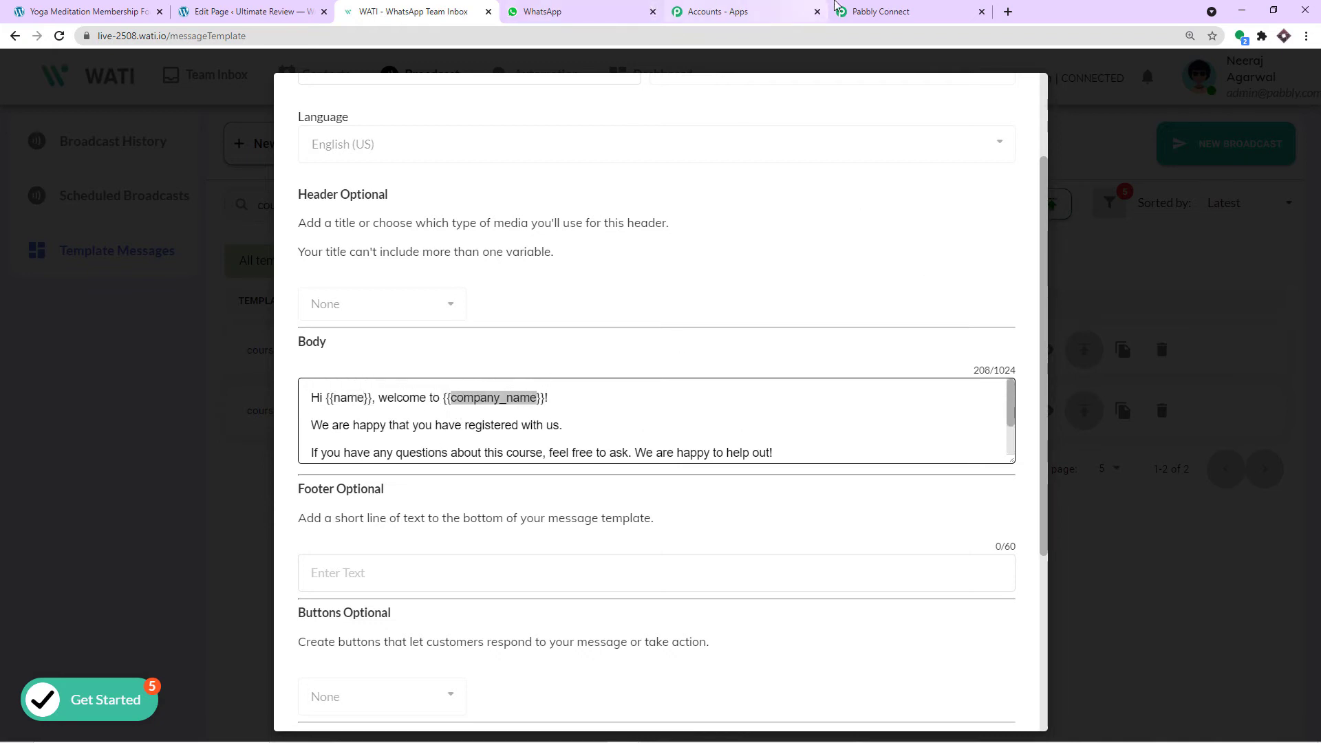
pyautogui.click(888, 11)
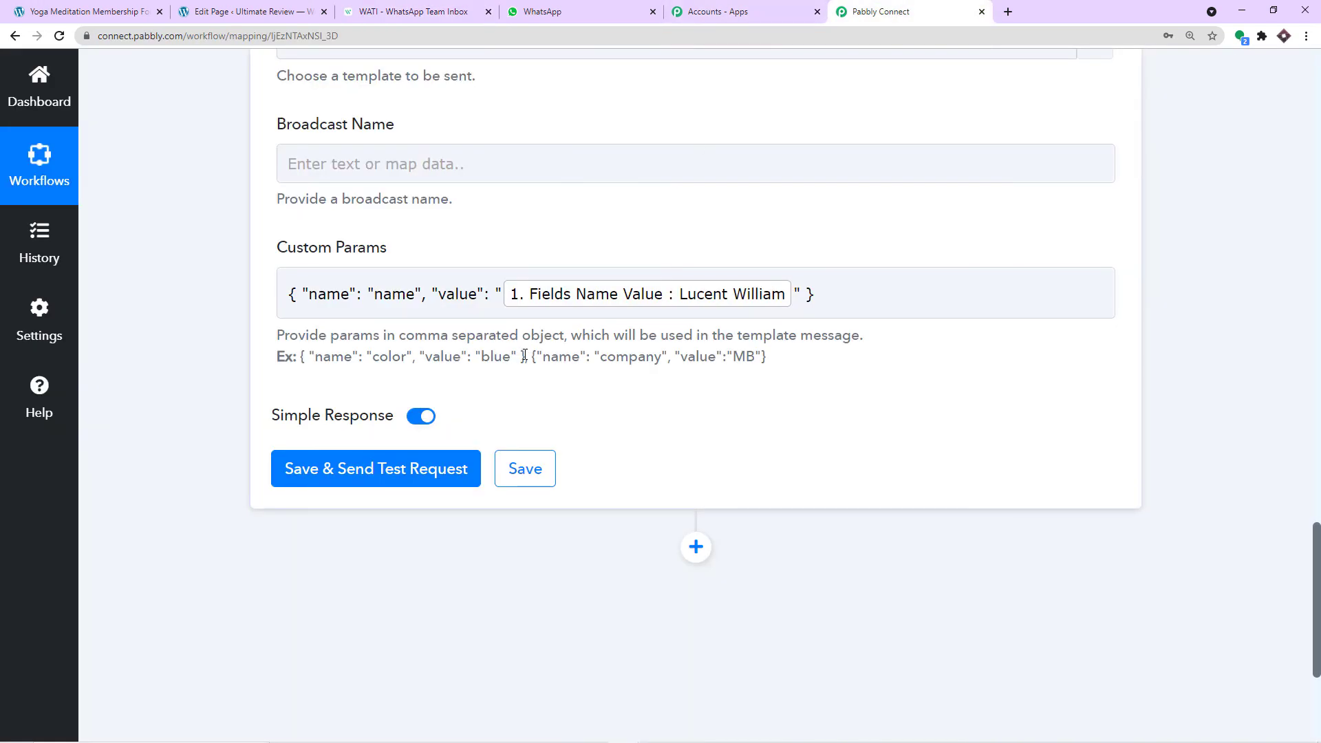
# - Add a second example parameter to Custom Params and clear its 'color' name
pyautogui.moveTo(525, 356); pyautogui.dragTo(314, 361)
pyautogui.hotkey('ctrl', 'c')
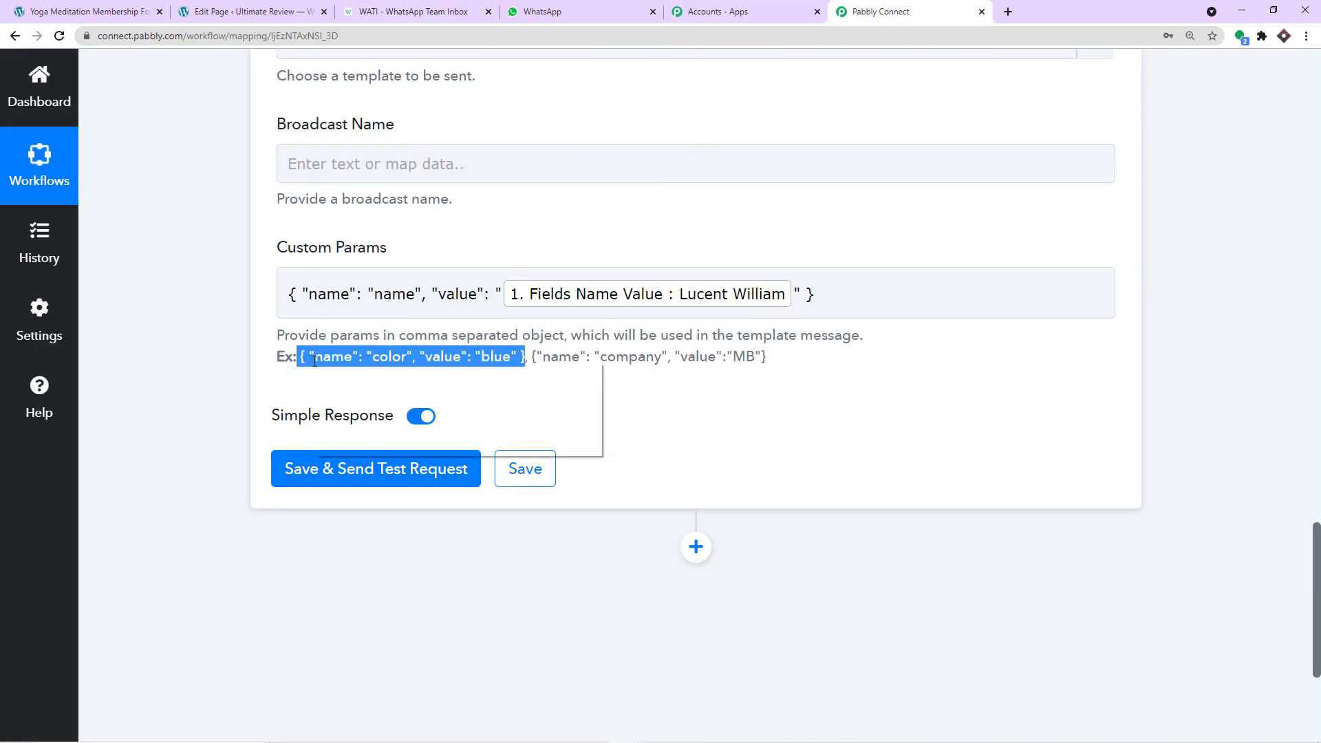
pyautogui.click(832, 296)
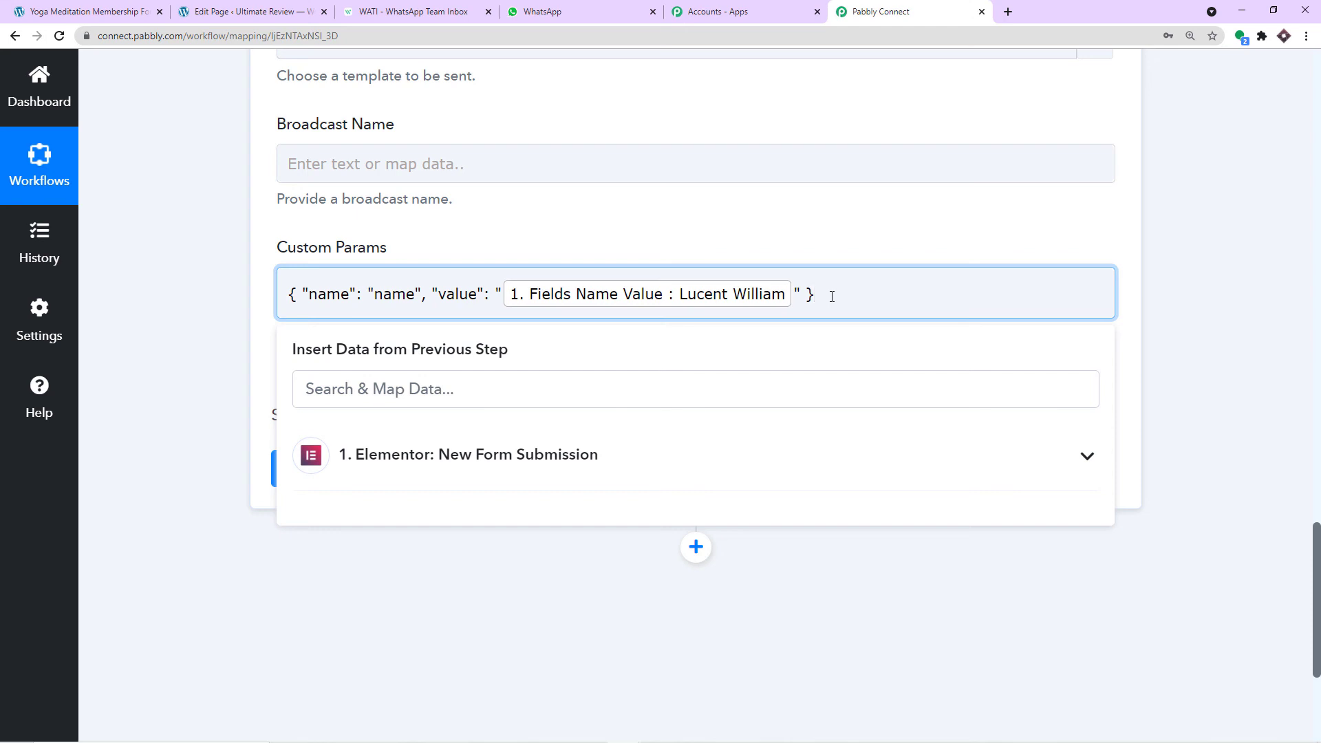
pyautogui.hotkey('ctrl', 'v')
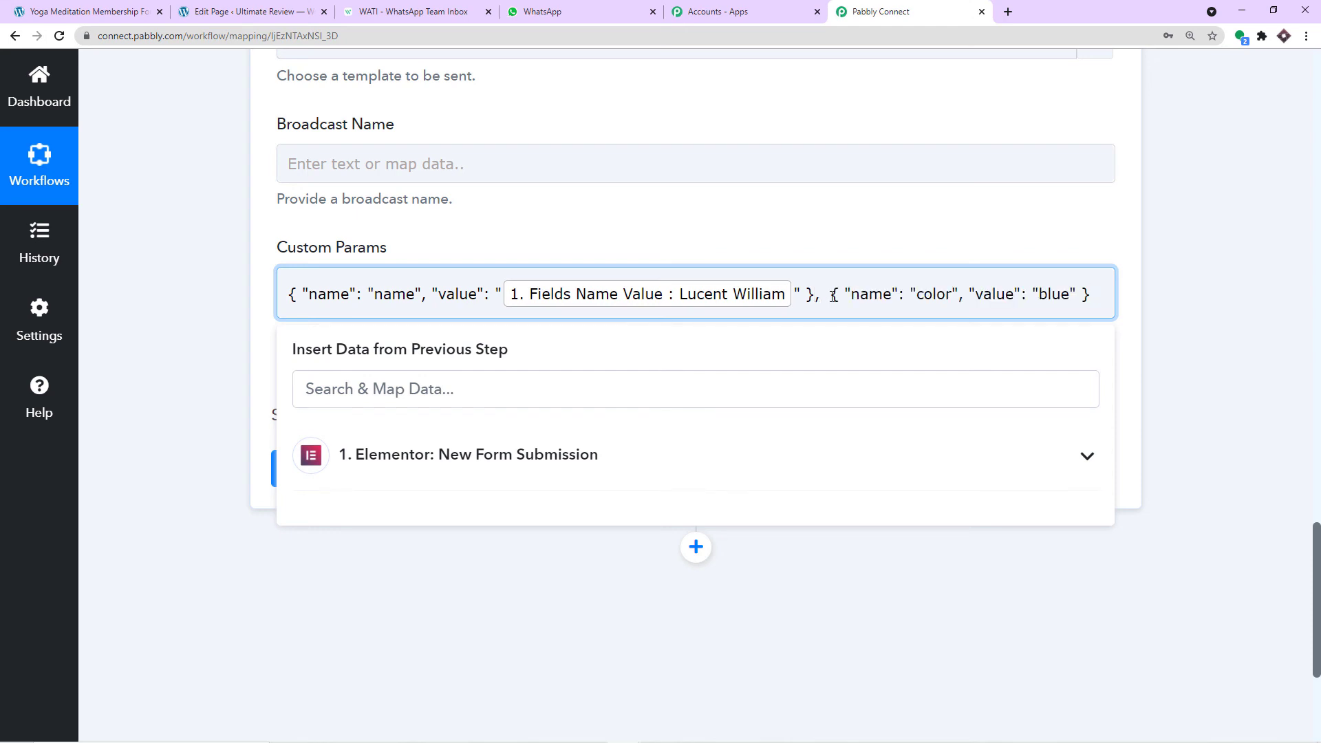
pyautogui.click(832, 296)
pyautogui.press('BackSpace')
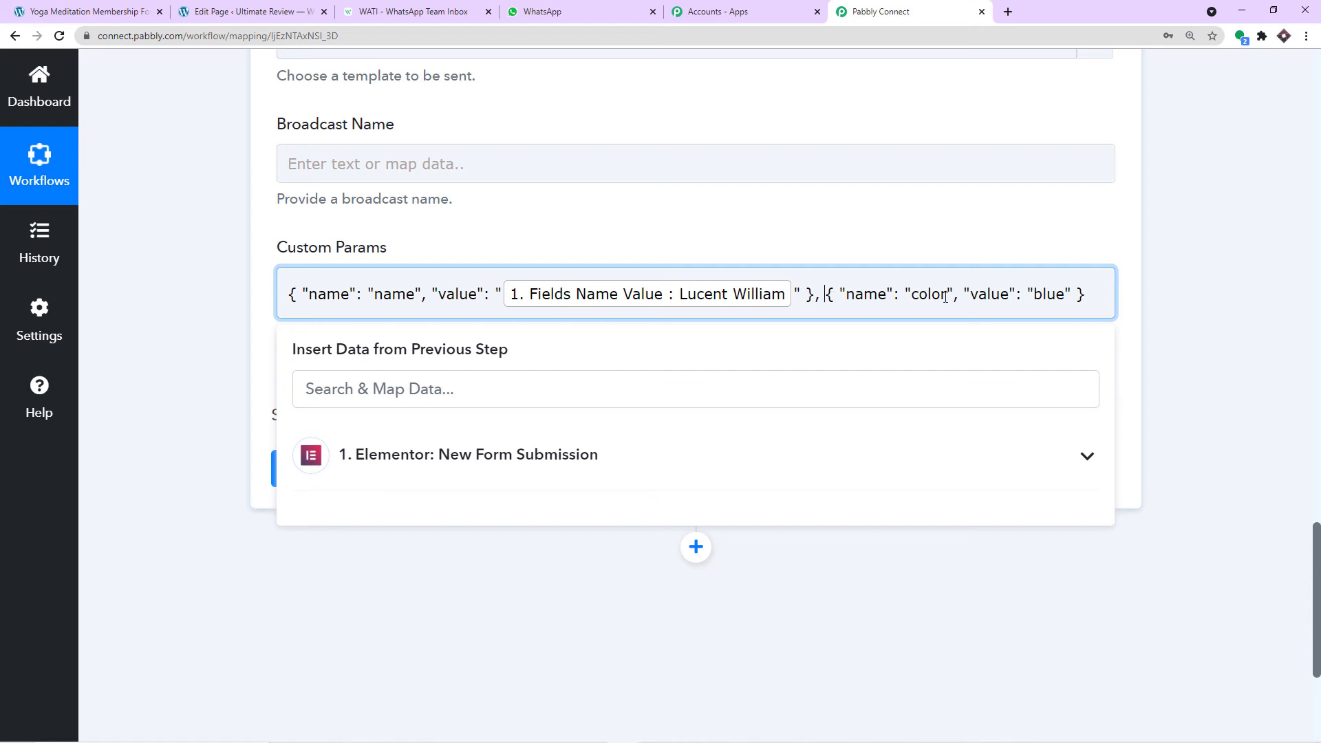
pyautogui.moveTo(947, 297); pyautogui.dragTo(913, 297)
pyautogui.press('BackSpace')
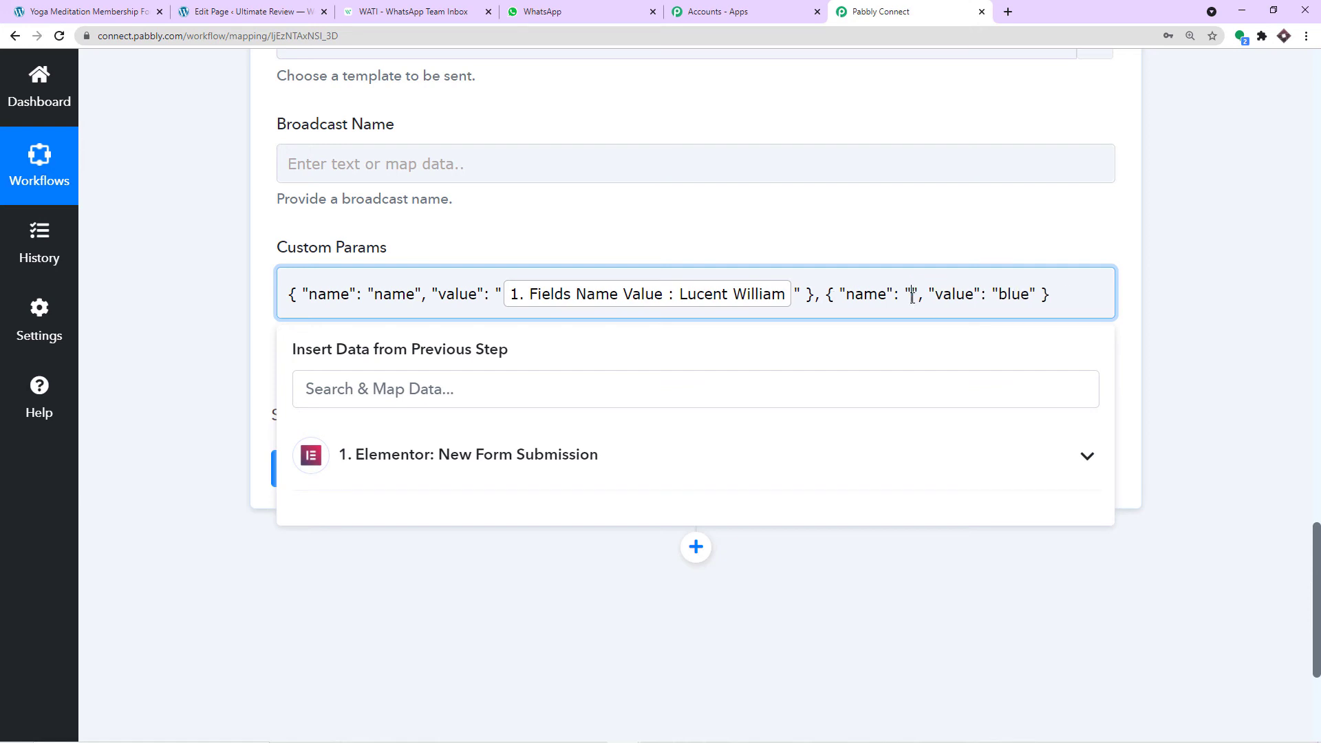
# - Name the second parameter company_name, copied from WATI, and clear its 'blue' value
pyautogui.click(382, 9)
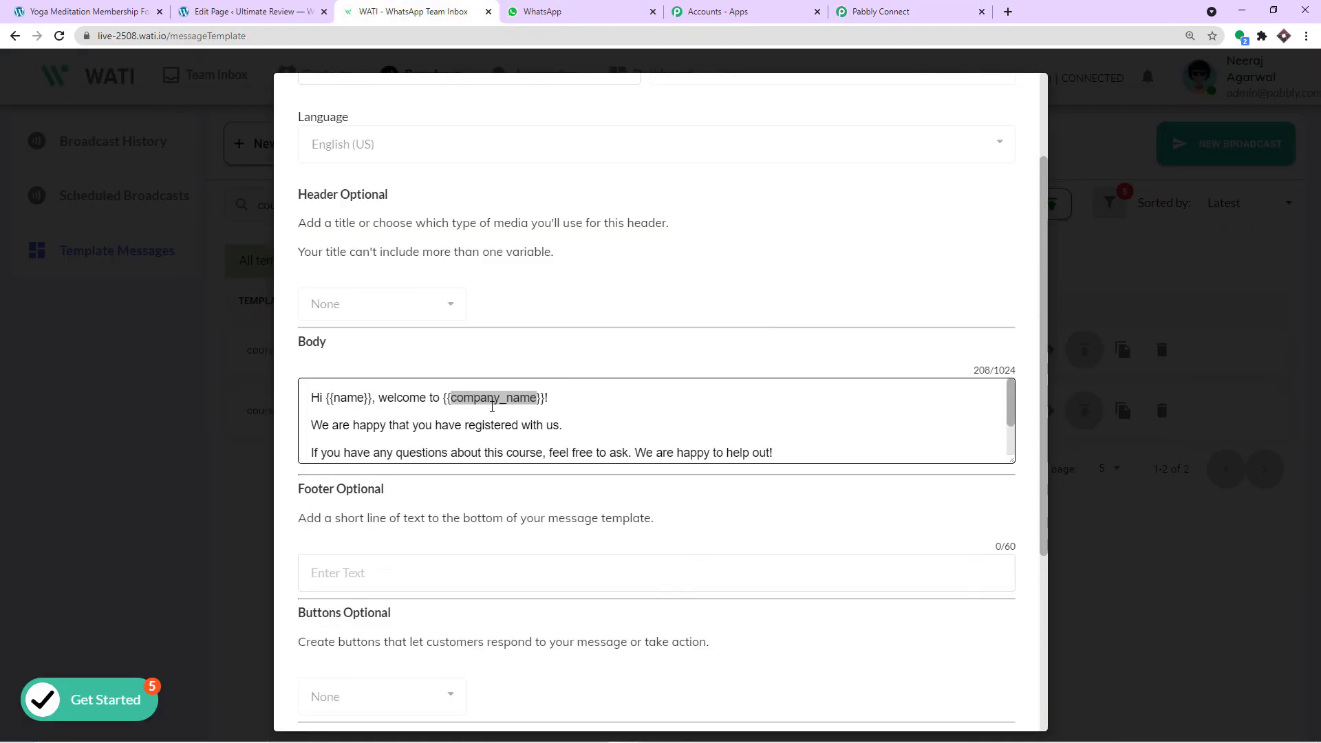
pyautogui.rightClick(492, 407)
pyautogui.click(520, 413)
pyautogui.click(778, 8)
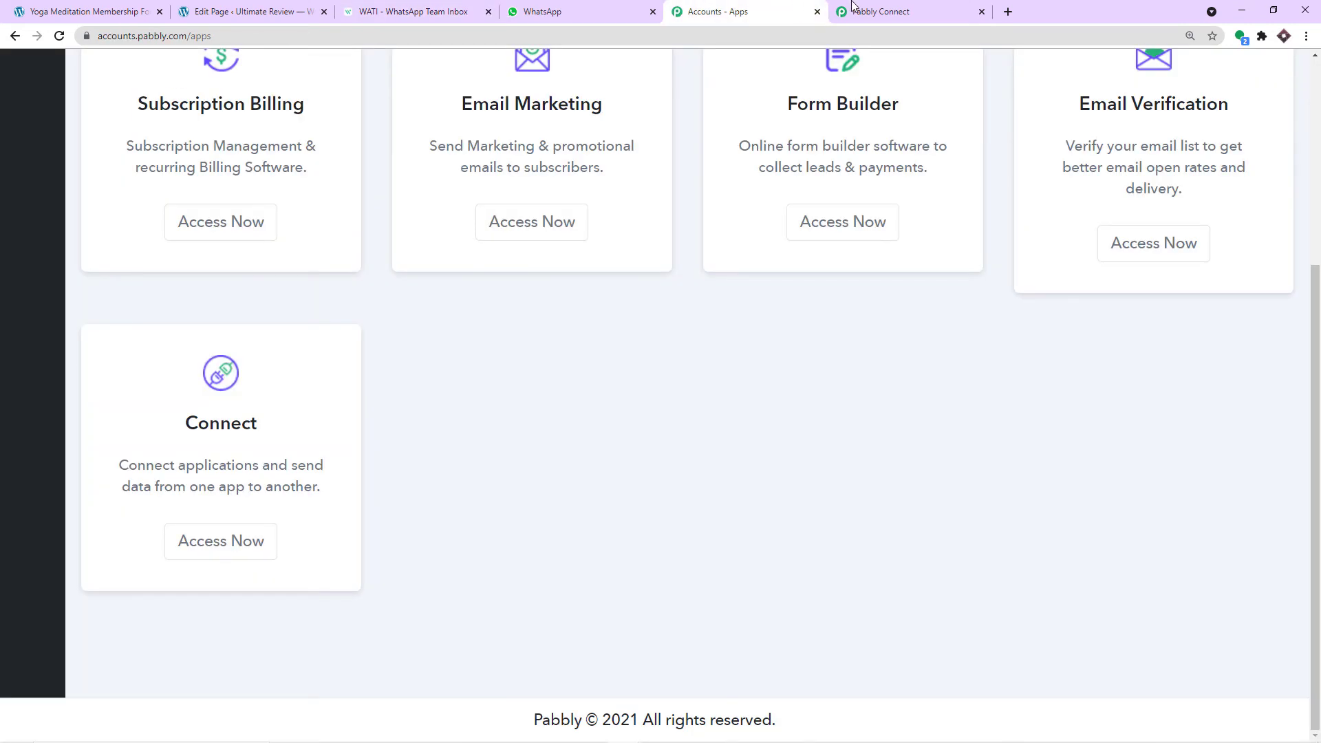
pyautogui.click(853, 8)
pyautogui.click(907, 289)
pyautogui.hotkey('ctrl', 'v')
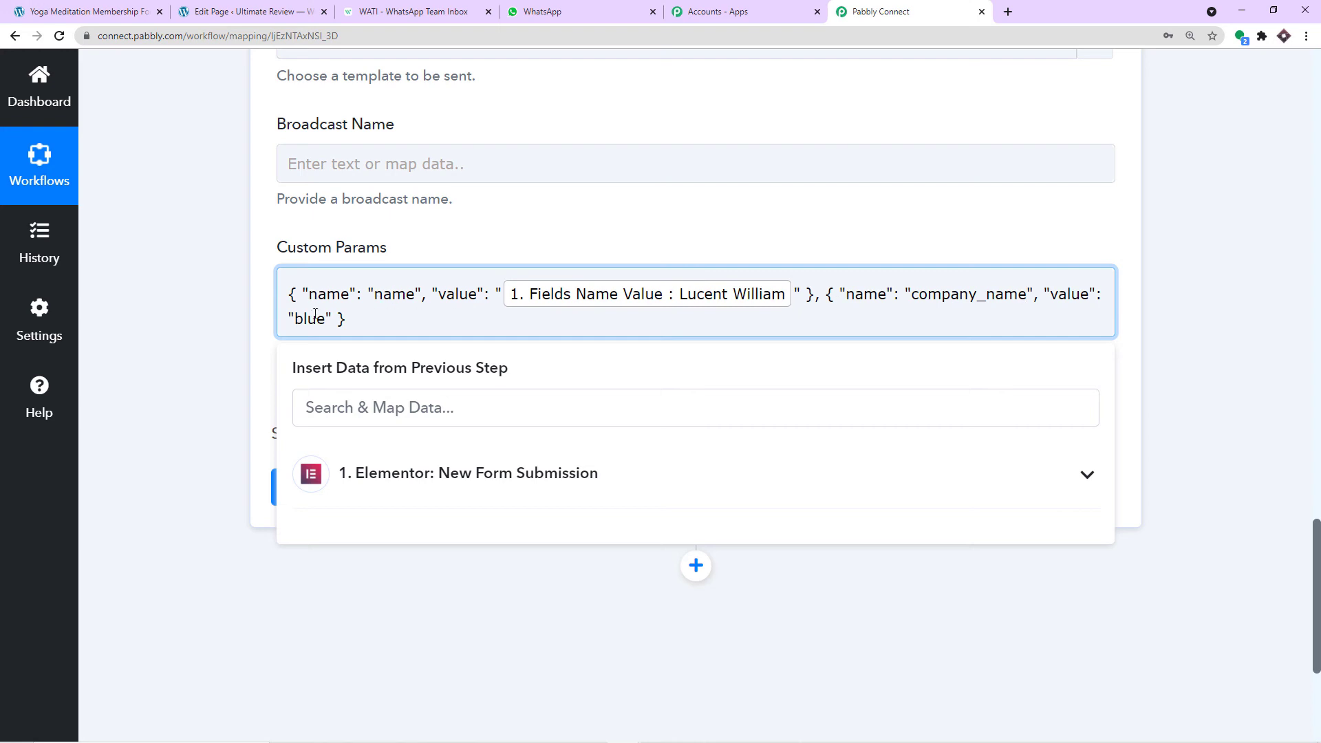
pyautogui.moveTo(325, 322); pyautogui.dragTo(298, 326)
pyautogui.press('BackSpace')
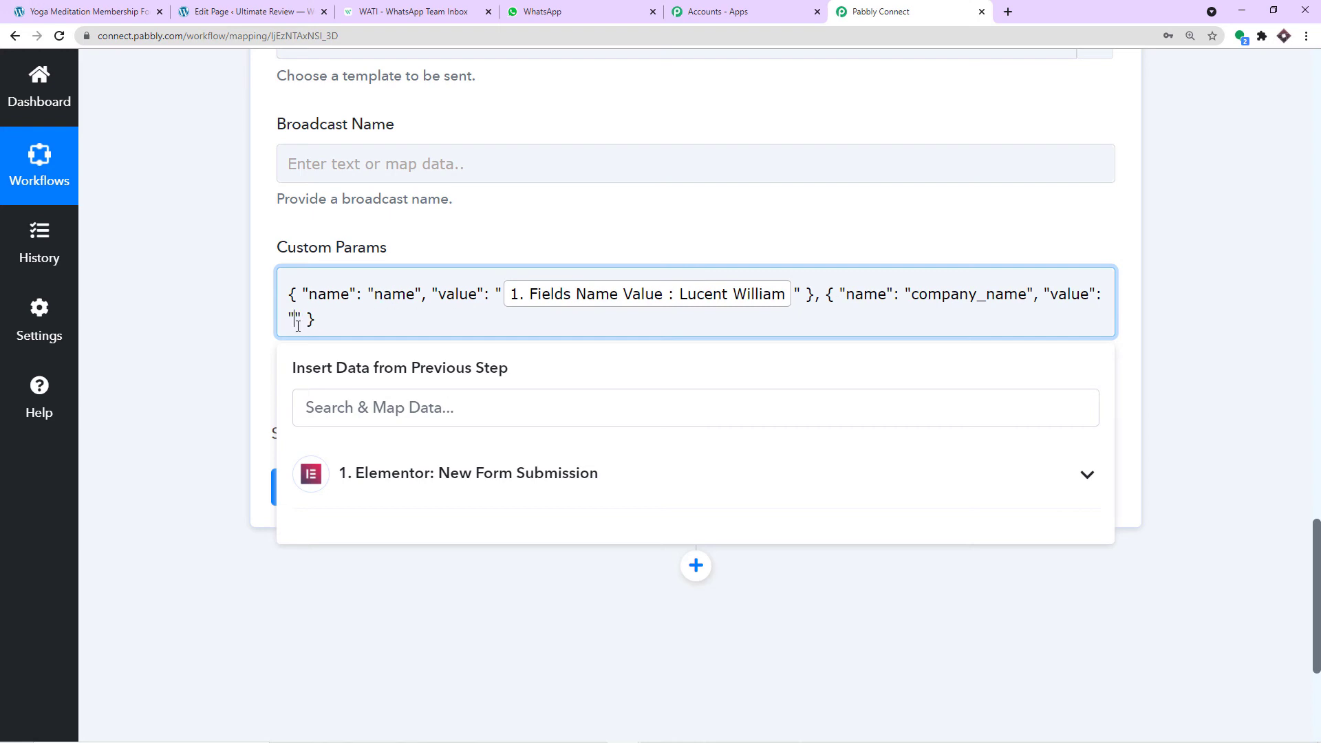
# - Set the company_name value to 'Ayush Yoga Centre', matching the received message
pyautogui.click(367, 476)
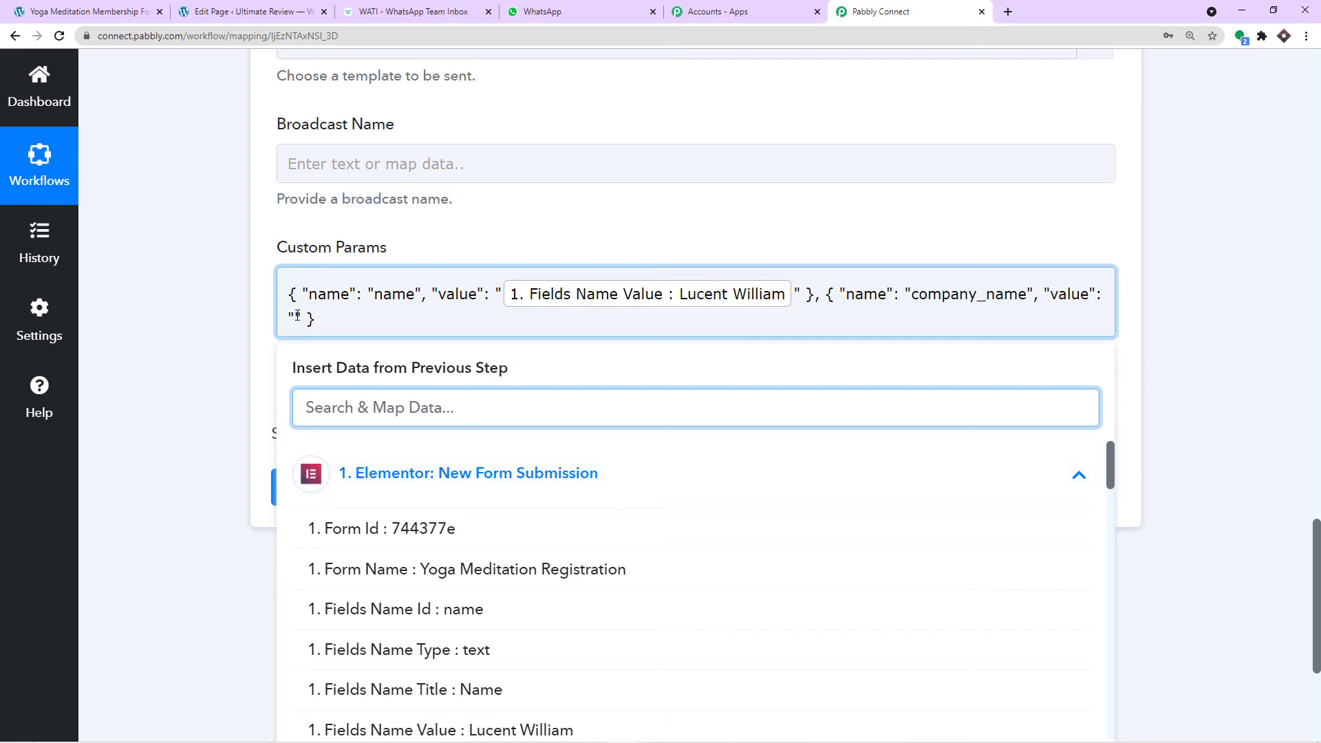
pyautogui.click(549, 11)
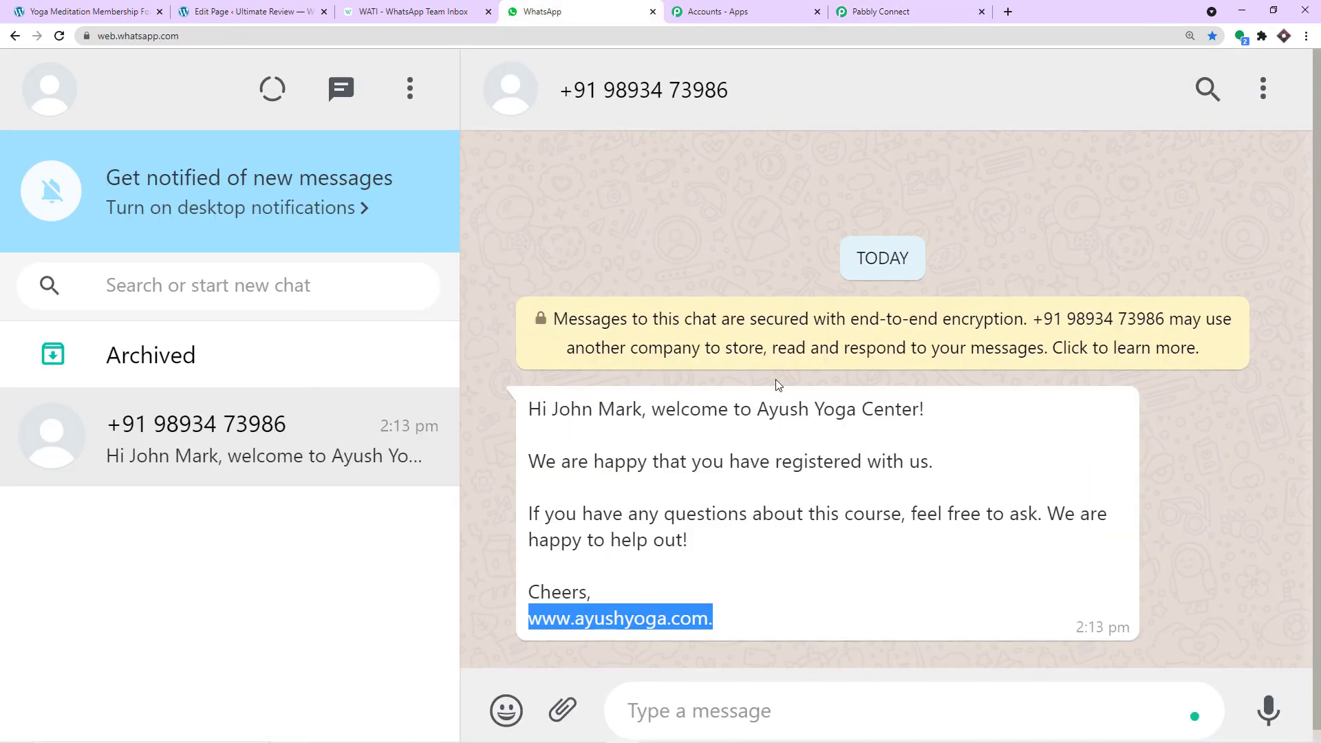
pyautogui.click(868, 12)
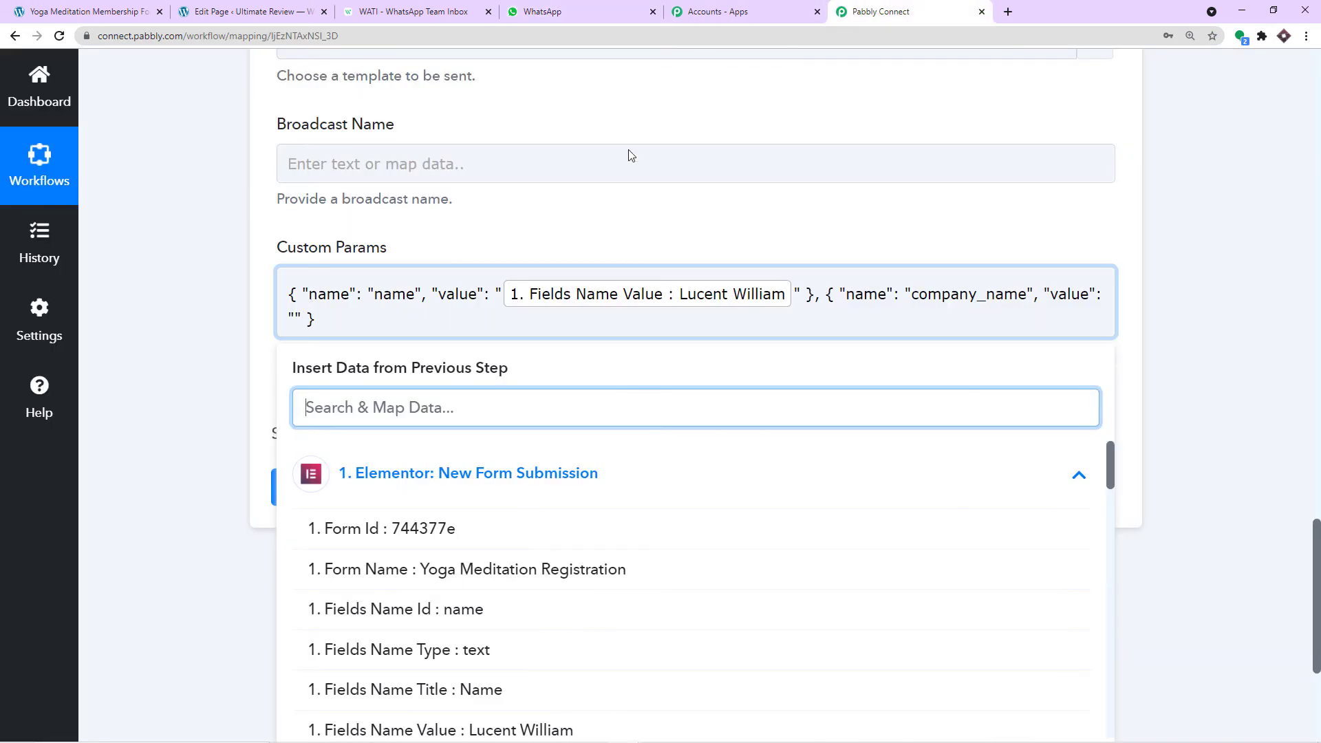
pyautogui.click(295, 320)
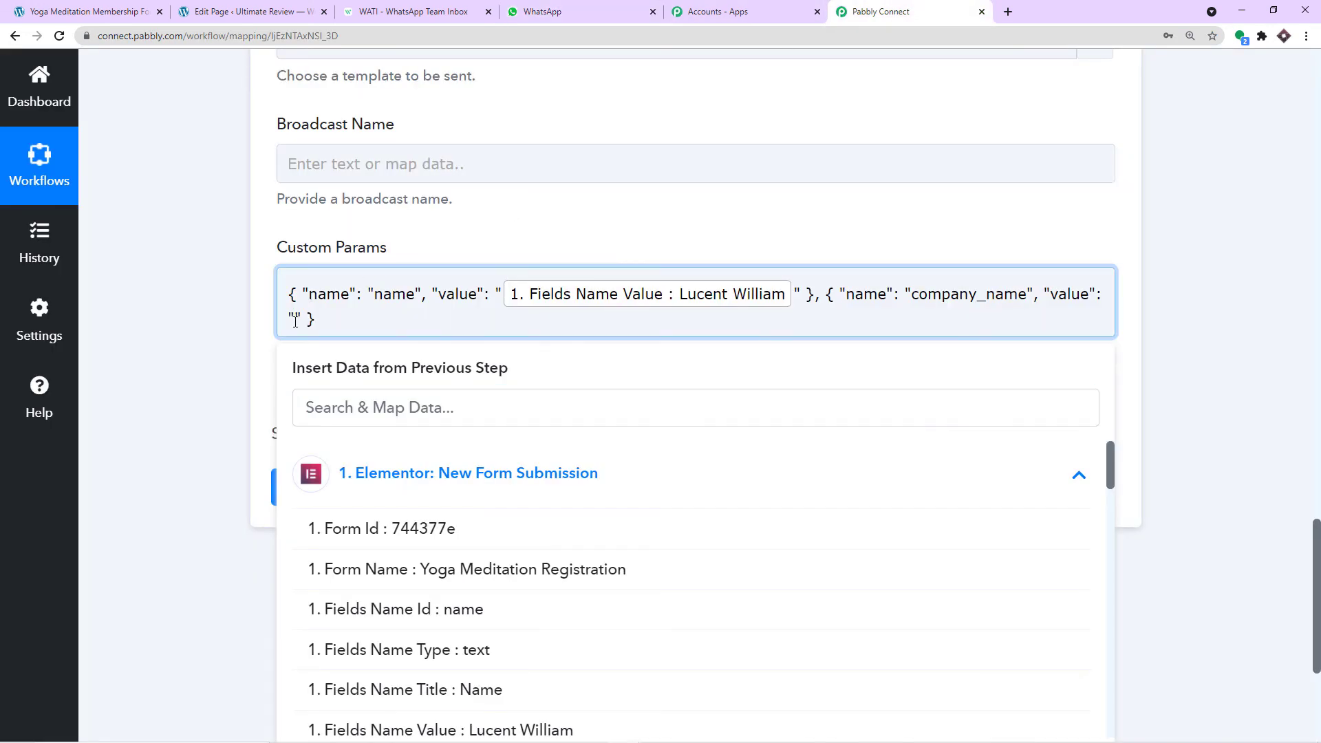
pyautogui.write('Ayush Yoga V')
pyautogui.press('BackSpace')
pyautogui.write('Centre')
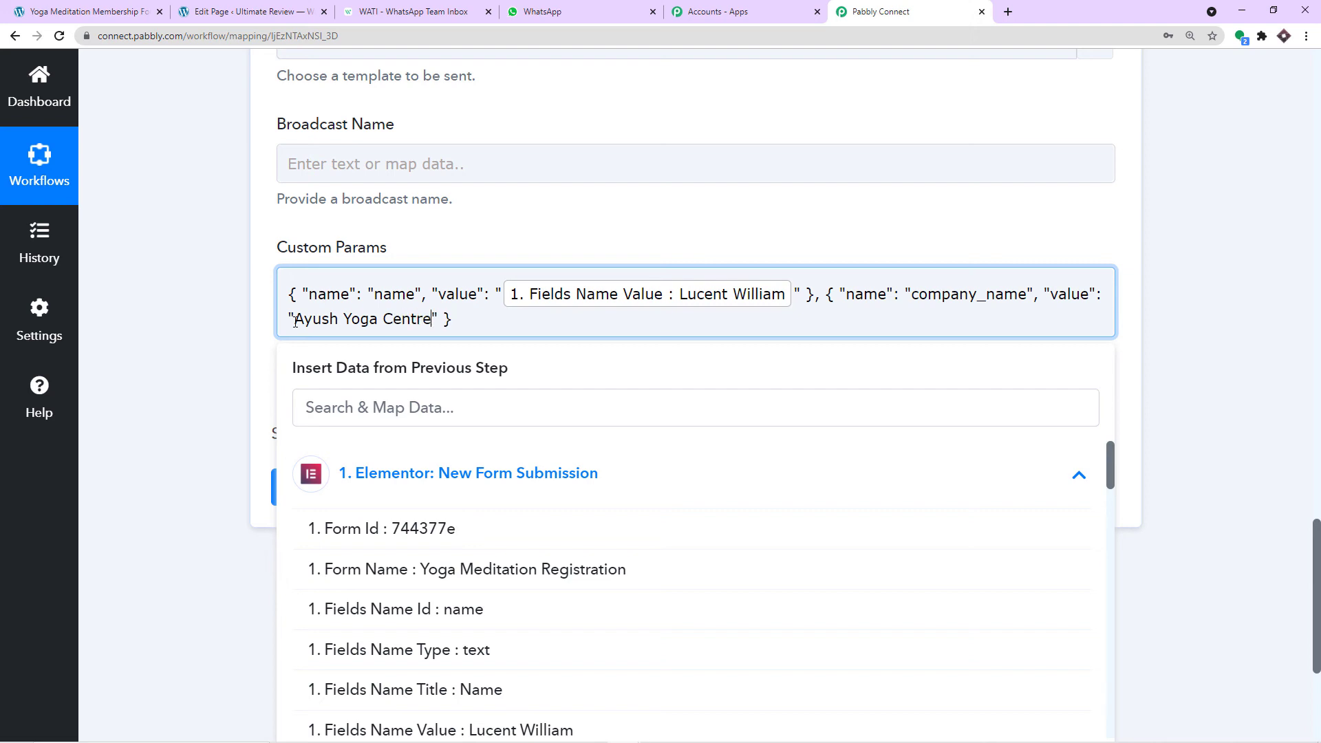
pyautogui.click(523, 237)
pyautogui.click(544, 12)
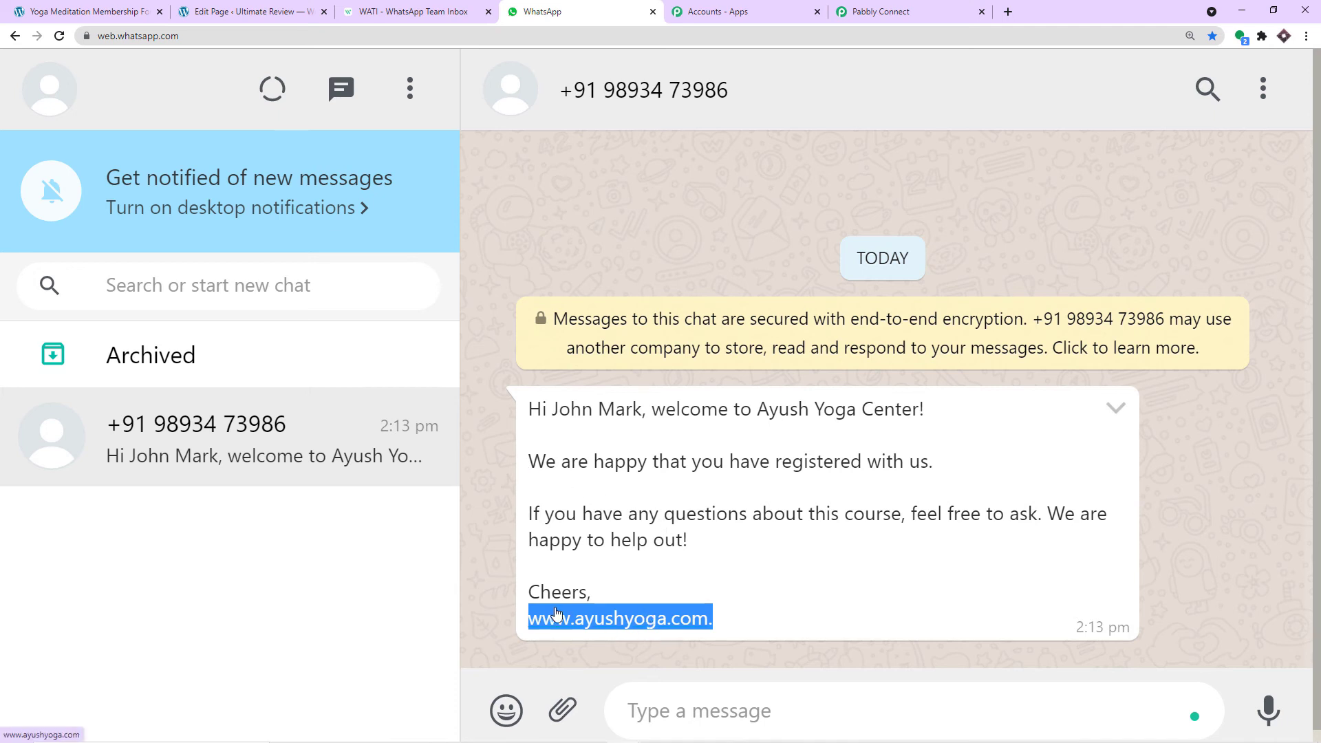
# - Add a third example parameter after the company entry and clear its 'color' name
pyautogui.click(706, 591)
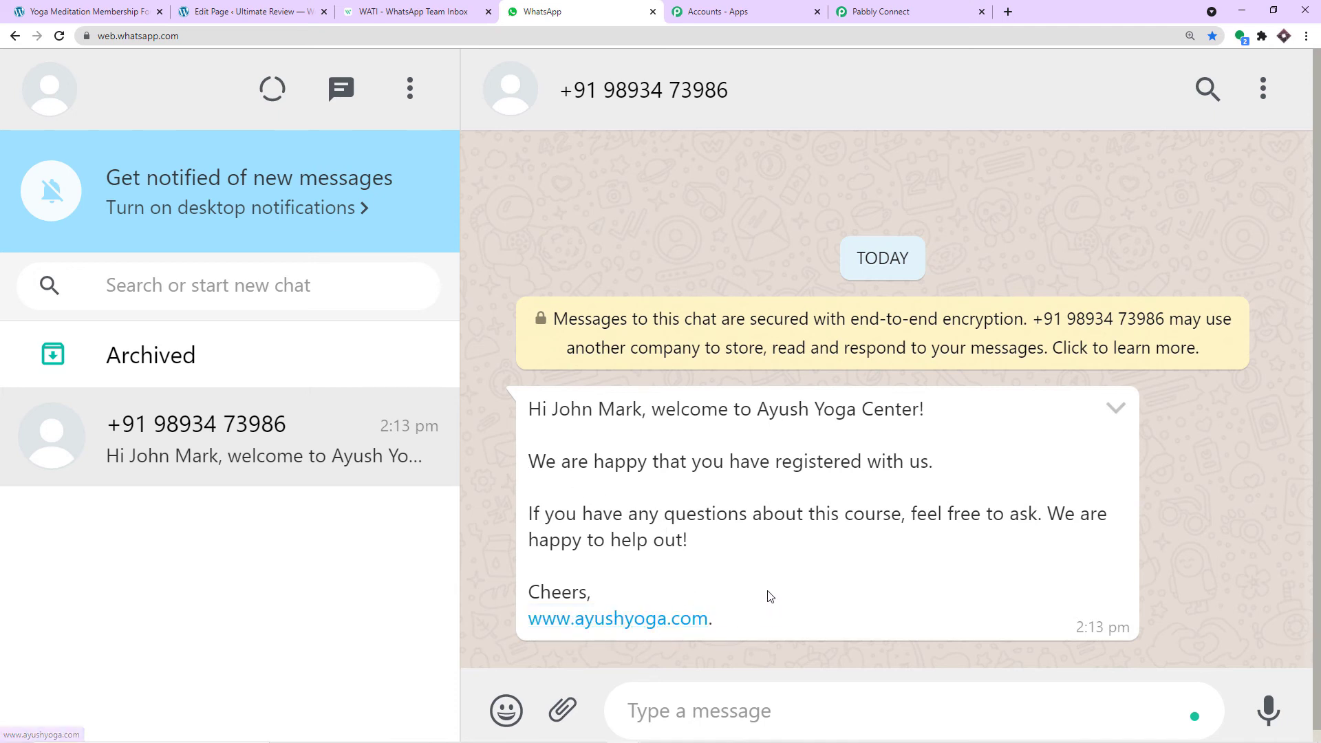
pyautogui.click(458, 5)
pyautogui.scroll(-2, 484, 351)
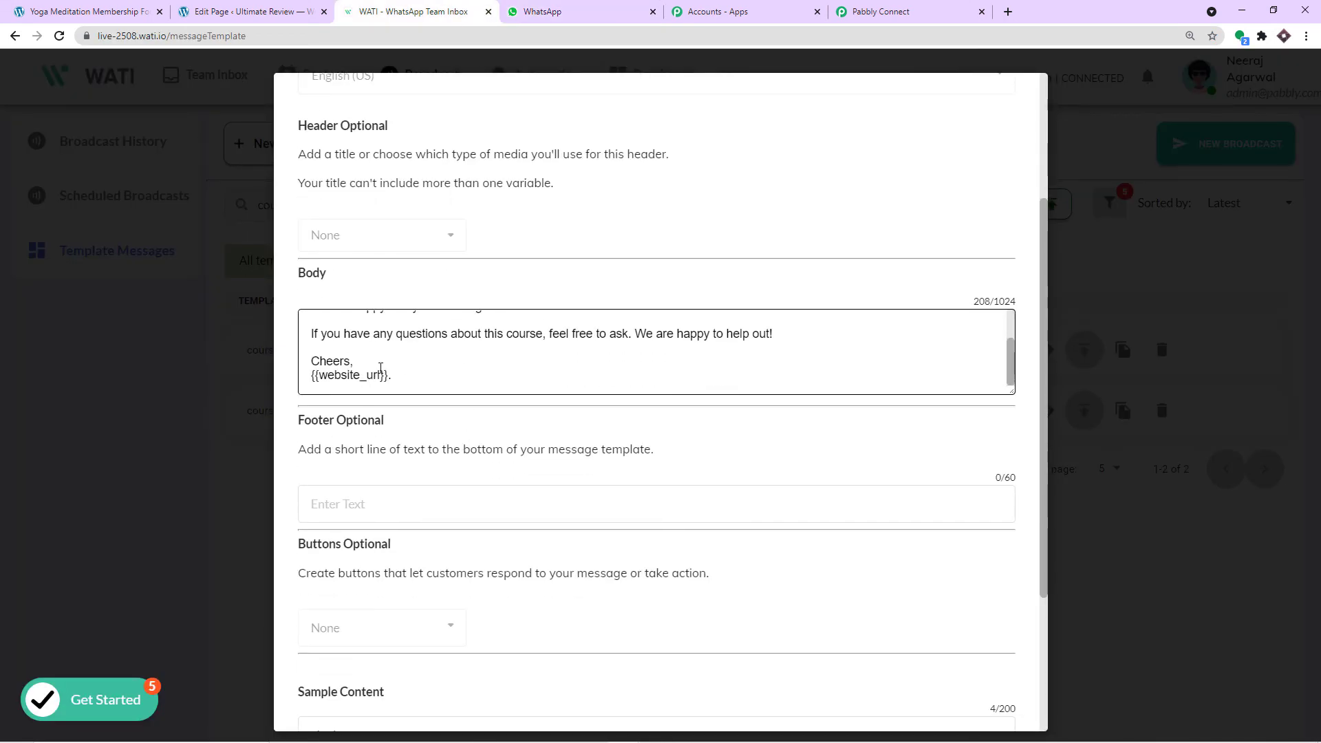
pyautogui.moveTo(380, 375); pyautogui.dragTo(322, 377)
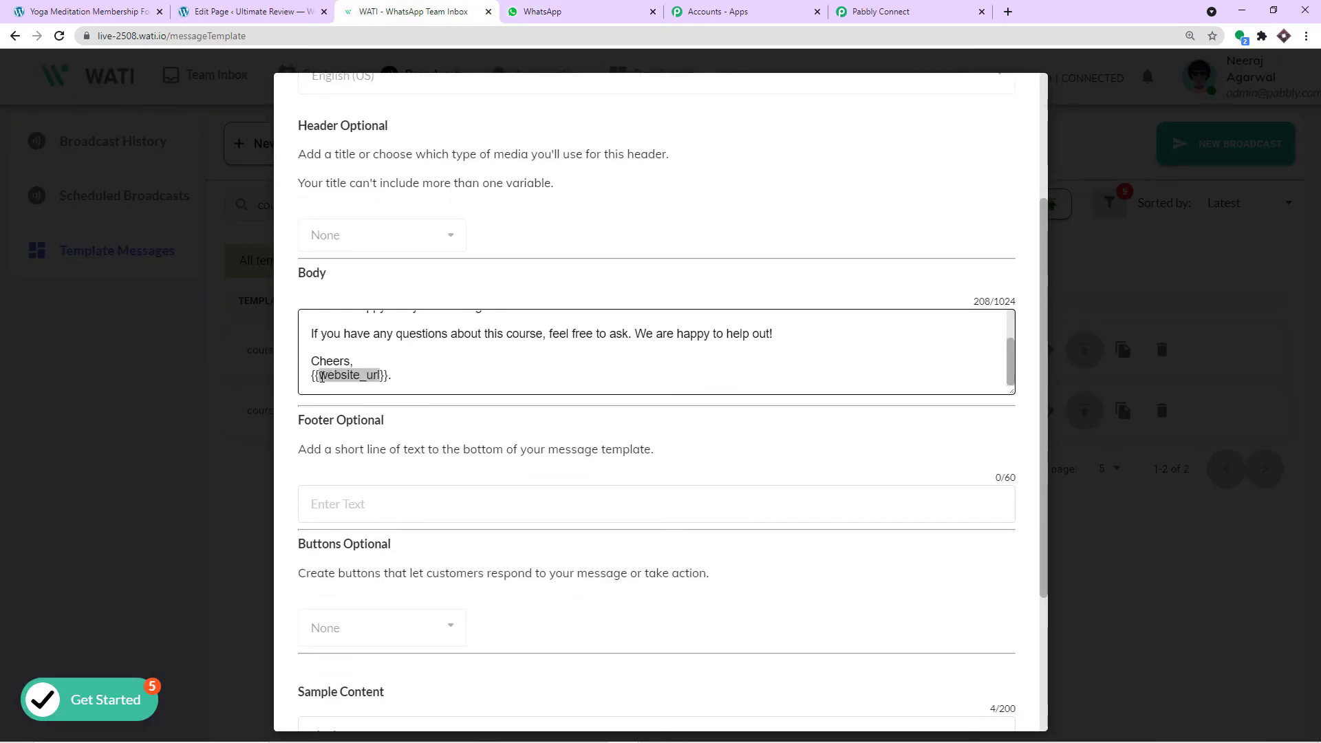
pyautogui.click(880, 11)
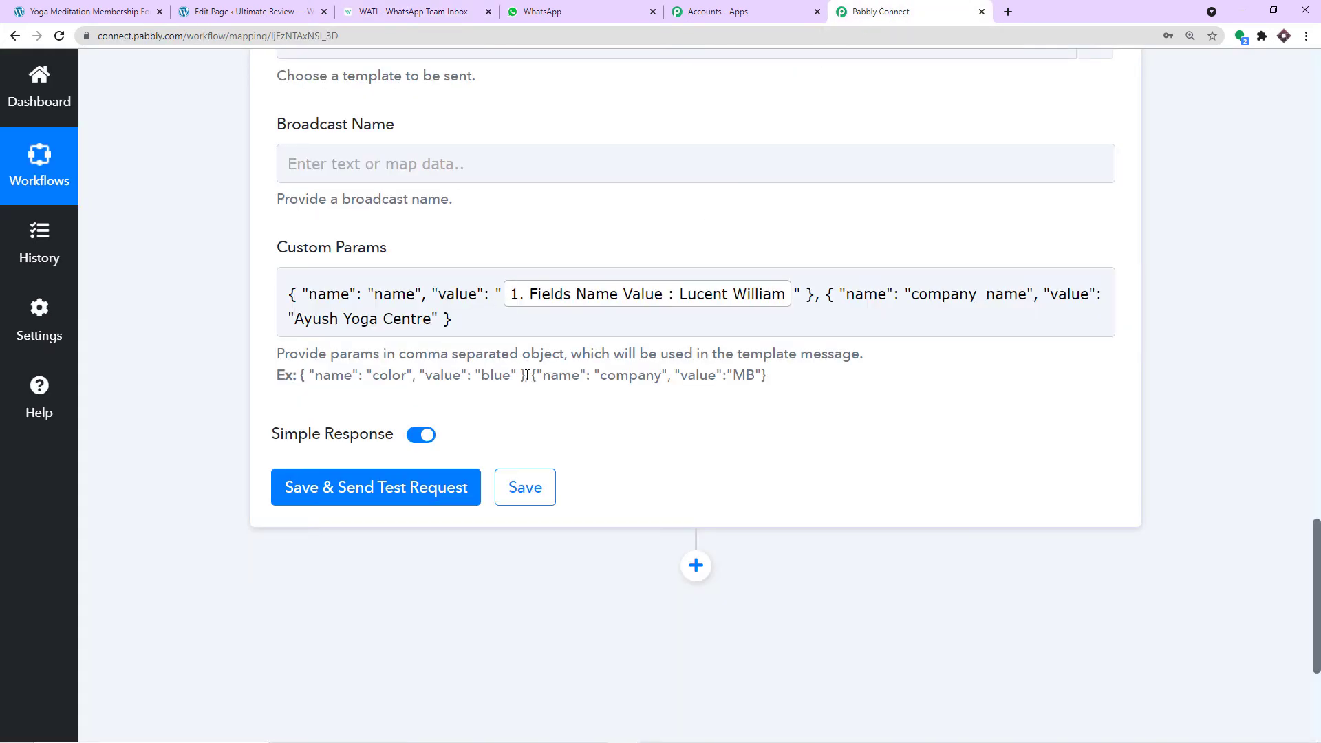
pyautogui.moveTo(526, 376); pyautogui.dragTo(300, 375)
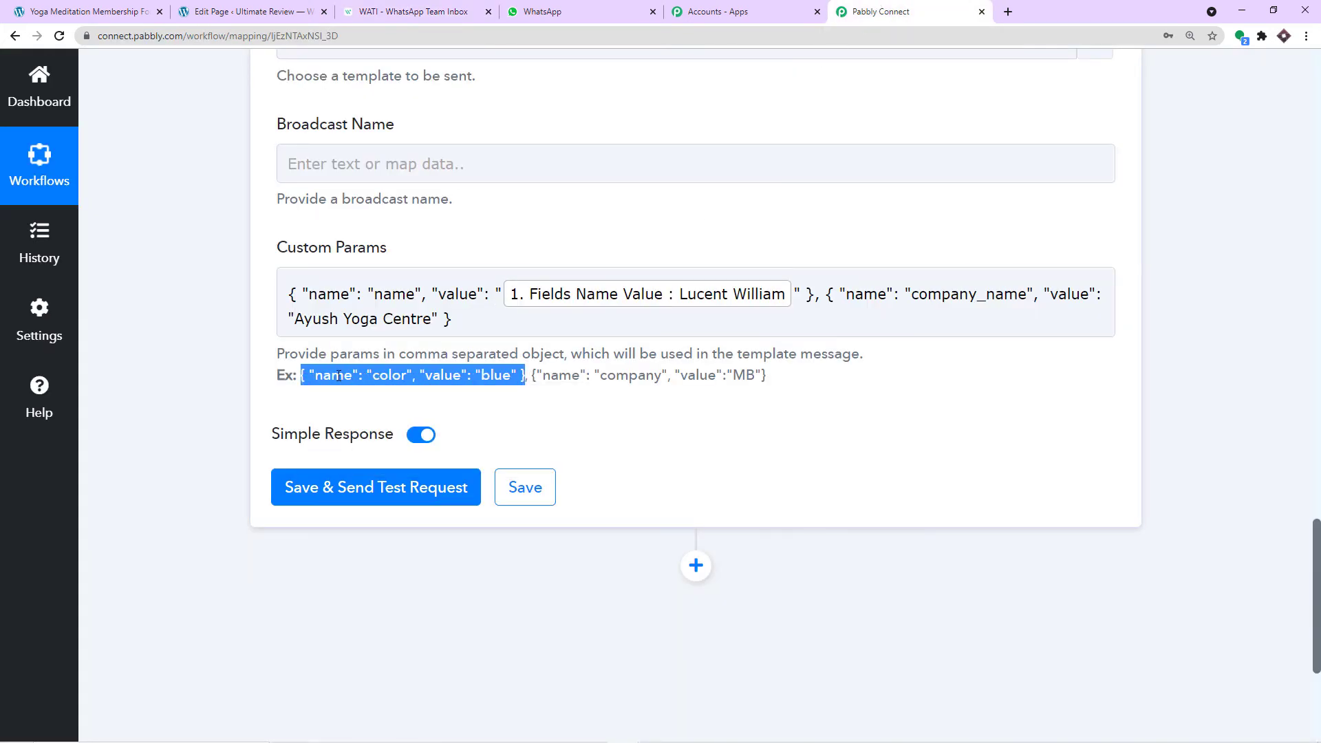
pyautogui.click(453, 319)
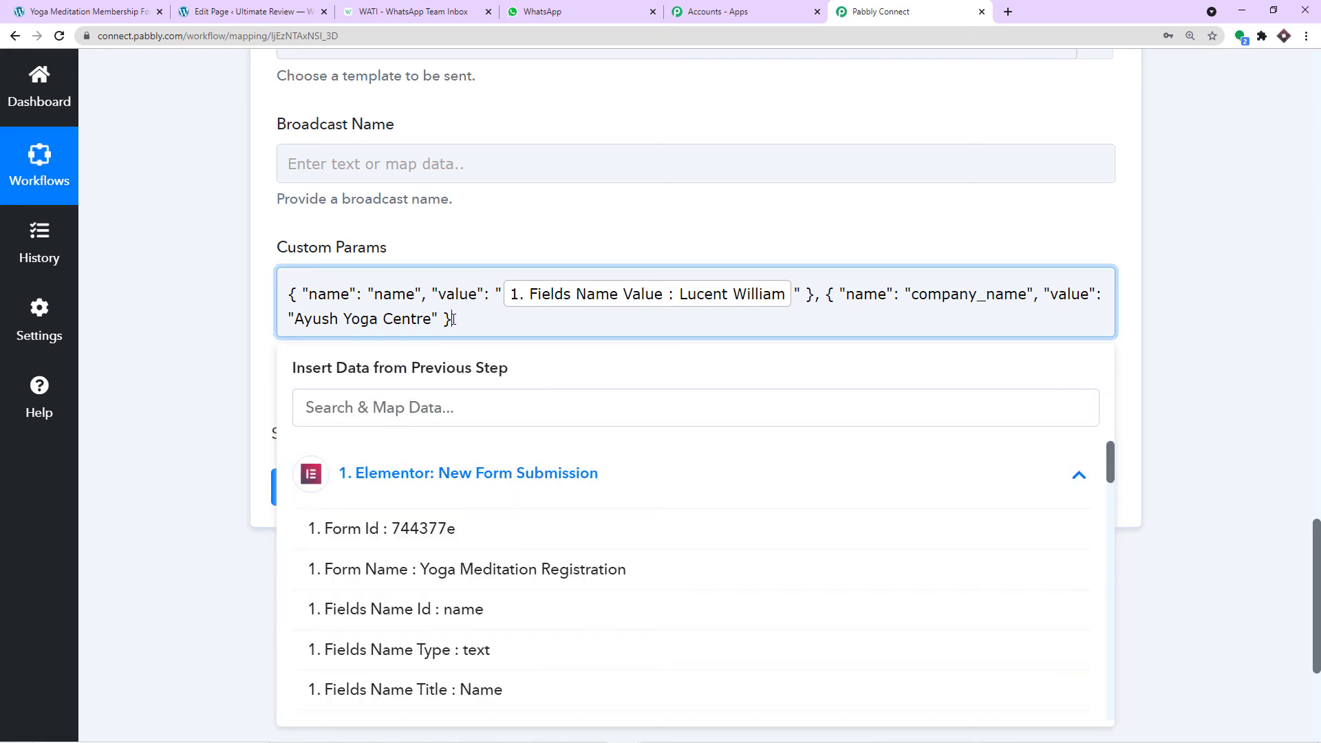
pyautogui.hotkey('ctrl', 'v')
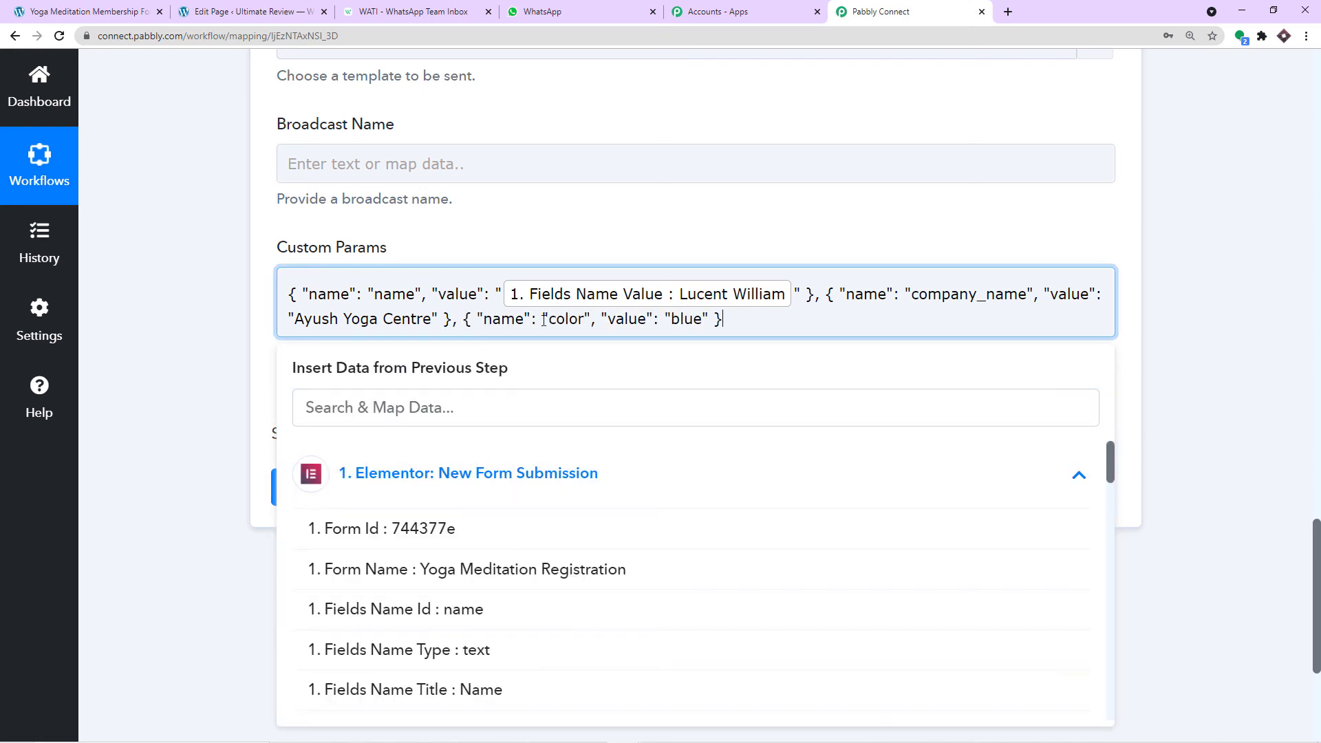
pyautogui.moveTo(580, 320); pyautogui.dragTo(550, 322)
pyautogui.press('BackSpace')
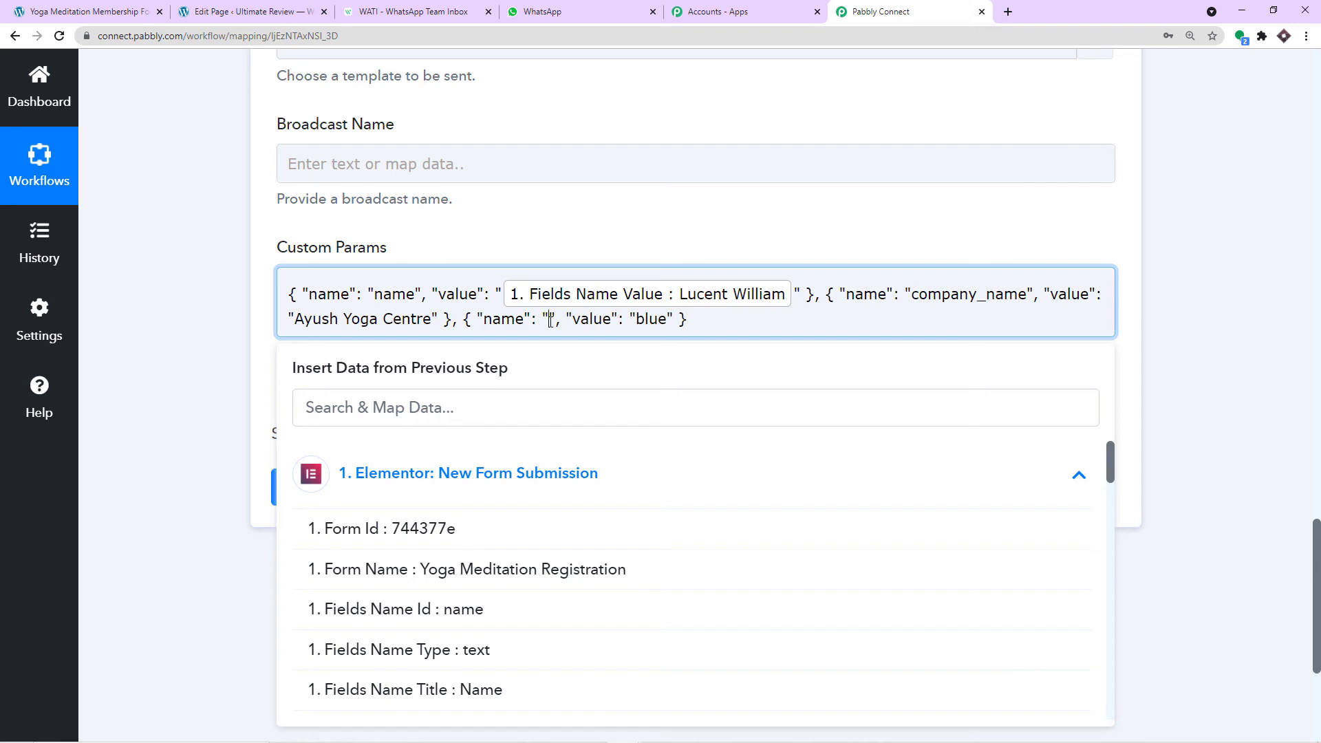
pyautogui.click(395, 9)
pyautogui.rightClick(353, 376)
pyautogui.click(372, 383)
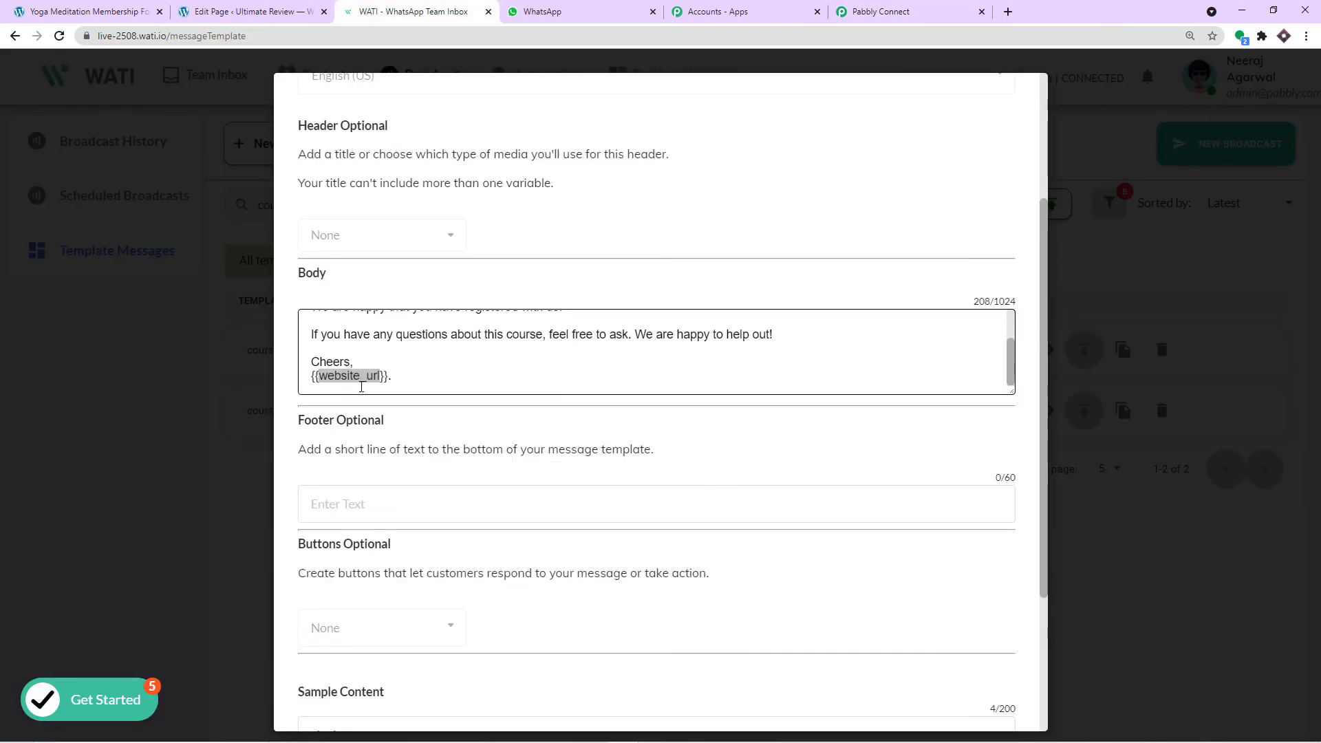
pyautogui.click(895, 11)
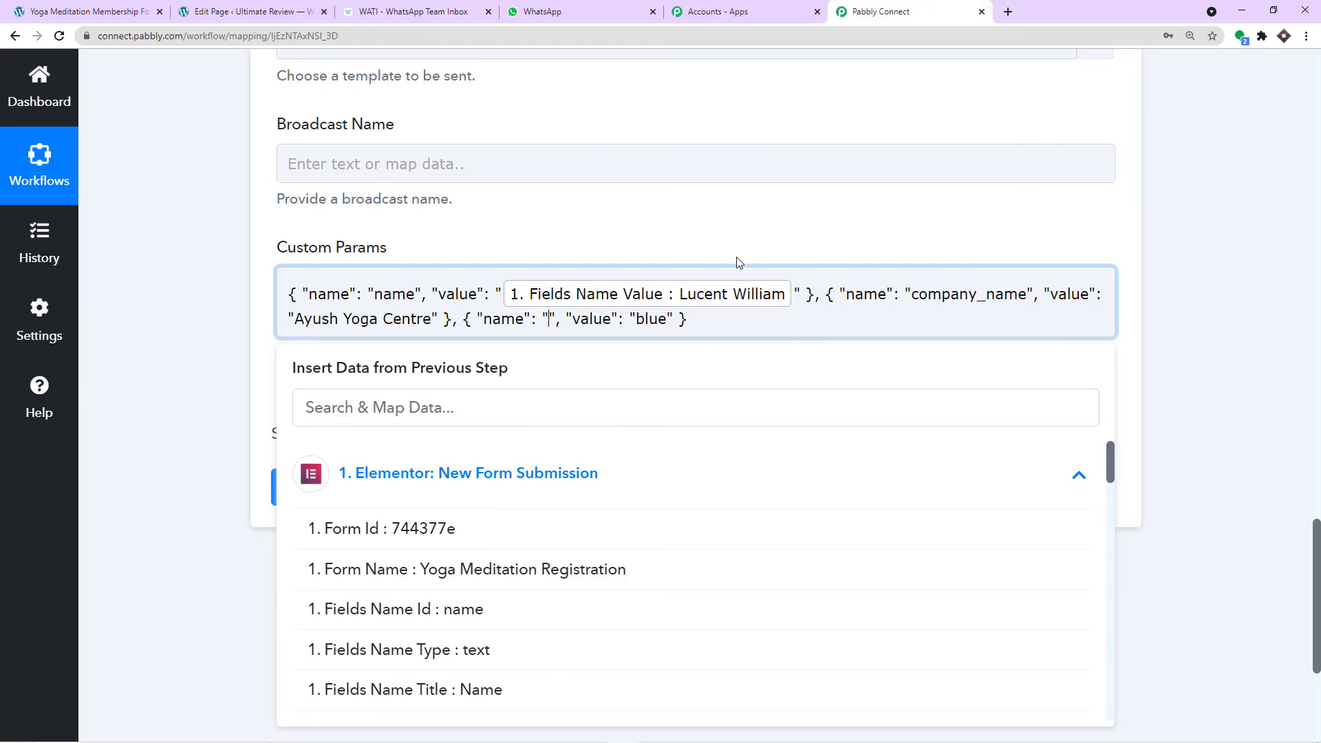
pyautogui.hotkey('ctrl', 'v')
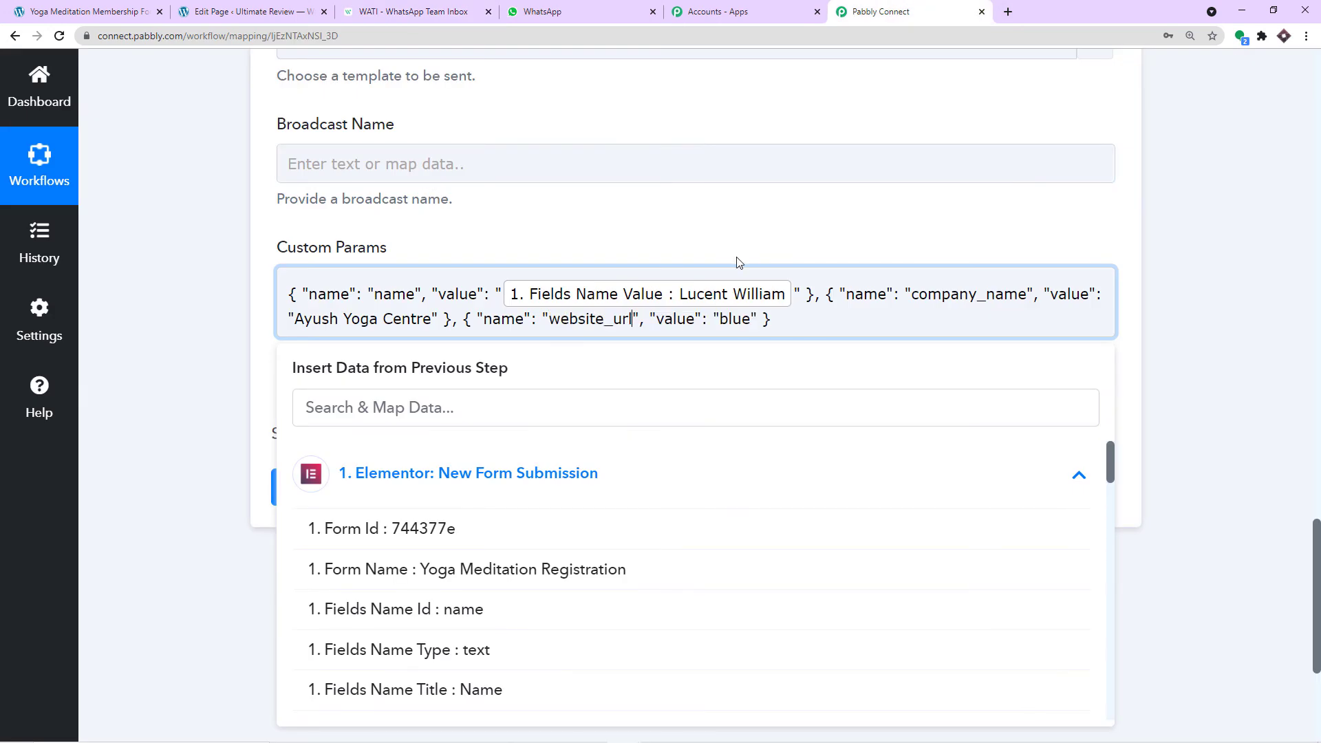
pyautogui.doubleClick(737, 321)
pyautogui.press('BackSpace')
pyautogui.write('www.aayushyogacentre.com')
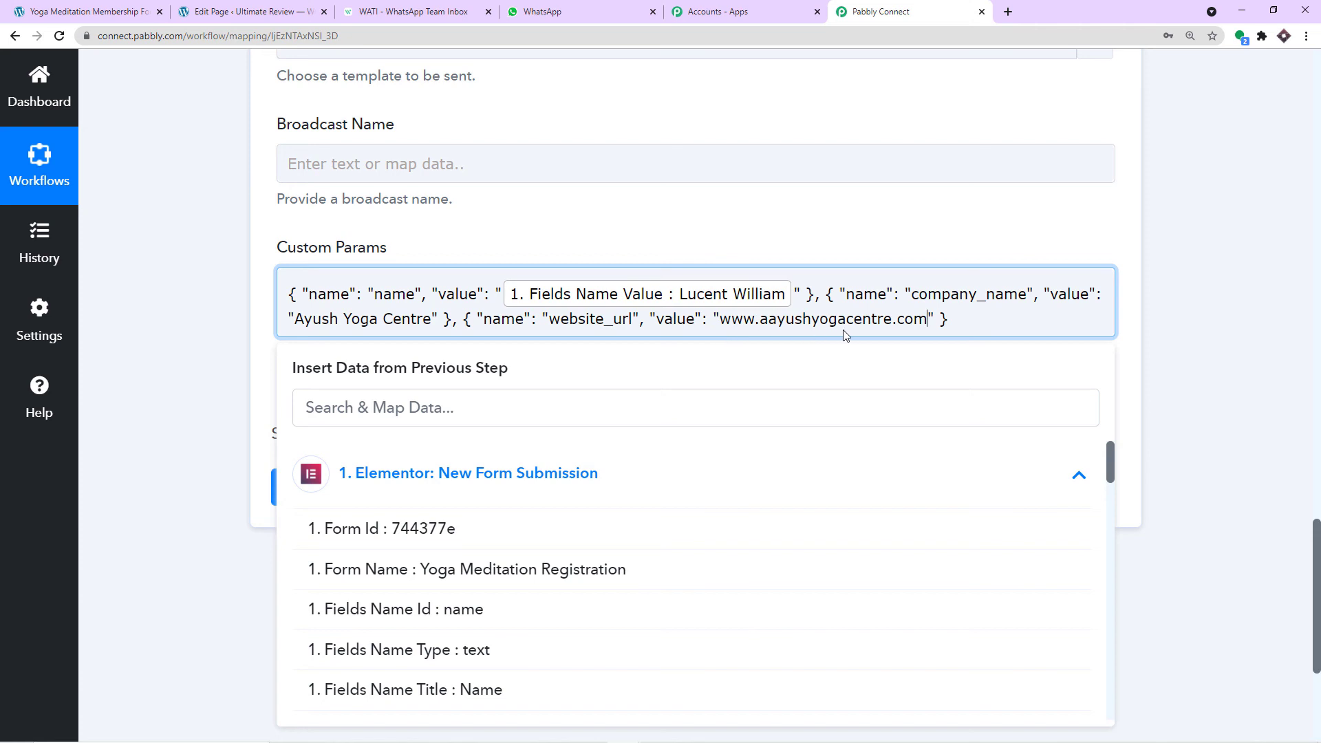
pyautogui.click(873, 236)
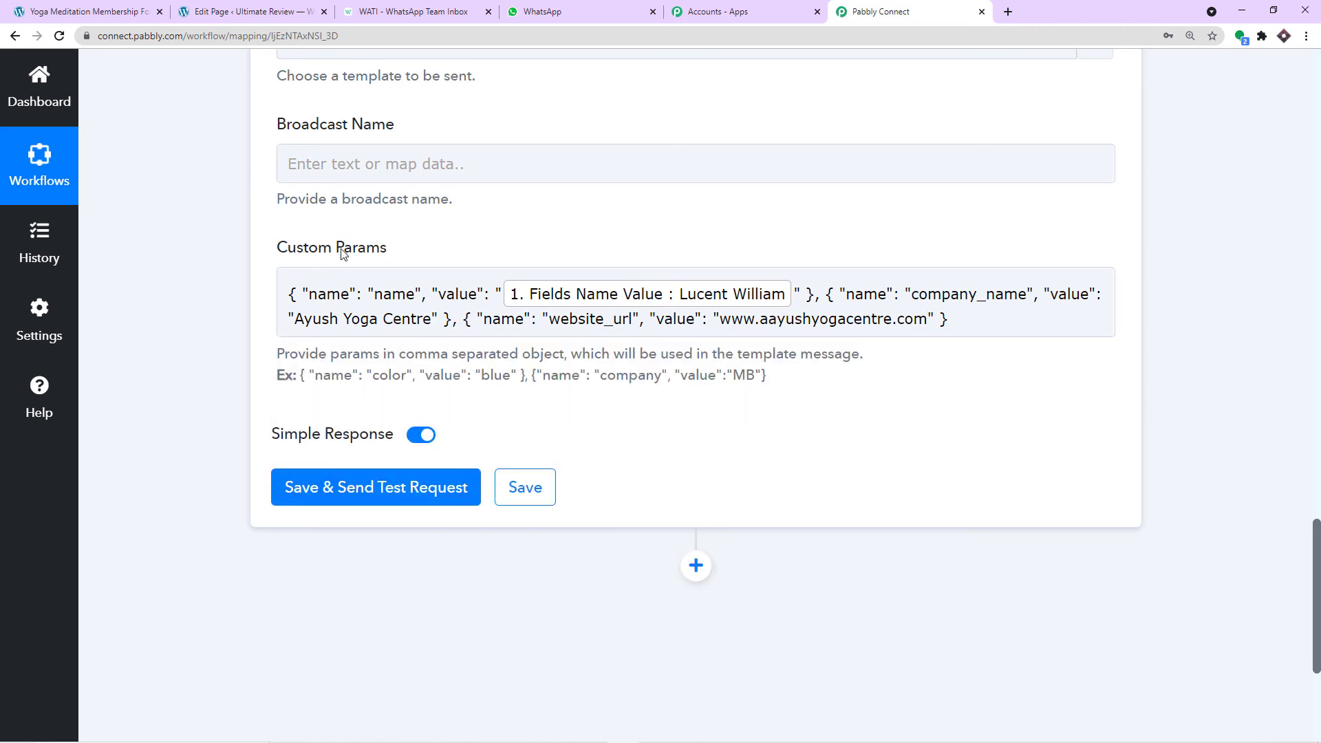
# - Review the name, company_name and website_url variables in WATI's course_registration template body
pyautogui.click(409, 11)
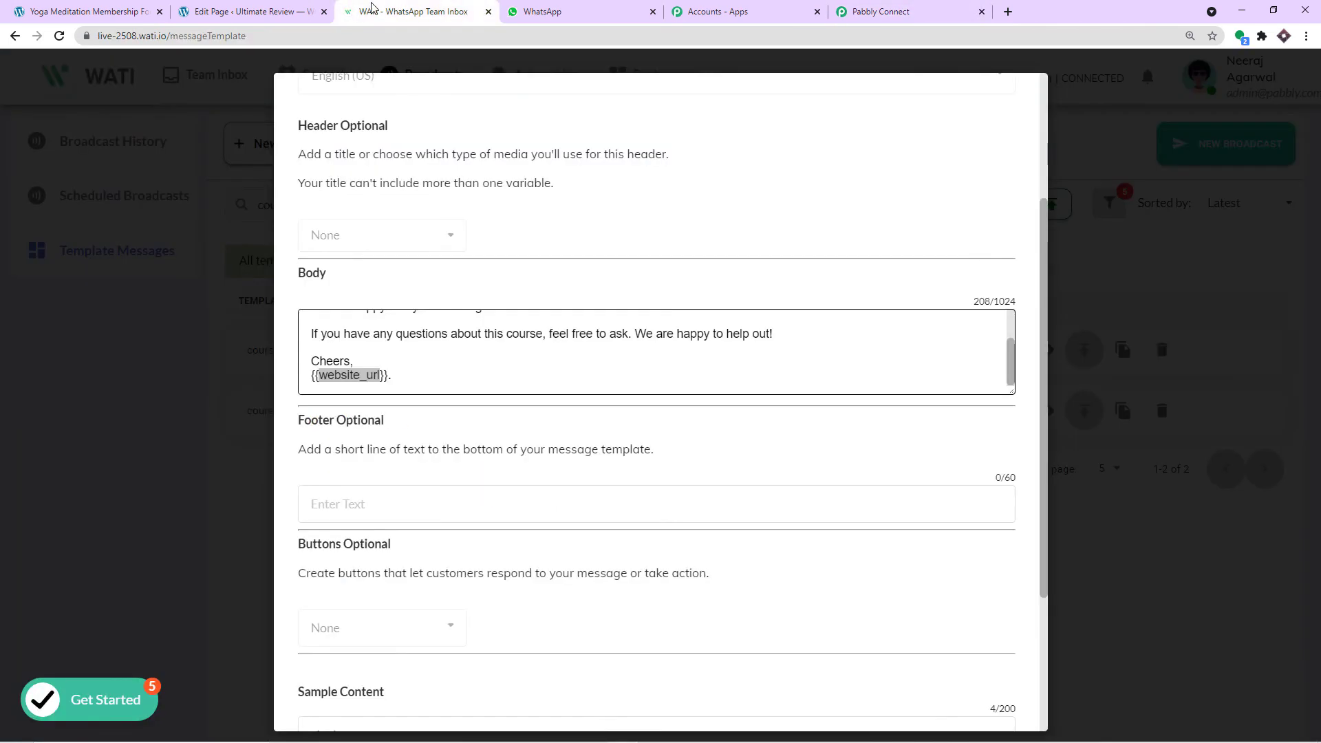
pyautogui.scroll(3, 387, 365)
pyautogui.doubleClick(349, 329)
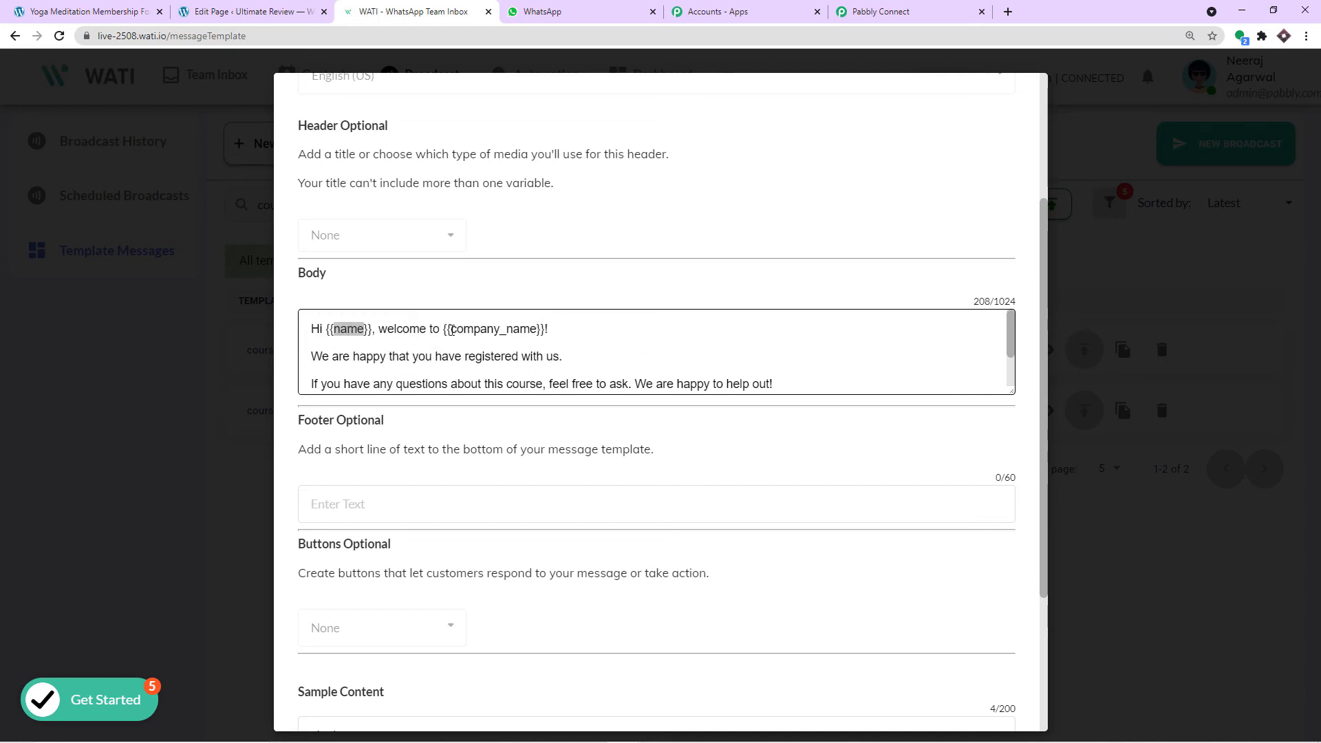
pyautogui.doubleClick(490, 329)
pyautogui.scroll(-2, 483, 327)
pyautogui.doubleClick(361, 374)
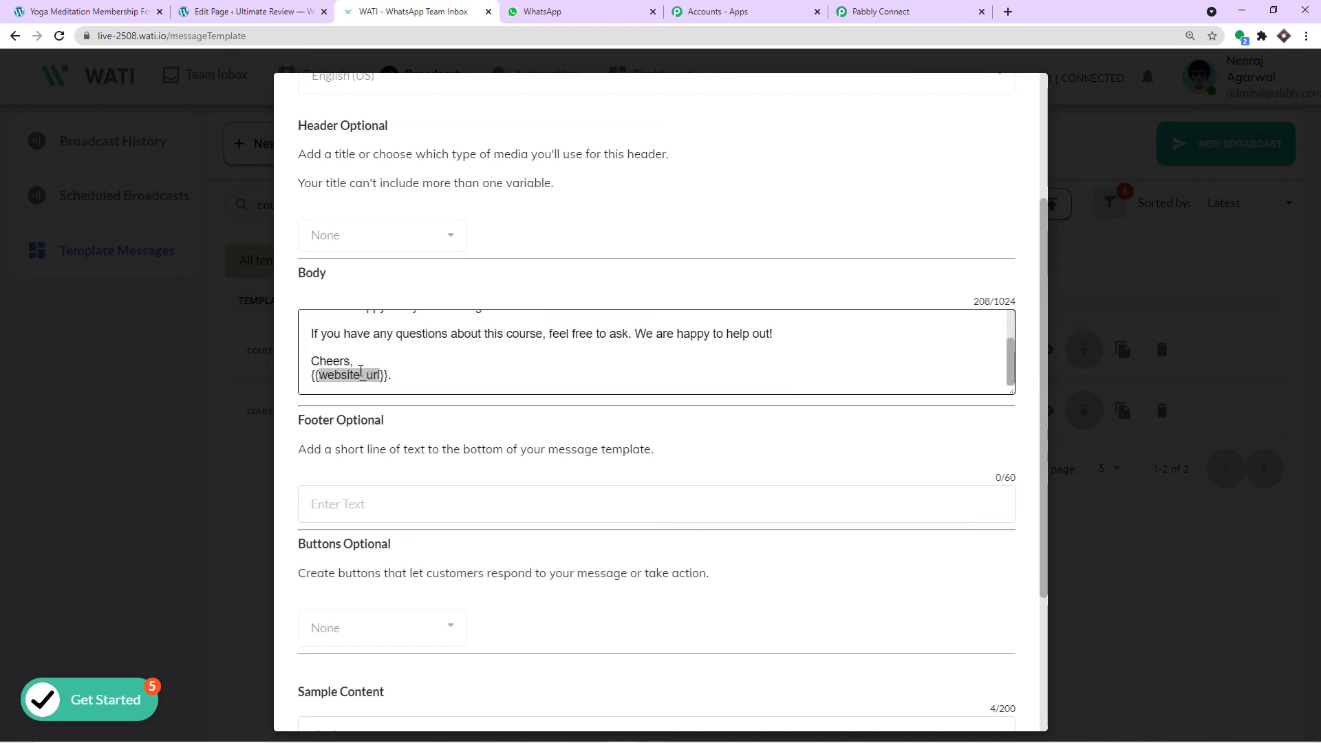
# - Check that Pabbly's Custom Params use the matching names name, company_name and website_url
pyautogui.click(888, 11)
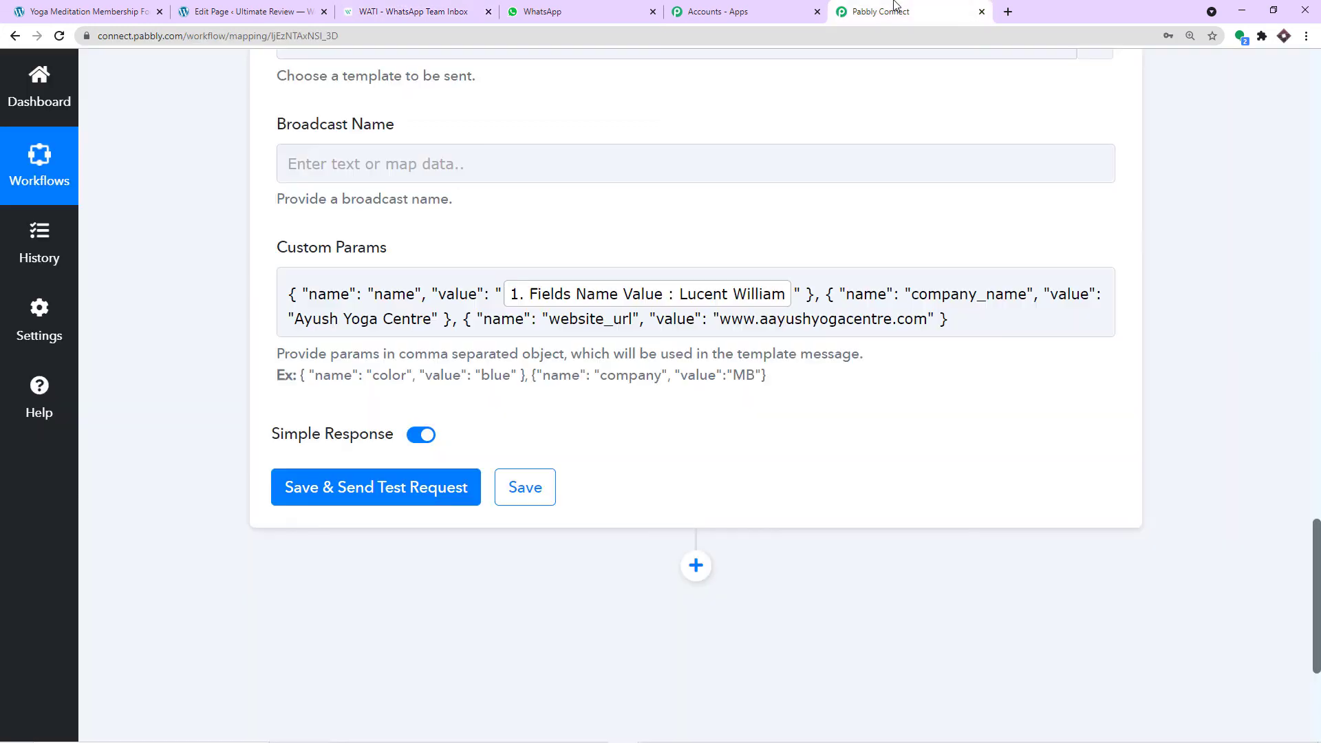
pyautogui.click(415, 289)
pyautogui.doubleClick(954, 294)
pyautogui.click(603, 318)
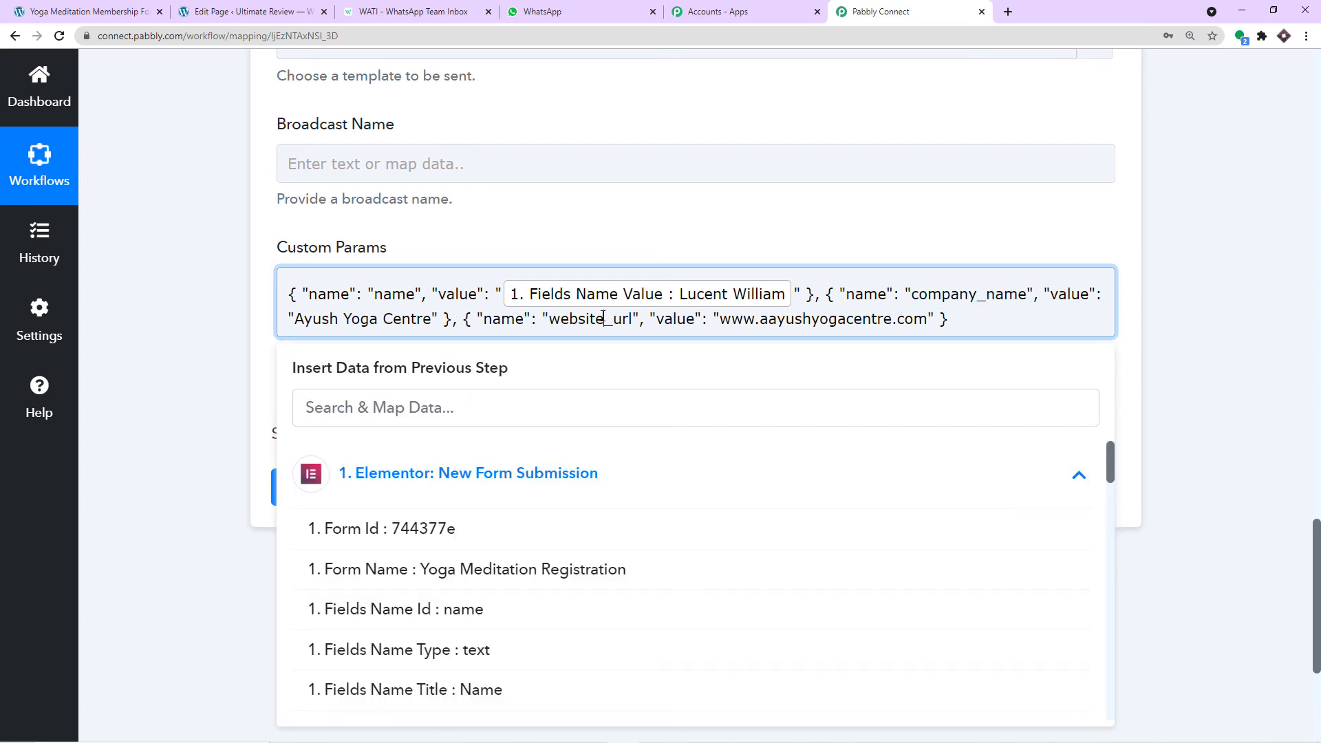
pyautogui.doubleClick(604, 318)
pyautogui.click(667, 216)
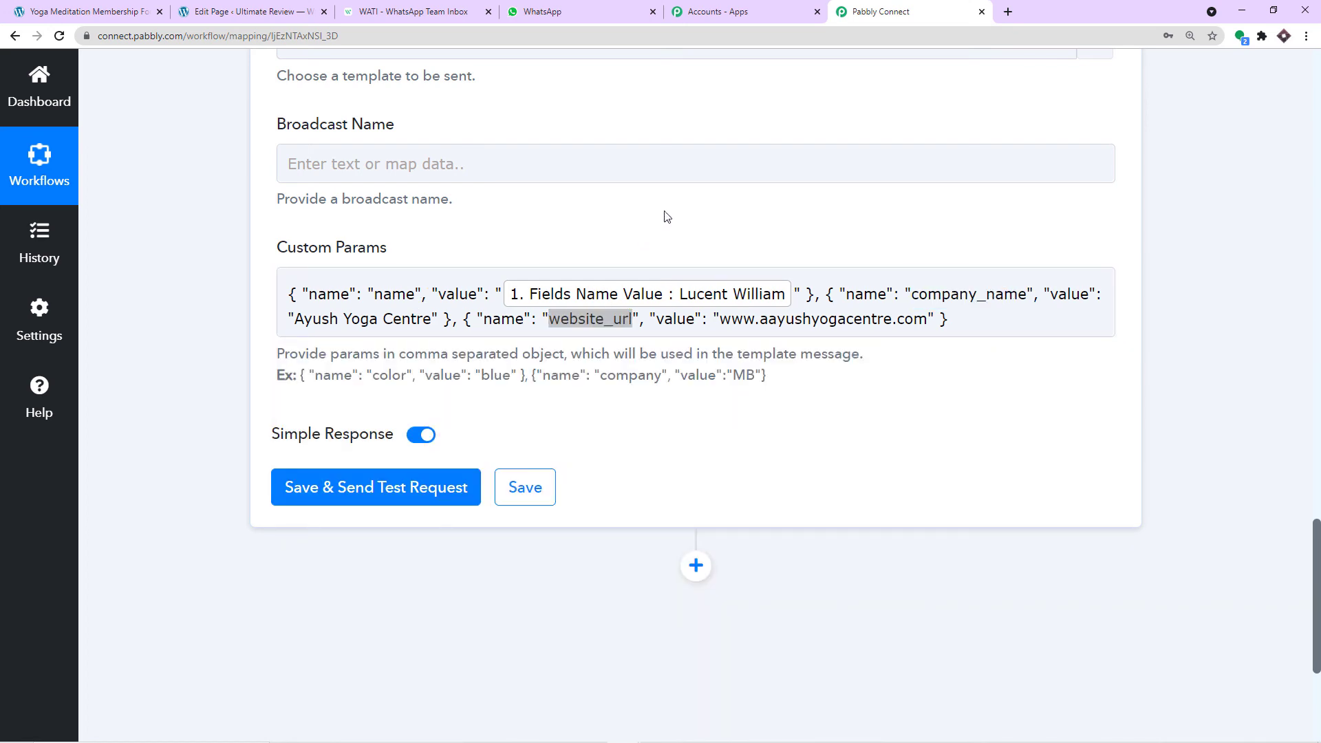
# - Close the course_registration template preview in WATI
pyautogui.click(385, 166)
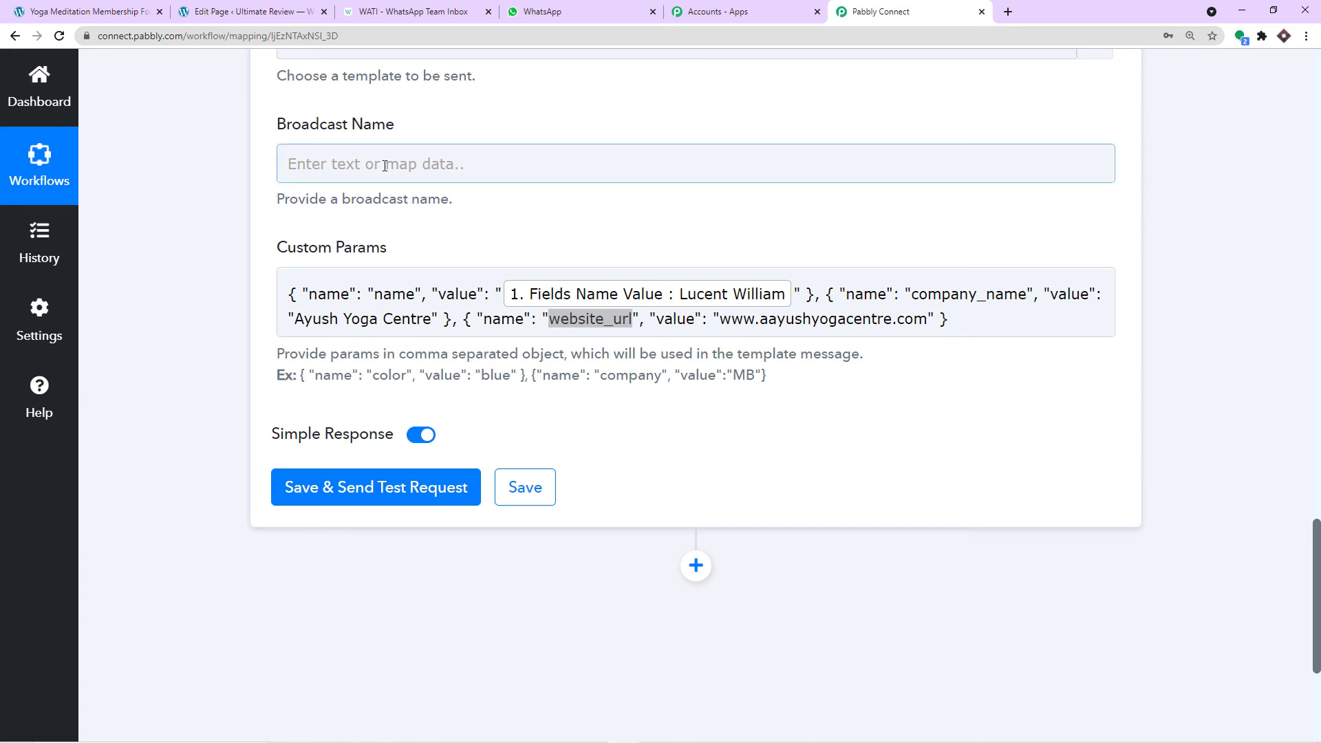
pyautogui.click(391, 18)
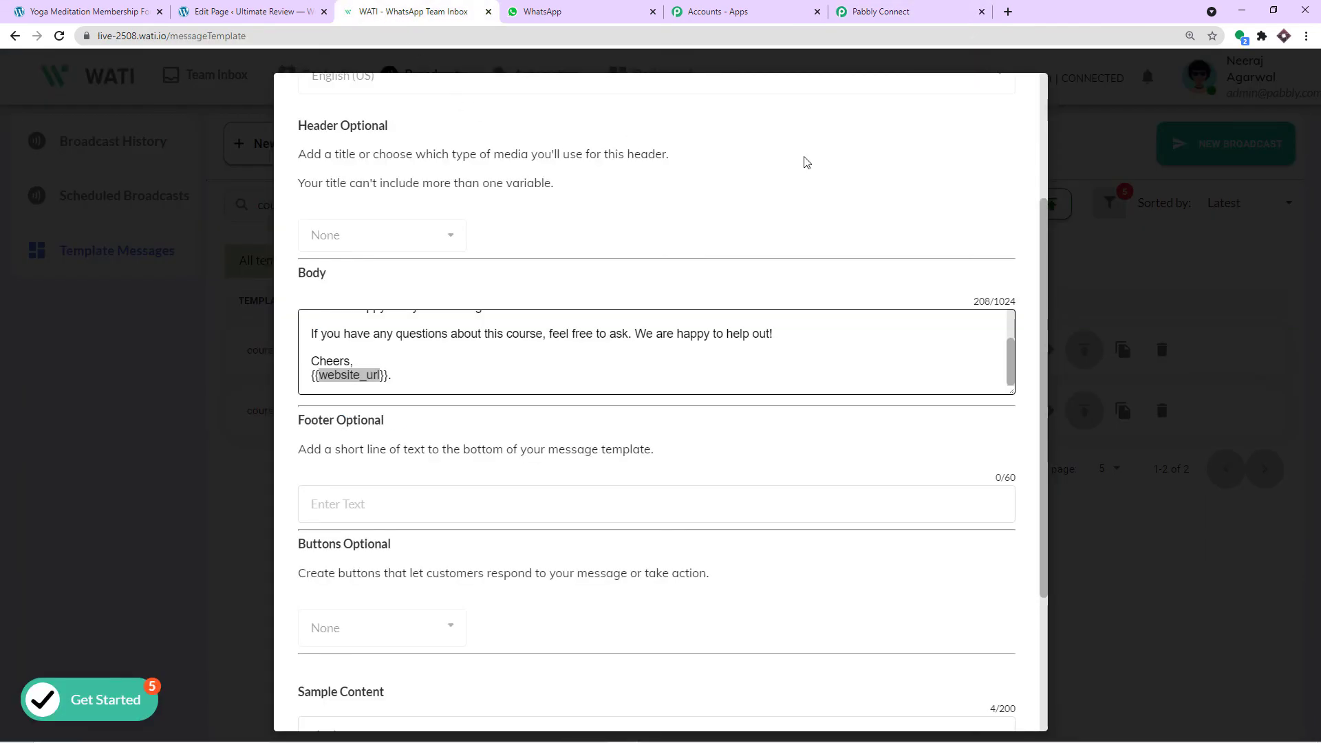
pyautogui.click(1128, 182)
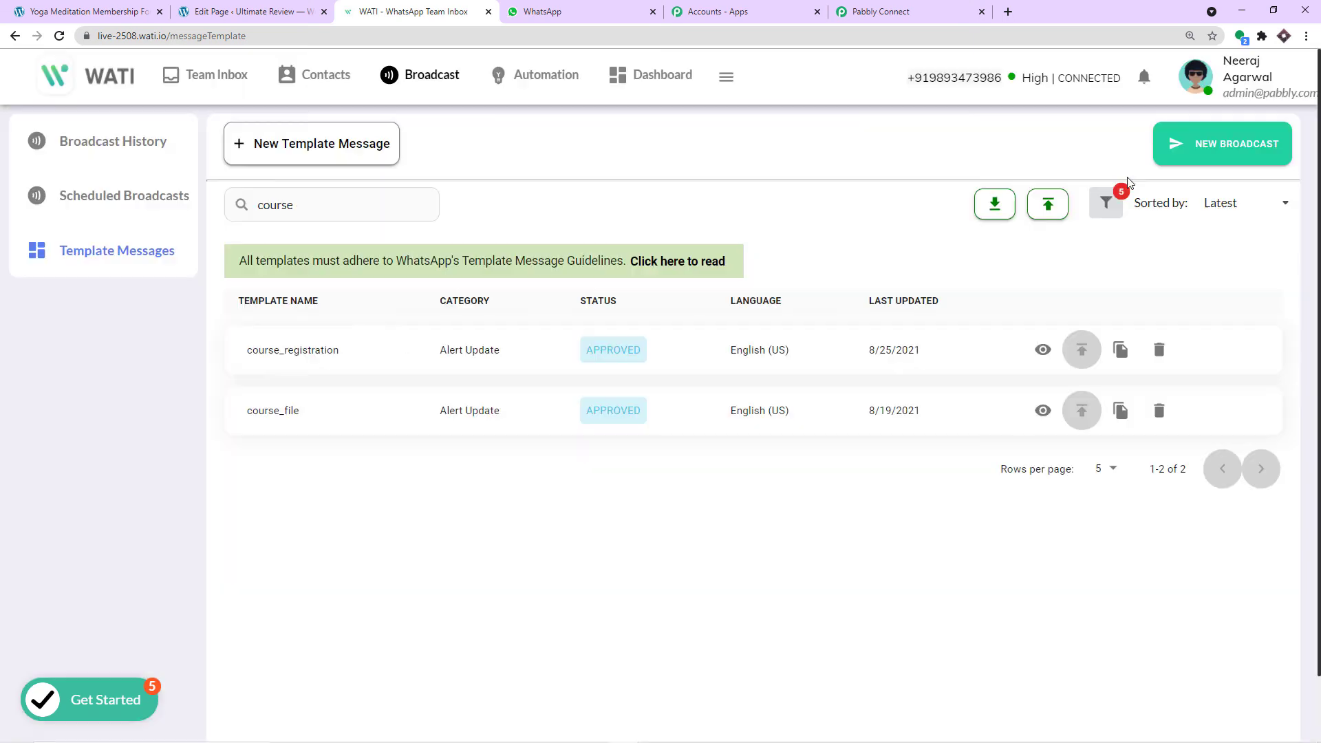
# - Page WATI's Broadcast History forward to entries 31–35 of 345, then return to Pabbly
pyautogui.click(83, 149)
pyautogui.scroll(-4, 628, 318)
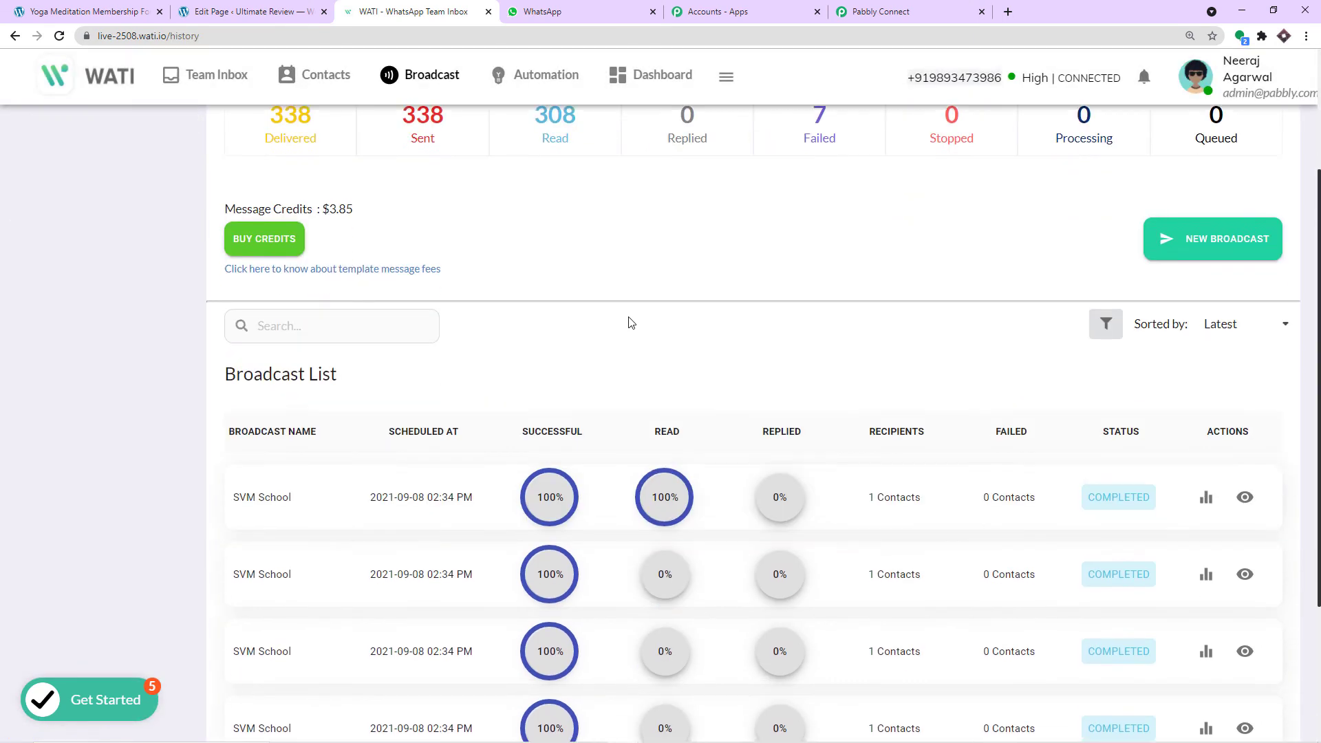
pyautogui.scroll(-2, 632, 322)
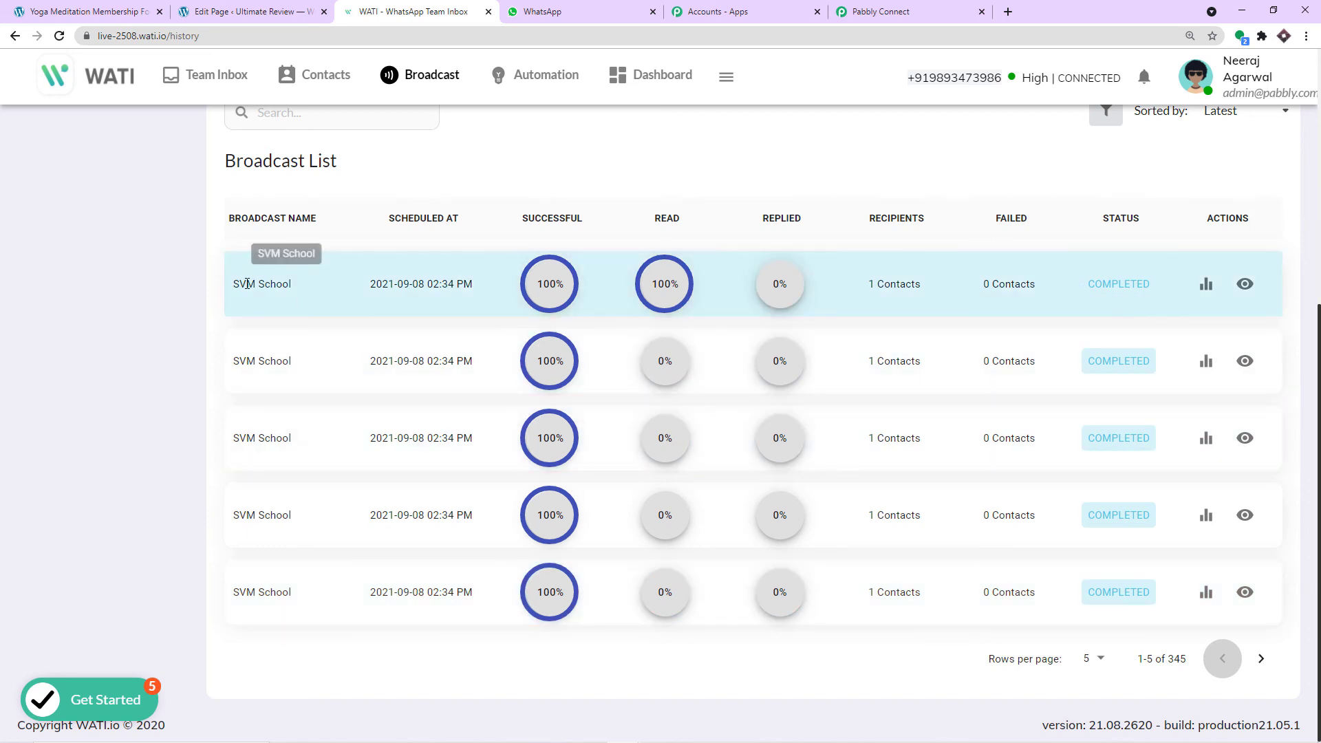
pyautogui.click(1261, 659)
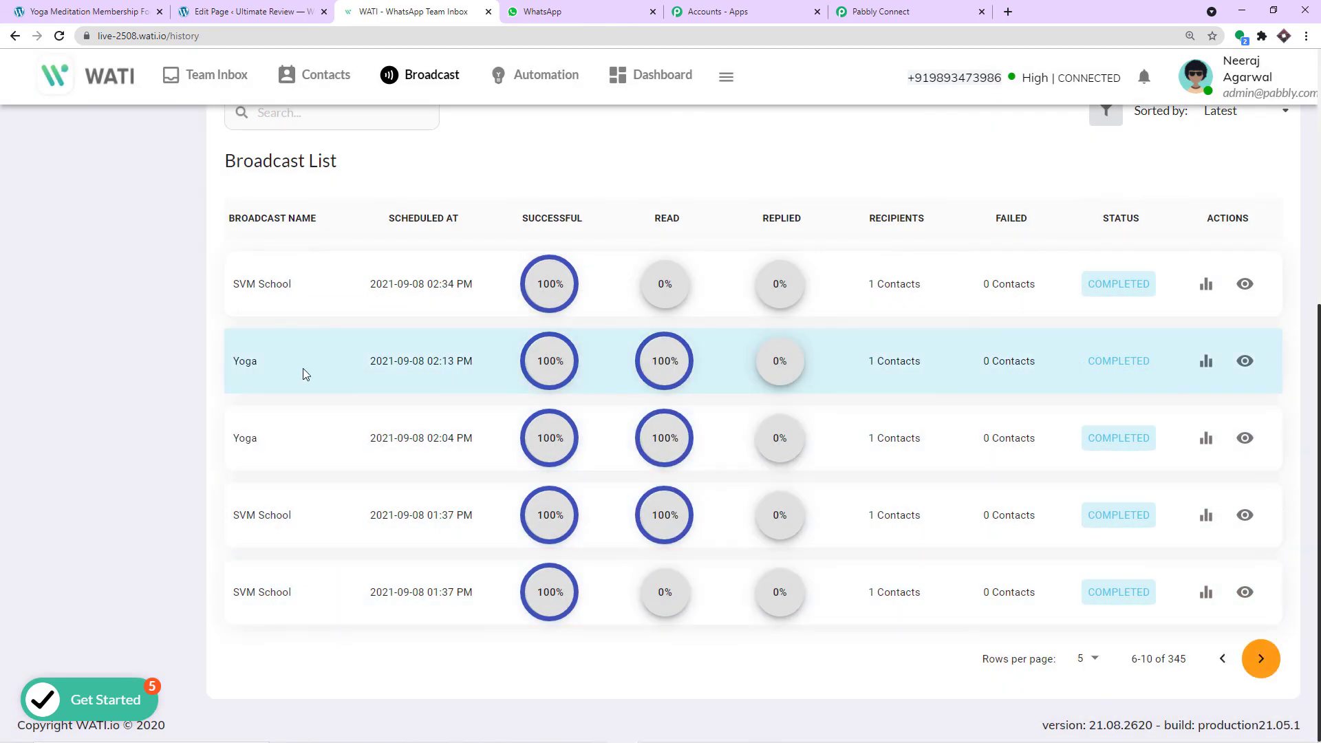
pyautogui.click(1259, 661)
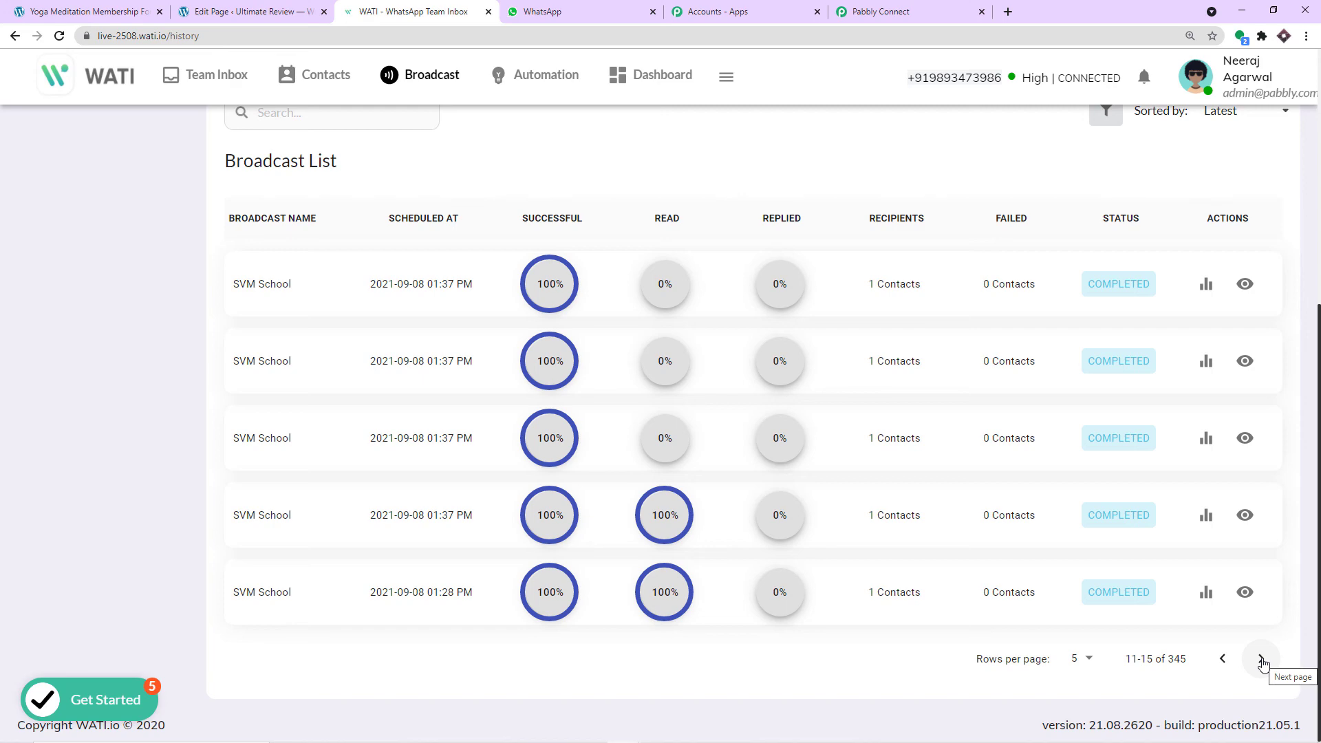
pyautogui.click(1262, 661)
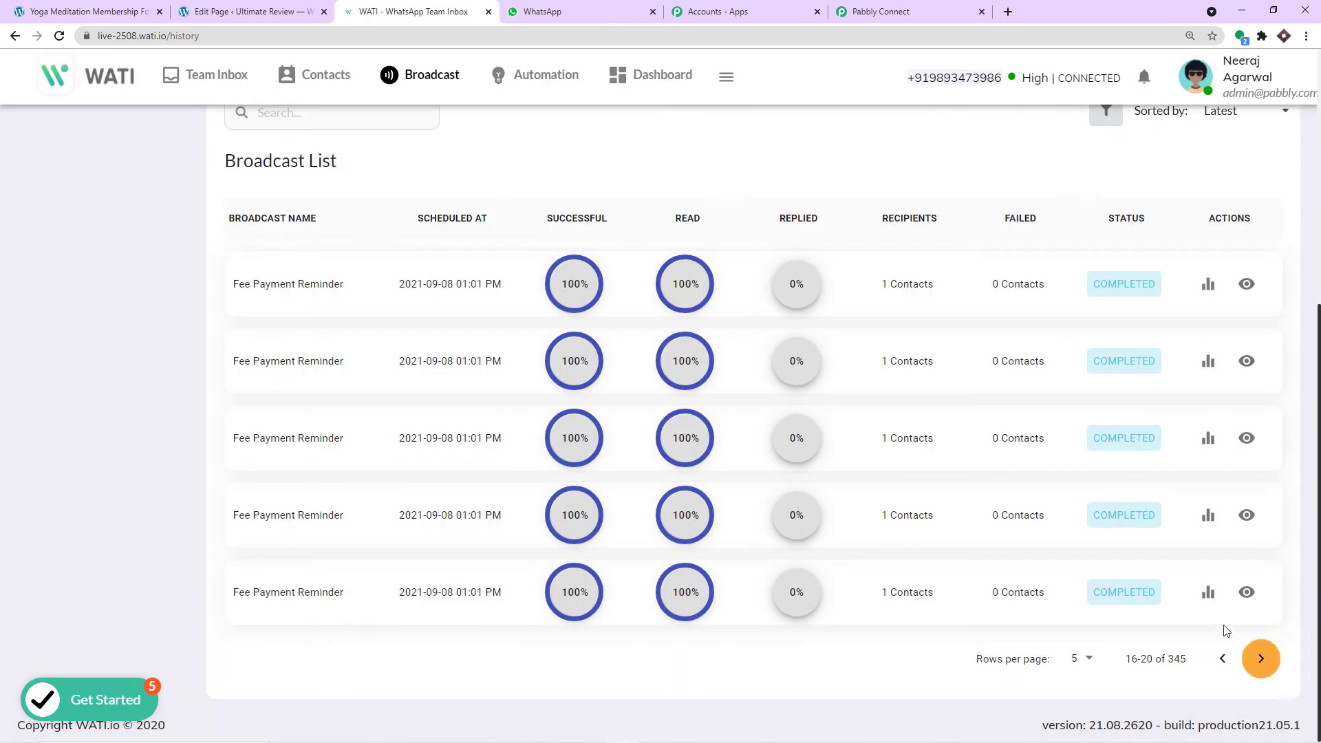
pyautogui.click(1262, 661)
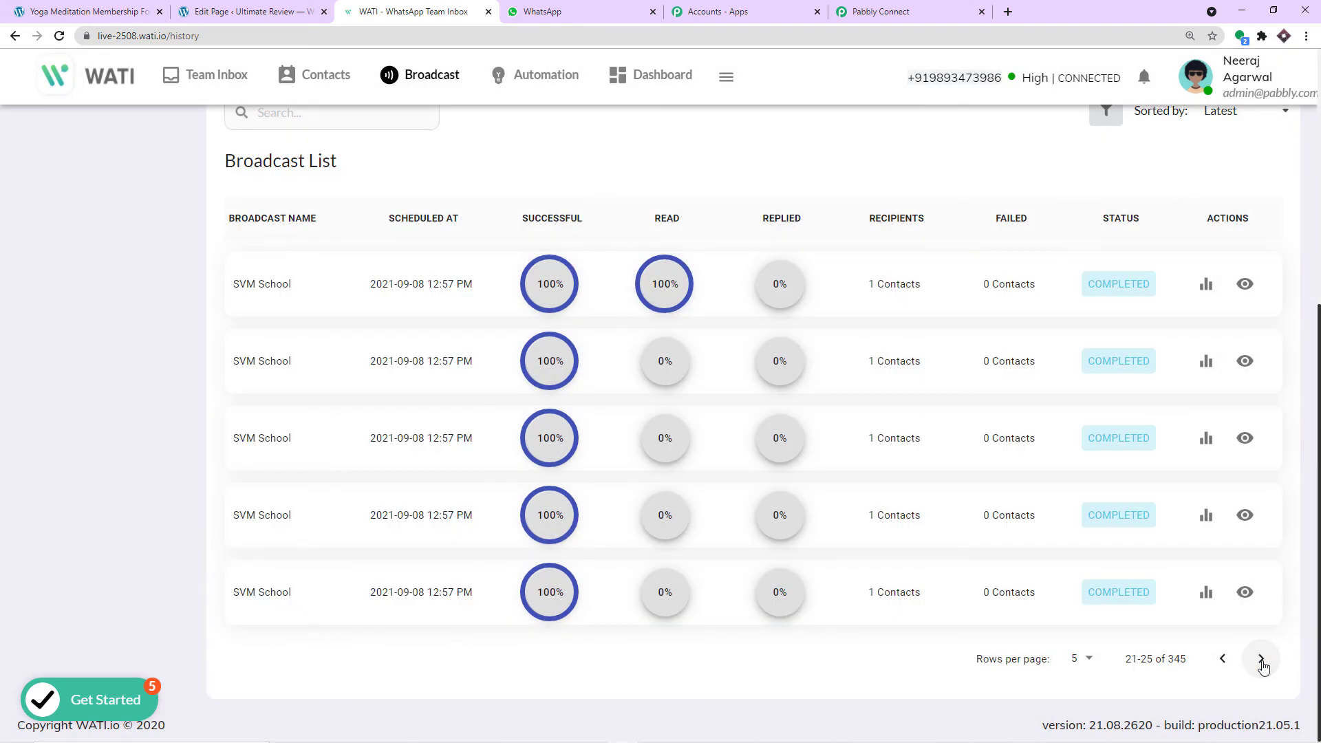
pyautogui.click(1263, 661)
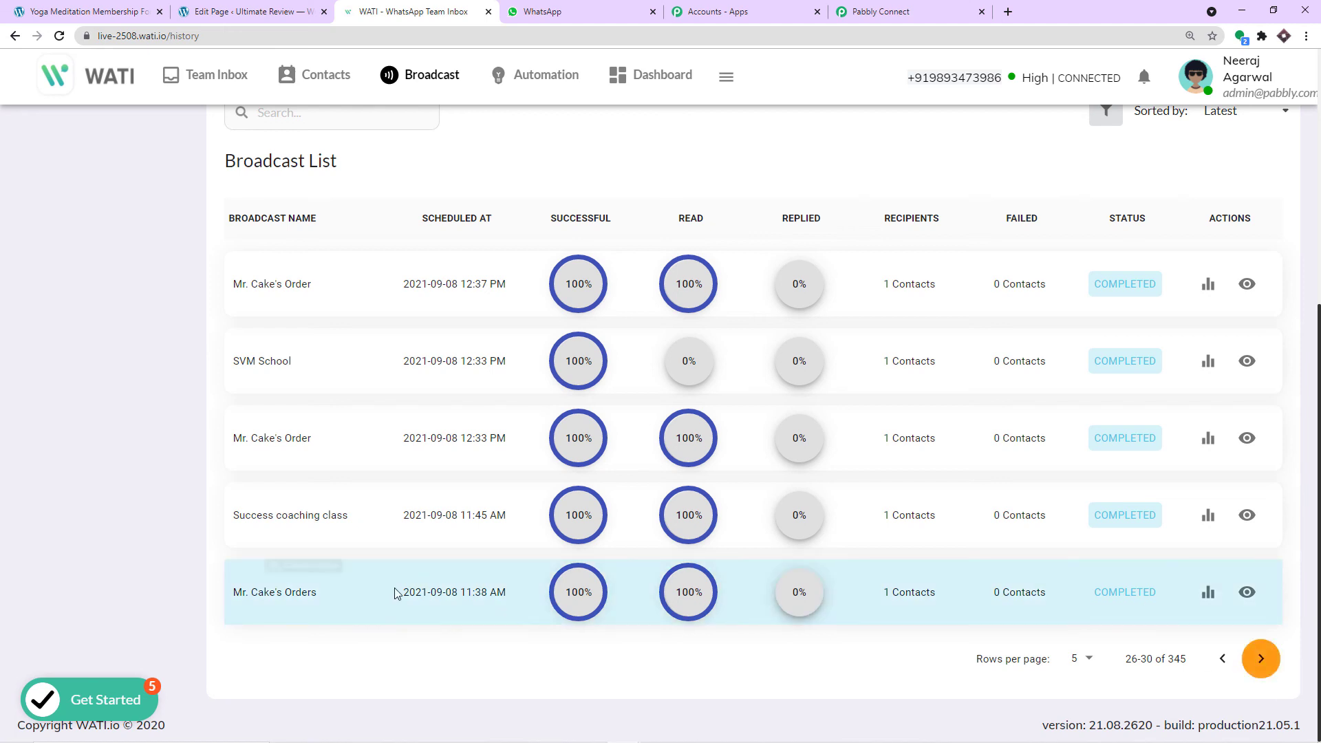
pyautogui.click(1259, 661)
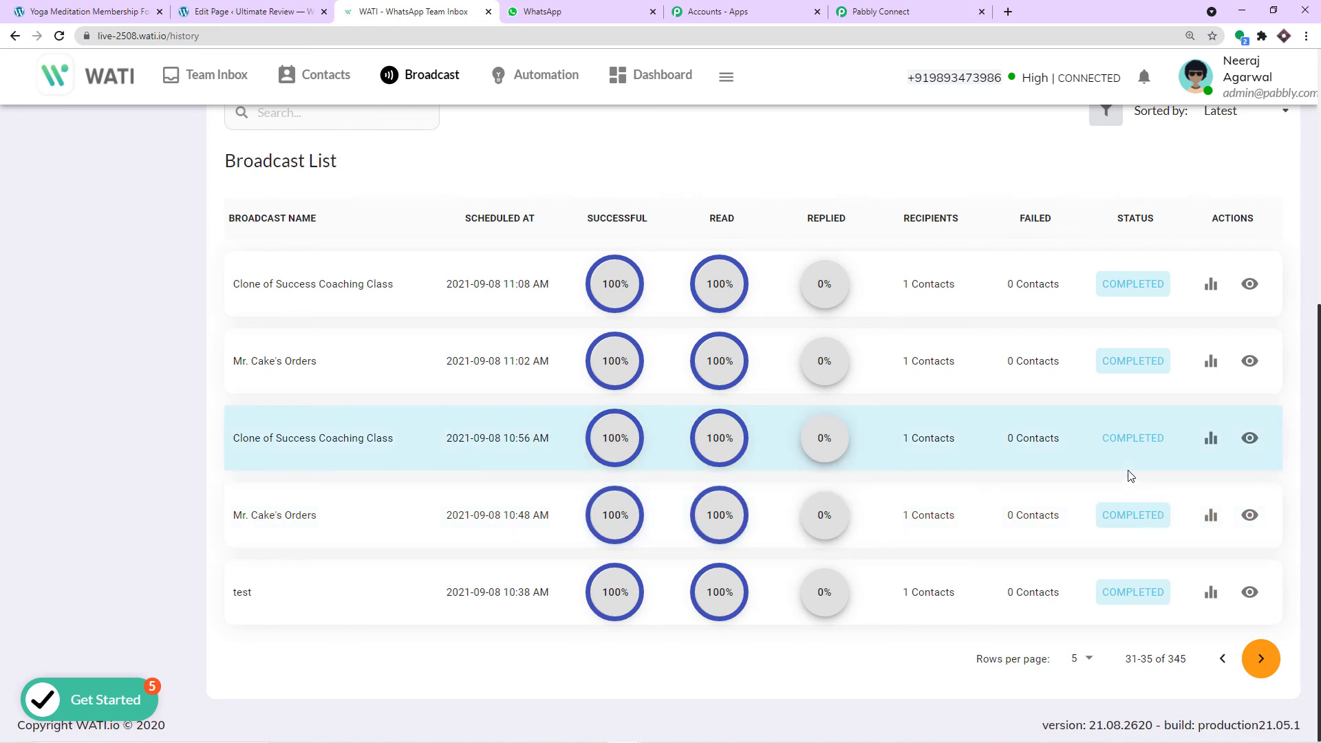
pyautogui.click(893, 11)
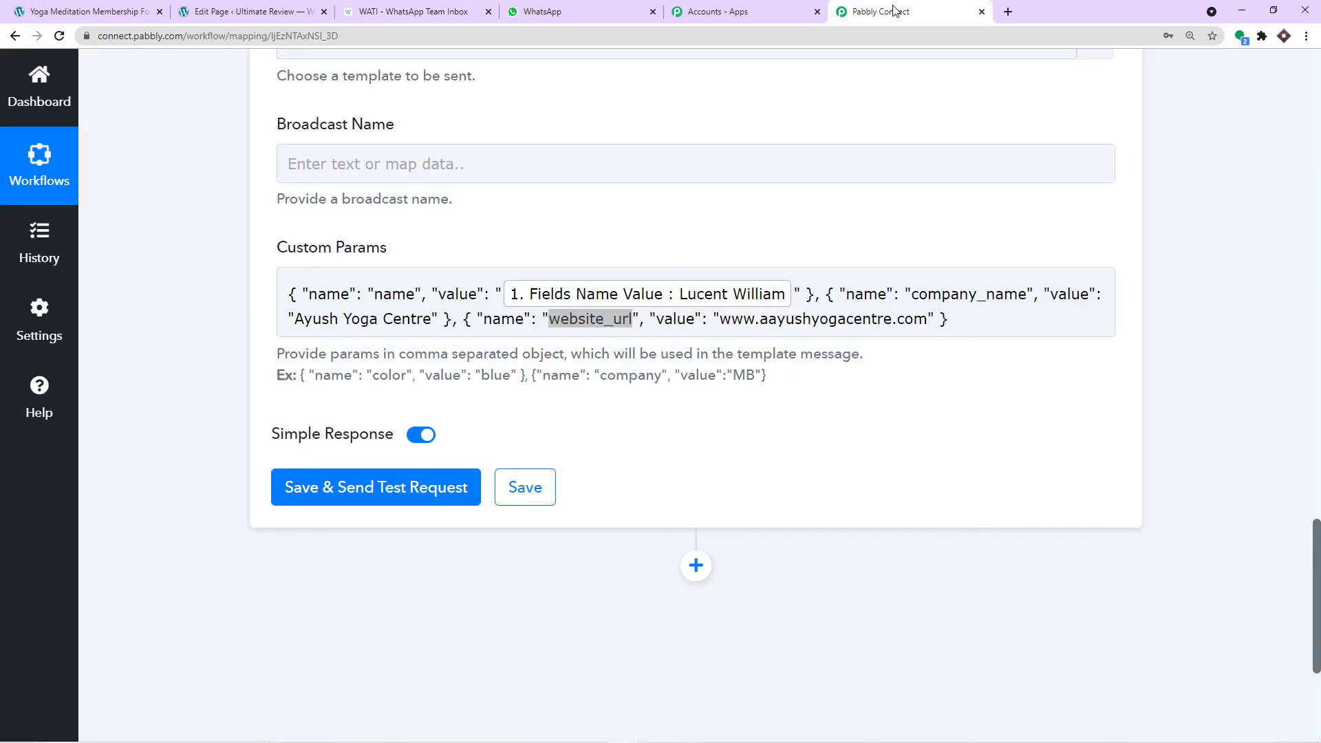
# - Set Broadcast Name to 'Yoga Registration - ' followed by the Elementor form's Fields Name Value
pyautogui.click(319, 162)
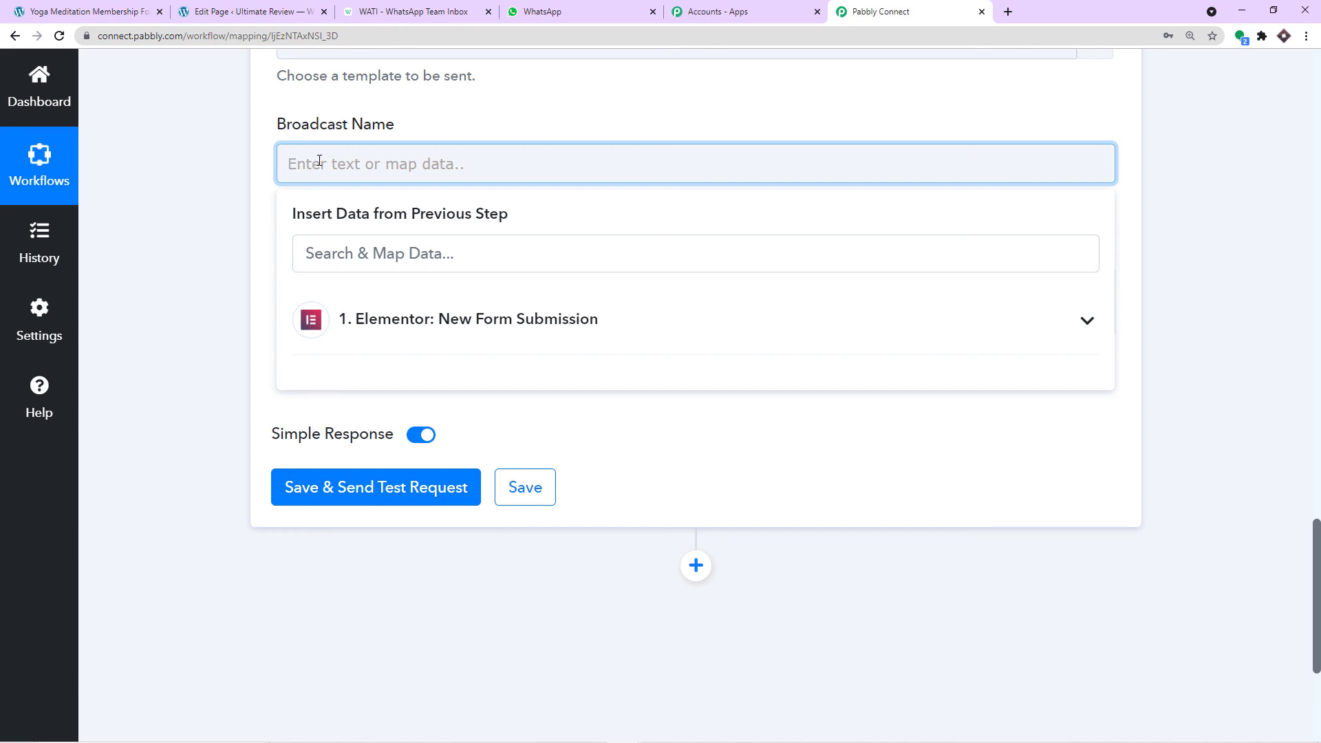
pyautogui.write('Yogae')
pyautogui.write(' Registration -')
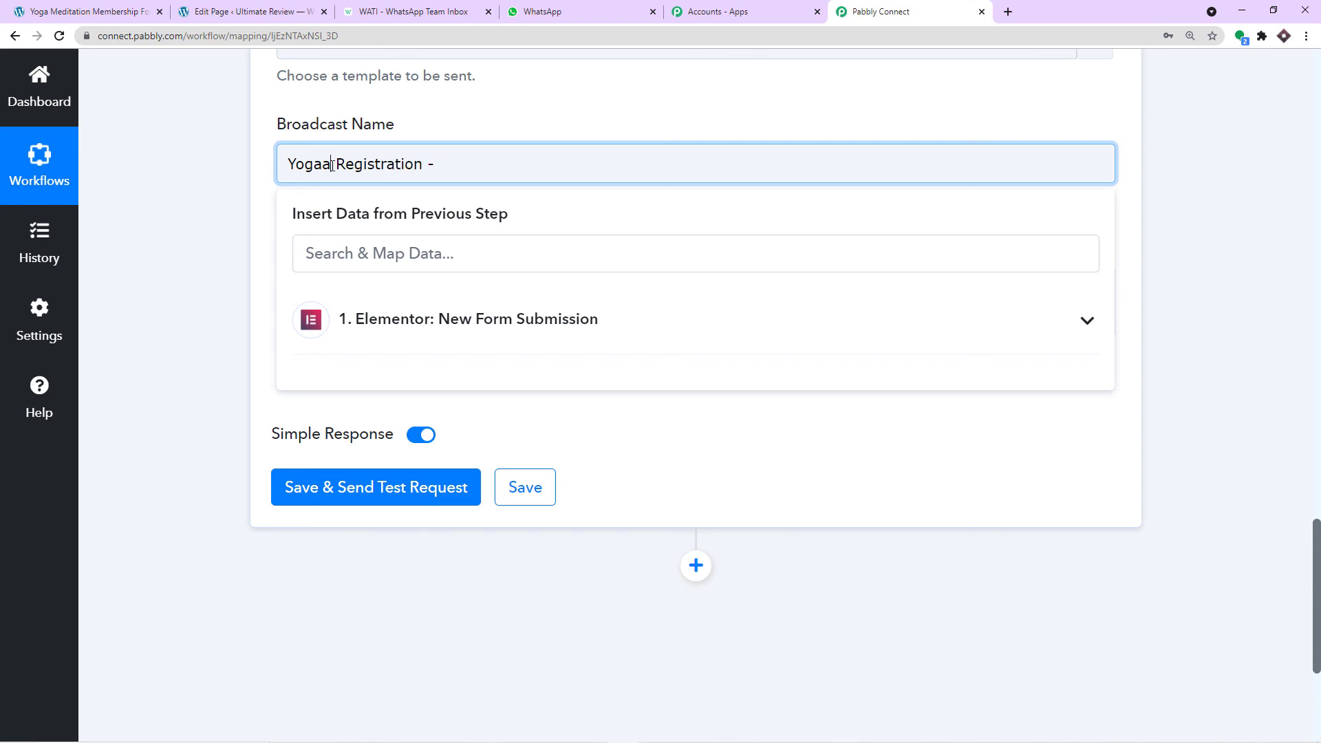
pyautogui.press('BackSpace')
pyautogui.click(433, 316)
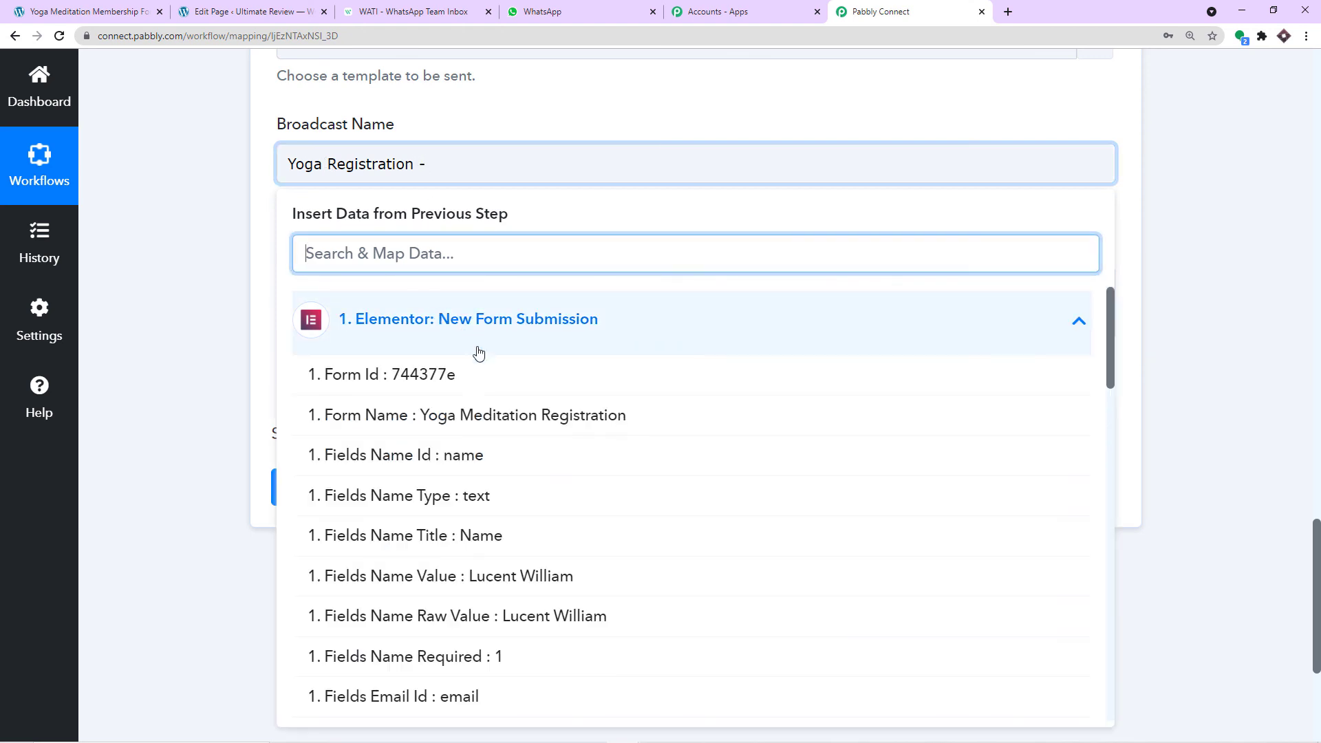
pyautogui.scroll(-3, 510, 392)
pyautogui.click(526, 372)
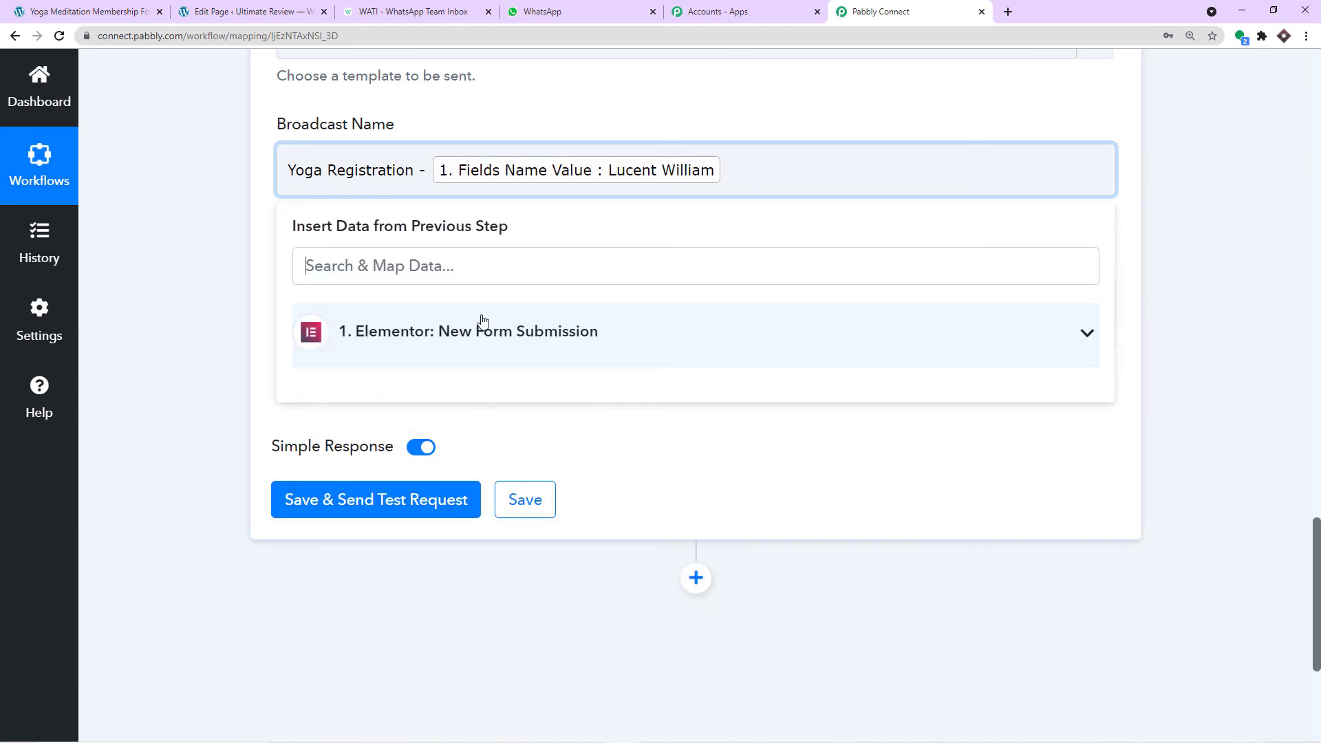
pyautogui.click(237, 184)
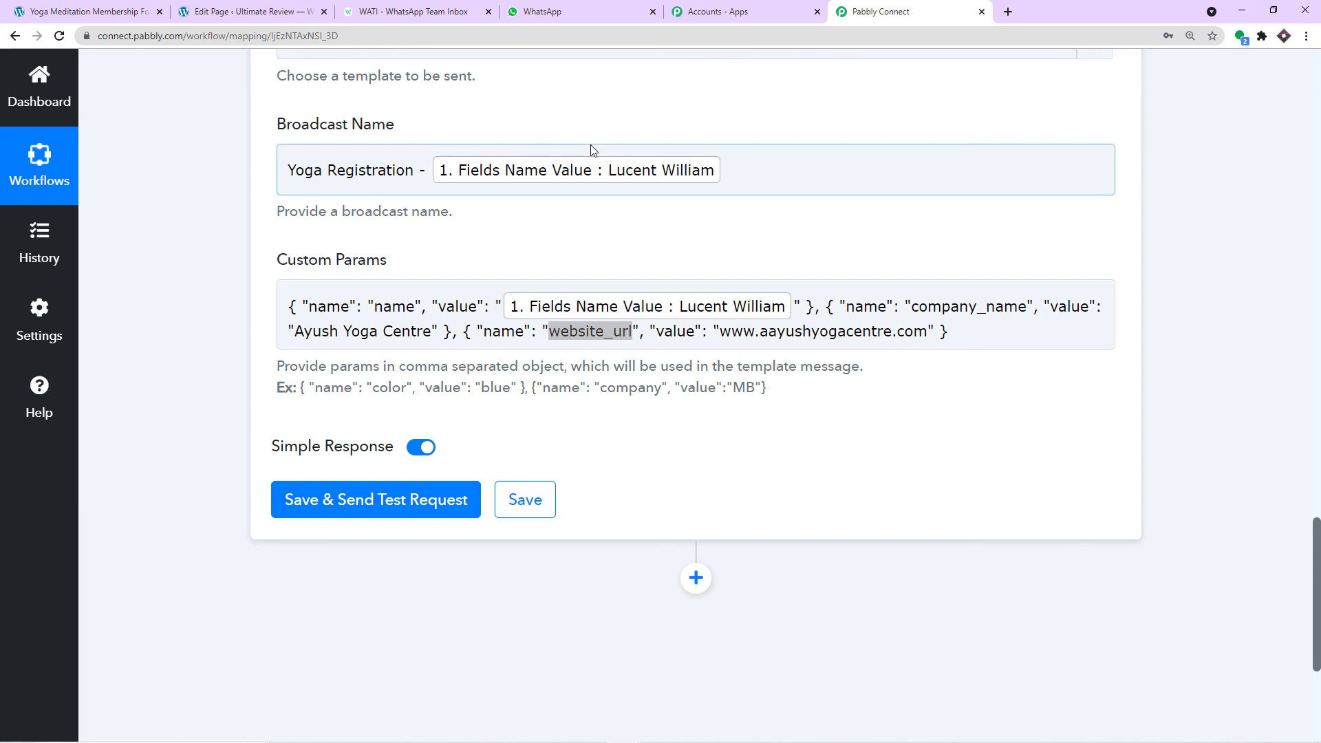
pyautogui.scroll(3, 588, 145)
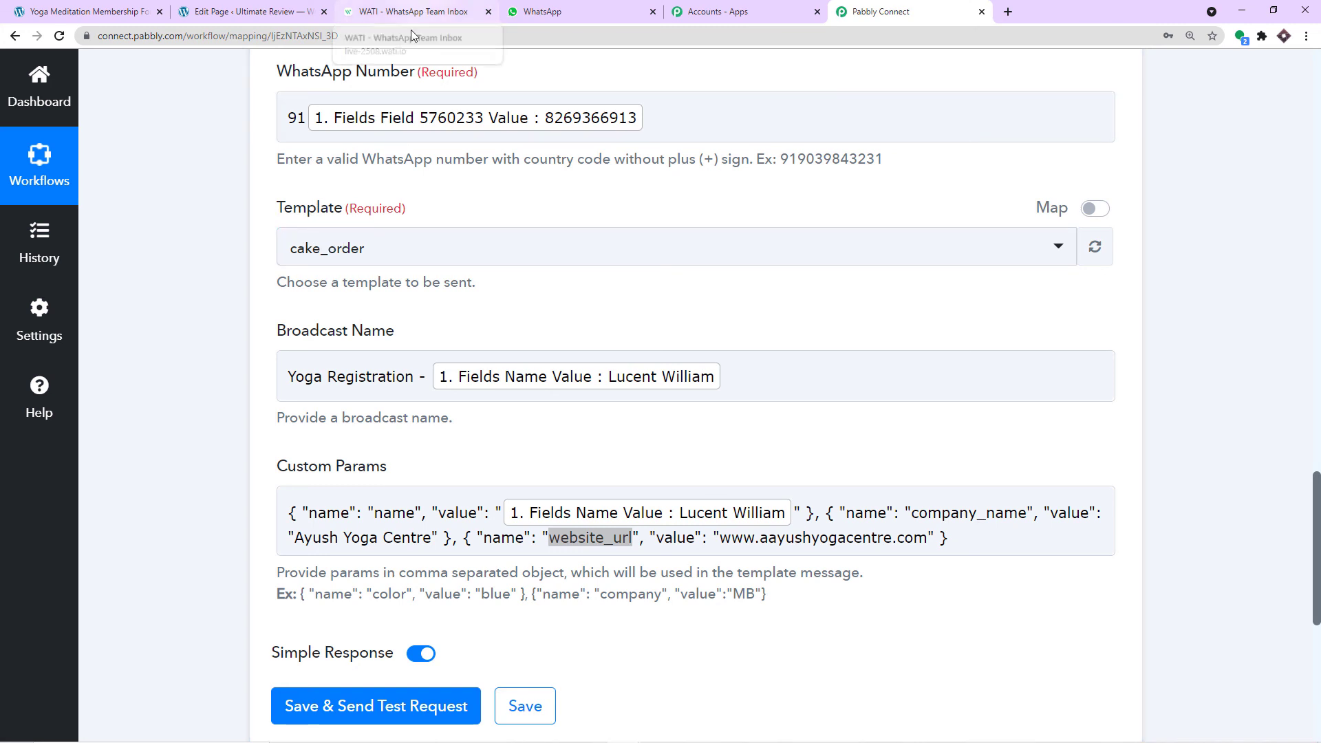
# - Search WATI for the course templates and list course_registration and course_file under Template Messages
pyautogui.click(409, 11)
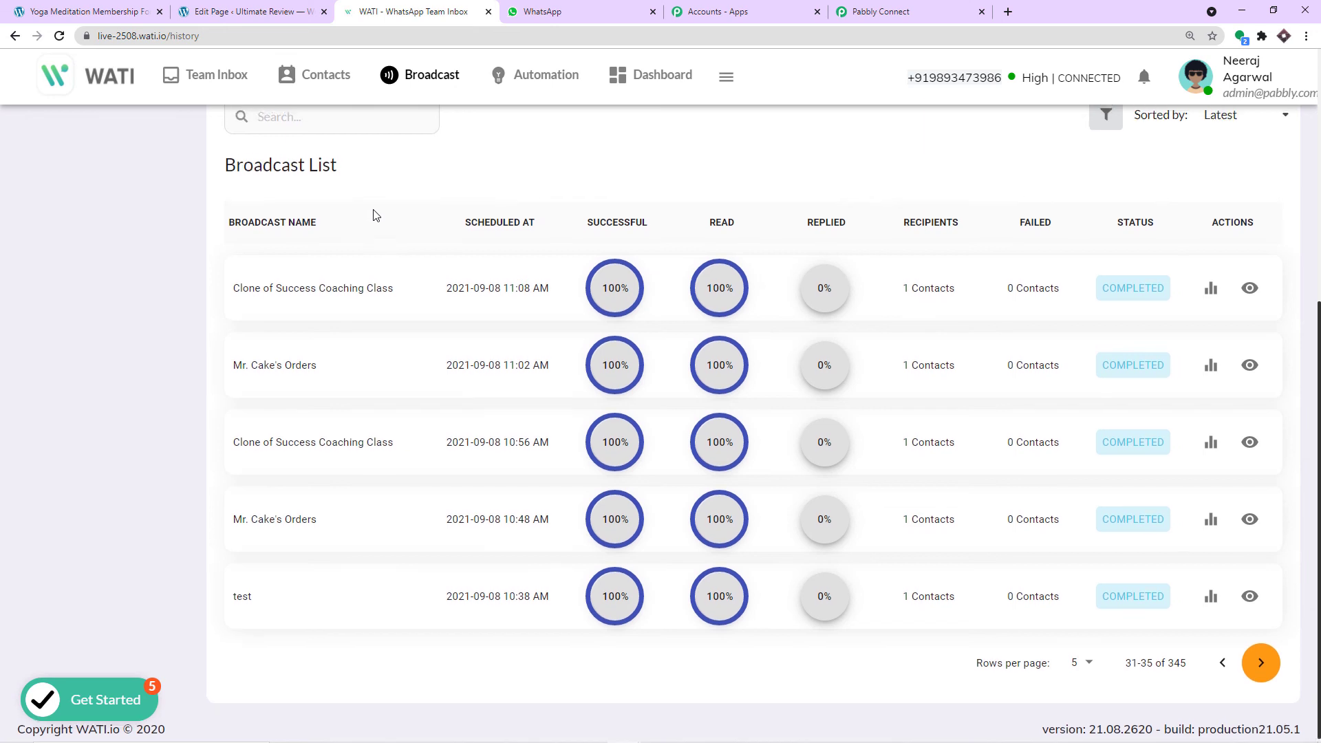
pyautogui.scroll(2, 298, 249)
pyautogui.click(298, 249)
pyautogui.write('course')
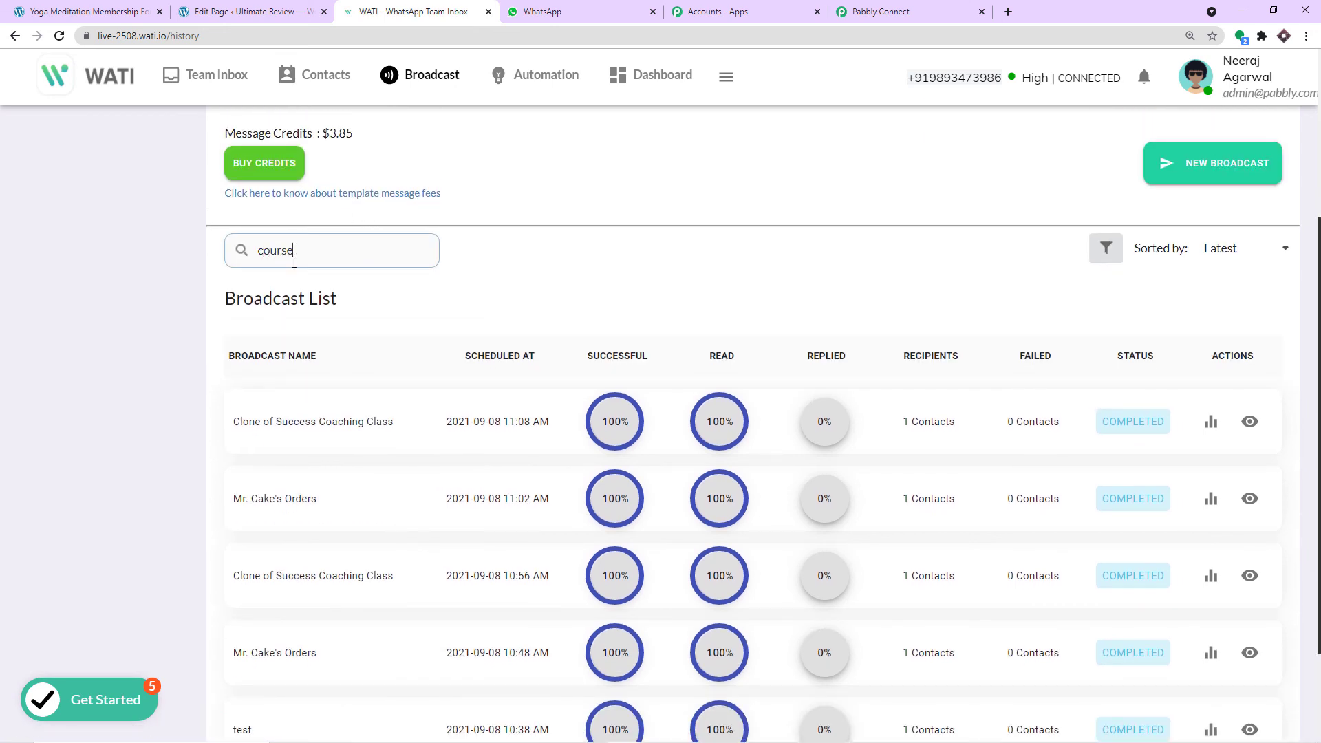
pyautogui.scroll(-2, 364, 391)
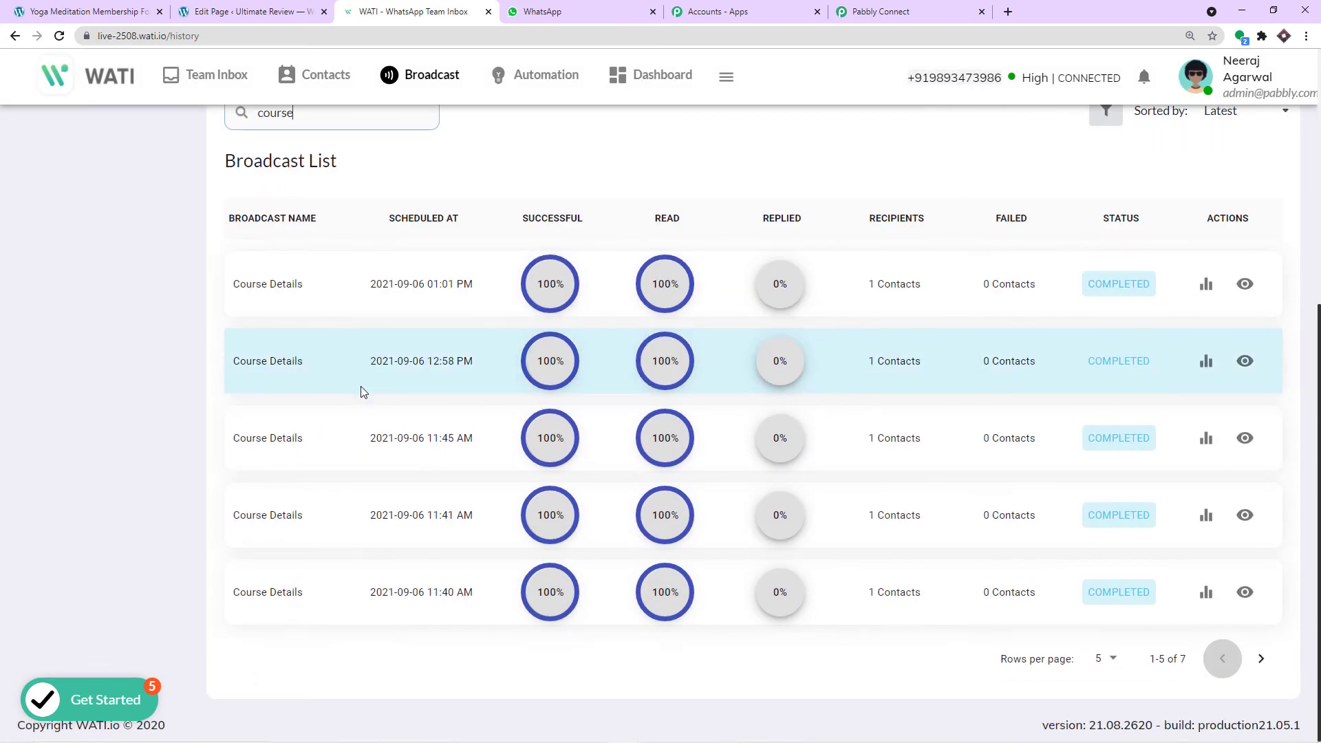
pyautogui.scroll(2, 345, 343)
pyautogui.click(127, 250)
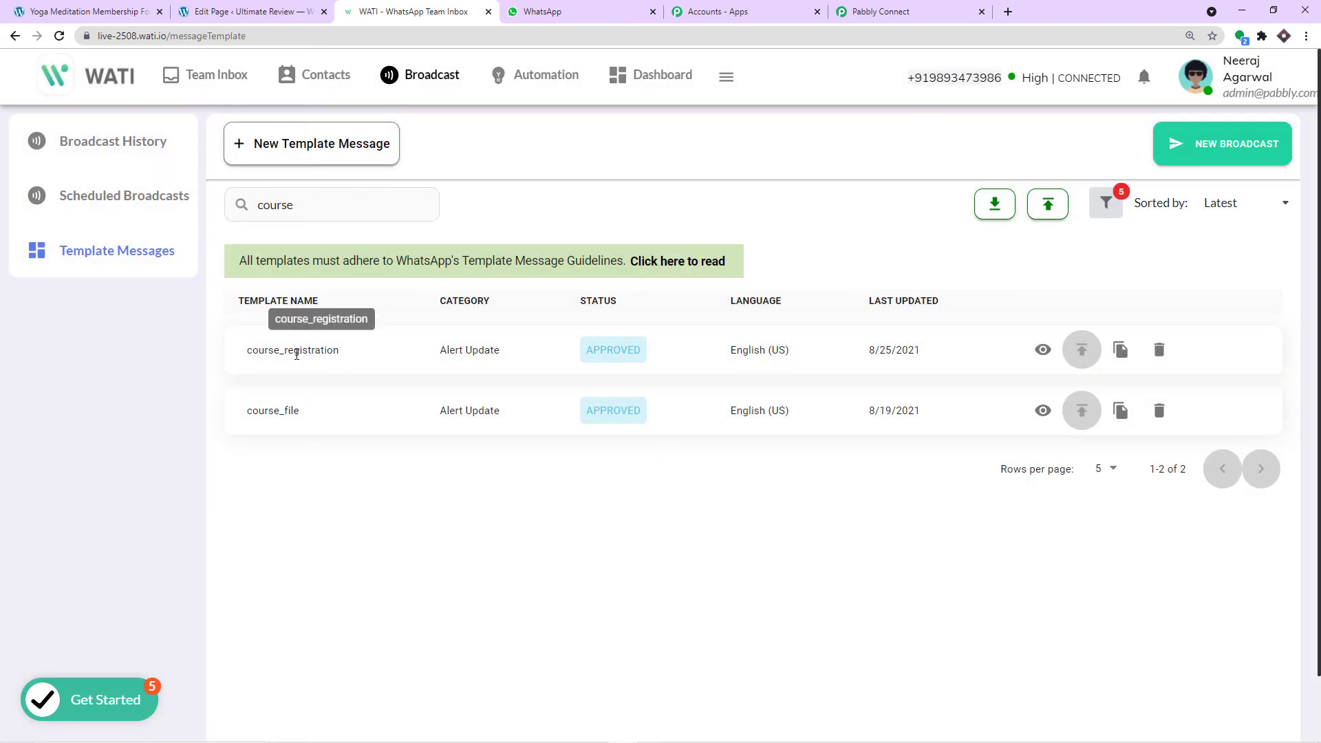
# - Switch the Pabbly WATI step's template from cake_order to course_registration via a 'cour' search
pyautogui.click(881, 11)
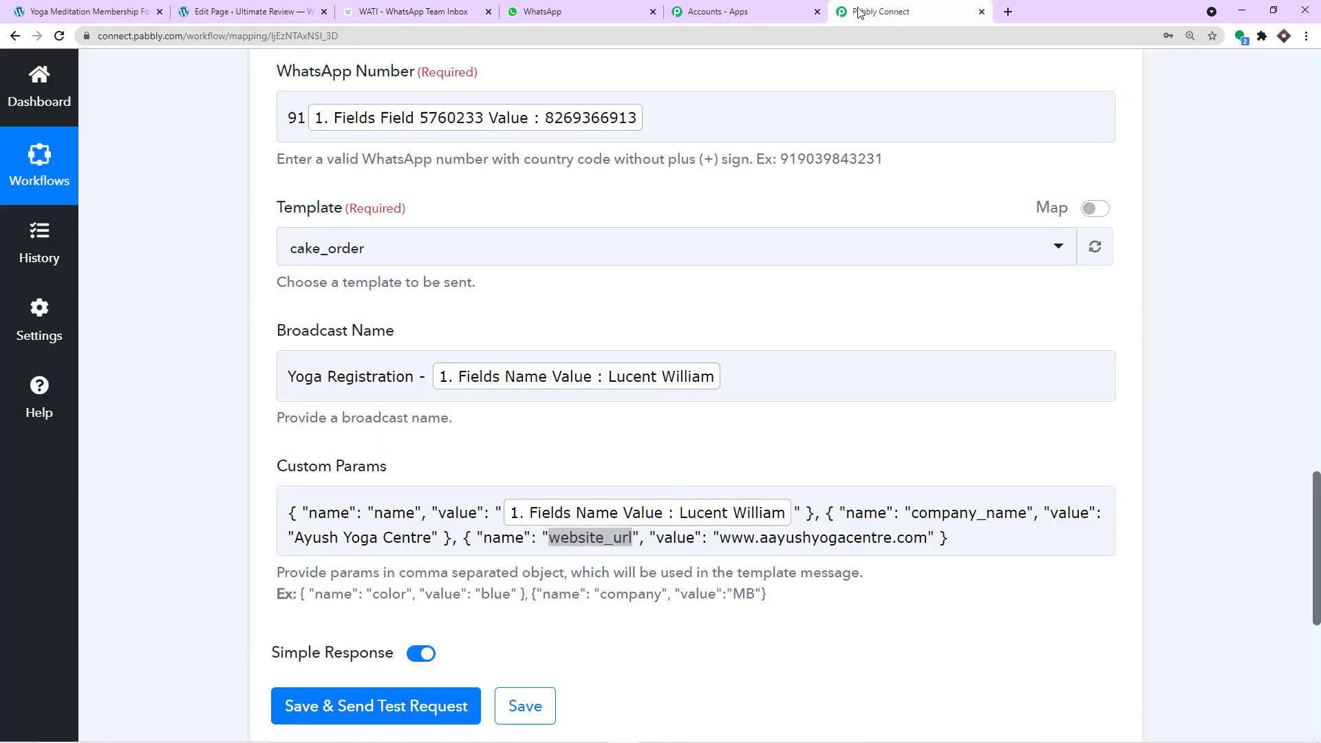
pyautogui.click(357, 252)
pyautogui.write('c')
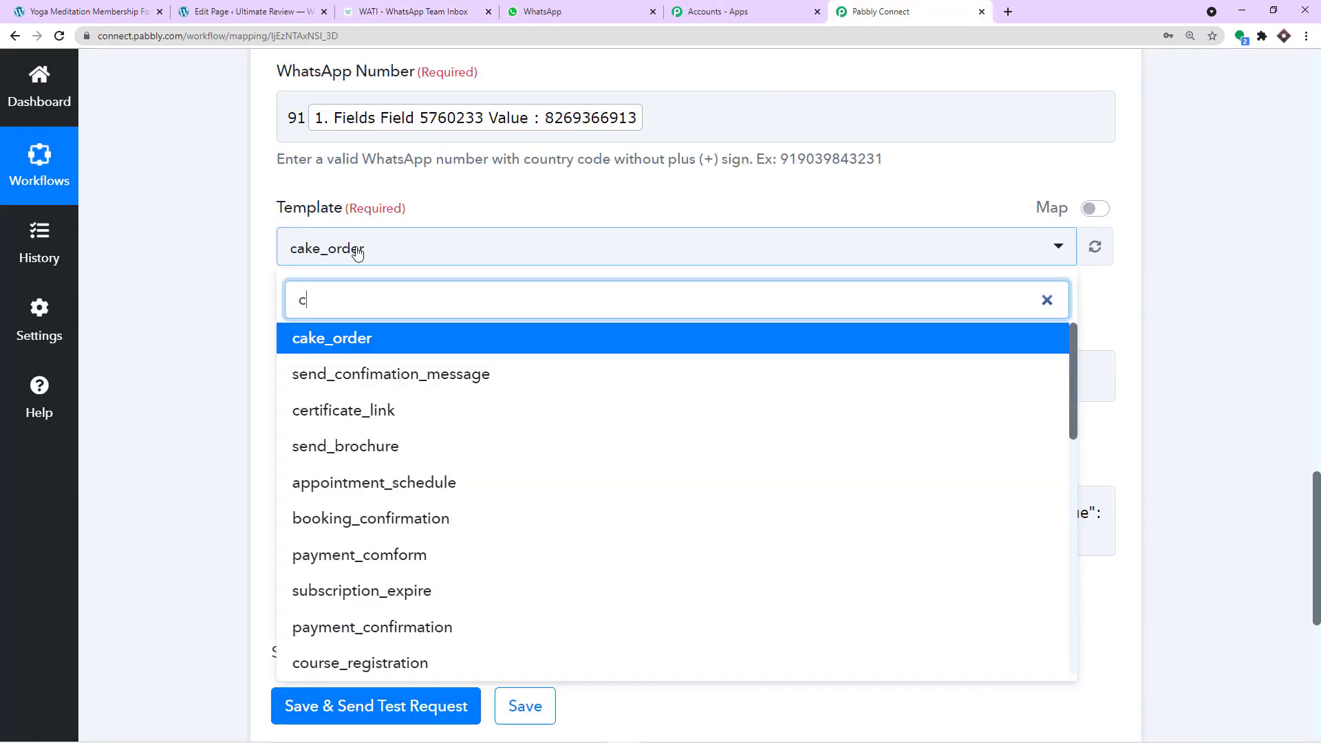
pyautogui.write('our')
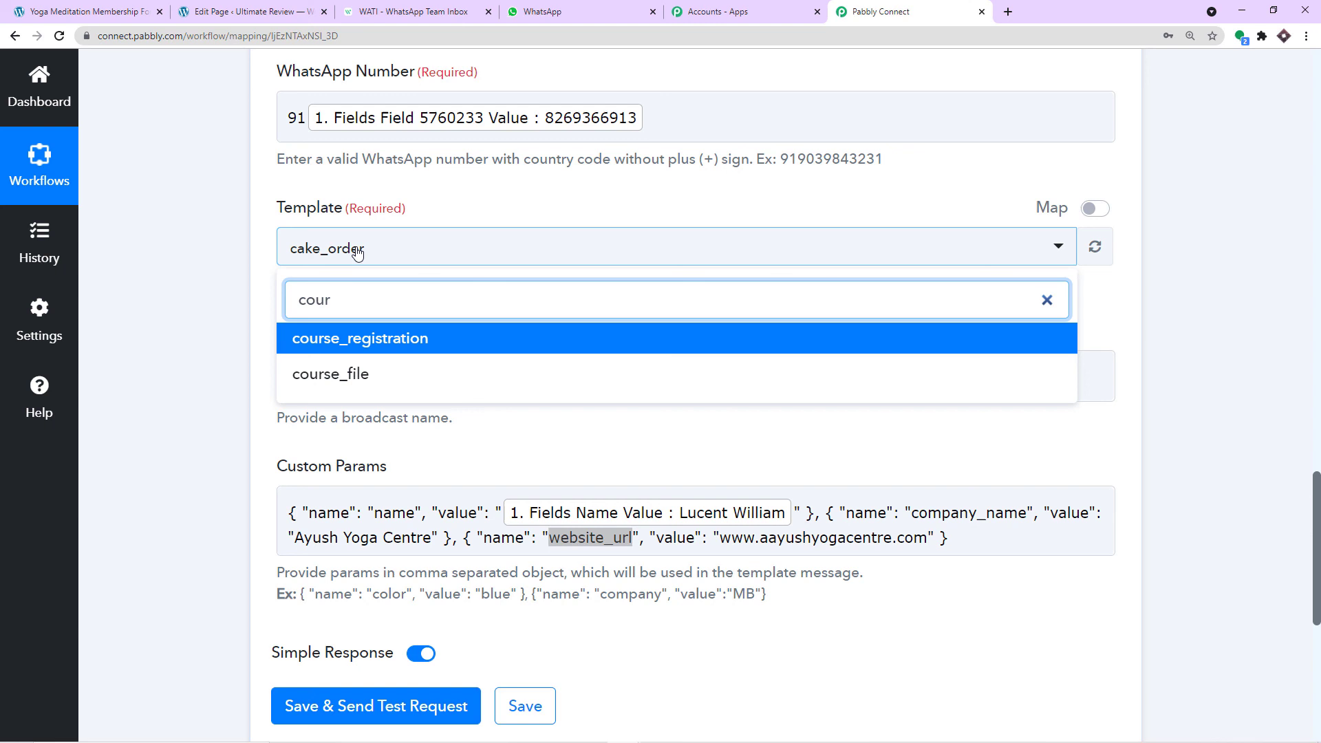
pyautogui.click(366, 340)
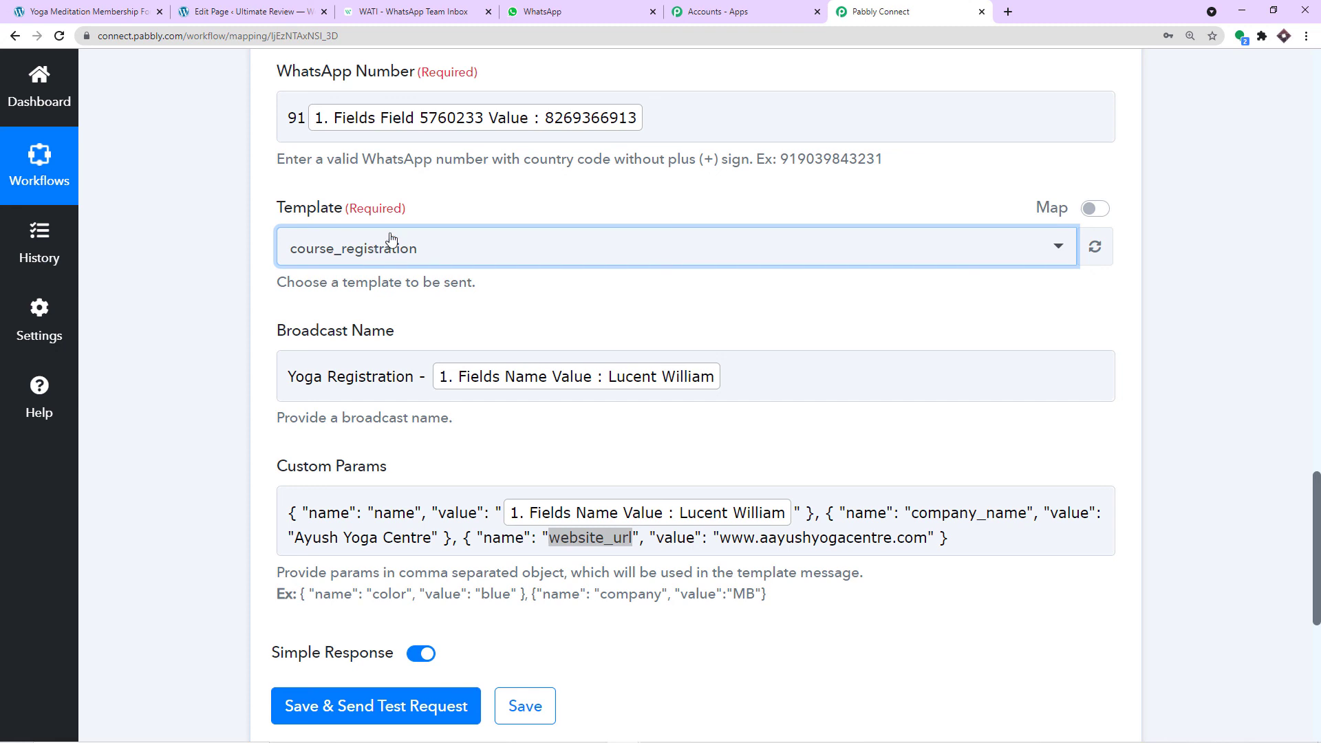
pyautogui.scroll(1, 344, 206)
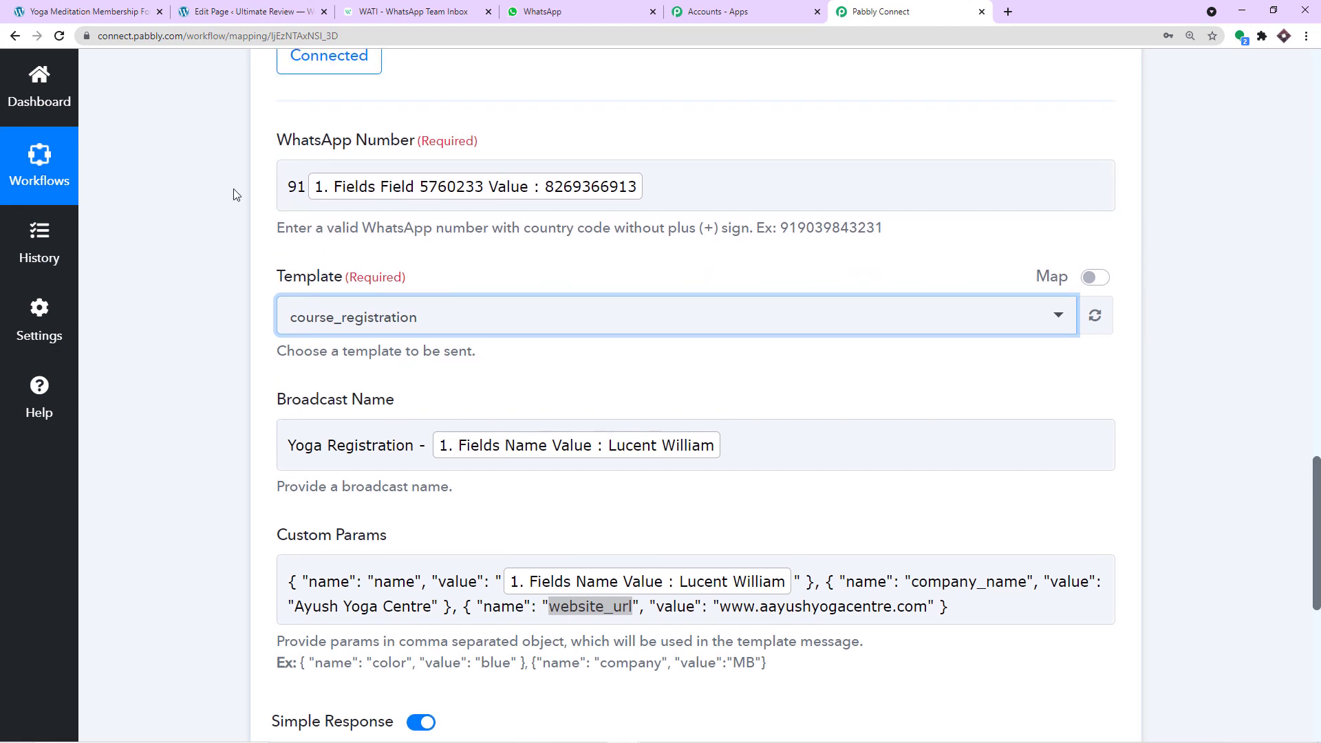
pyautogui.scroll(-1, 691, 198)
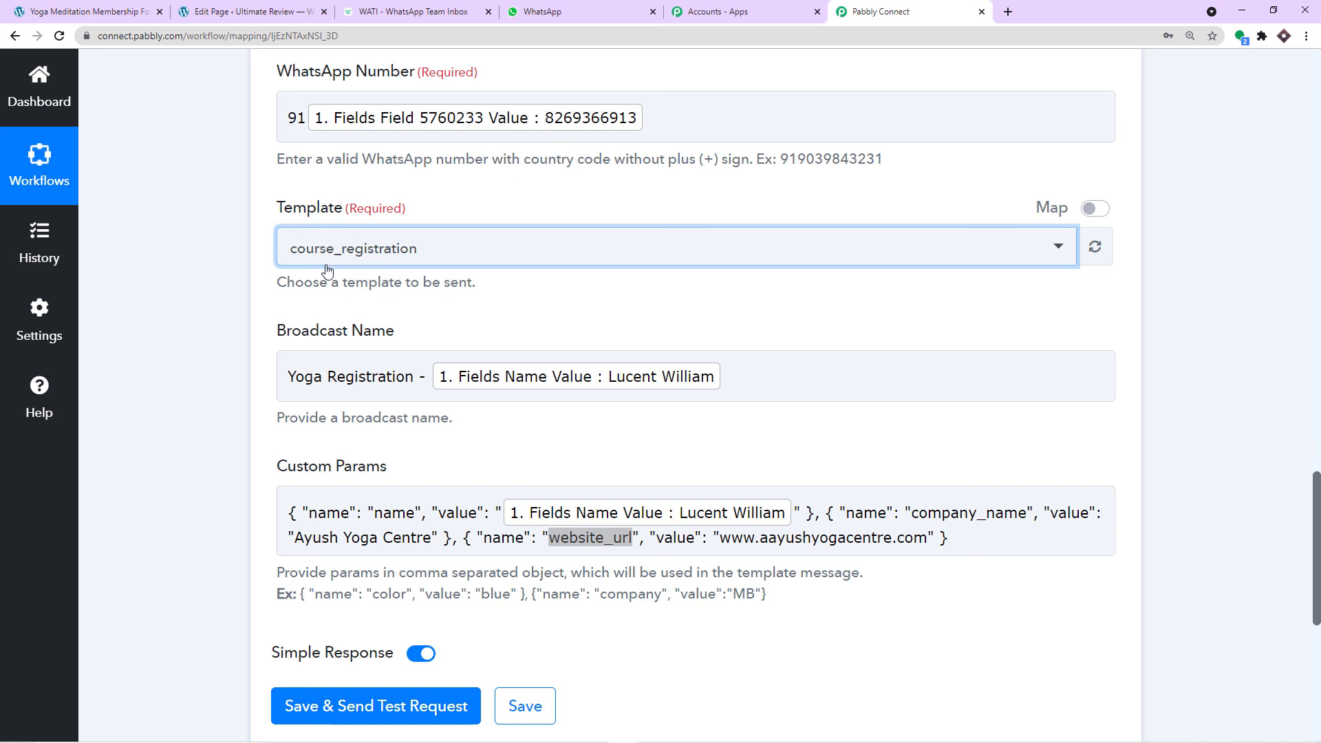
pyautogui.scroll(-1, 411, 267)
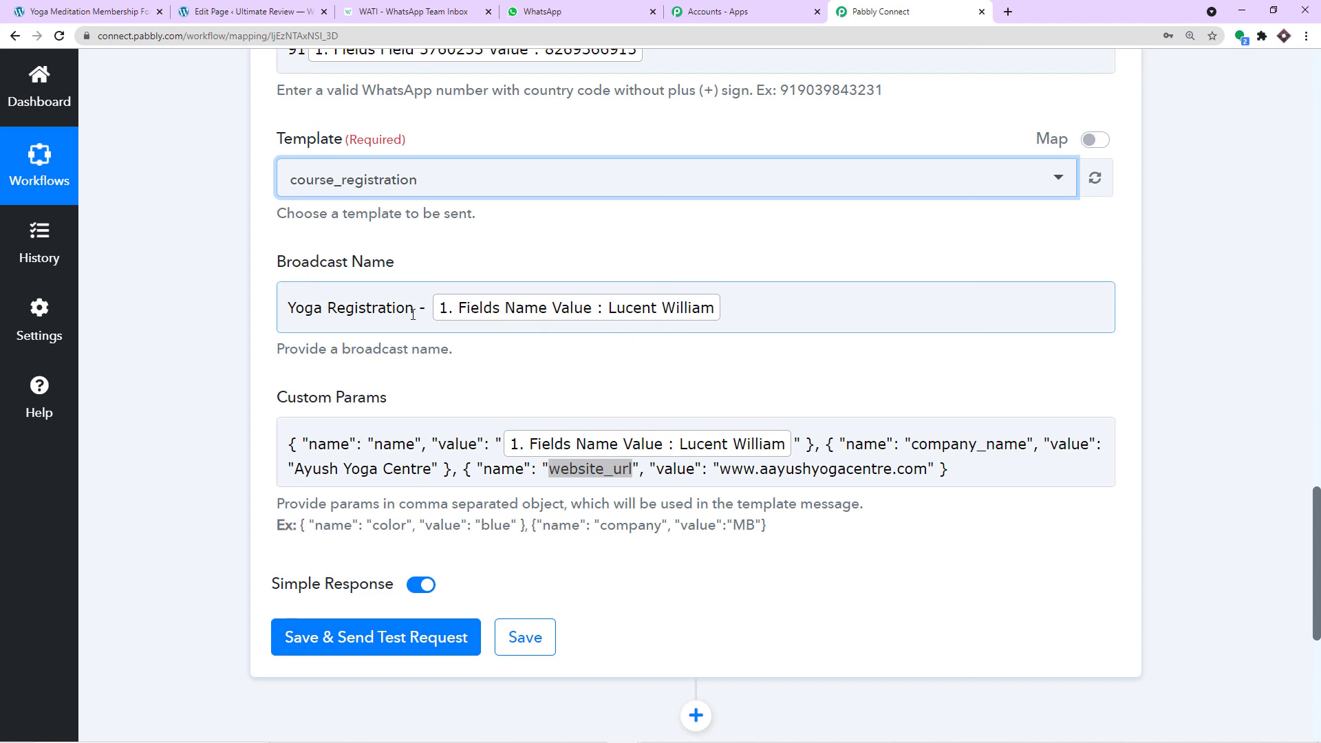
pyautogui.scroll(-2, 749, 303)
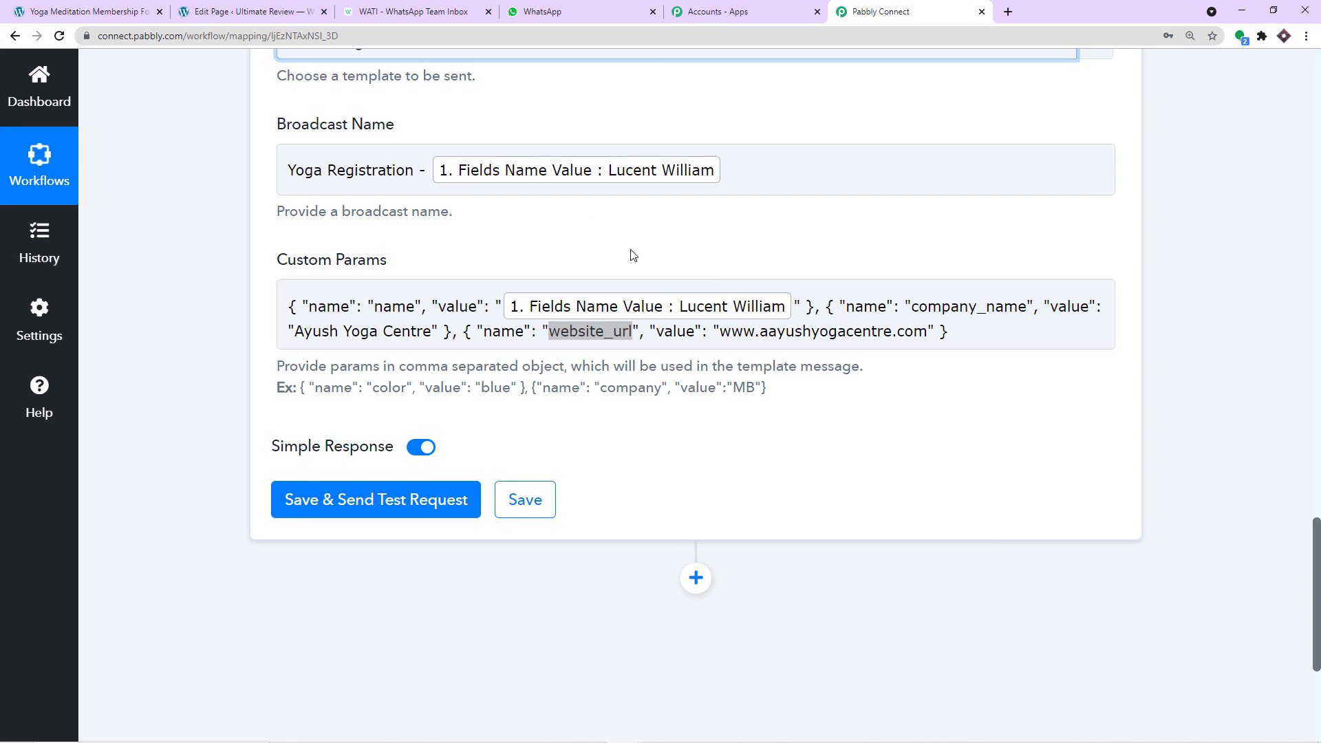
pyautogui.scroll(-3, 431, 295)
# - Send the course_registration test, confirm the WhatsApp welcome message, then collapse both workflow steps
pyautogui.click(432, 300)
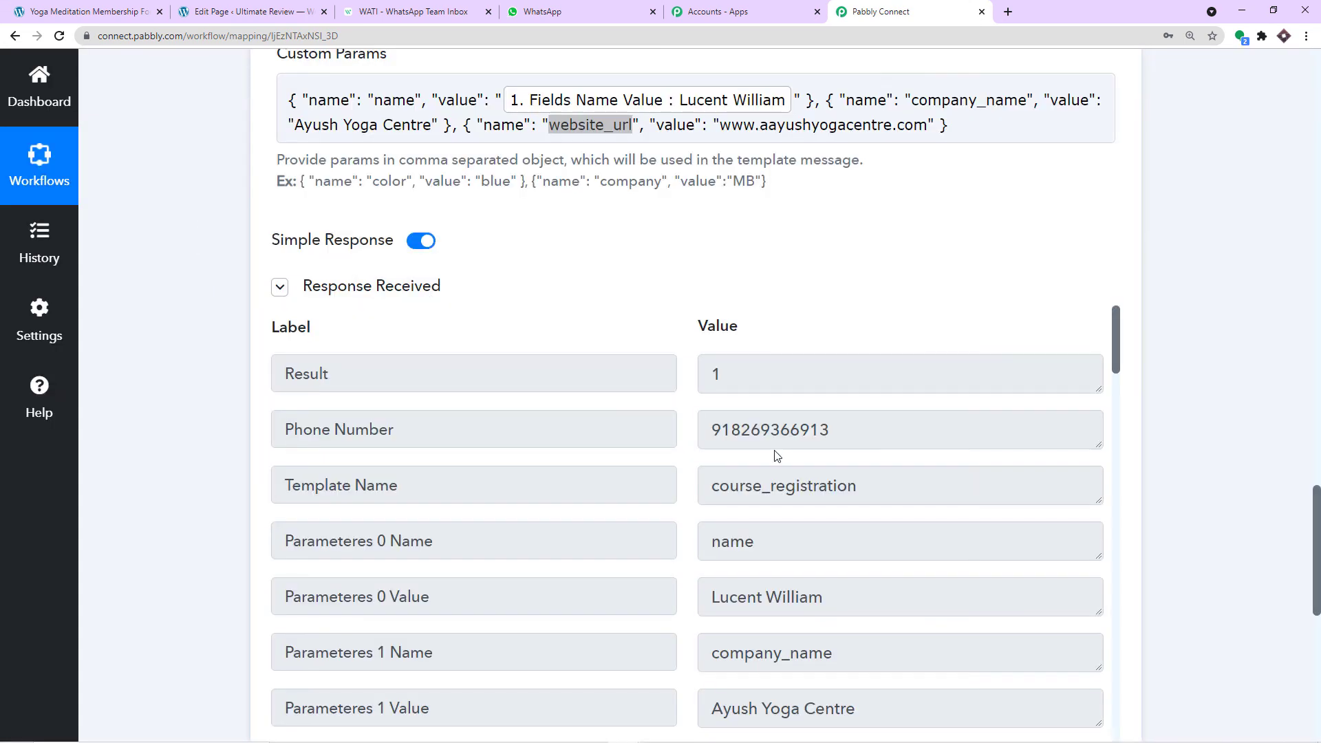
pyautogui.click(577, 6)
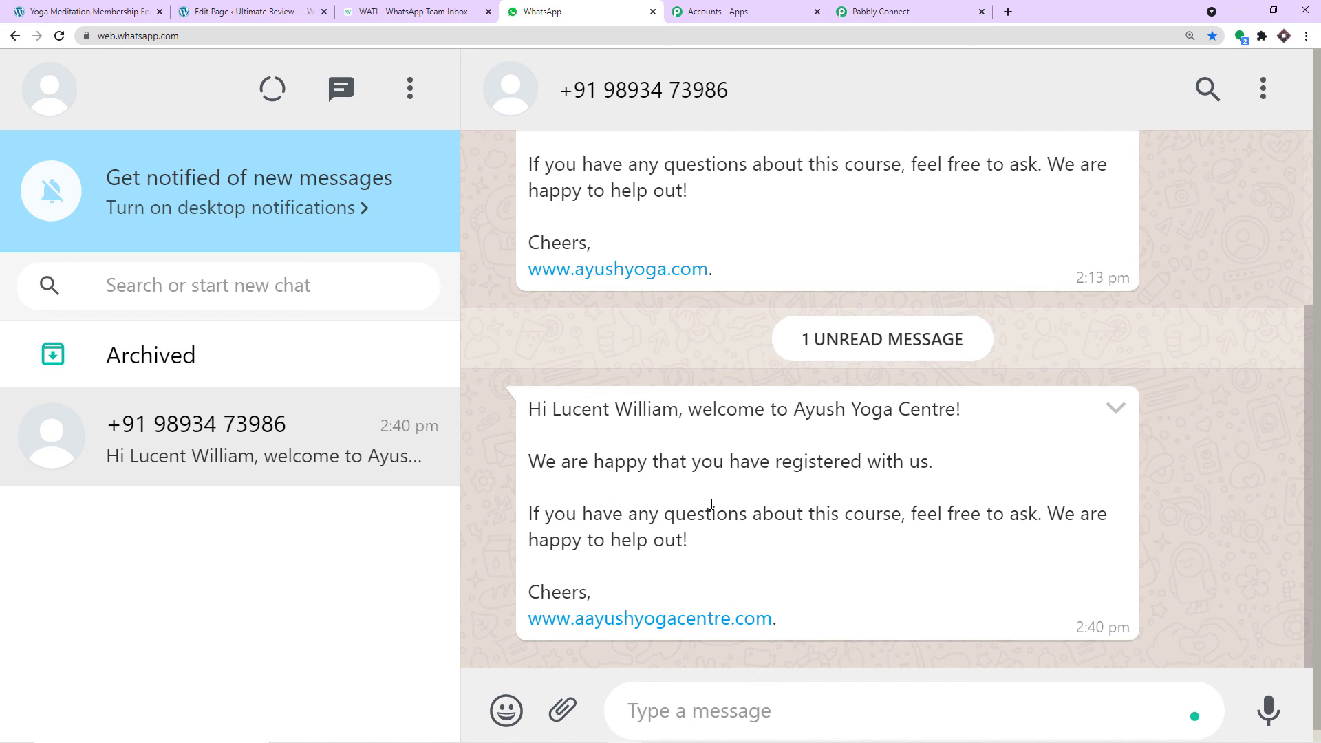
pyautogui.click(860, 7)
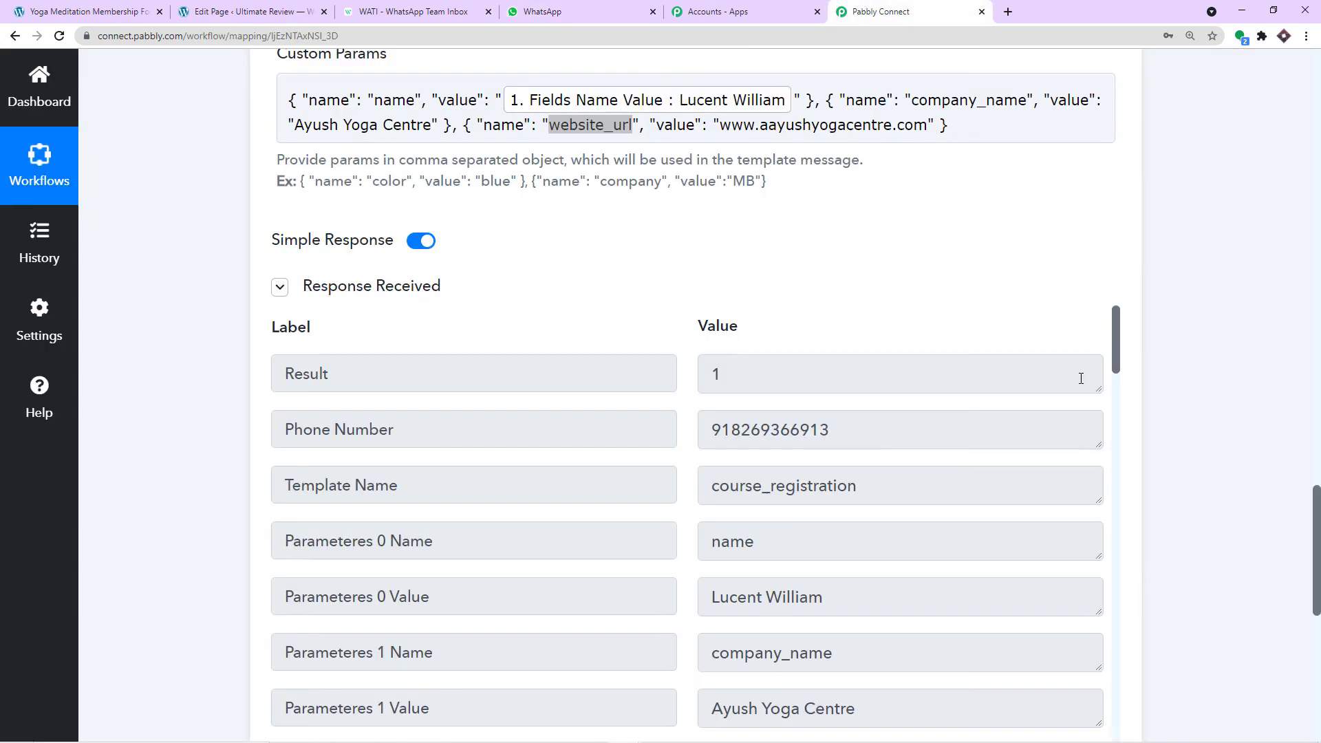
pyautogui.scroll(15, 1081, 377)
pyautogui.click(678, 331)
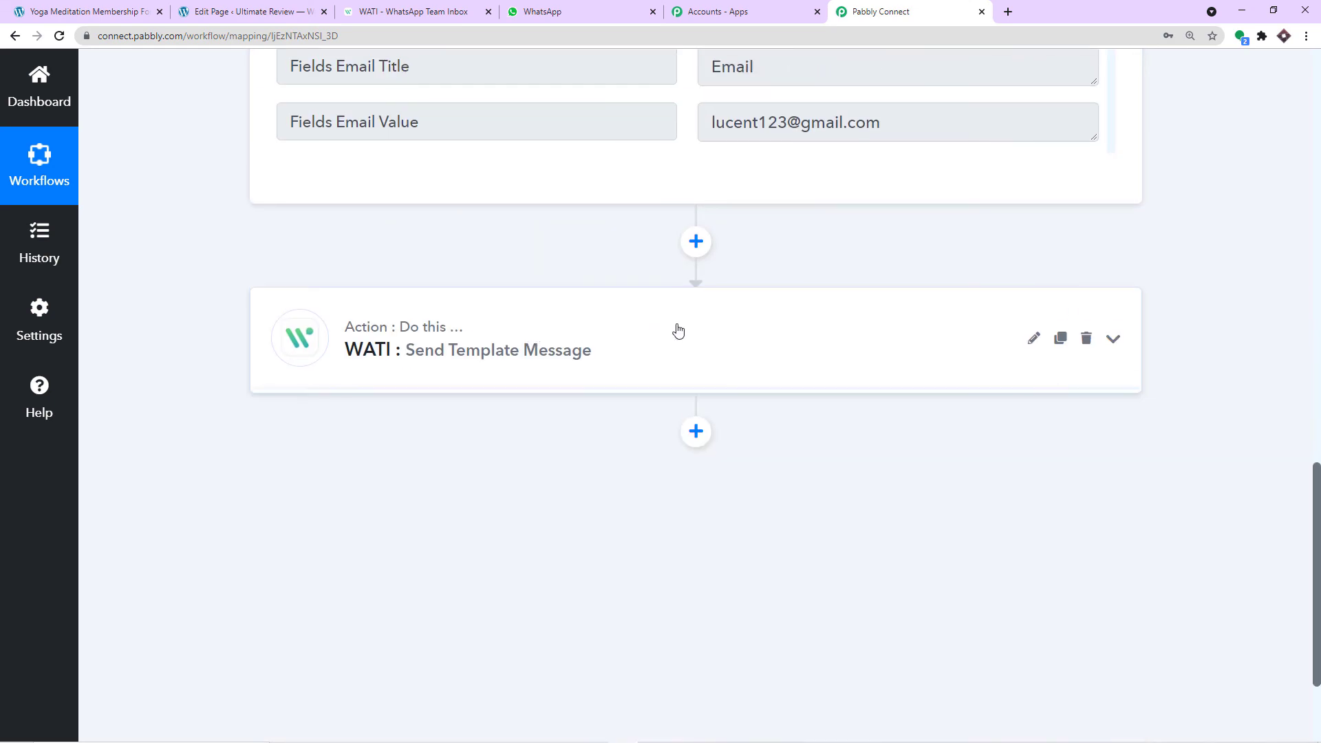
pyautogui.scroll(20, 678, 331)
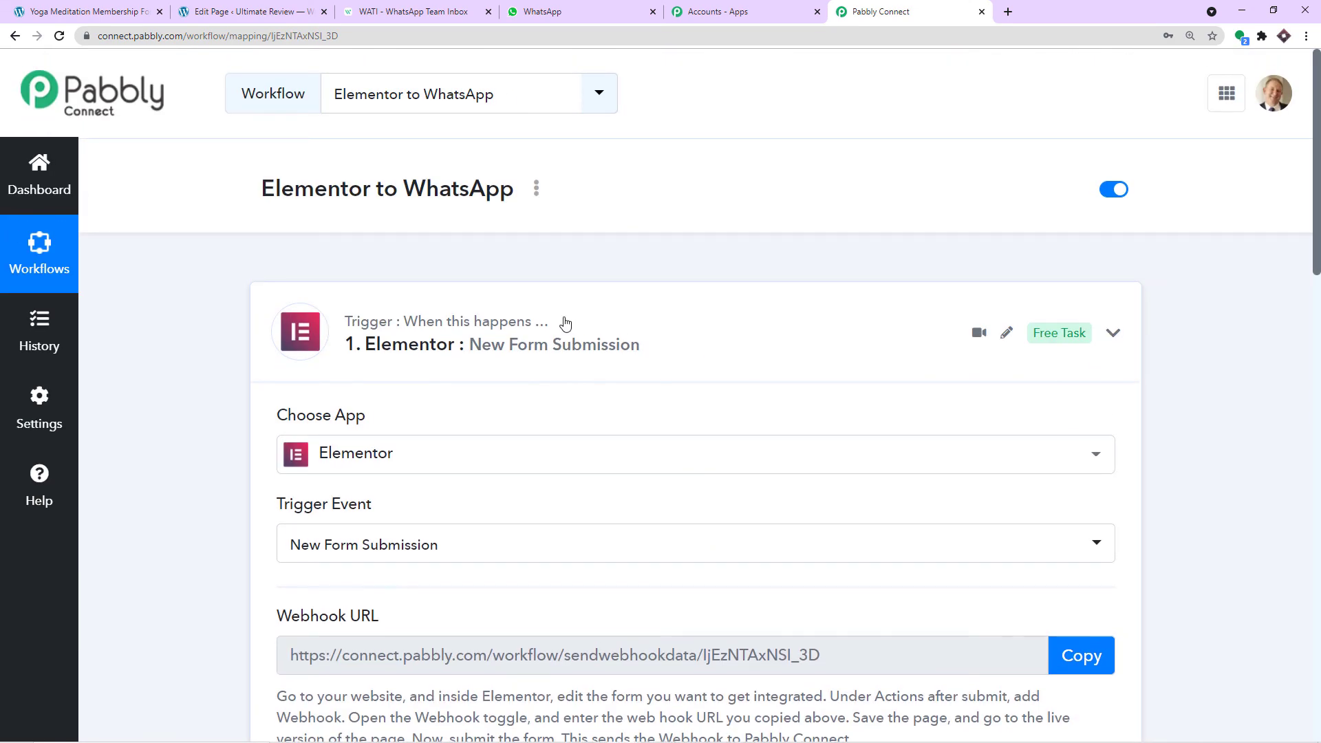
pyautogui.click(566, 324)
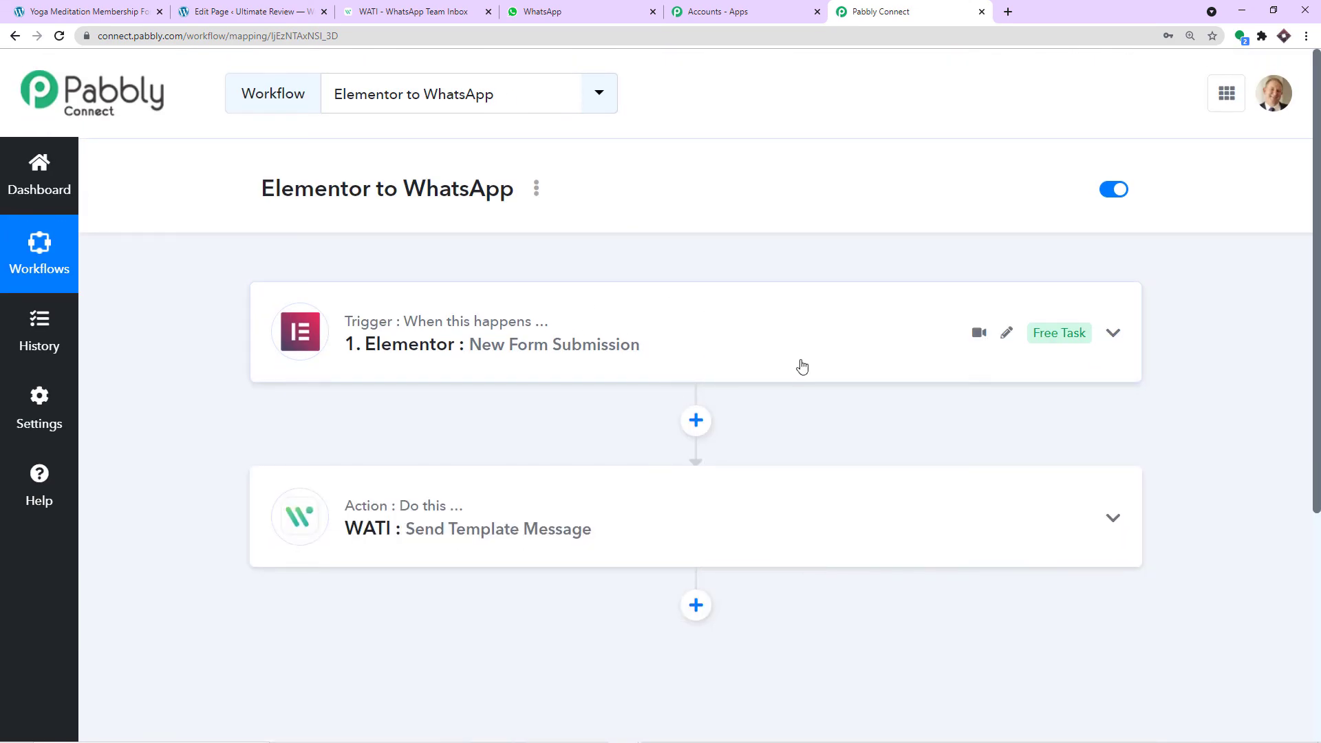